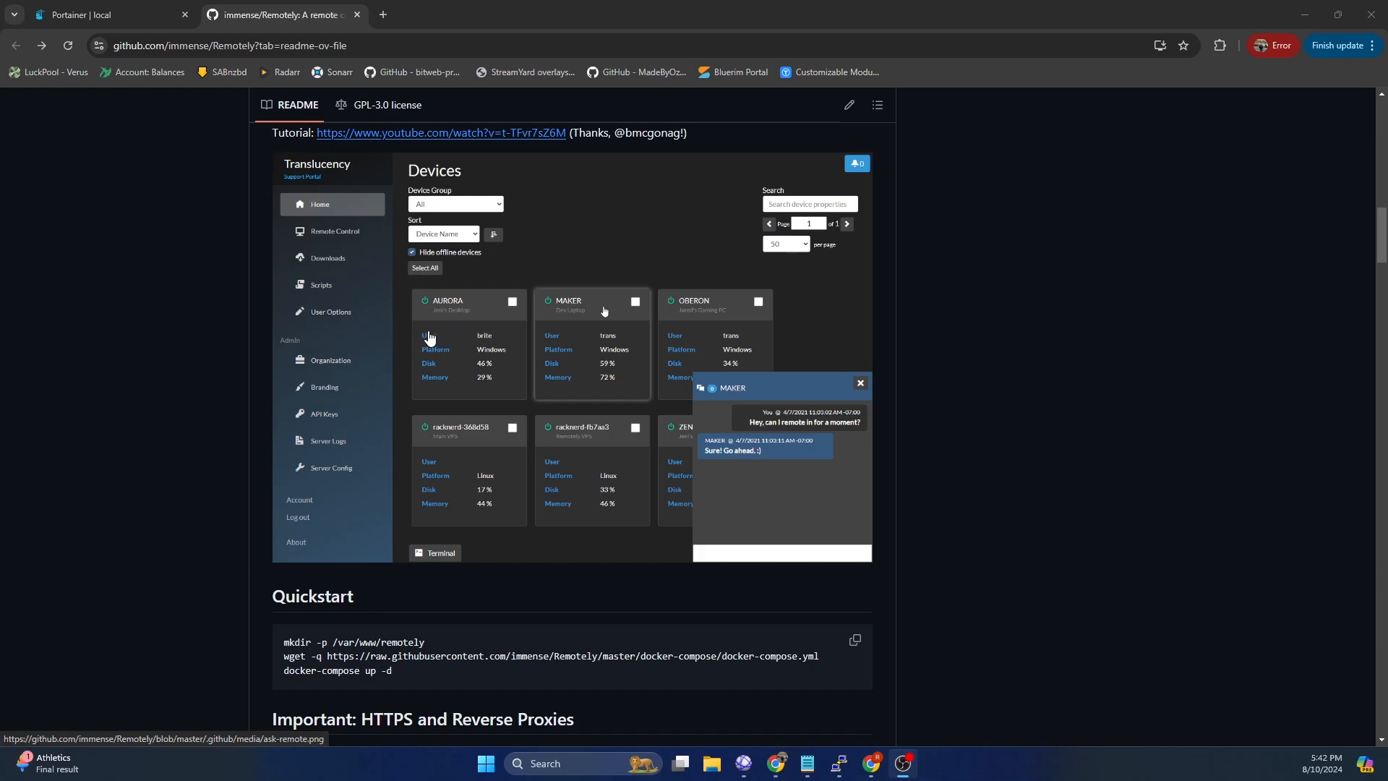
- Open docker-compose.yml from the Remotely repository's docker-compose folder and look through its contents
click(108, 14)
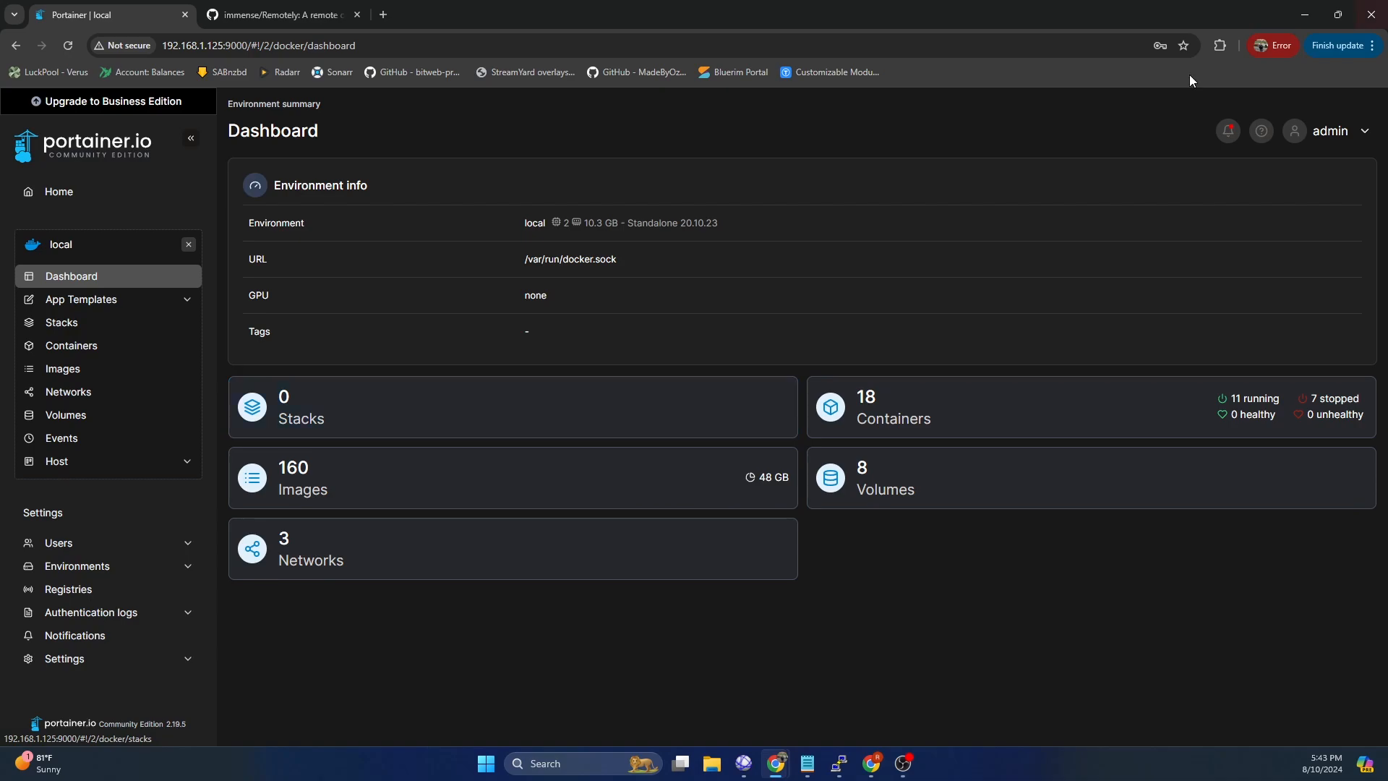
key(ctrl+Tab)
scroll(725, 382, up, 5)
scroll(725, 382, up, 6)
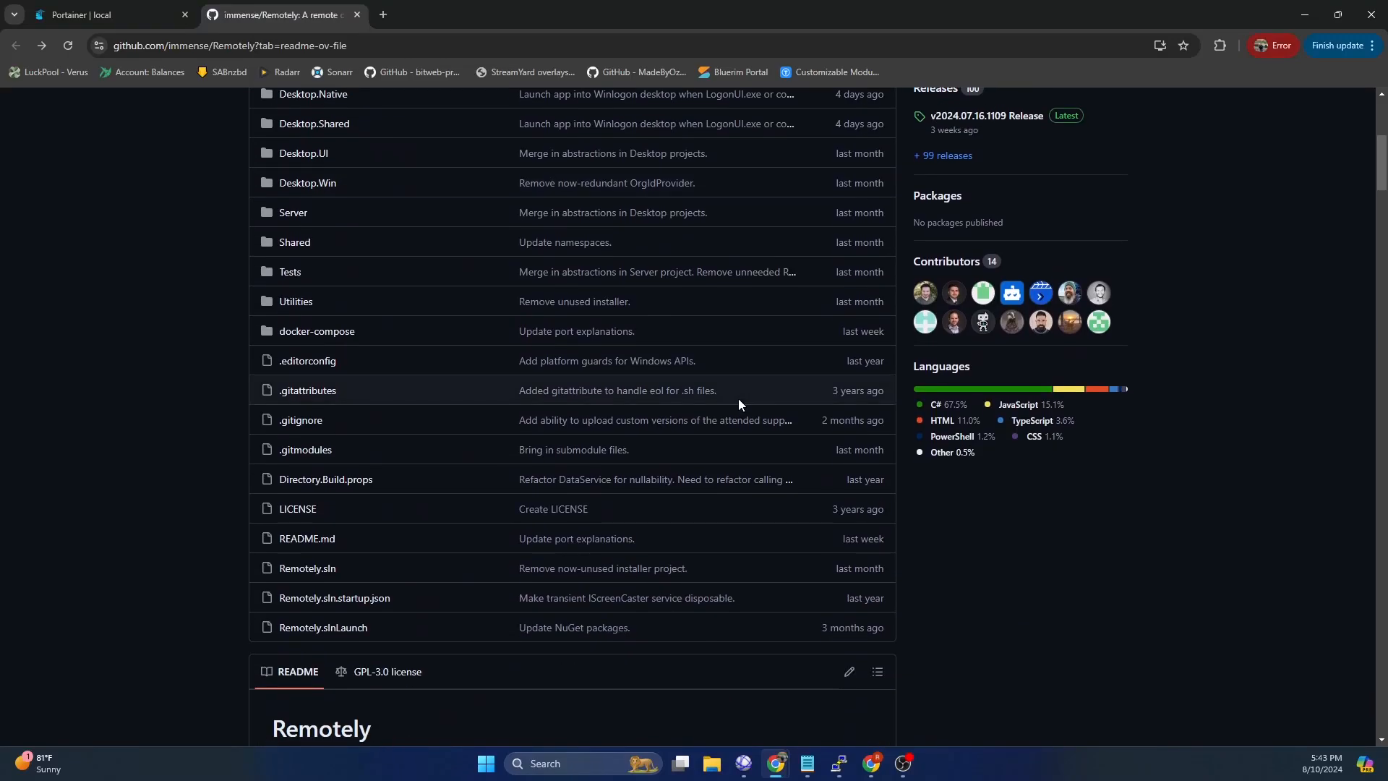
click(327, 334)
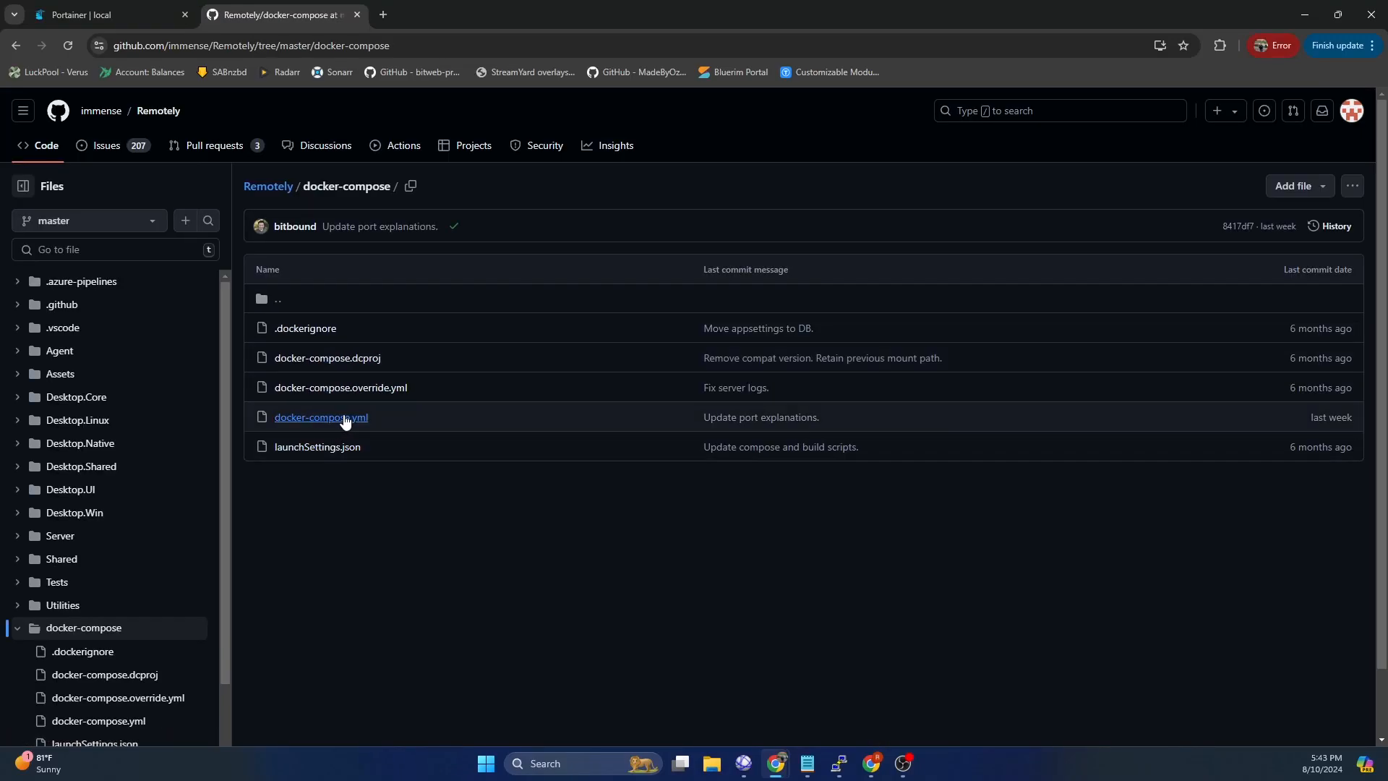
click(343, 419)
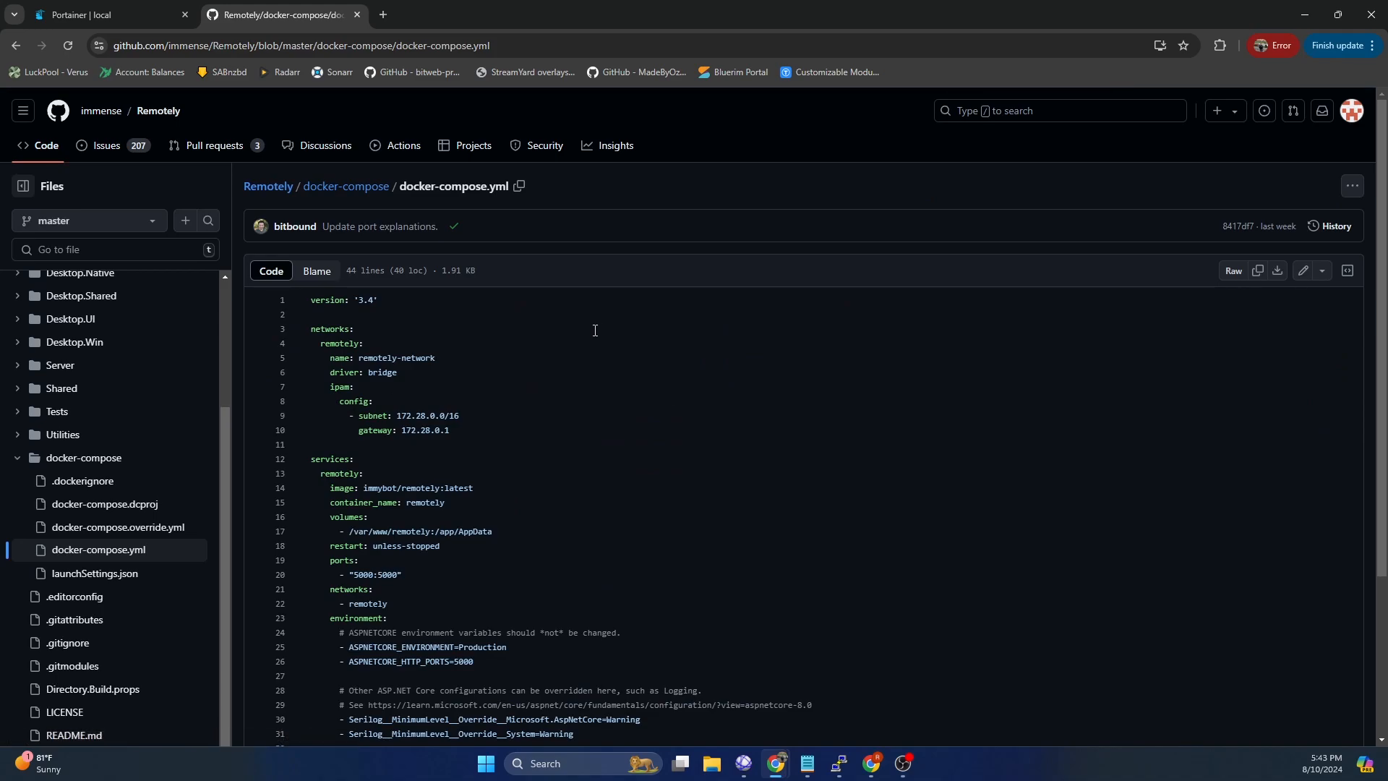
scroll(594, 330, down, 3)
scroll(609, 546, up, 3)
- In Portainer, add a stack with a compose definition for immybot/remotely:latest, port 5371:8080, volume /volume1/docker/remotely:/app/AppData:rw and the SQLite provider
click(108, 15)
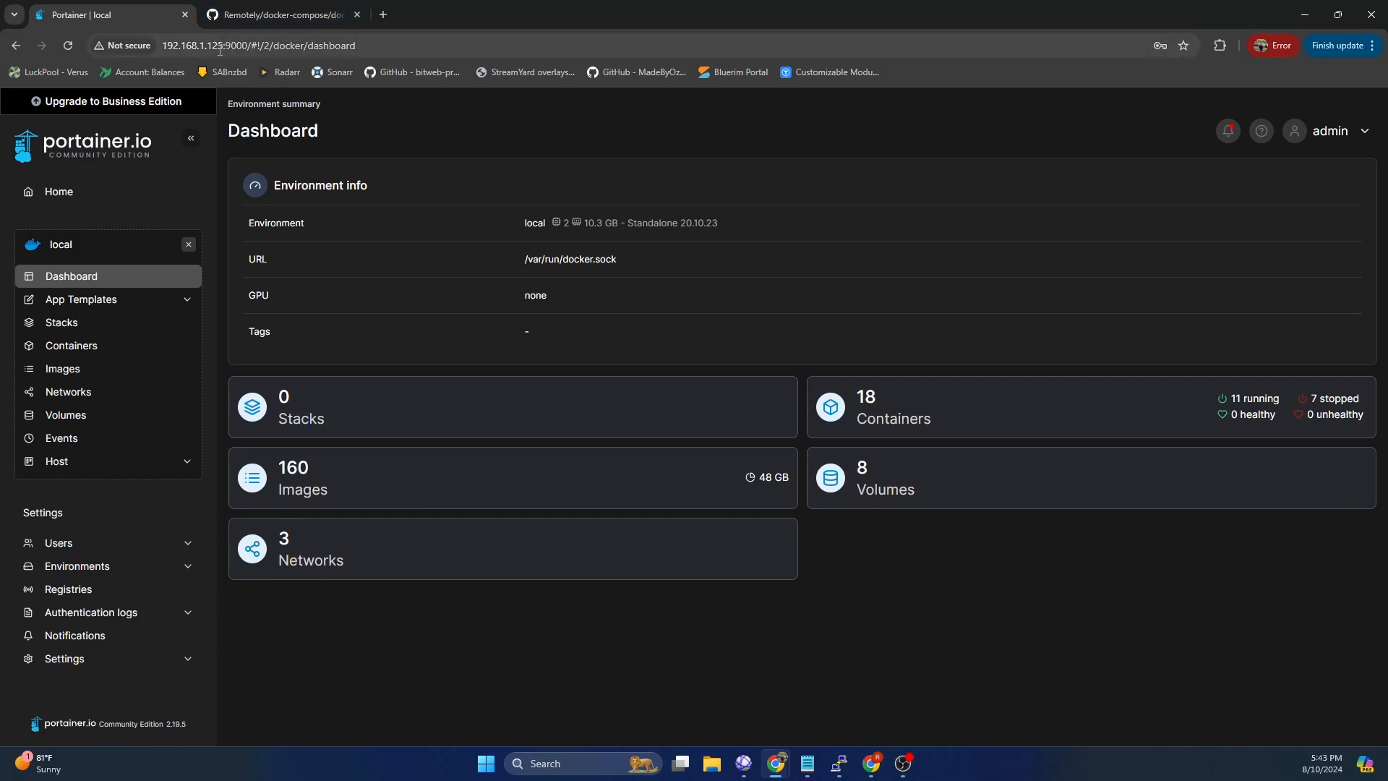
click(423, 412)
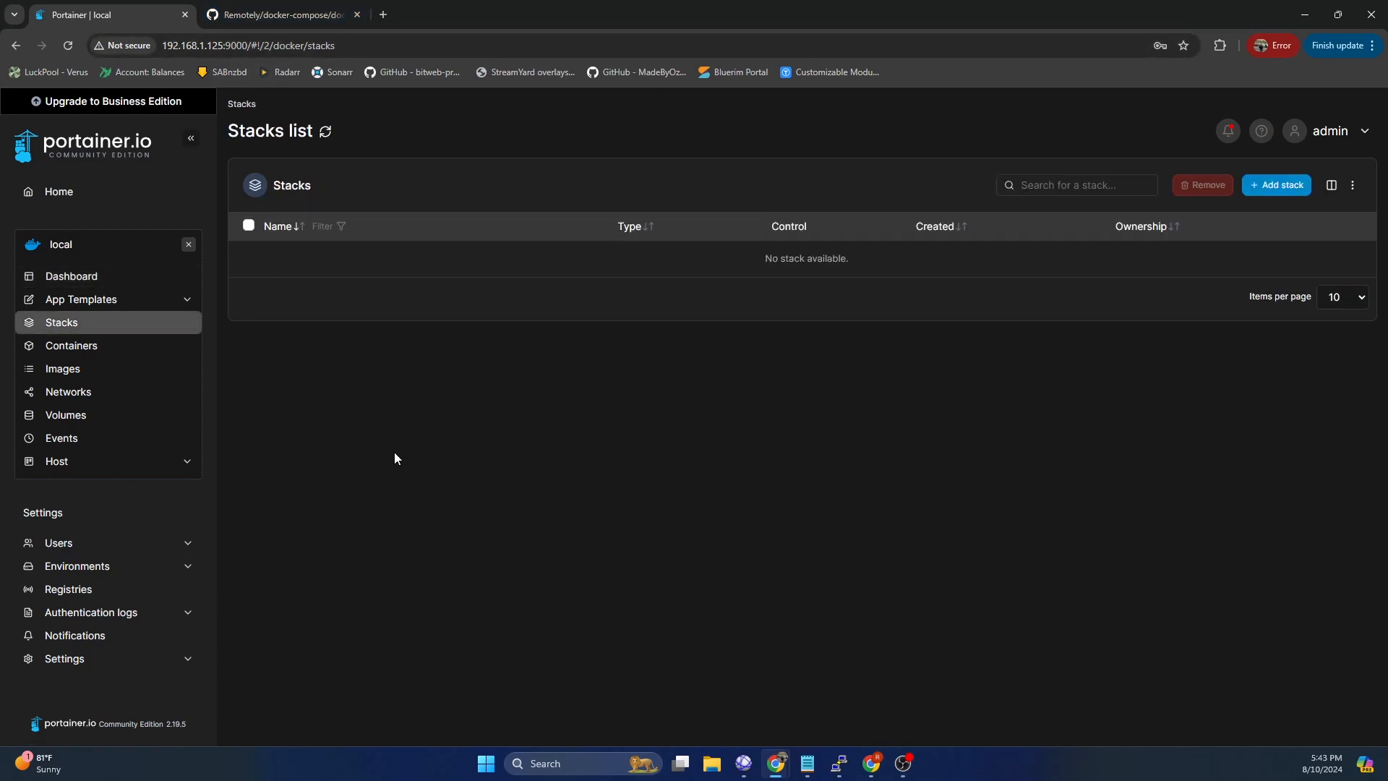
click(1272, 185)
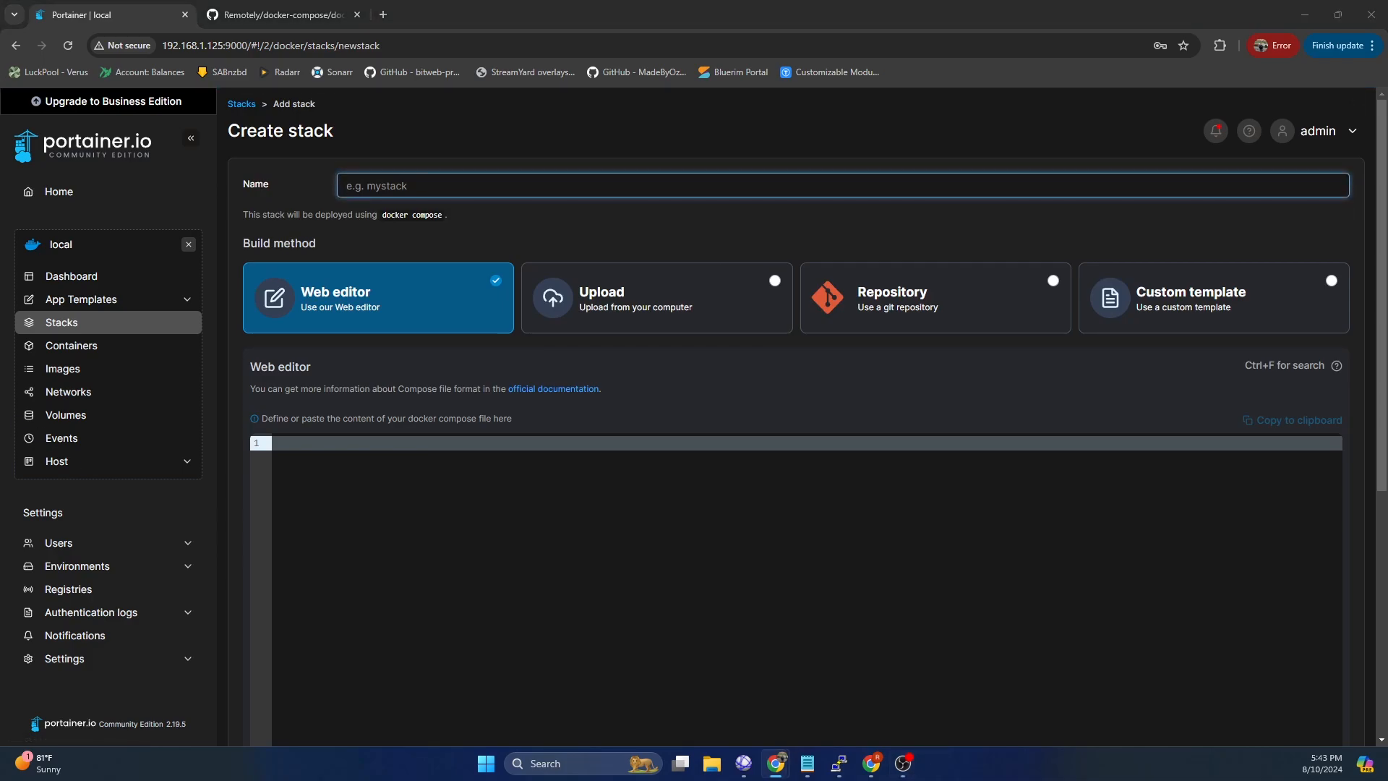
click(520, 503)
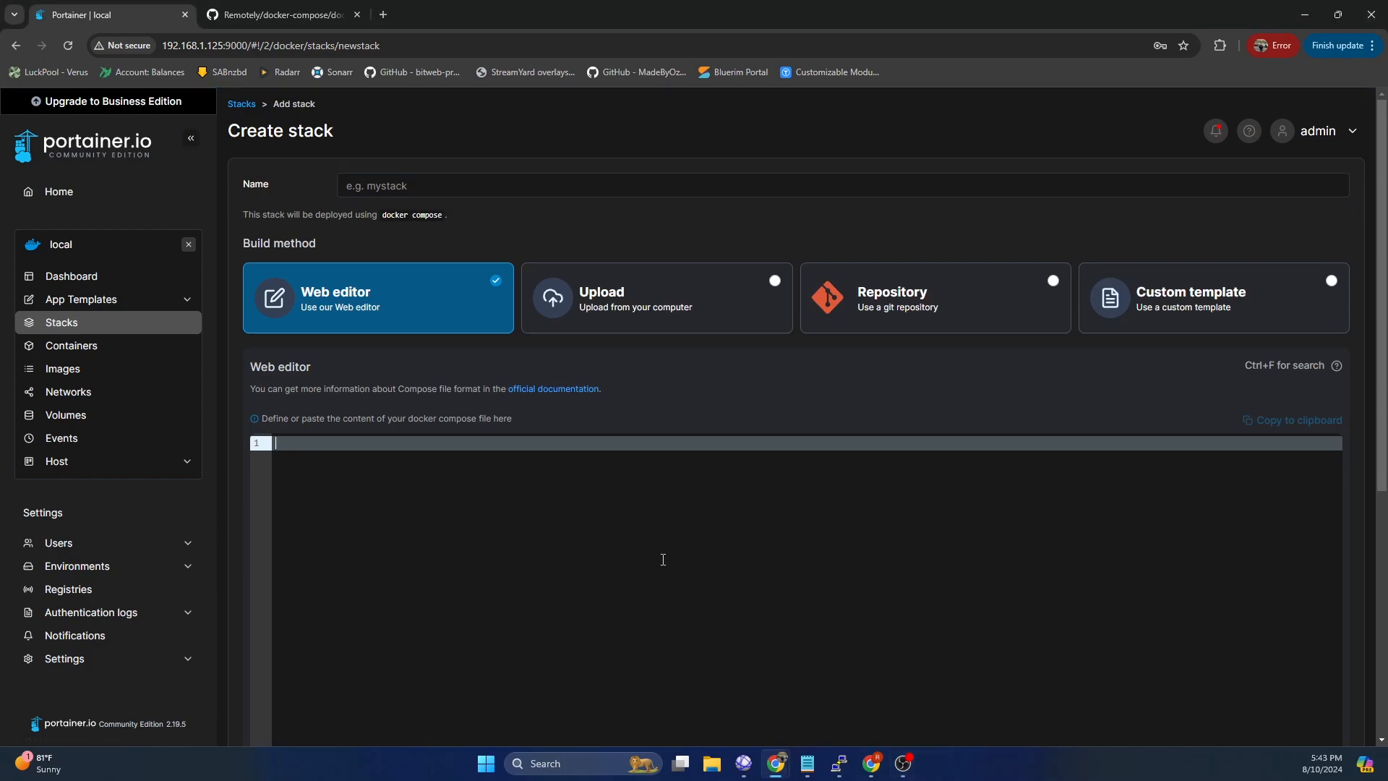
text(version: "3.9" services:   remotely:     container_name: Remotely     image: immybot/remotely:latest     healthcheck:       test: timeout 10s bash -c ':> /dev/tcp/127.0.0.1/8080' || exit 1       interval: 10s       timeout: 5s       retries: 3       start_period: 90s     mem_limit: 4g     cpu_shares: 768     security_opt:       - no-new-privileges:false     restart: on-failure:5     ports:       - 5371:8080     volumes:       - /volume1/docker/remotely:/app/AppData:rw     environment:       - Remotely_ApplicationOptions__DbProvider=SQLite       - ASPNETCORE_ENVIRONMENT=Production)
scroll(578, 347, down, 3)
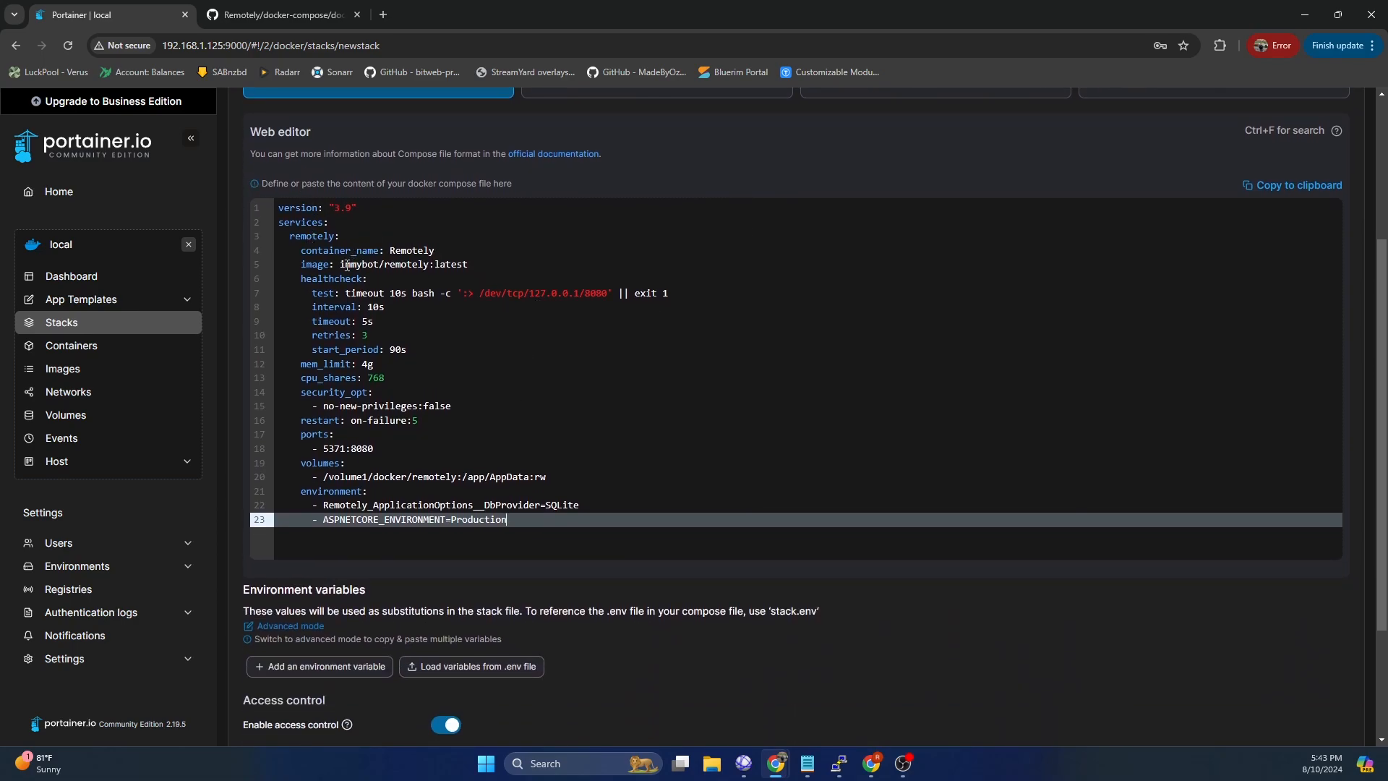
- Review the image, port mapping, volume path and database provider lines of the compose definition
drag(340, 264, 480, 264)
click(491, 265)
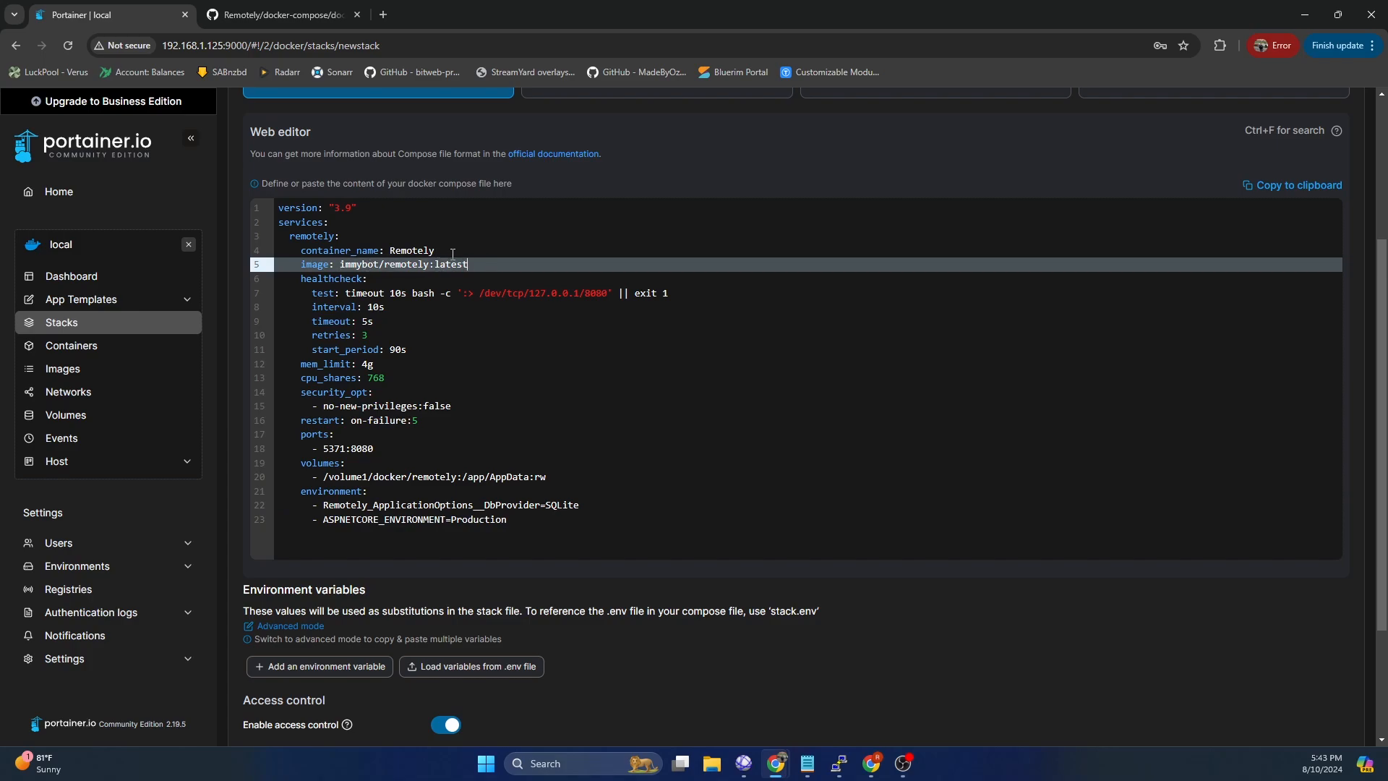
scroll(492, 419, down, 1)
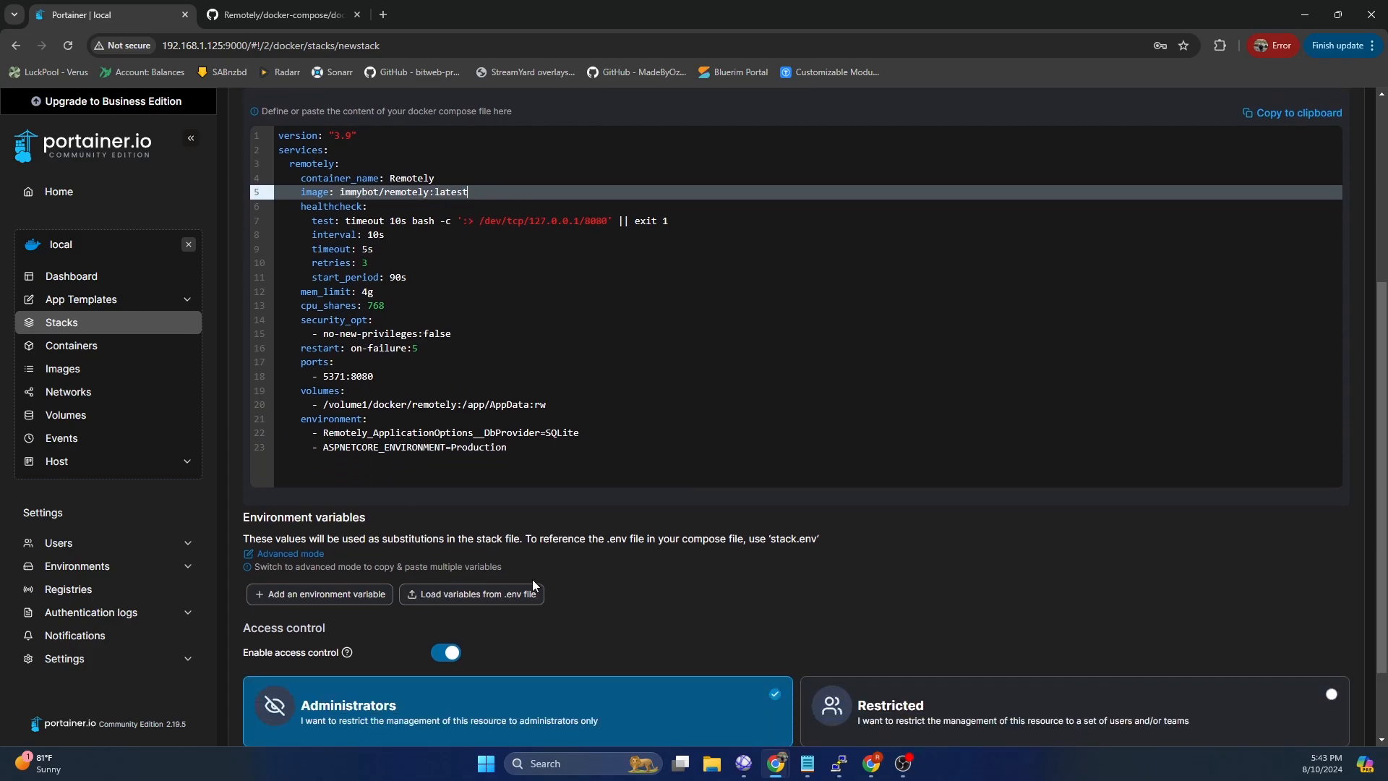
scroll(612, 597, up, 1)
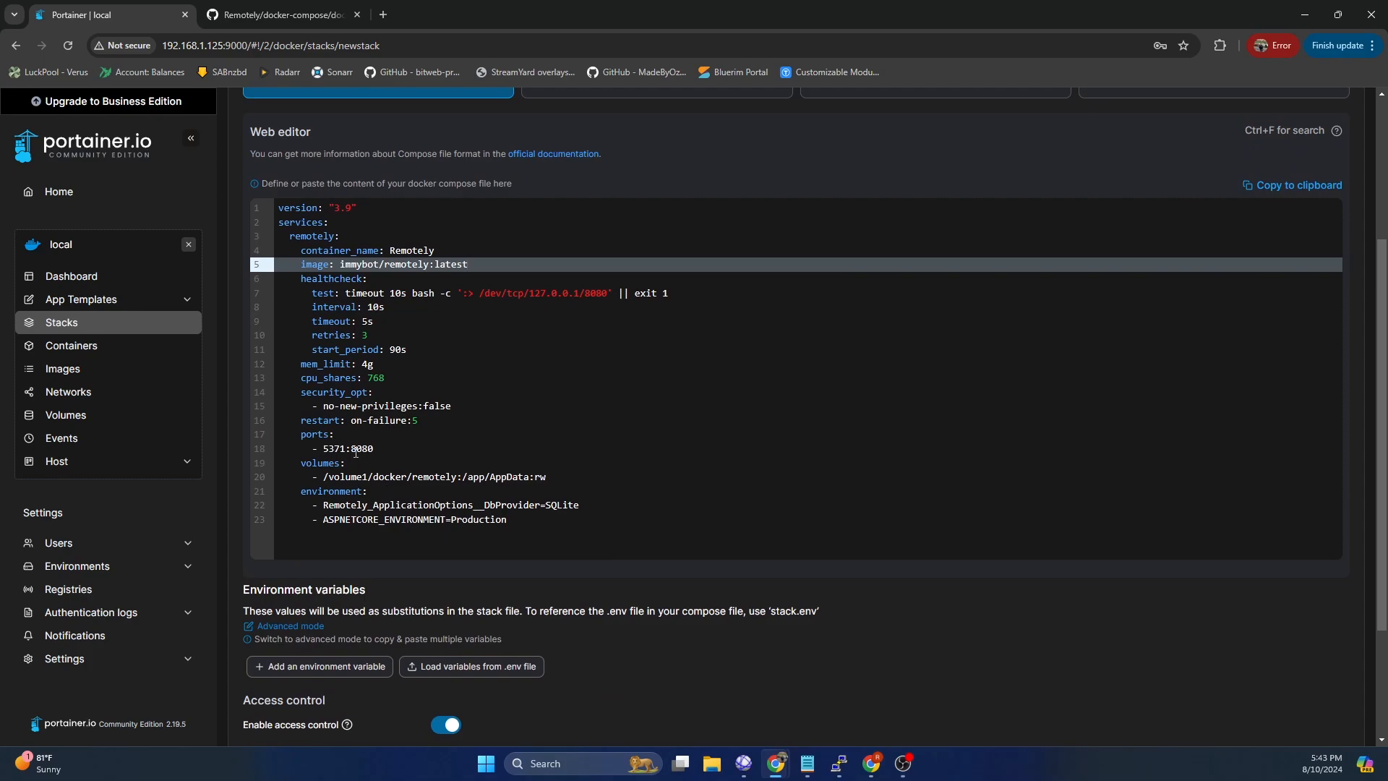
click(326, 449)
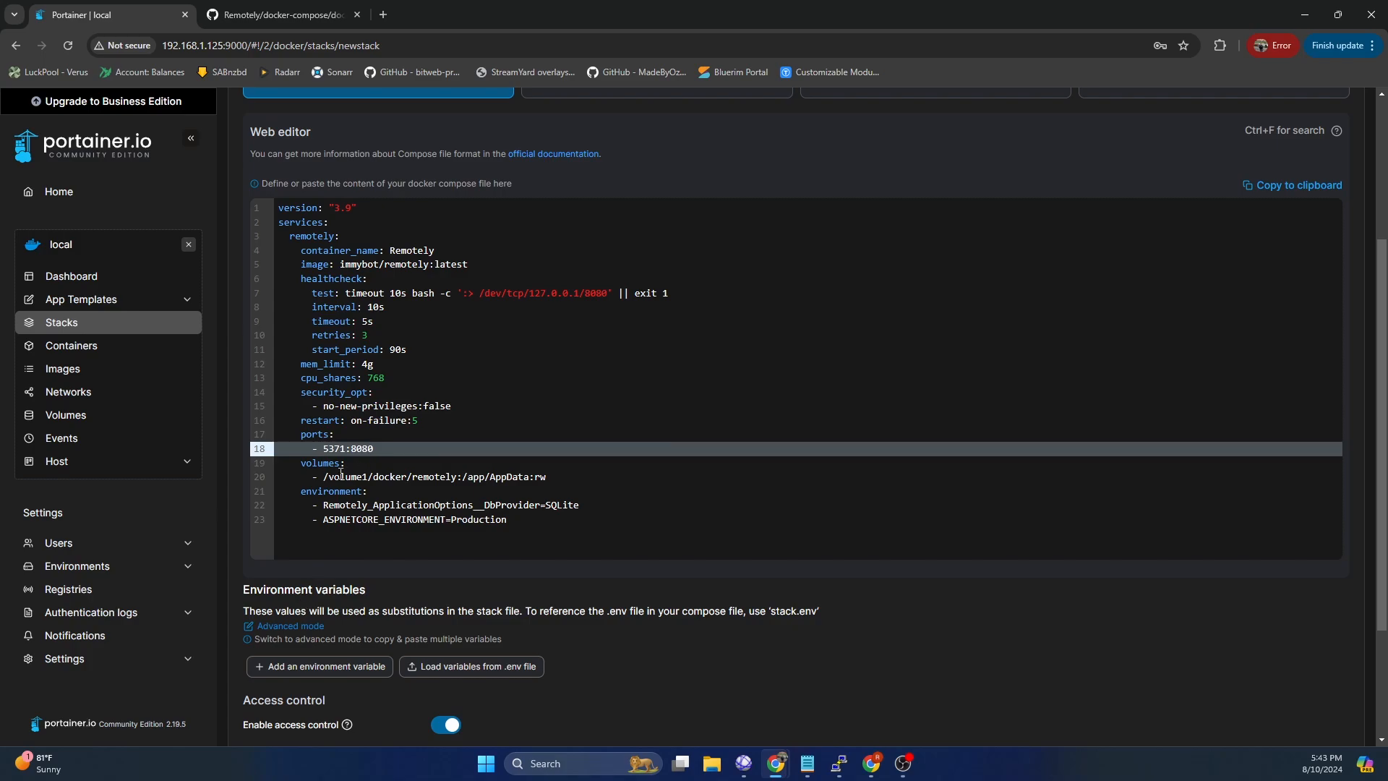
drag(323, 476, 456, 477)
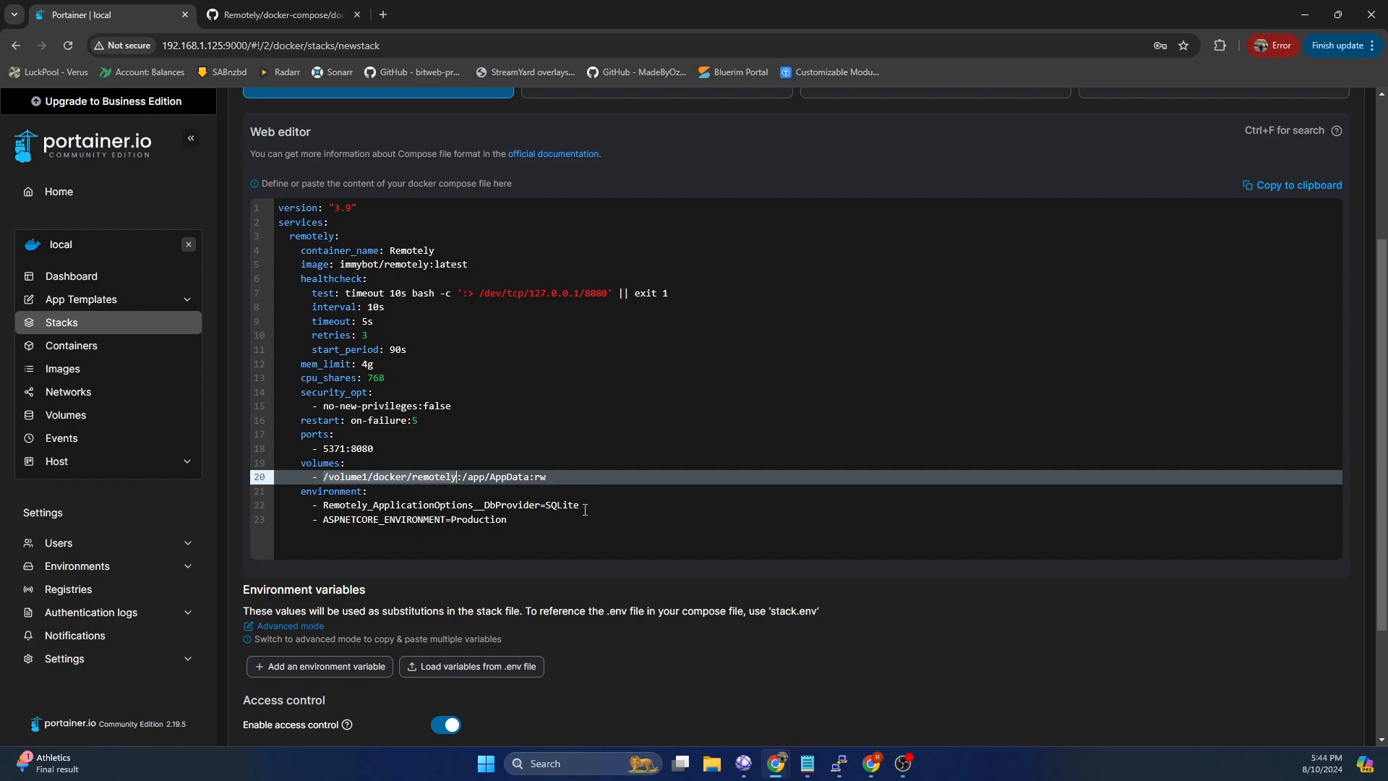
drag(585, 510, 547, 507)
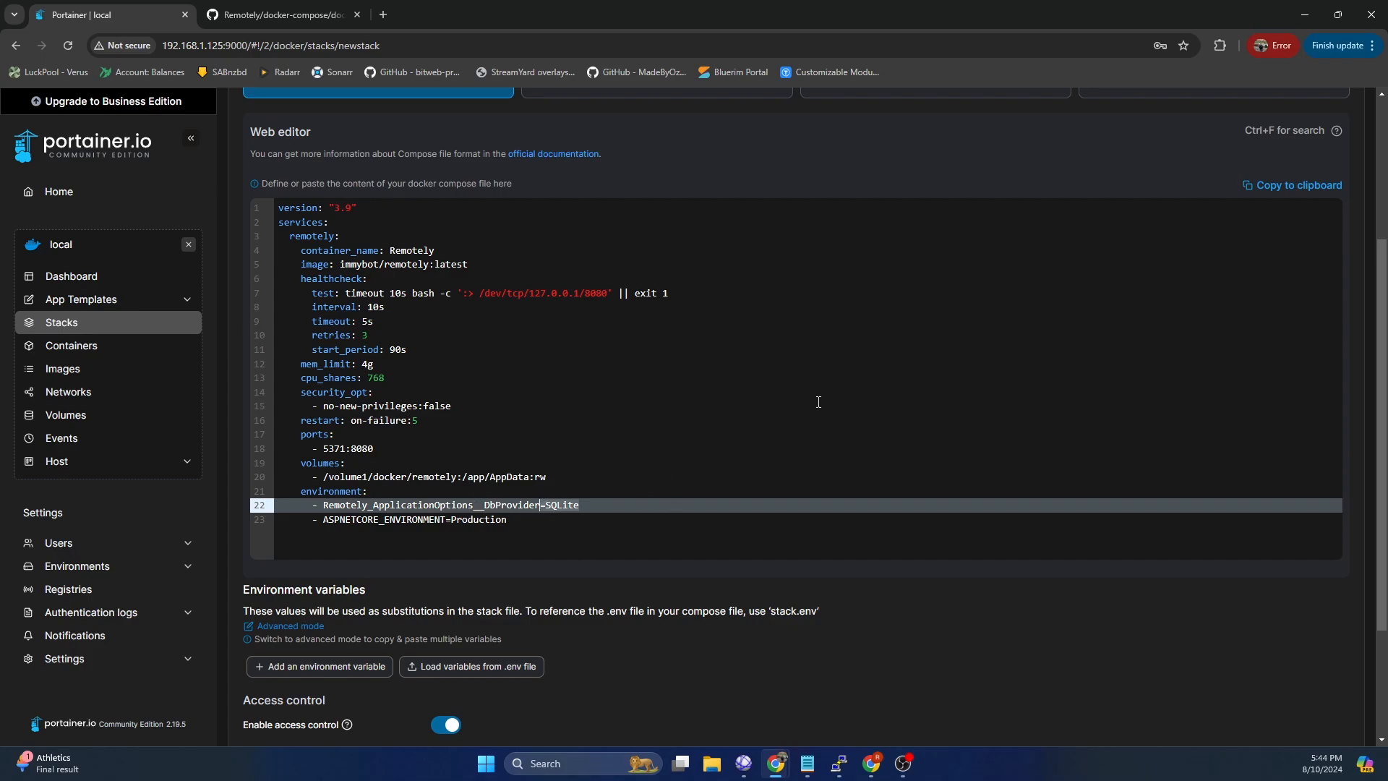
click(652, 496)
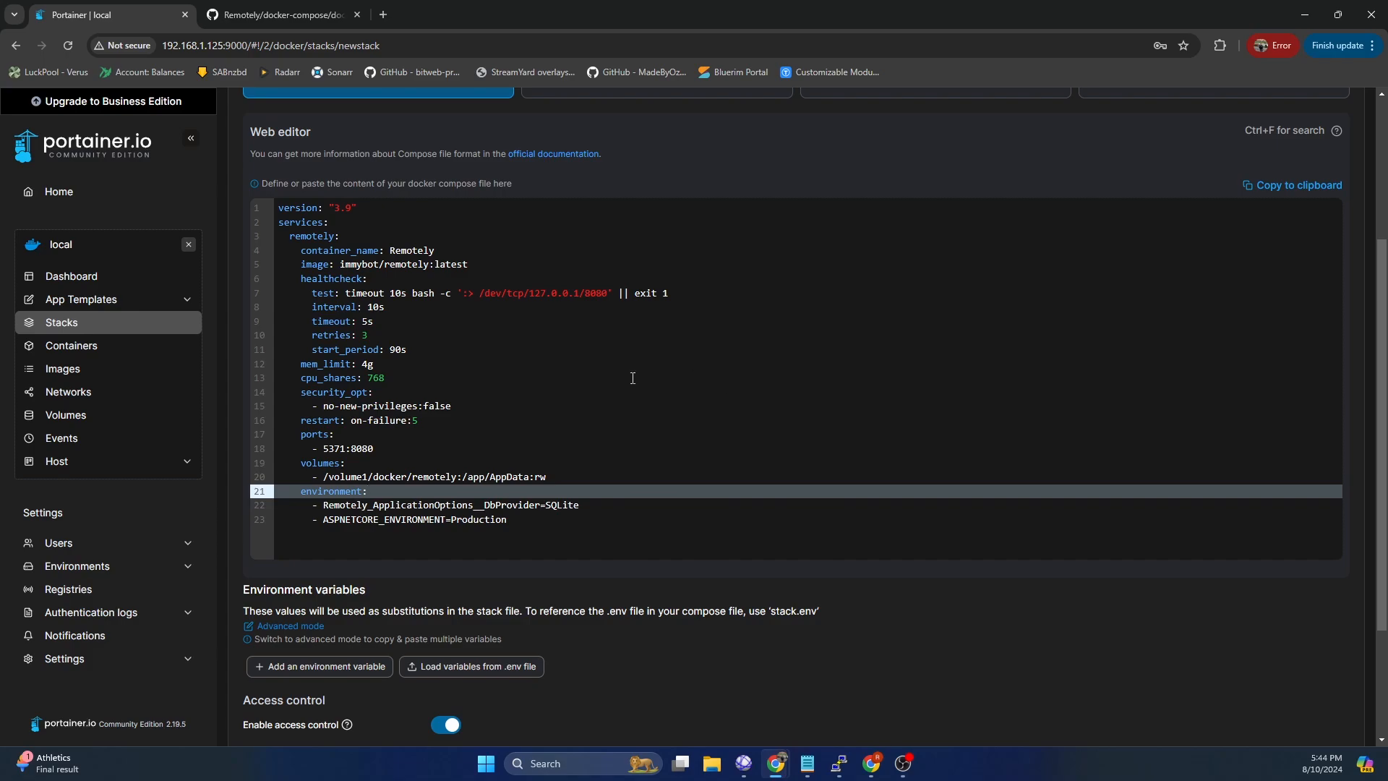
- Name the stack "remotely" in lower case and deploy it
scroll(632, 378, down, 3)
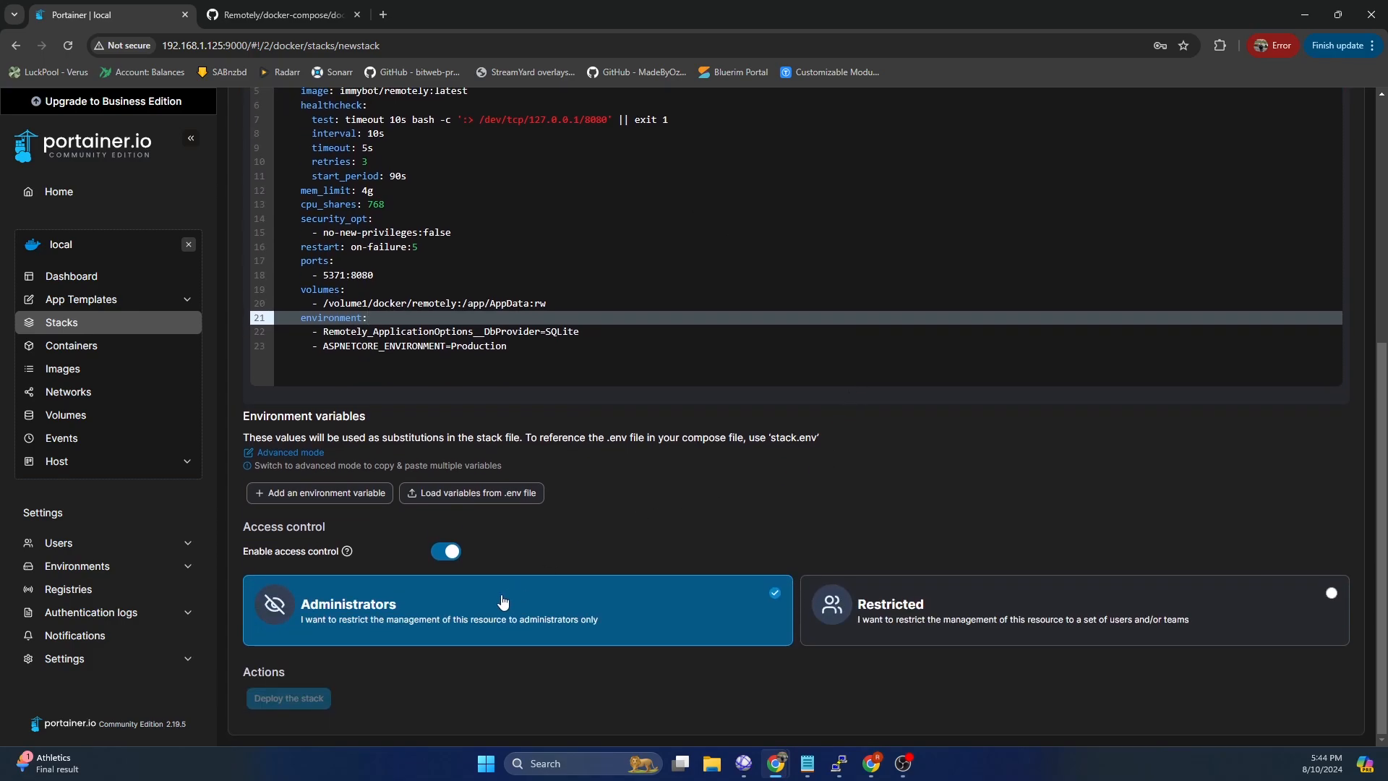
scroll(602, 515, up, 6)
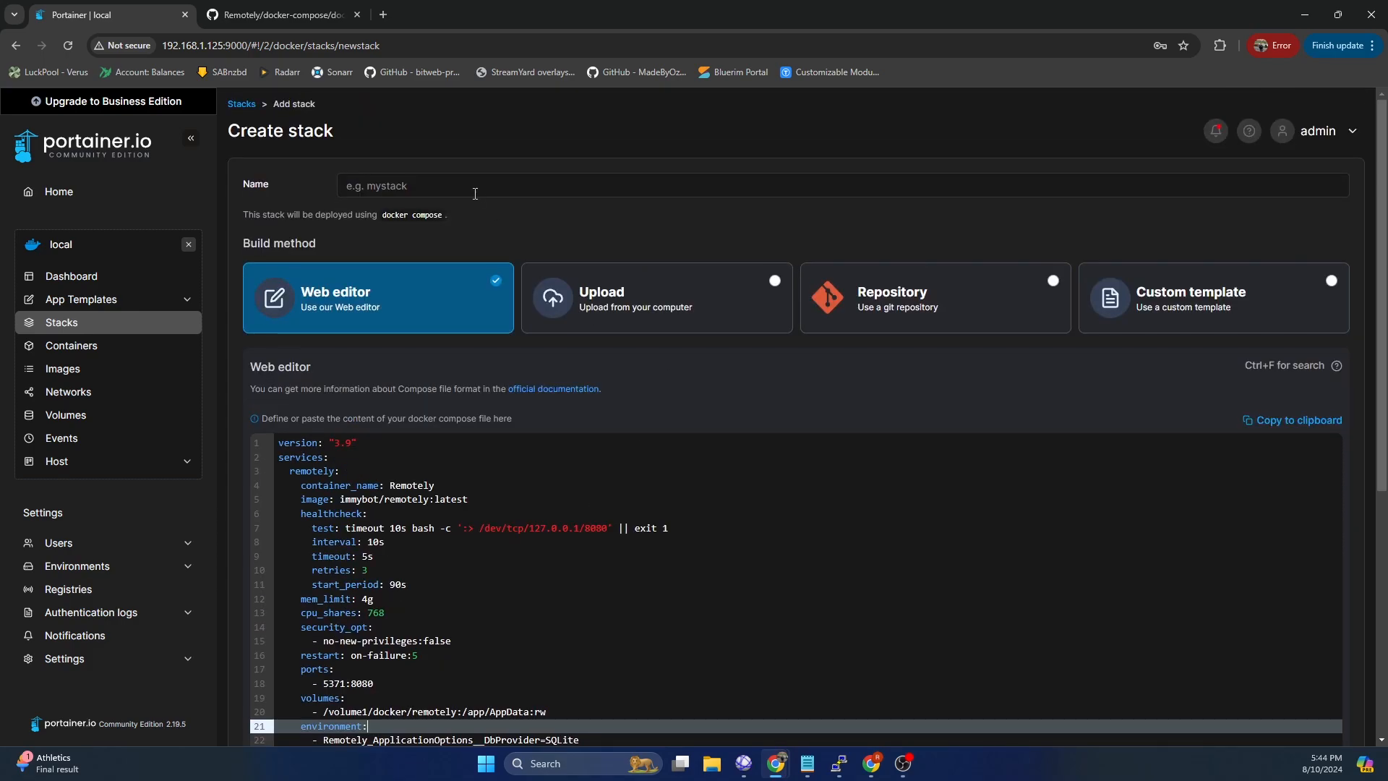
click(474, 193)
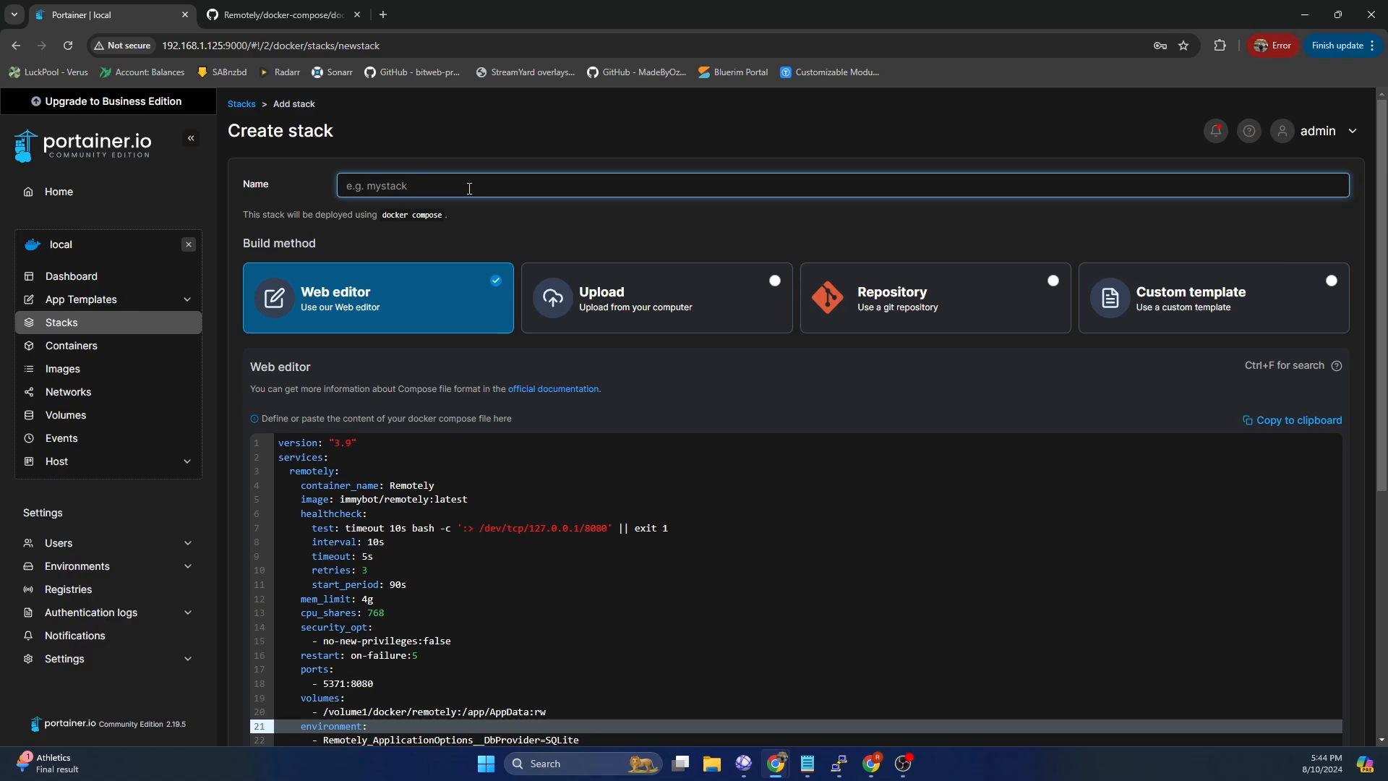
text(Remotely)
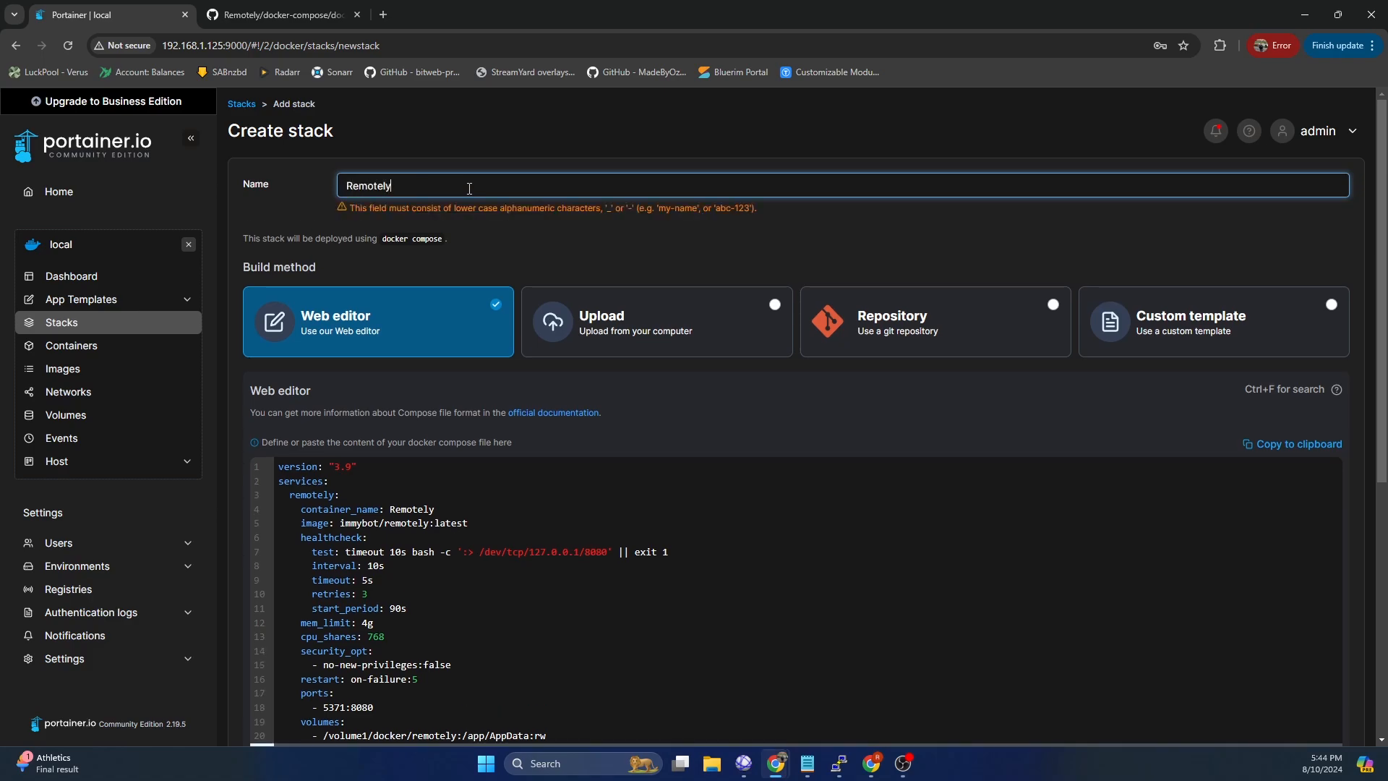
key(ctrl+BackSpace)
text(remotely)
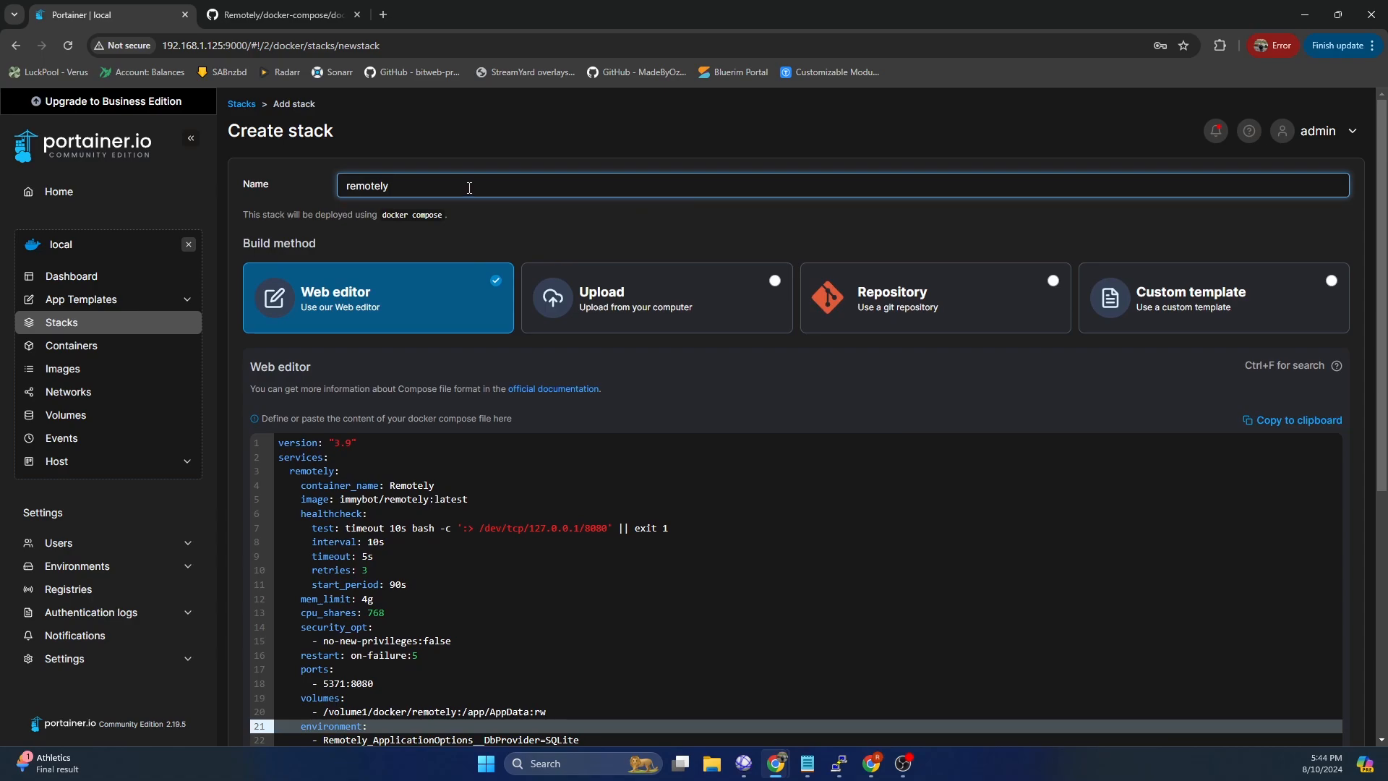
scroll(469, 188, down, 5)
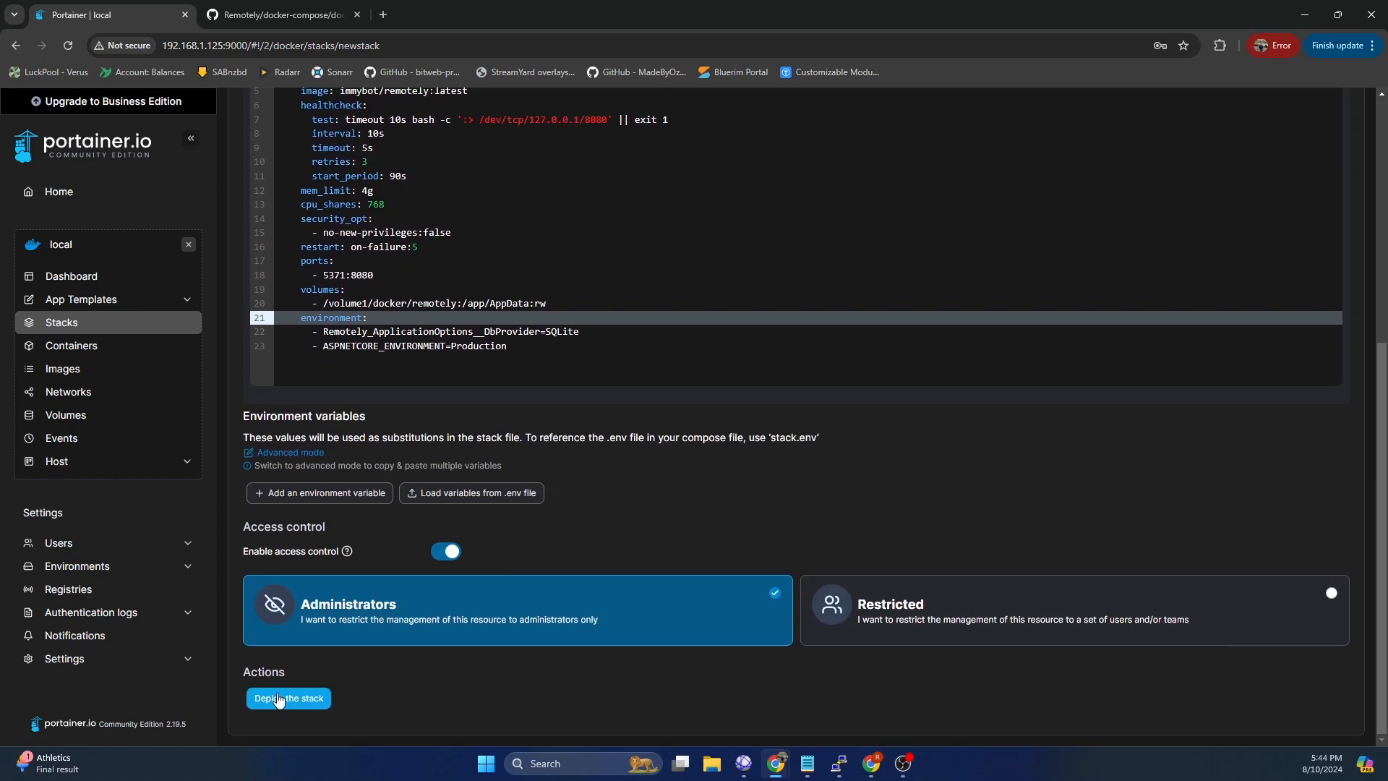
click(278, 698)
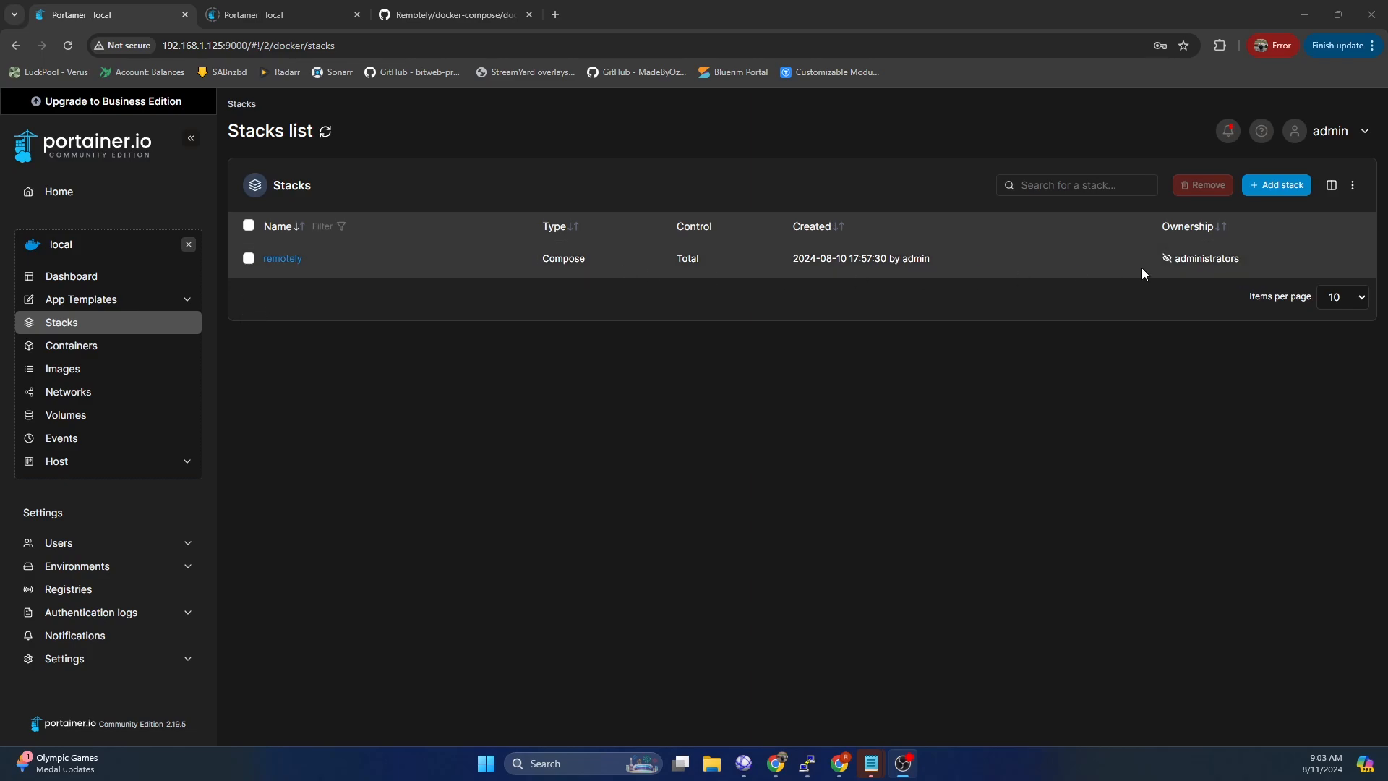
- Show 25 containers per page in the container list and check the state of the Remotely container
click(55, 348)
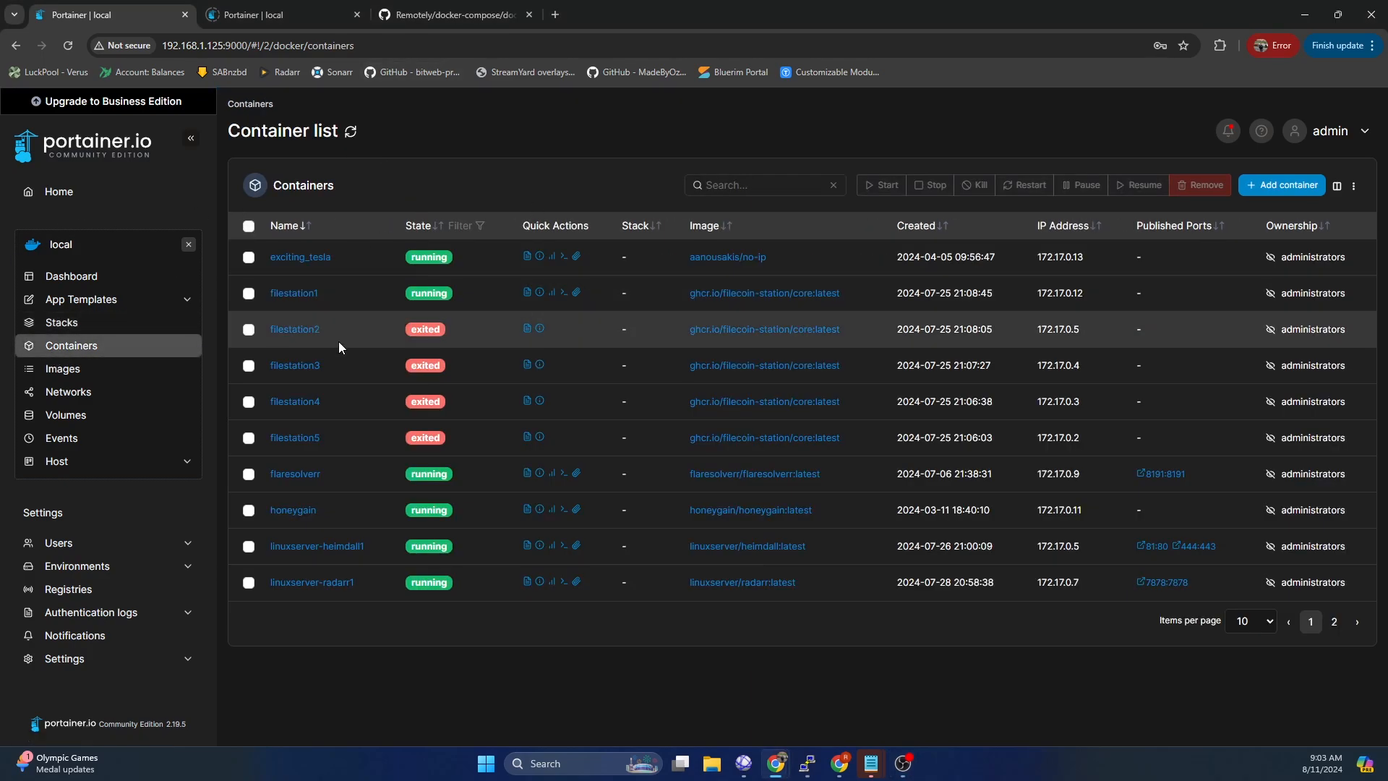
click(1250, 621)
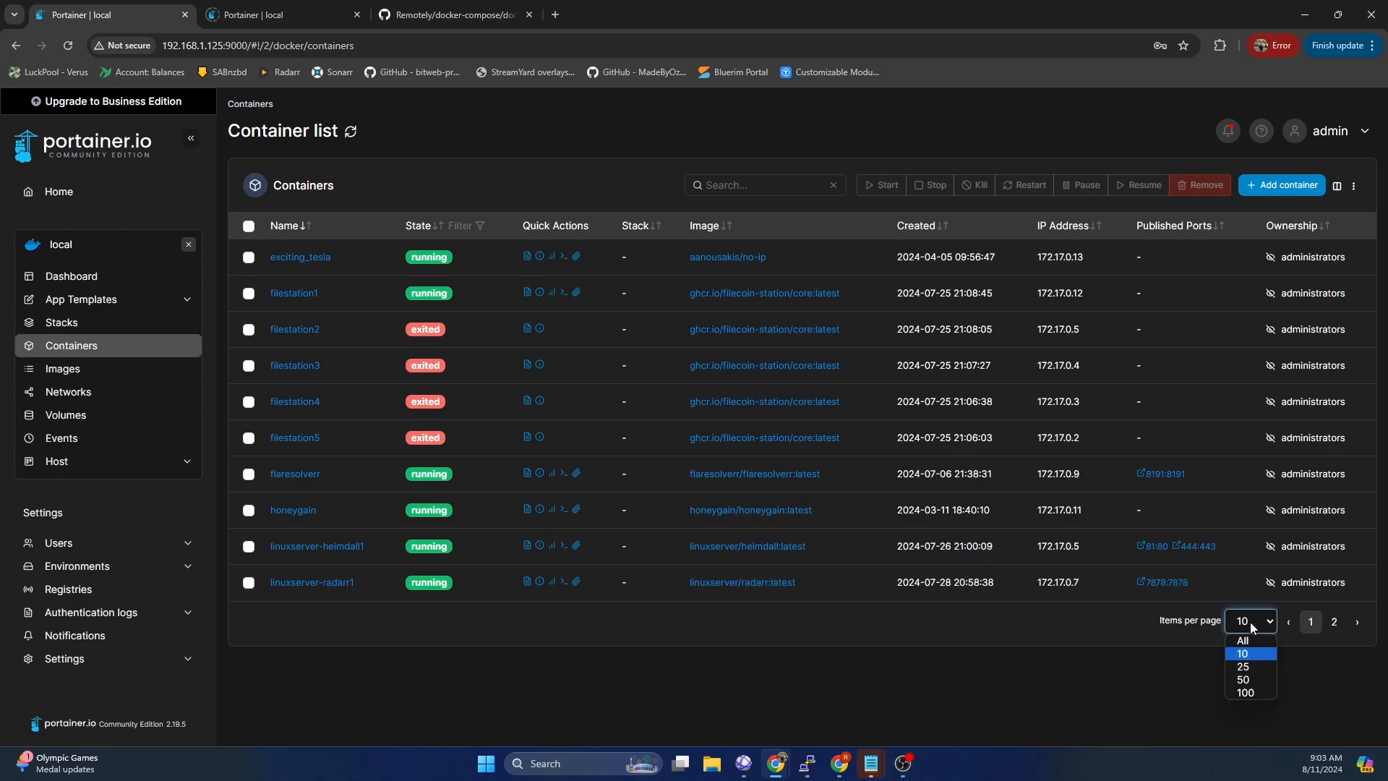
click(1244, 662)
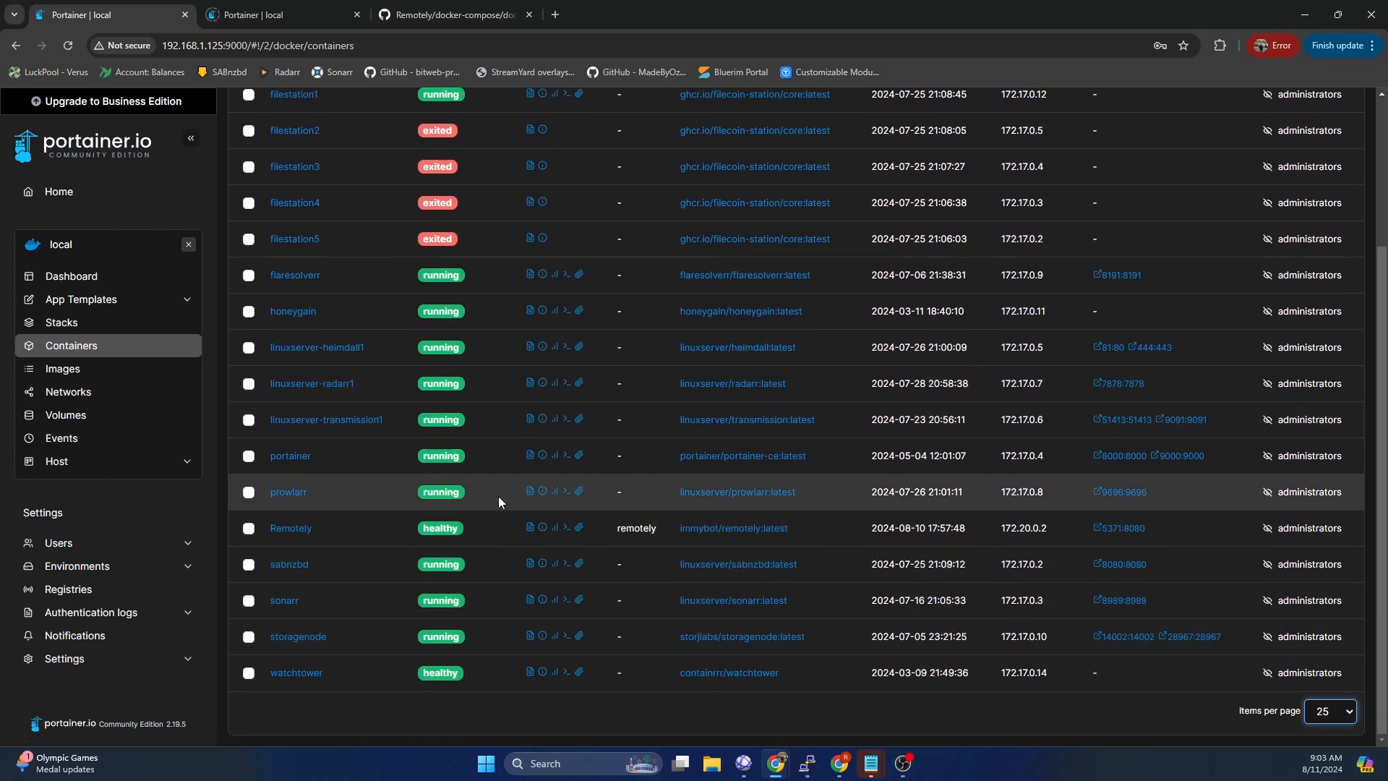
scroll(632, 272, up, 3)
scroll(636, 232, down, 3)
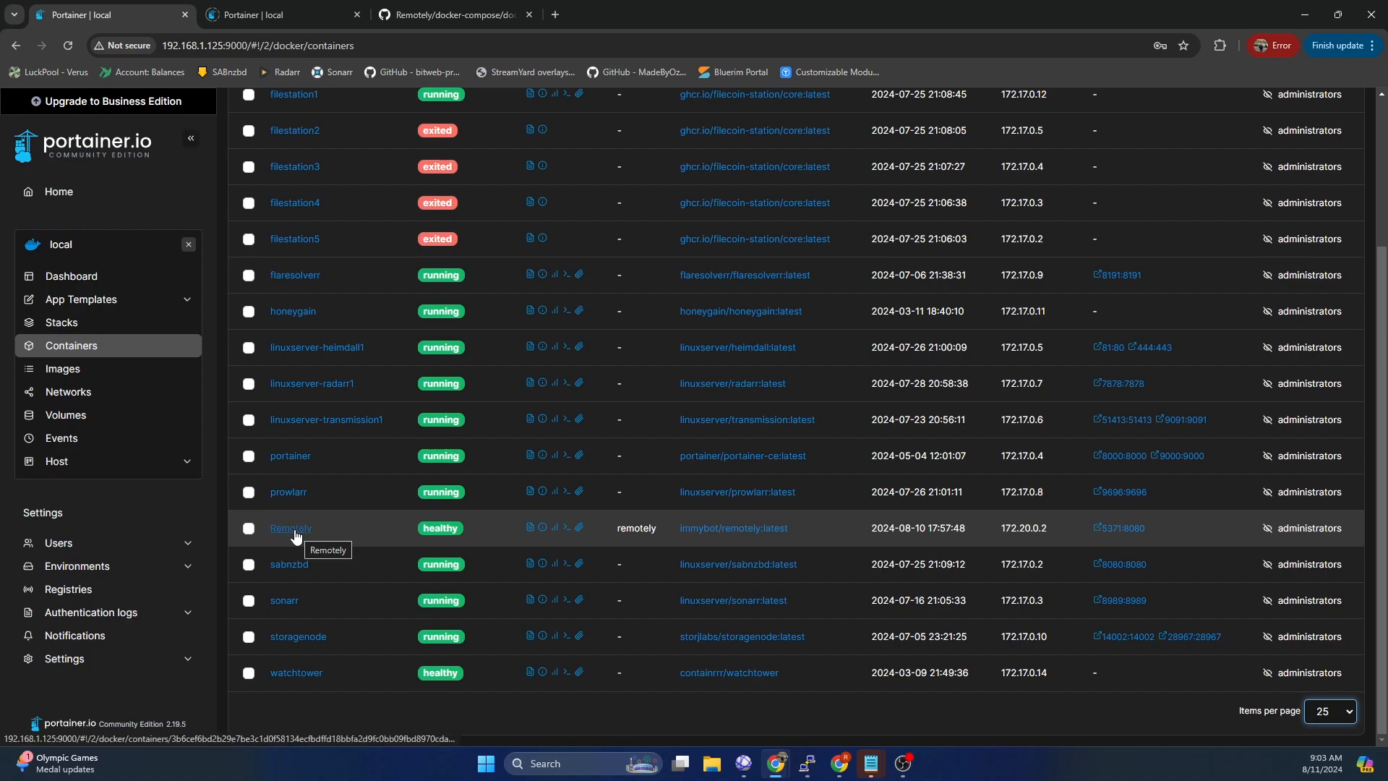
click(551, 15)
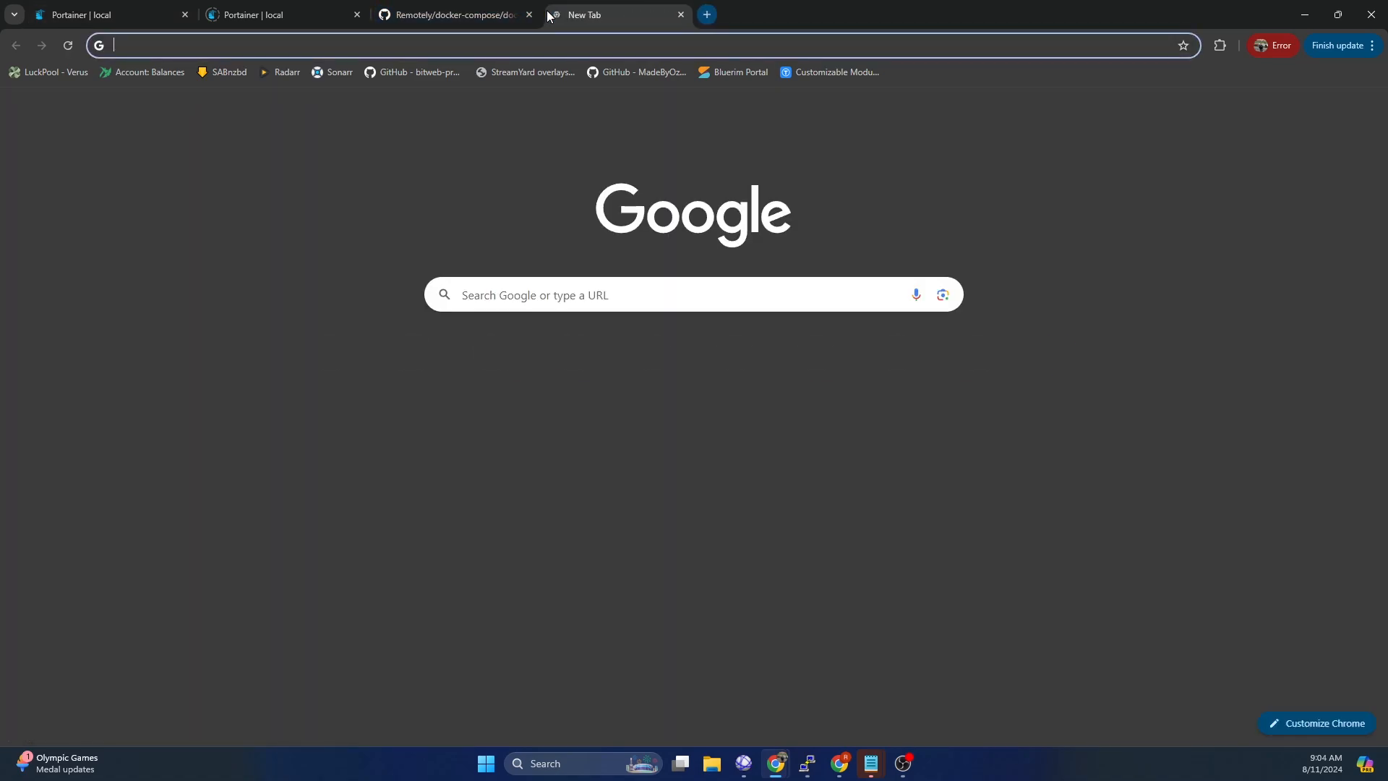
text(http://192.168.1.125:5371/)
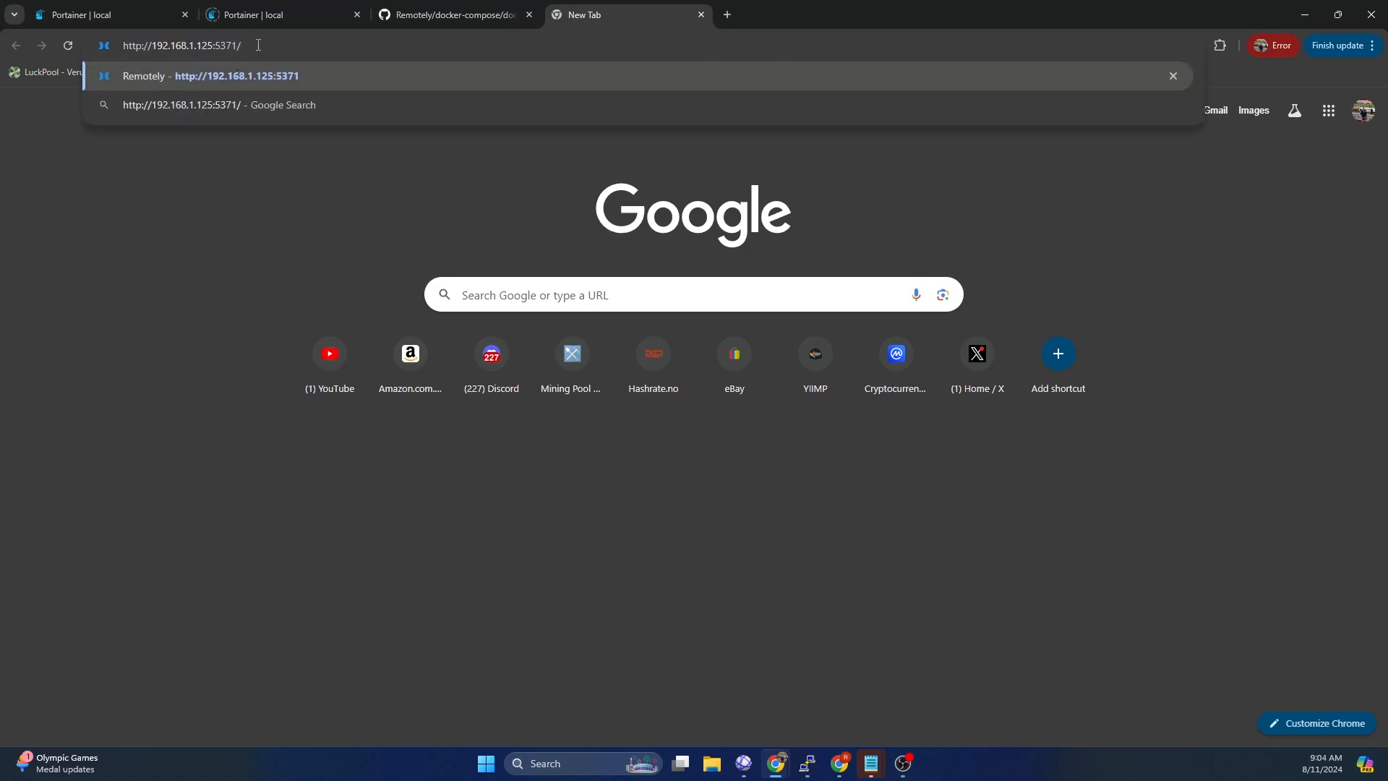
key(Return)
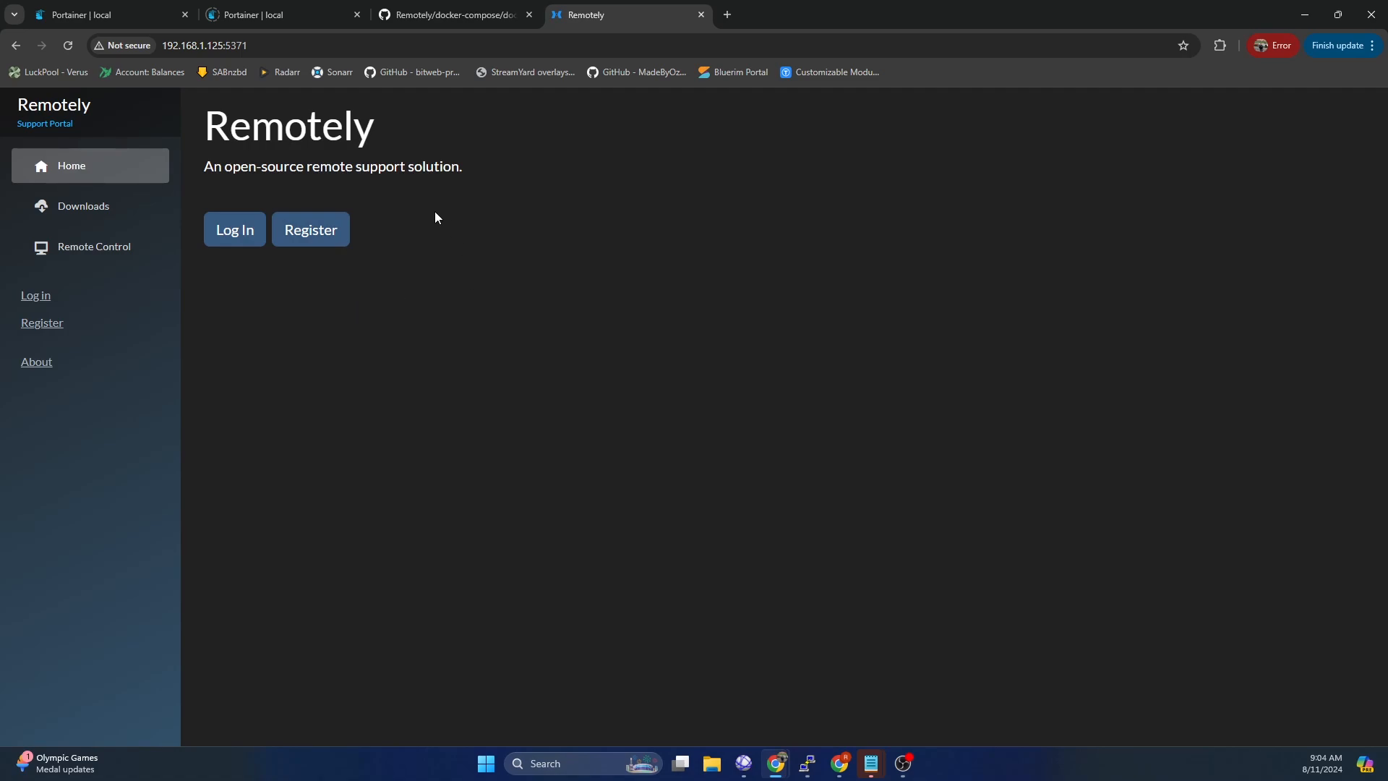
click(318, 234)
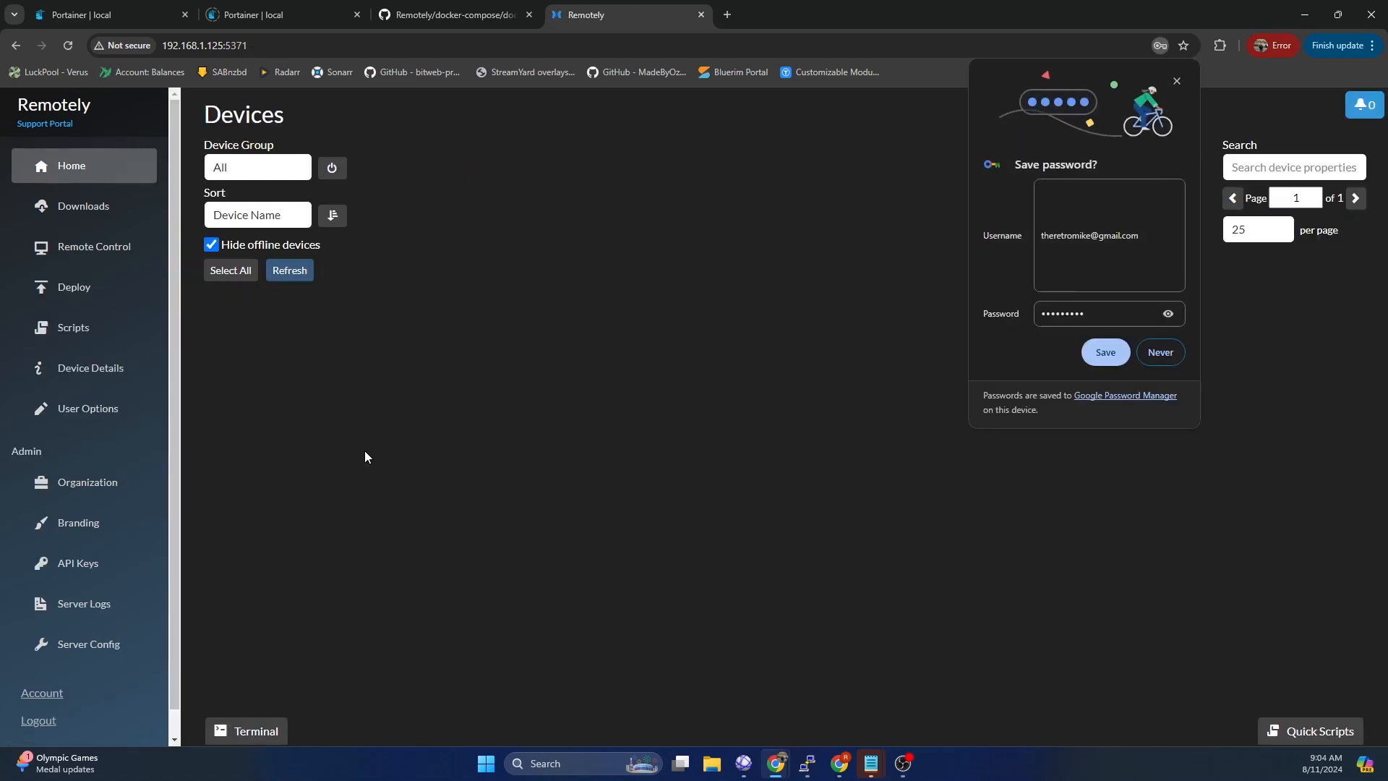
click(1176, 82)
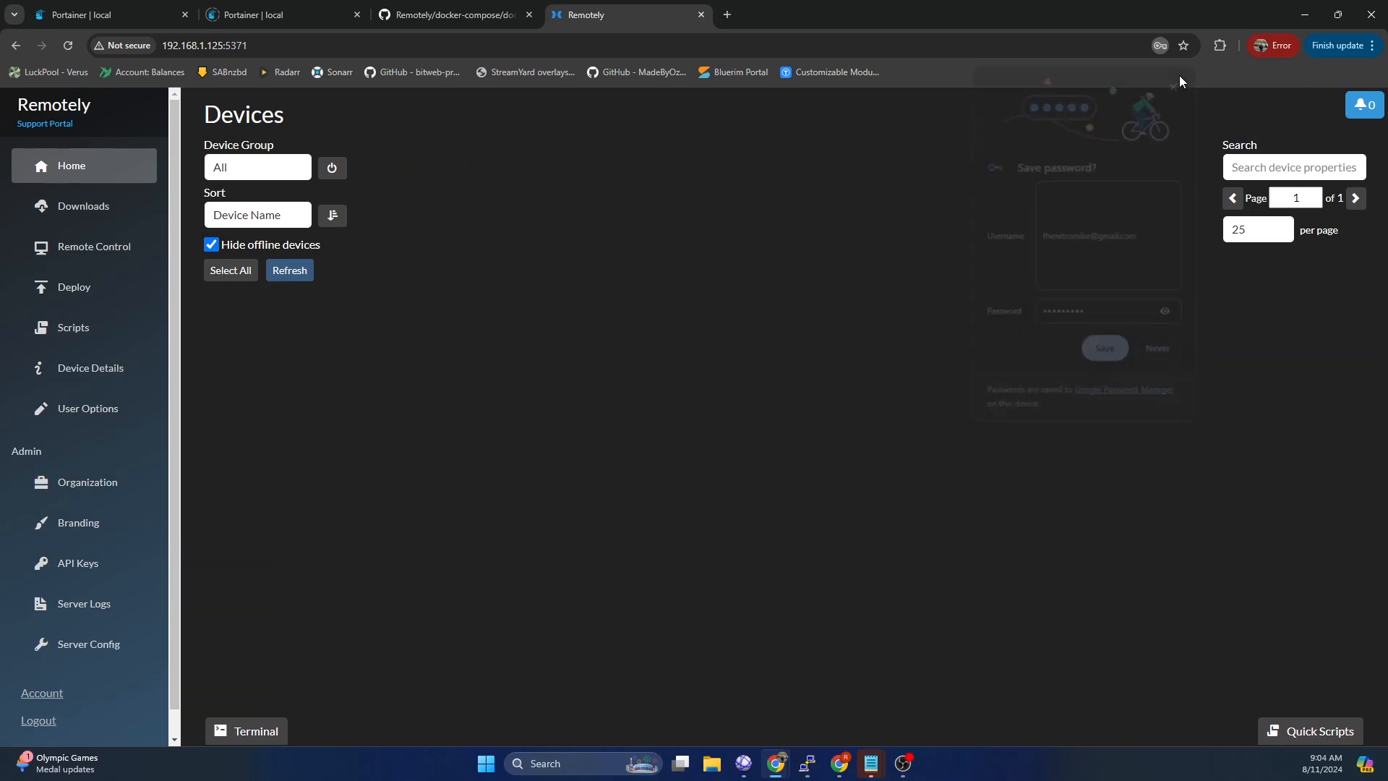
- Check the device group choices on the Devices page and open the User Options page
click(249, 169)
click(249, 167)
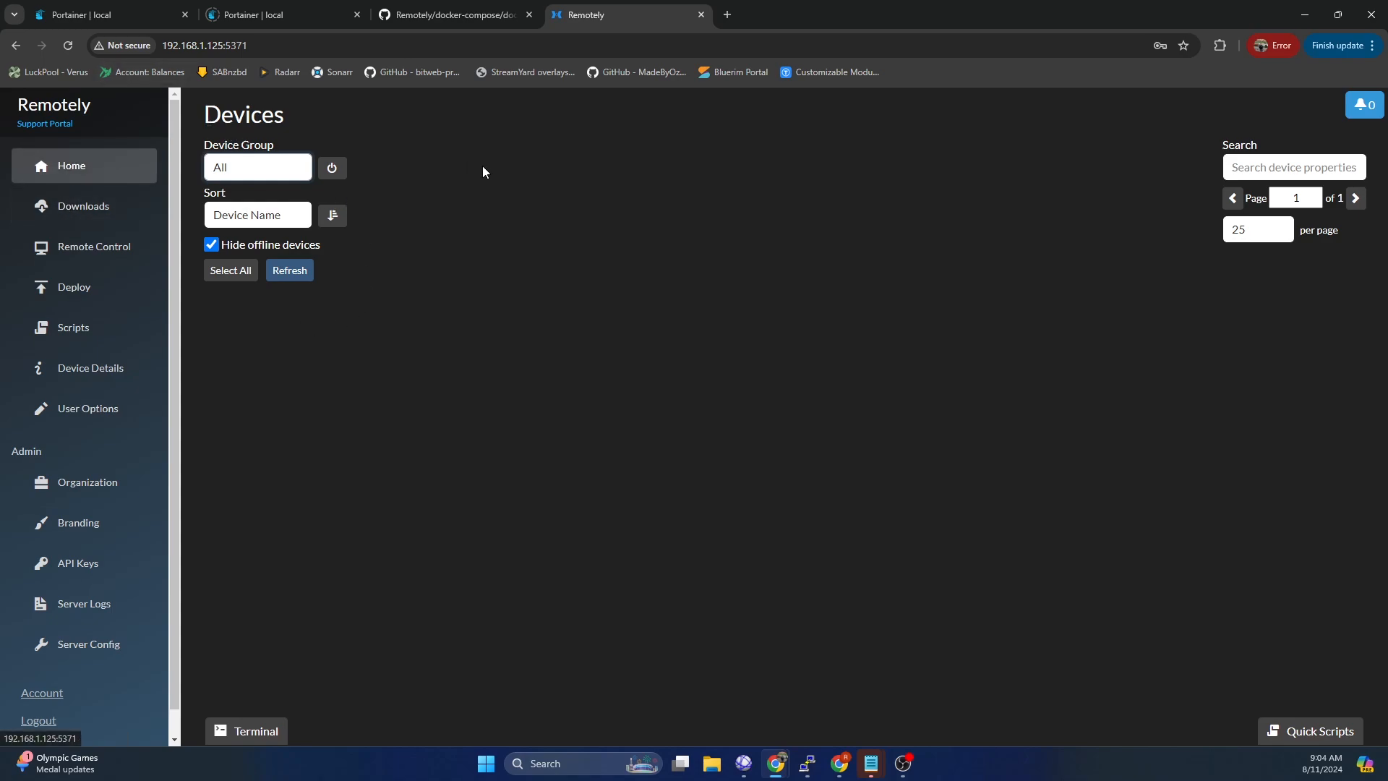
click(345, 386)
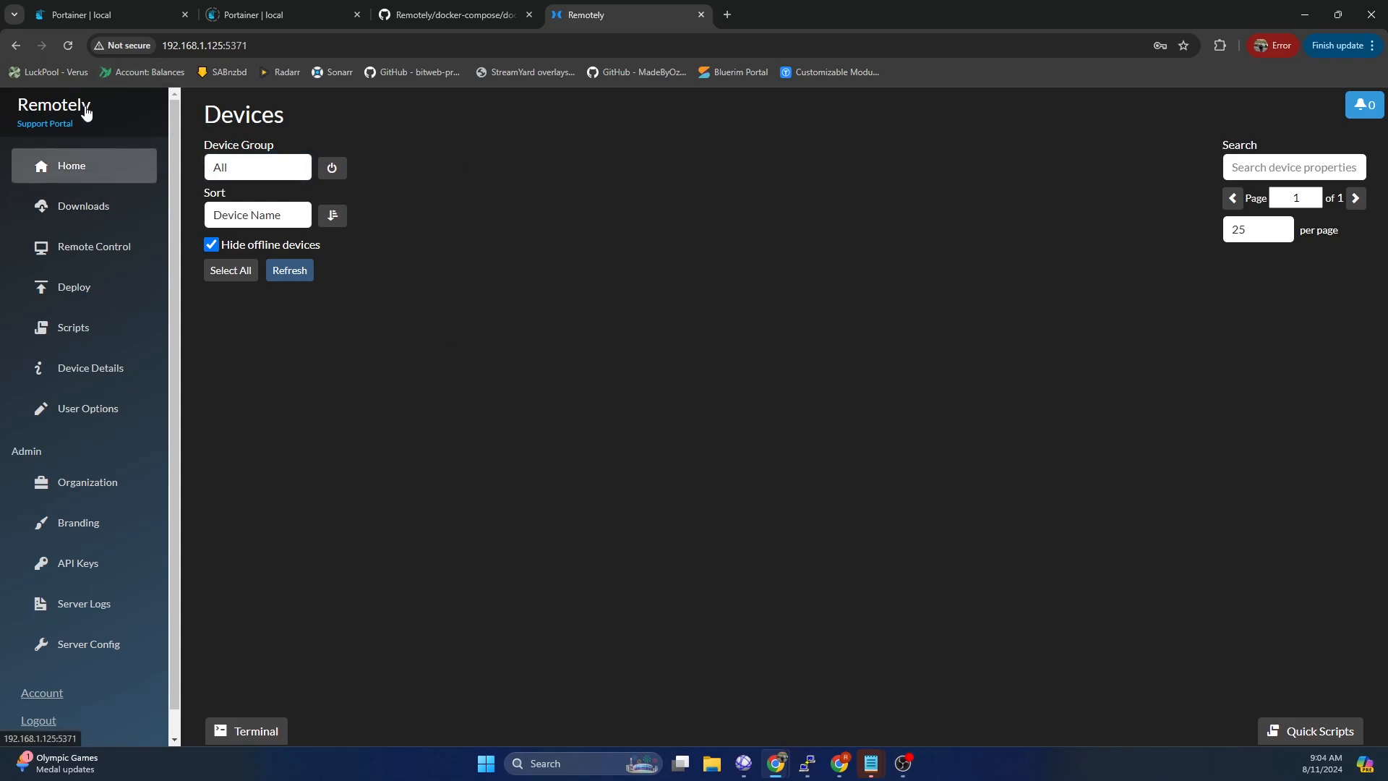
click(118, 407)
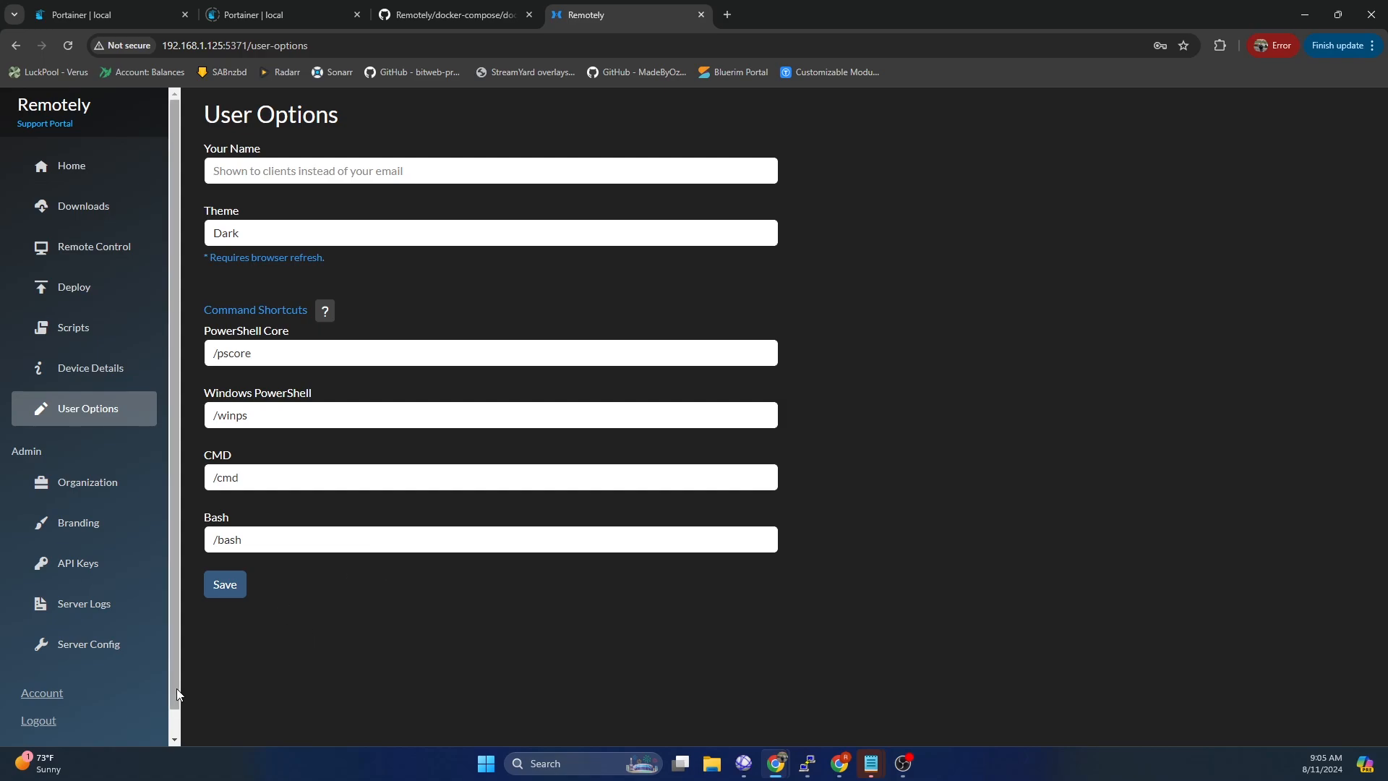
- Examine the Server Config page from the server admins and application settings through the SMTP, theme and trusted CORS origin options
click(106, 648)
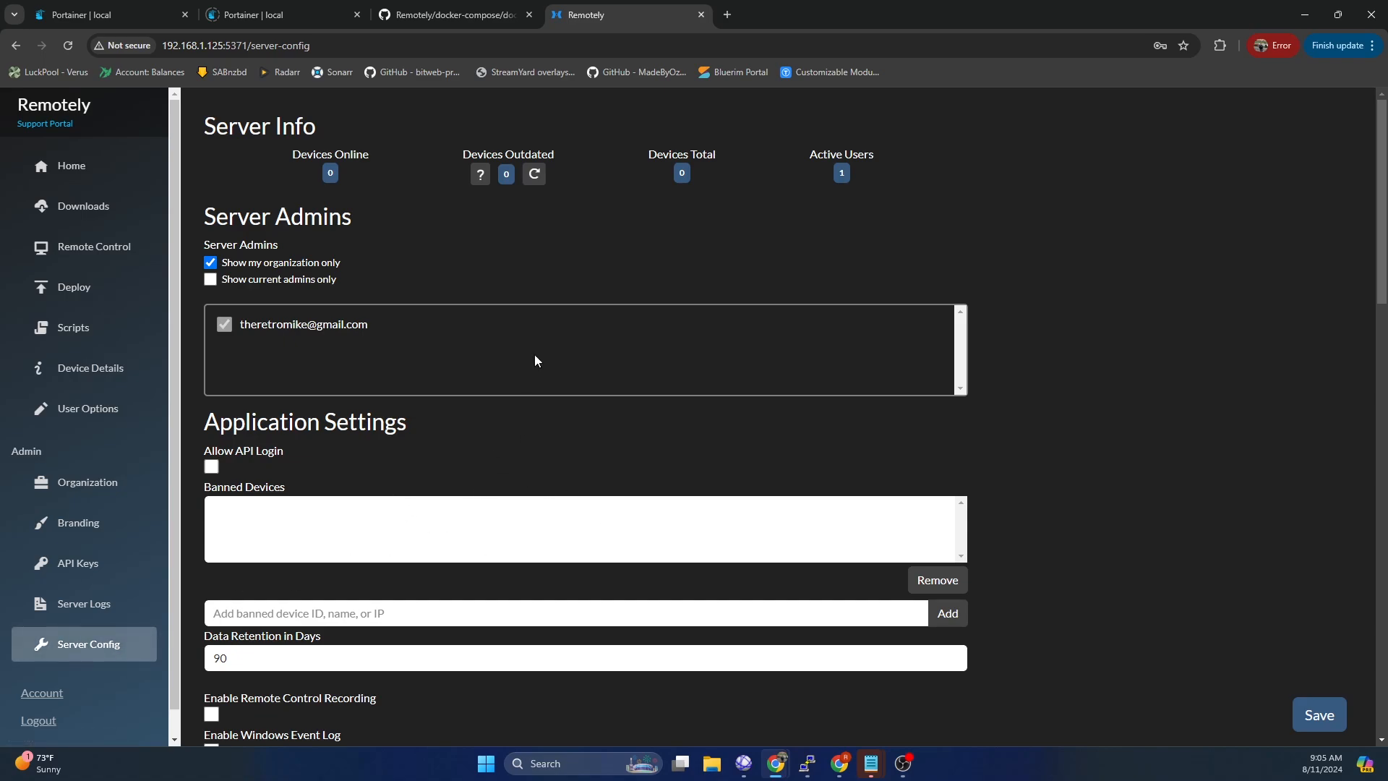
scroll(1055, 311, down, 2)
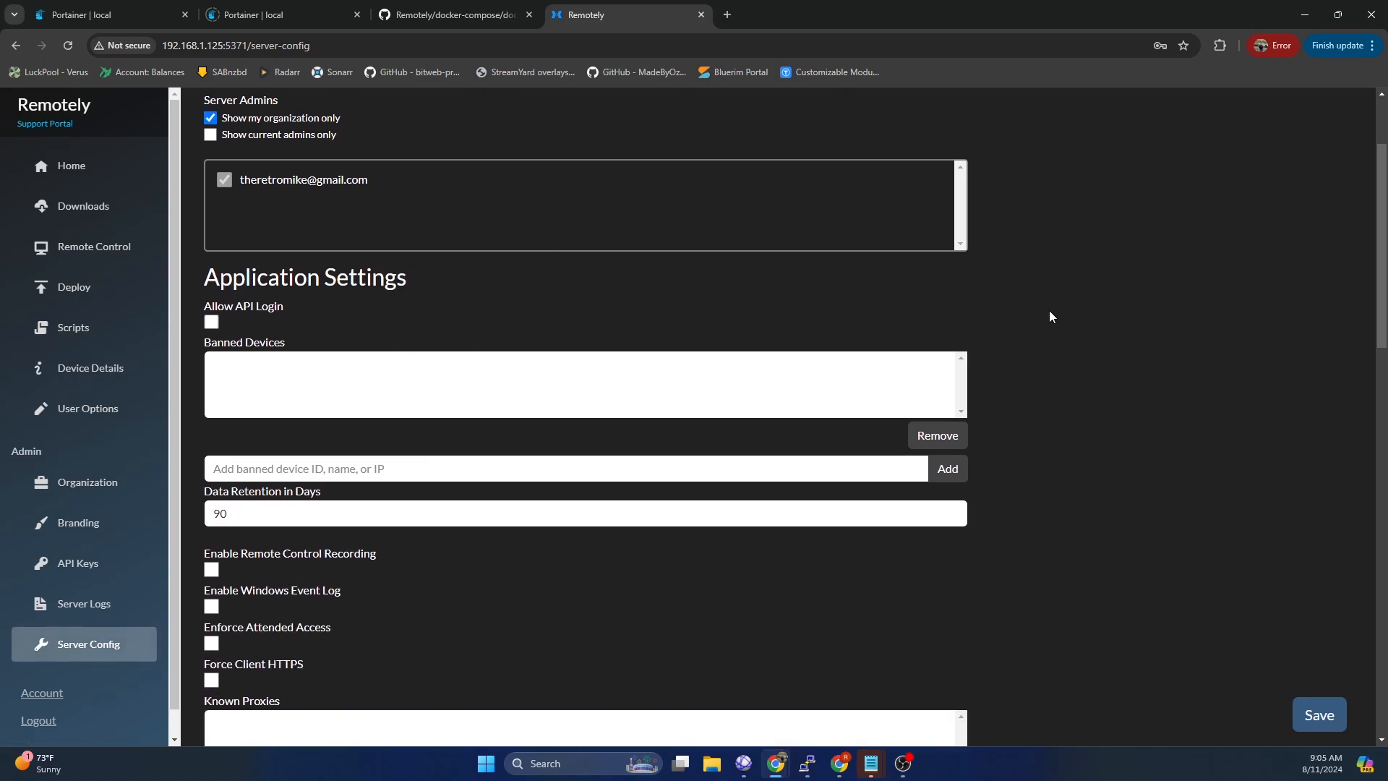
scroll(1111, 450, up, 2)
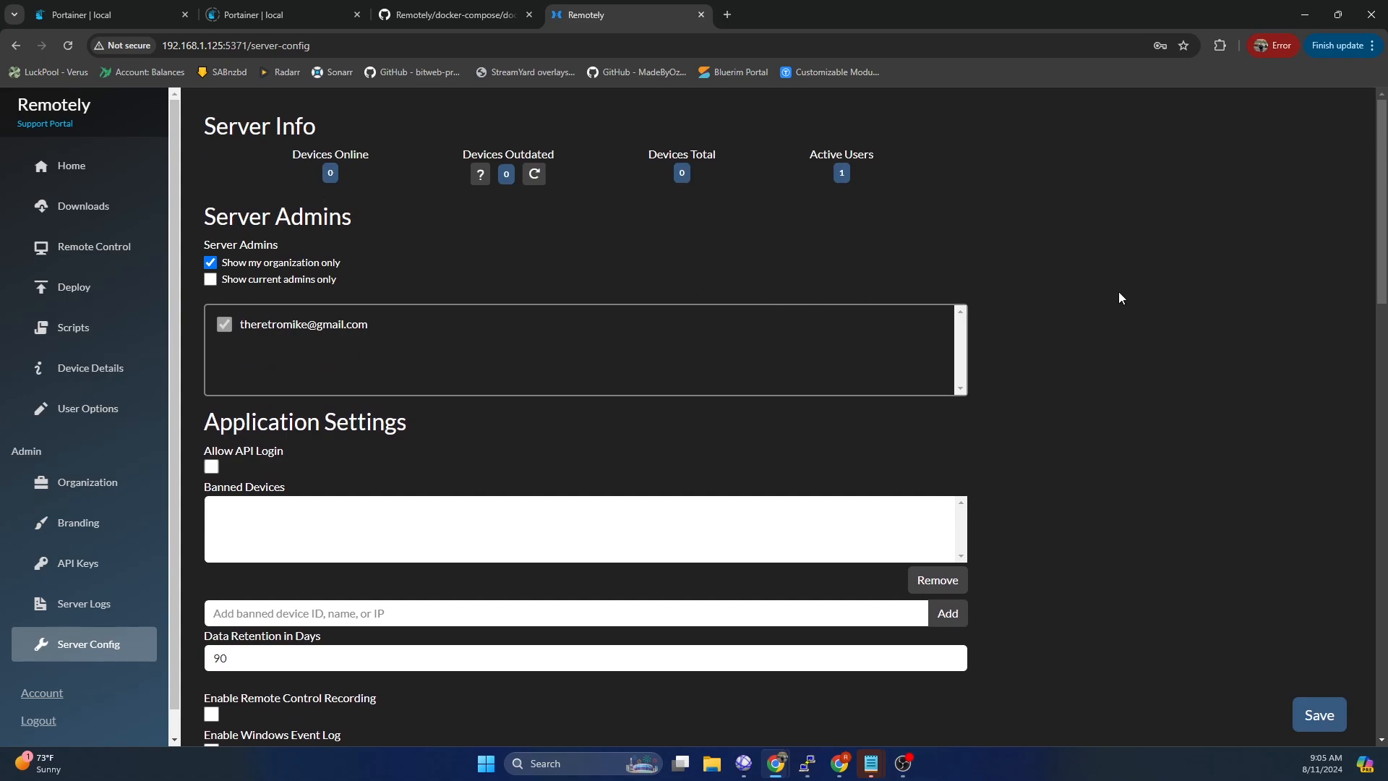
scroll(1117, 292, down, 3)
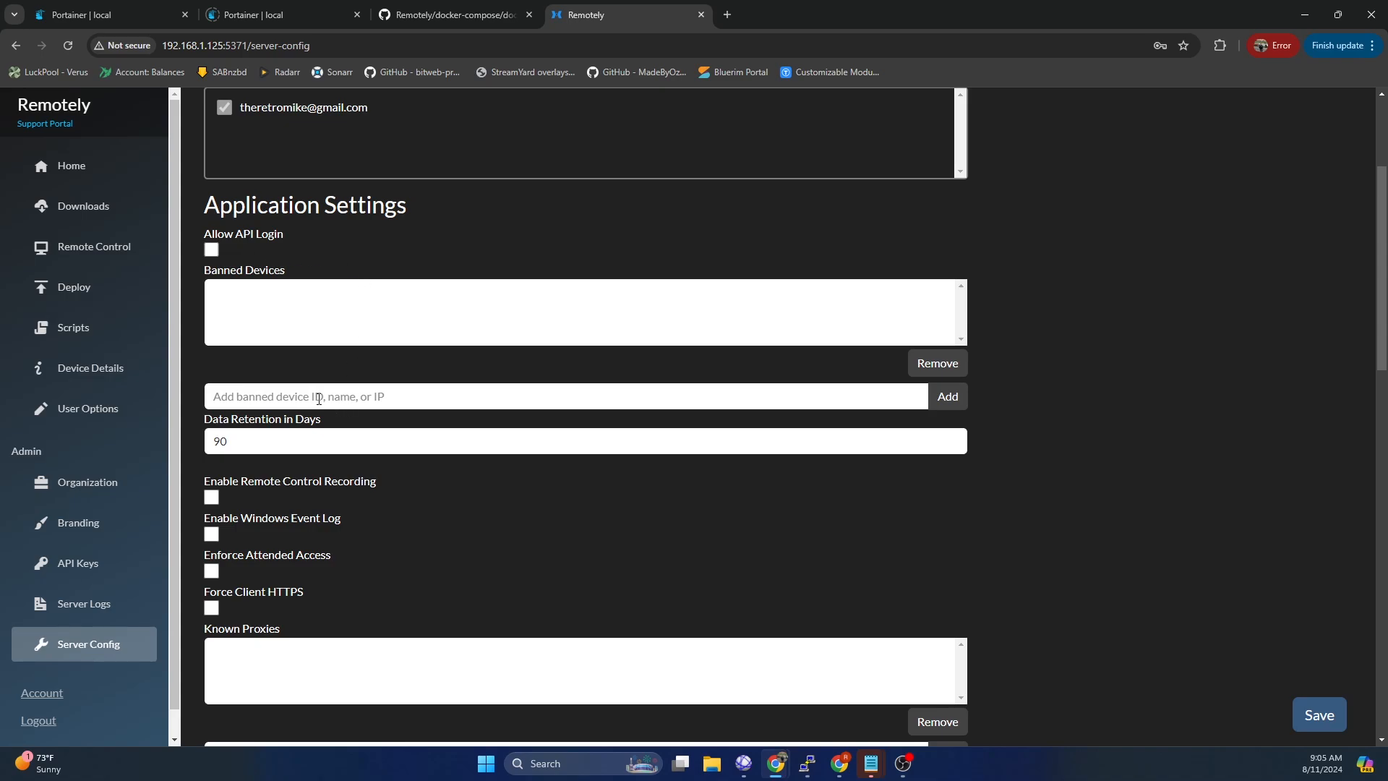
scroll(318, 206, down, 2)
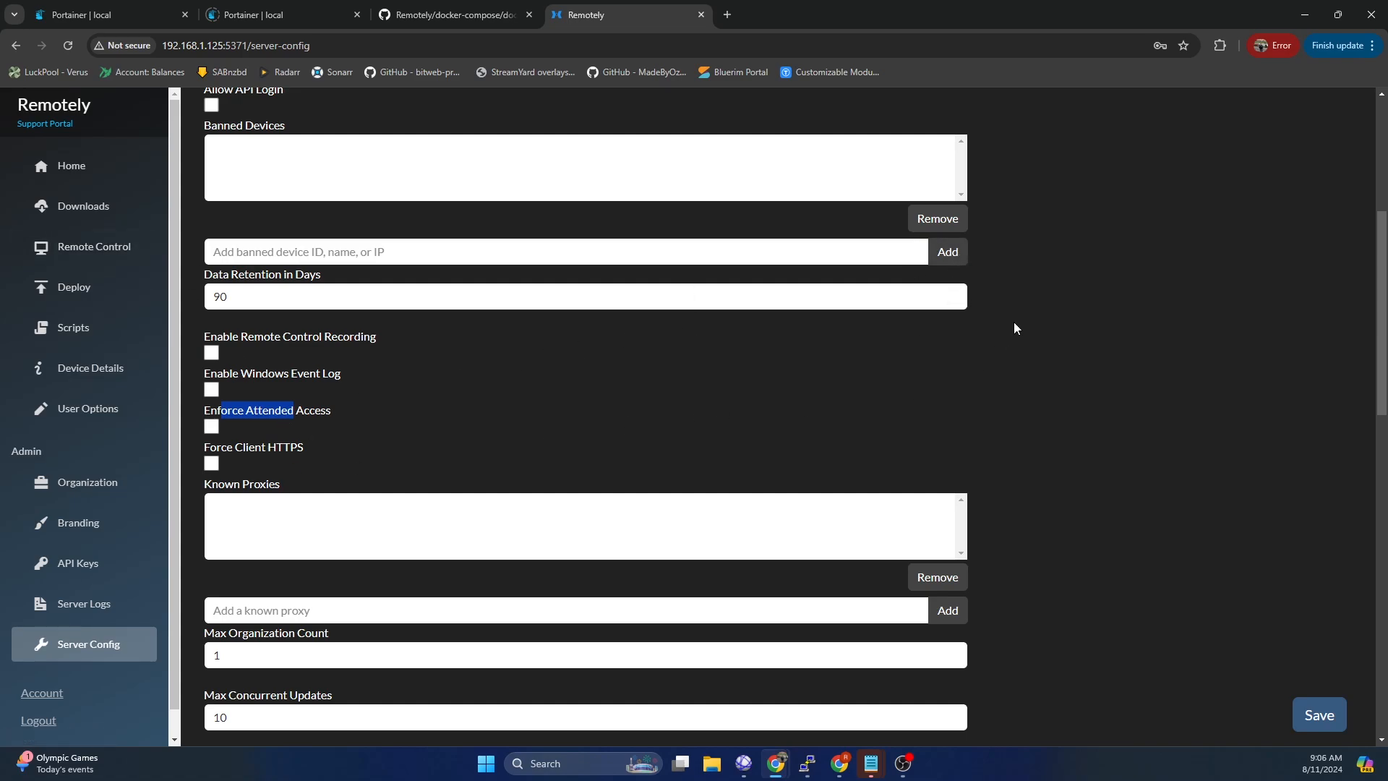
click(1267, 409)
drag(307, 409, 232, 409)
scroll(1065, 410, down, 3)
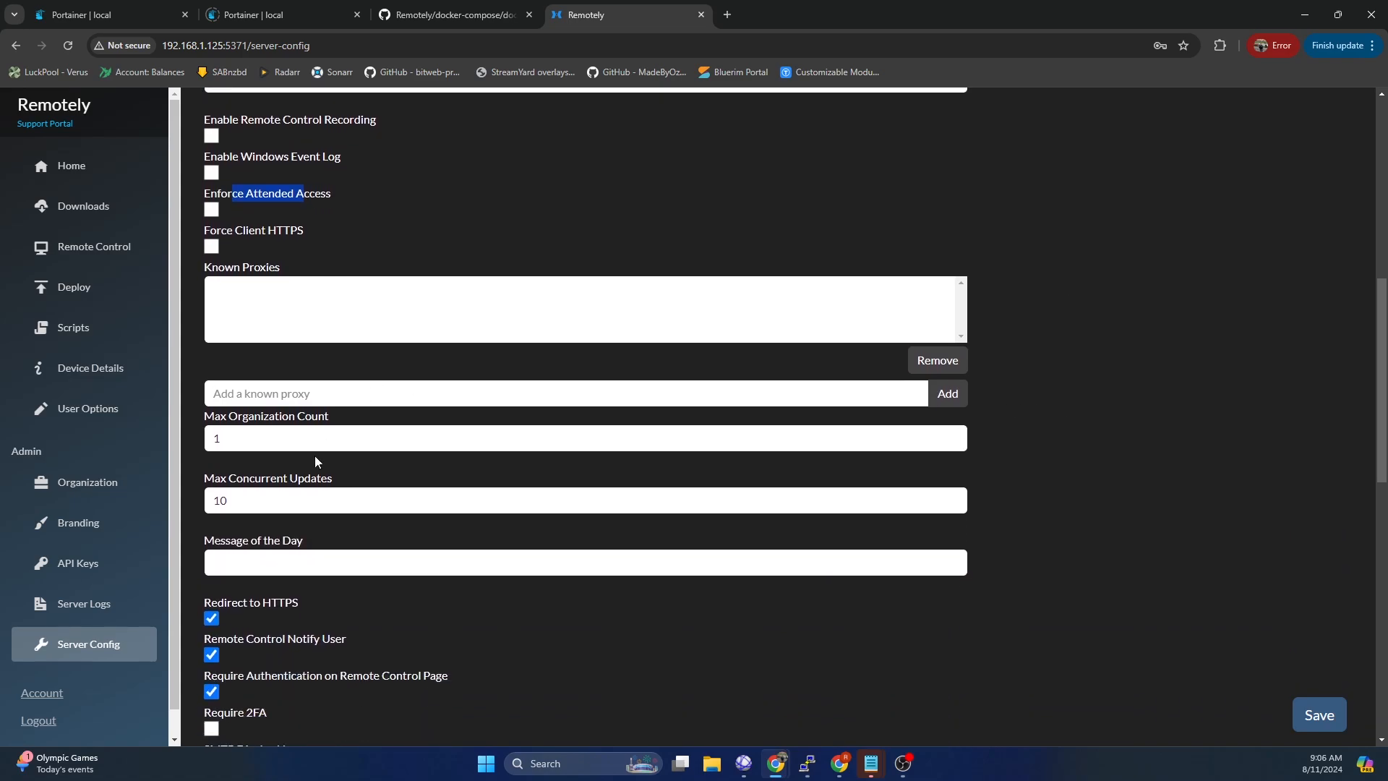
scroll(316, 456, down, 3)
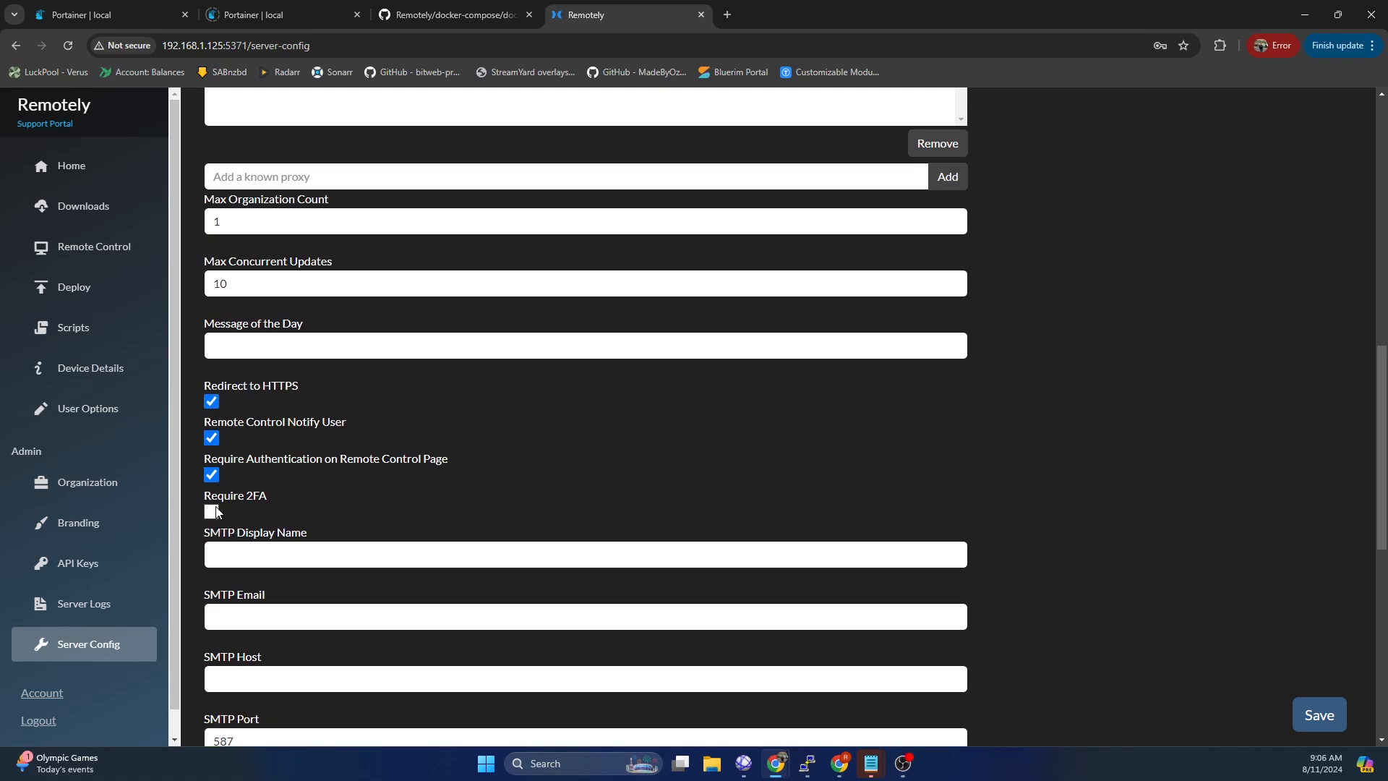
scroll(224, 449, down, 1)
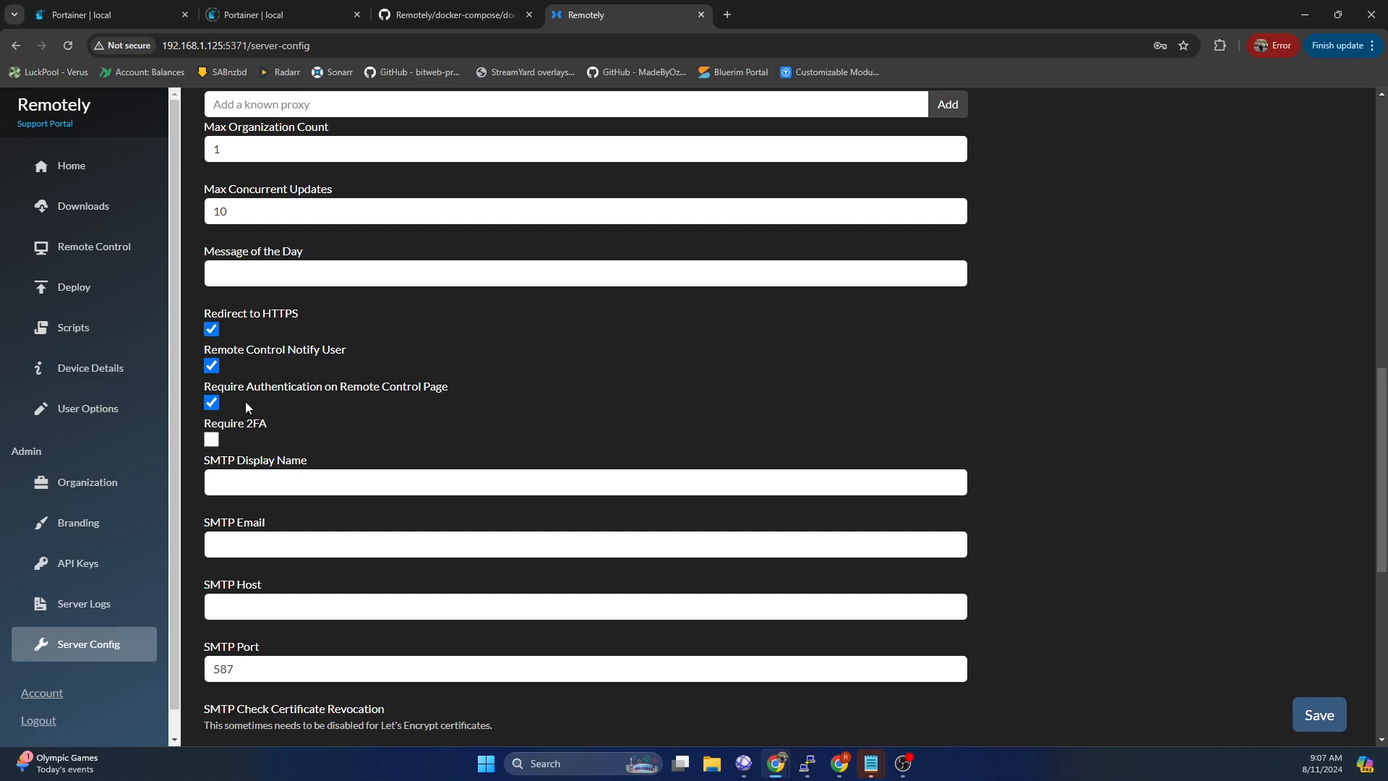
scroll(759, 315, down, 2)
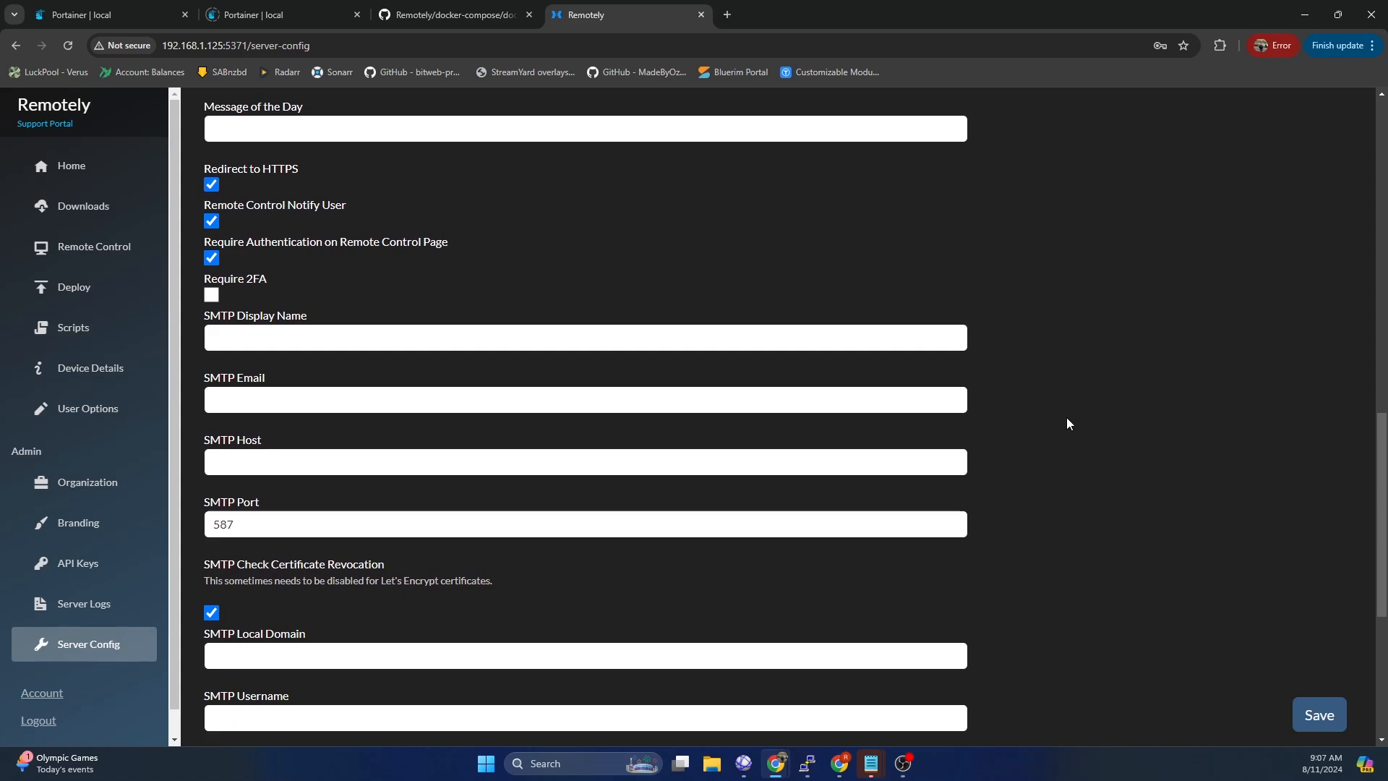
scroll(592, 335, down, 4)
scroll(501, 231, down, 1)
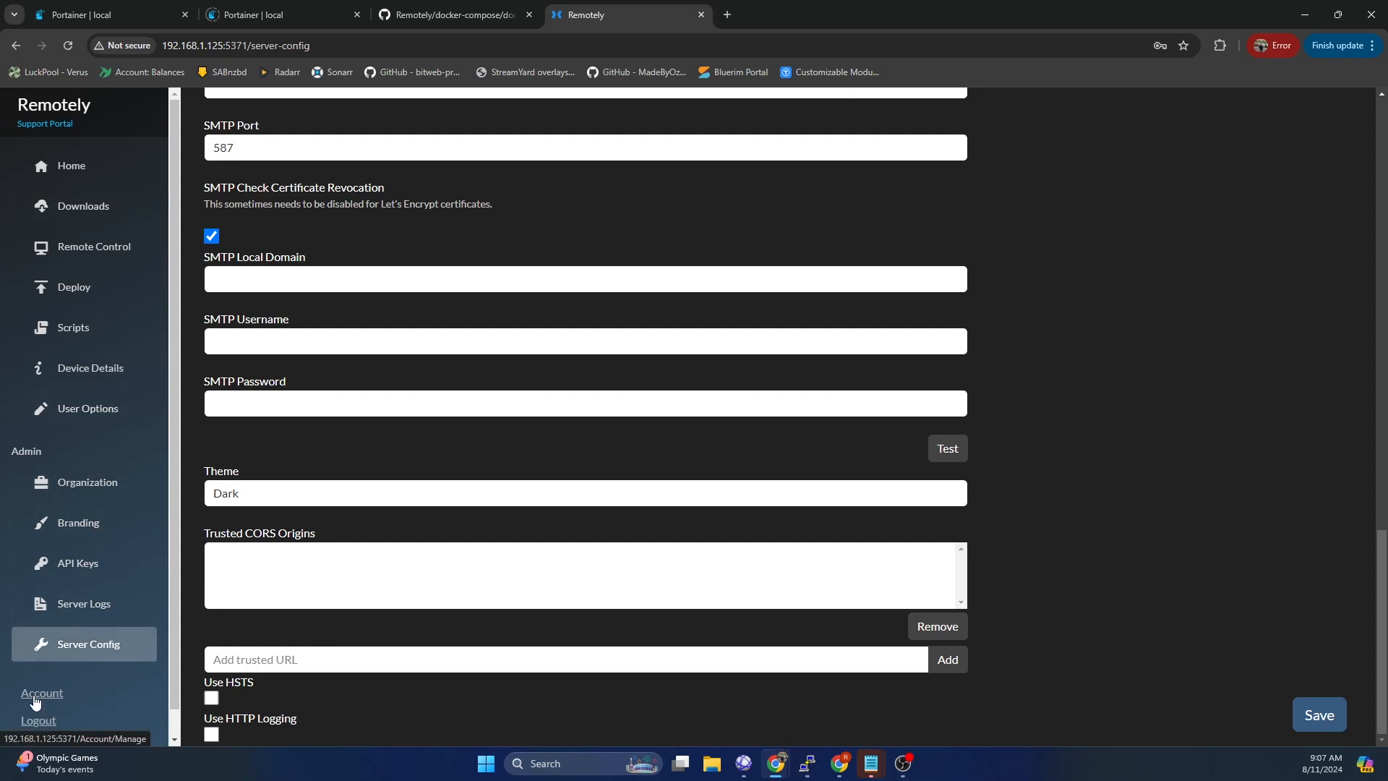
- Open the Organization page and name the organization "Home"
click(74, 169)
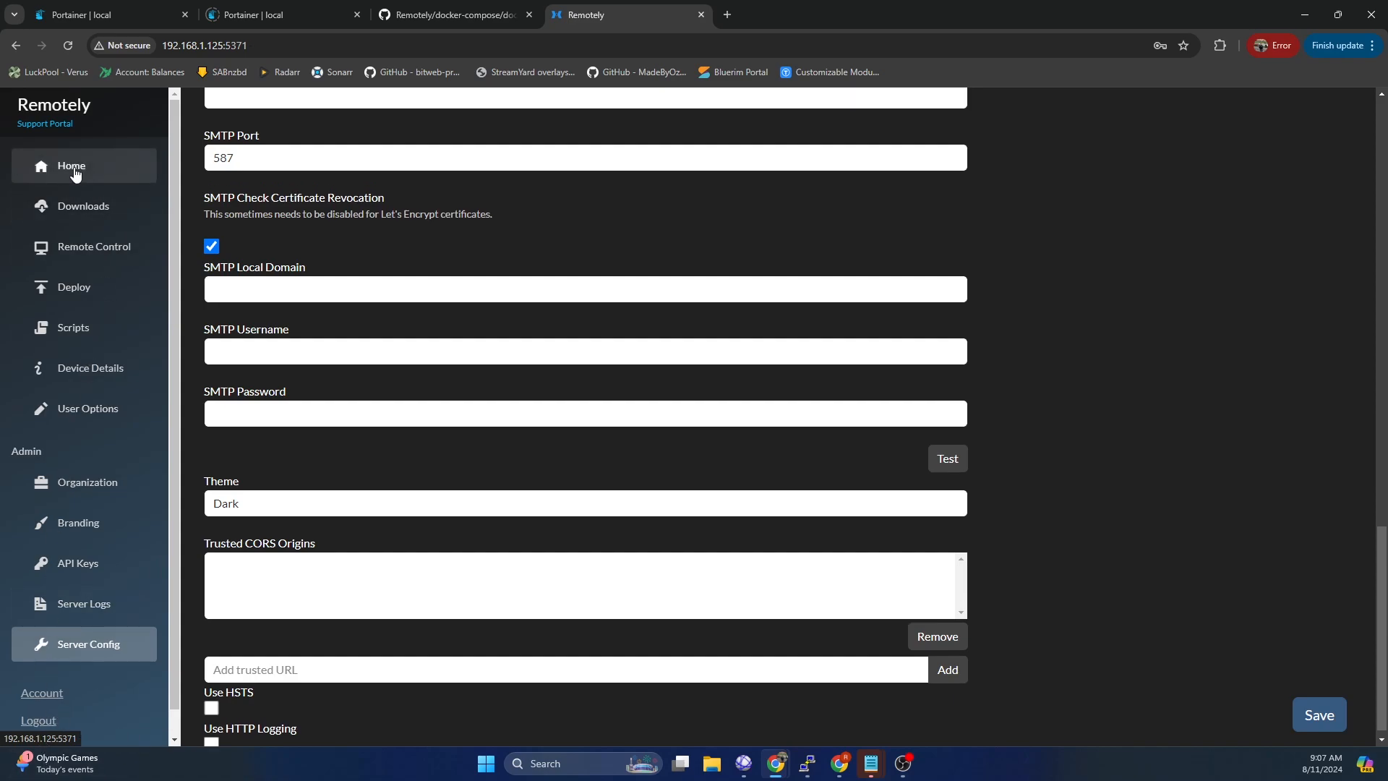
click(80, 484)
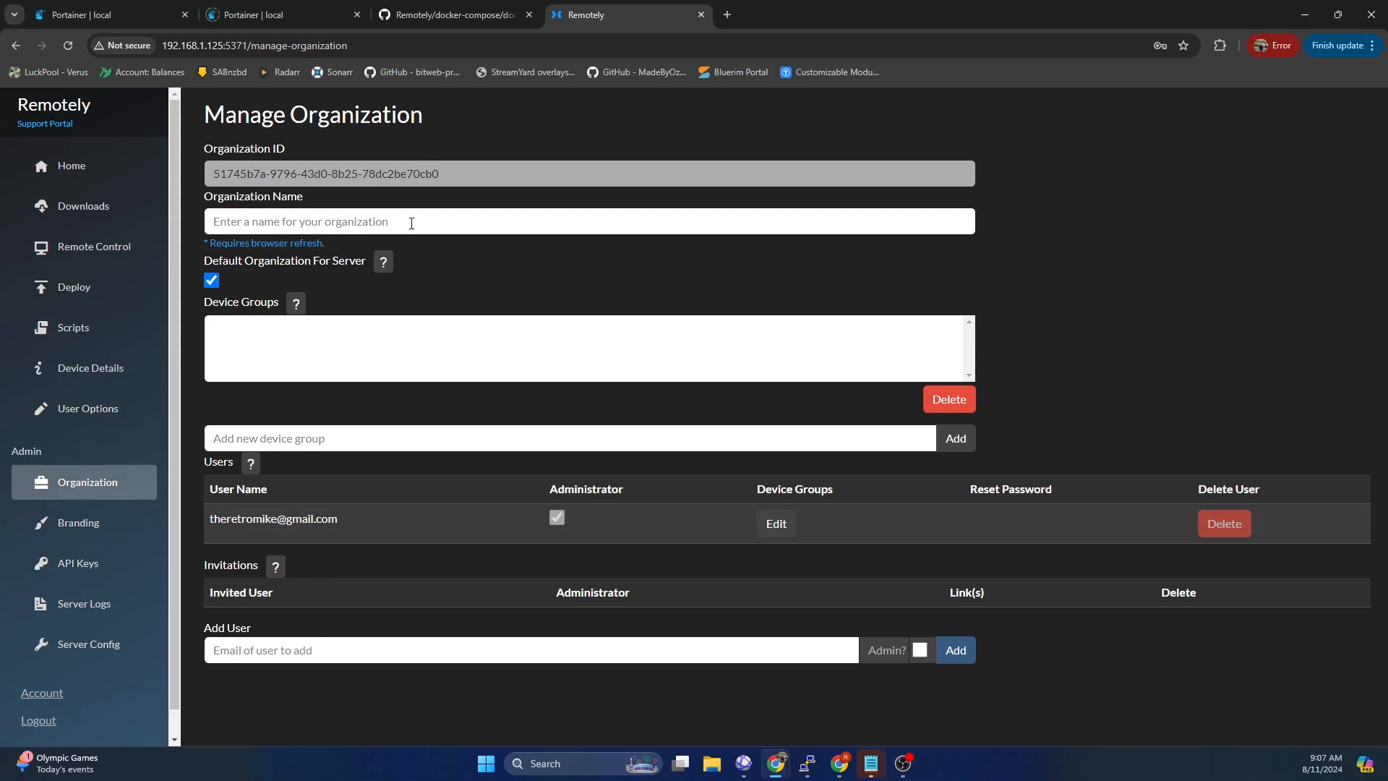
click(310, 216)
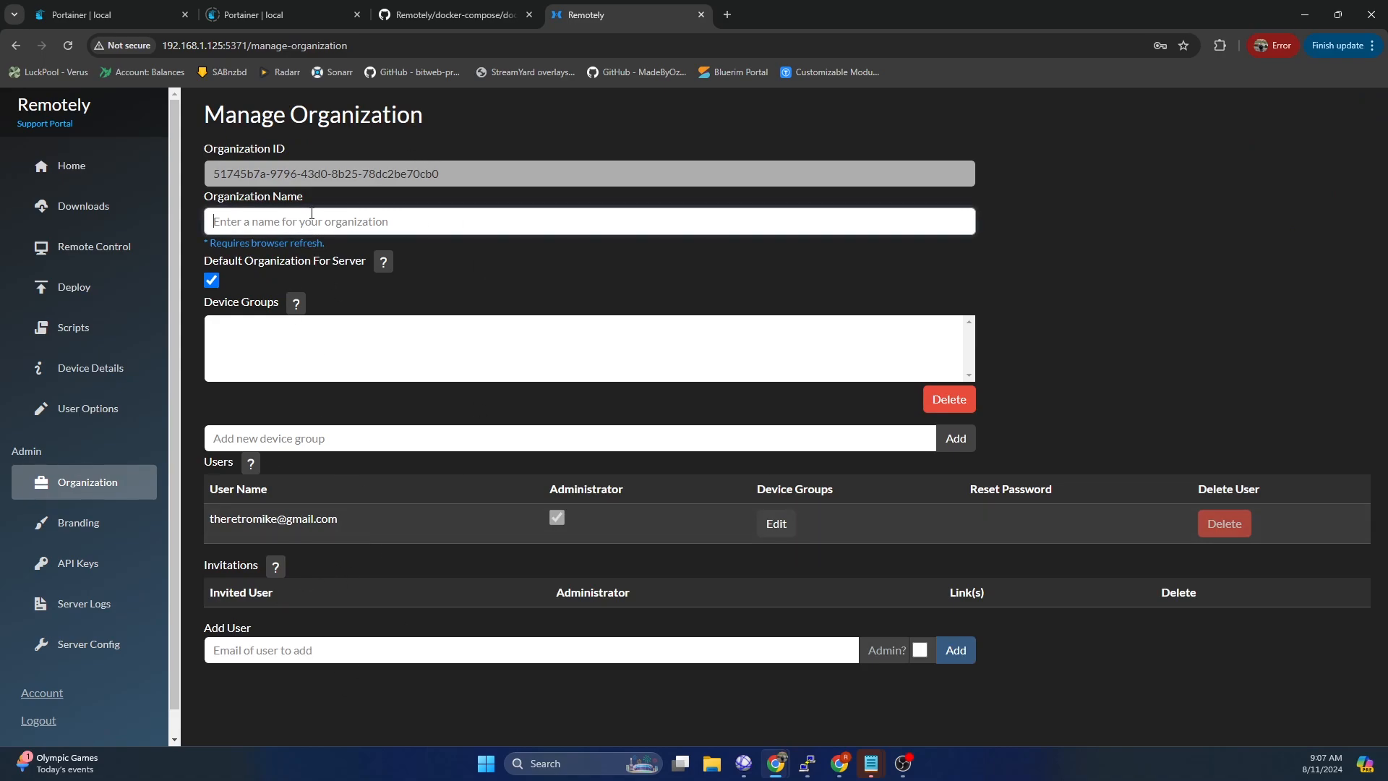
text(R)
key(BackSpace)
text(R)
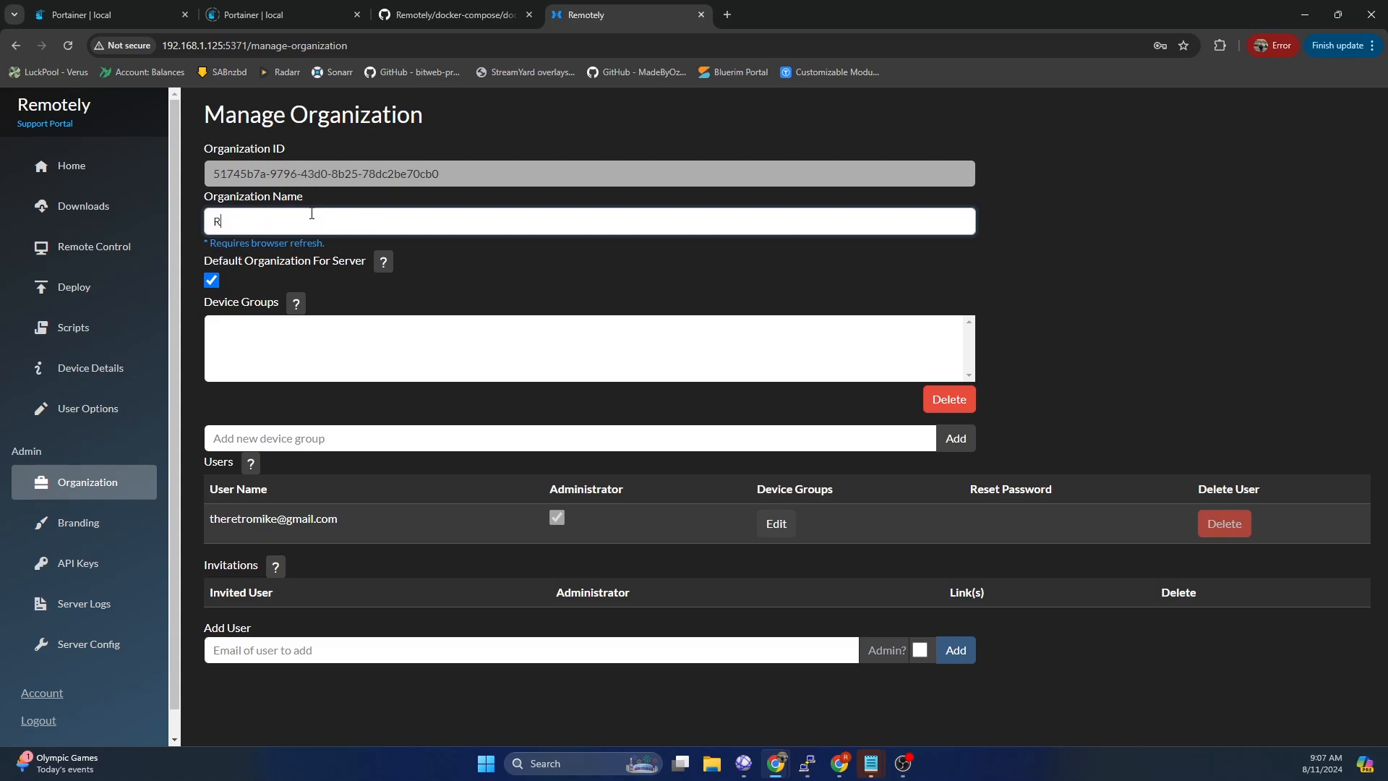
key(BackSpace)
text(M)
key(BackSpace)
text(P)
key(BackSpace)
text(Home)
- Add a device group named "Mining Rigs" to the organization
click(284, 436)
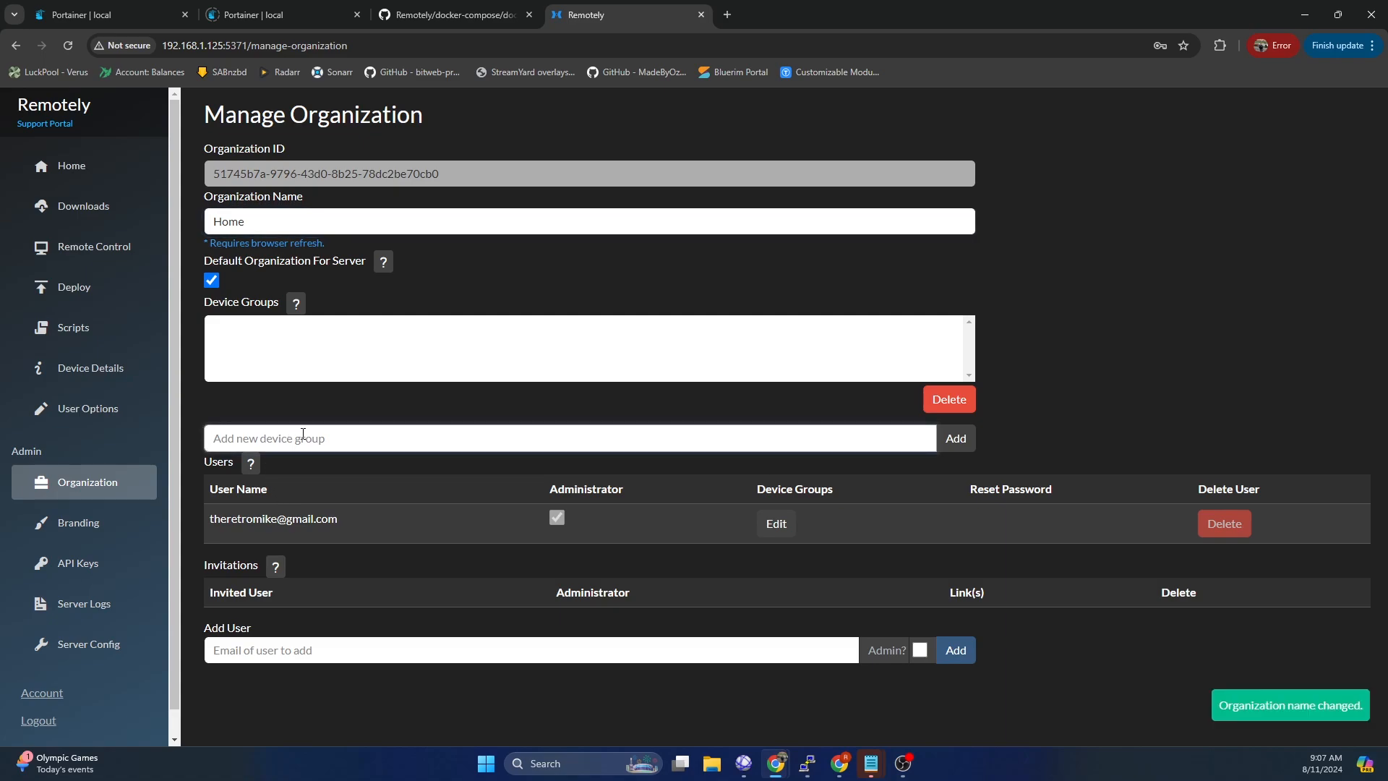
text(Mining Rigs)
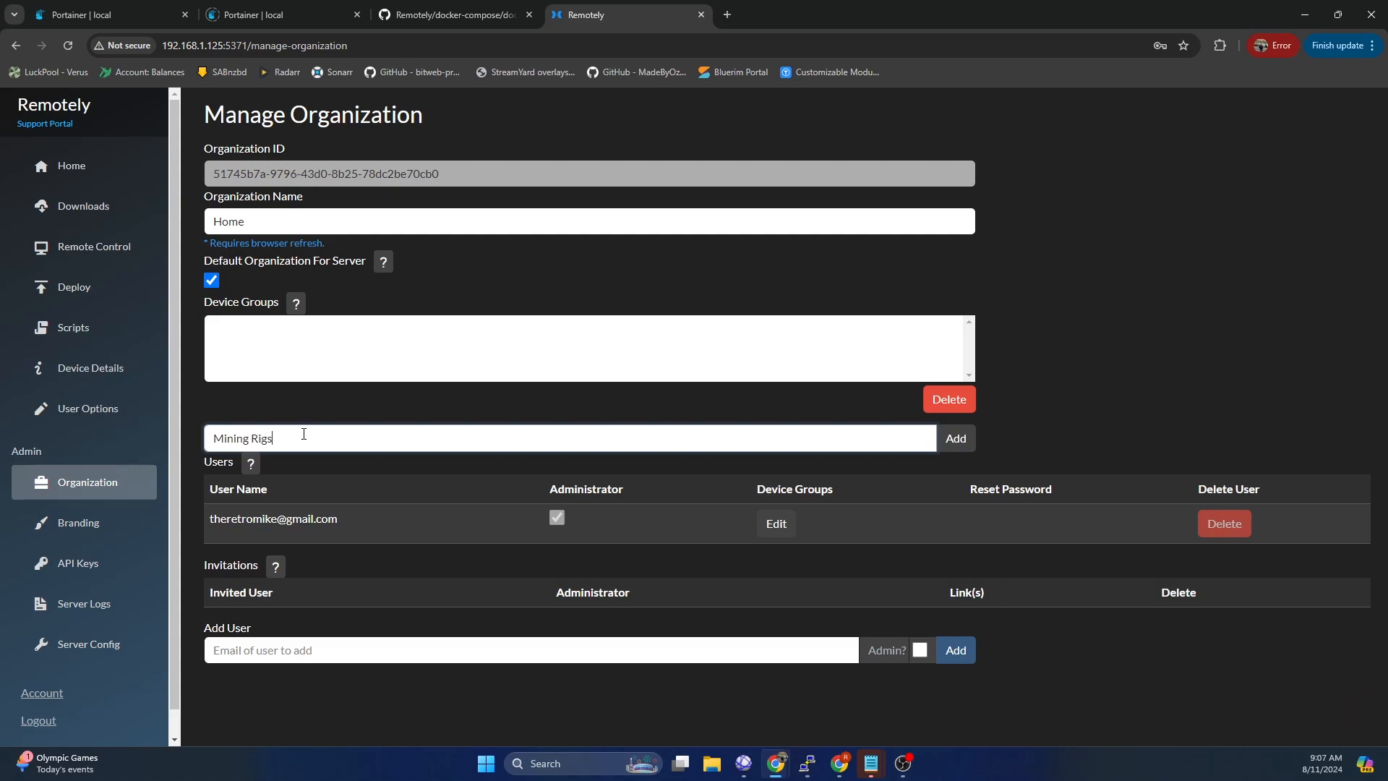
click(941, 451)
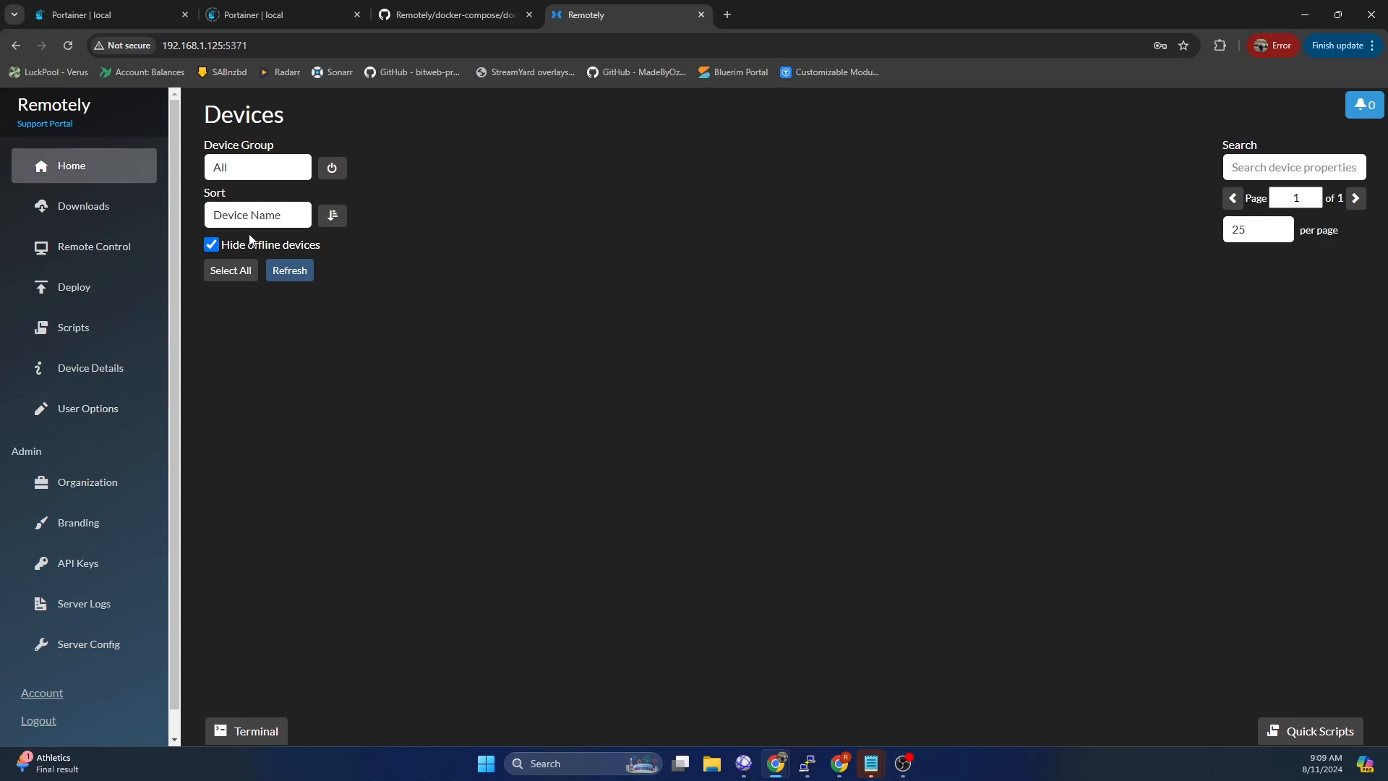
- Check the device group choices on the Devices page and review the client and agent installers on the Downloads page
click(253, 172)
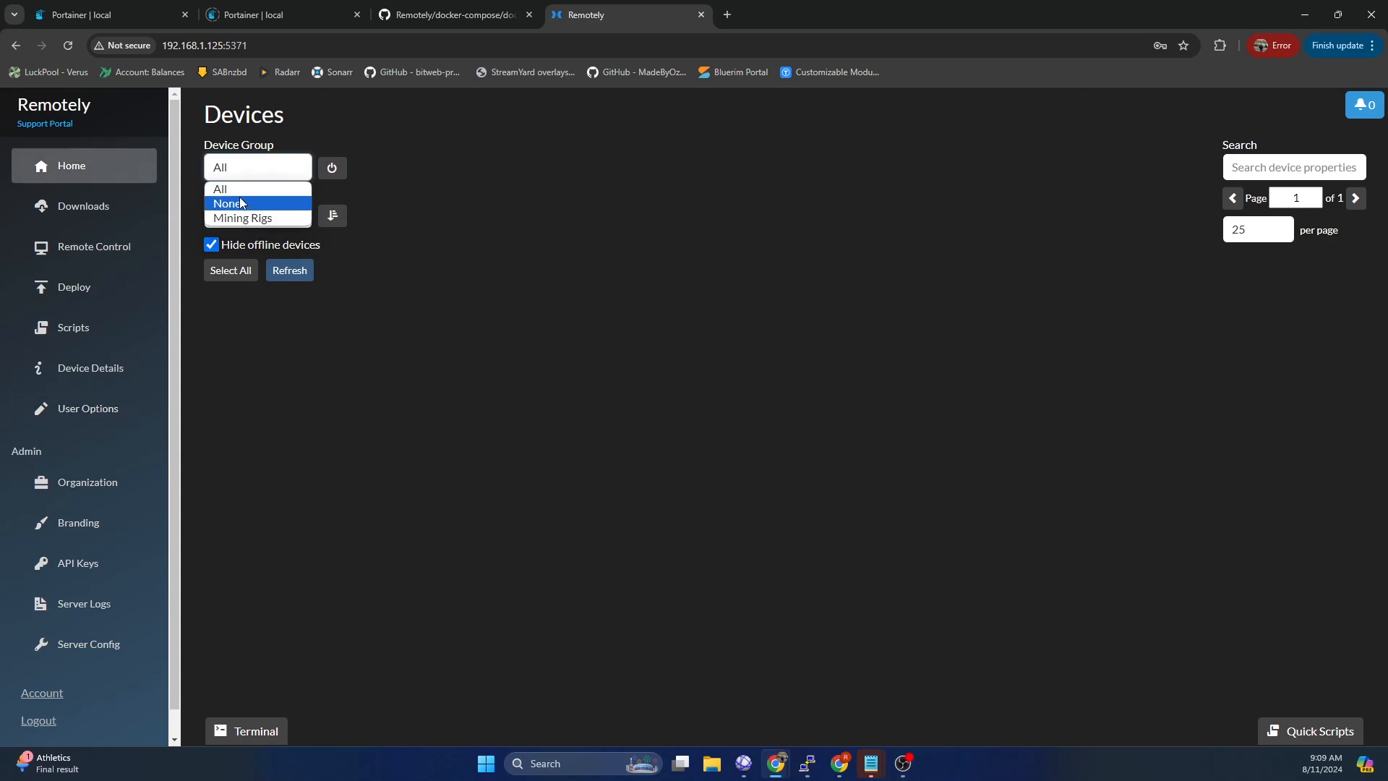
click(344, 320)
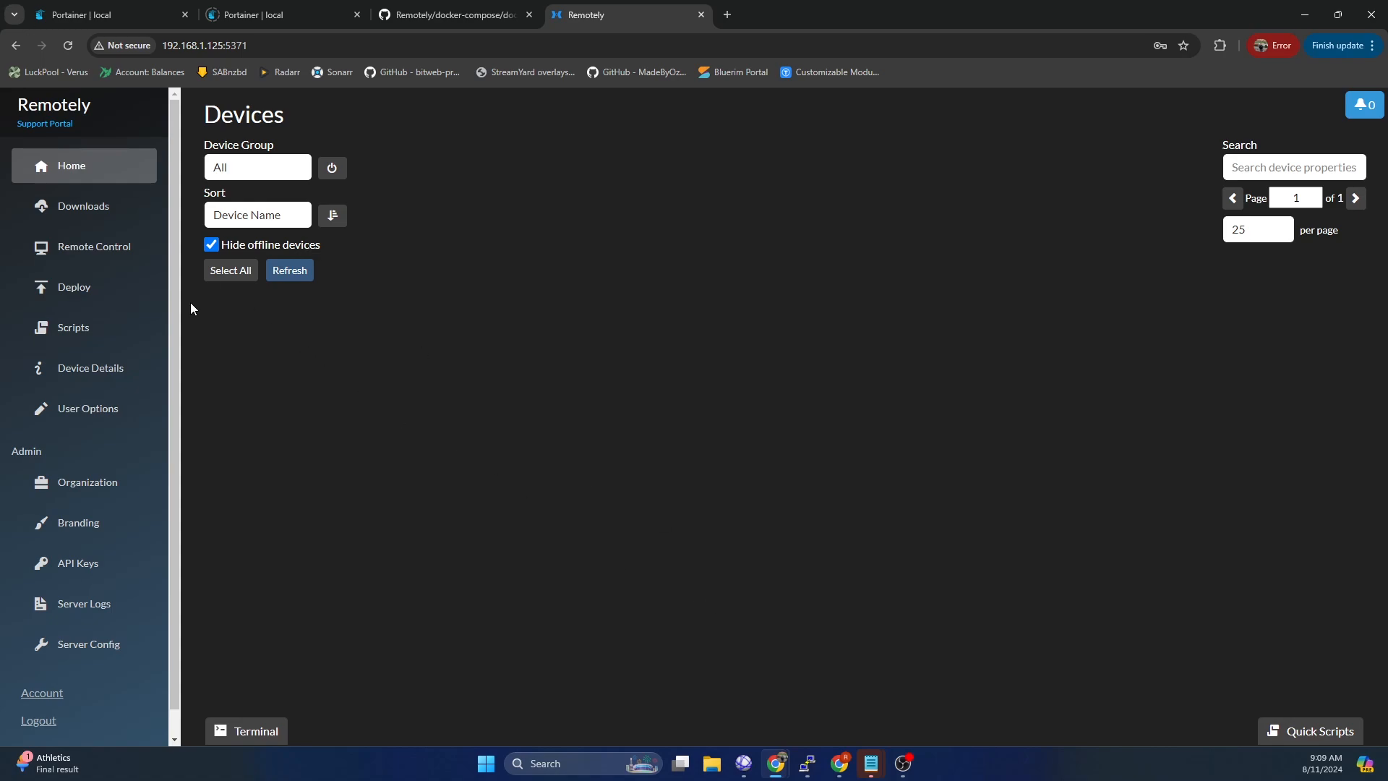
click(81, 208)
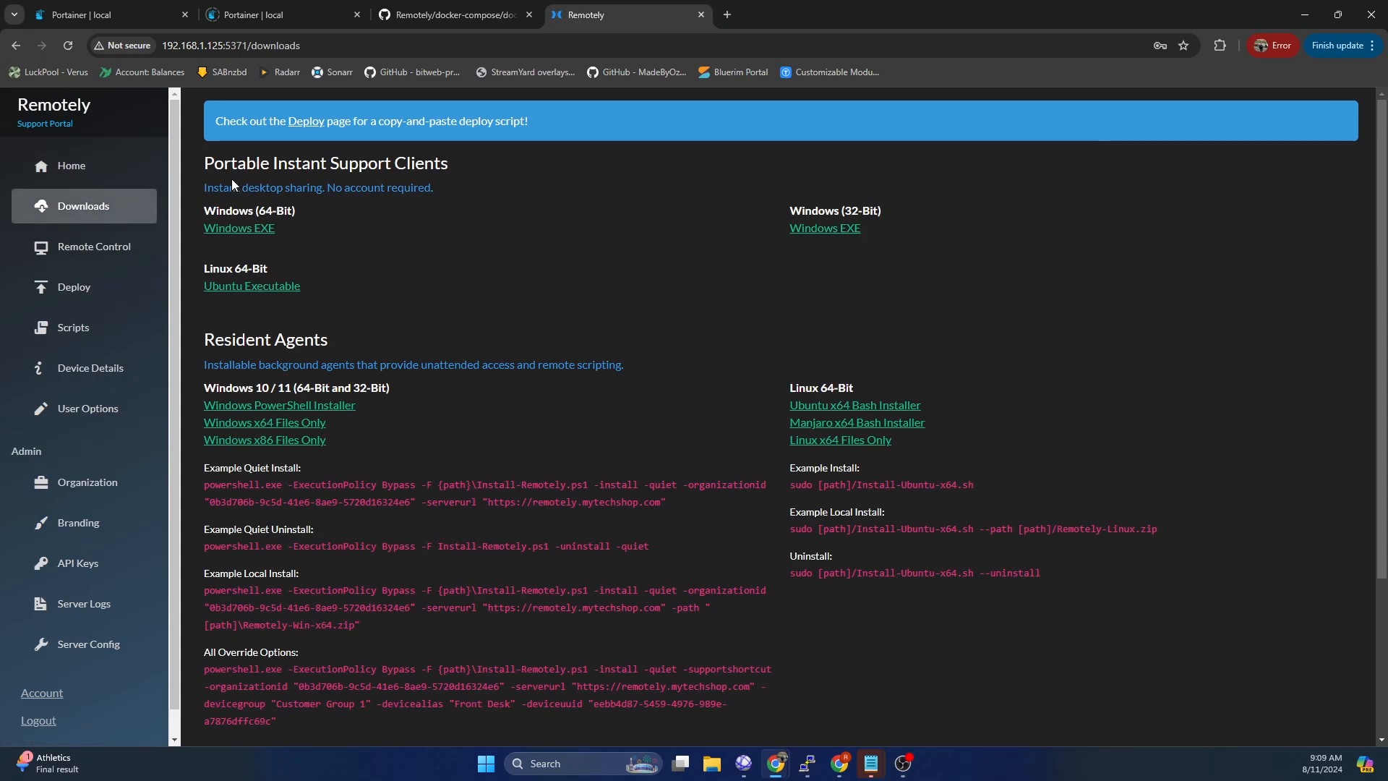
scroll(444, 322, down, 2)
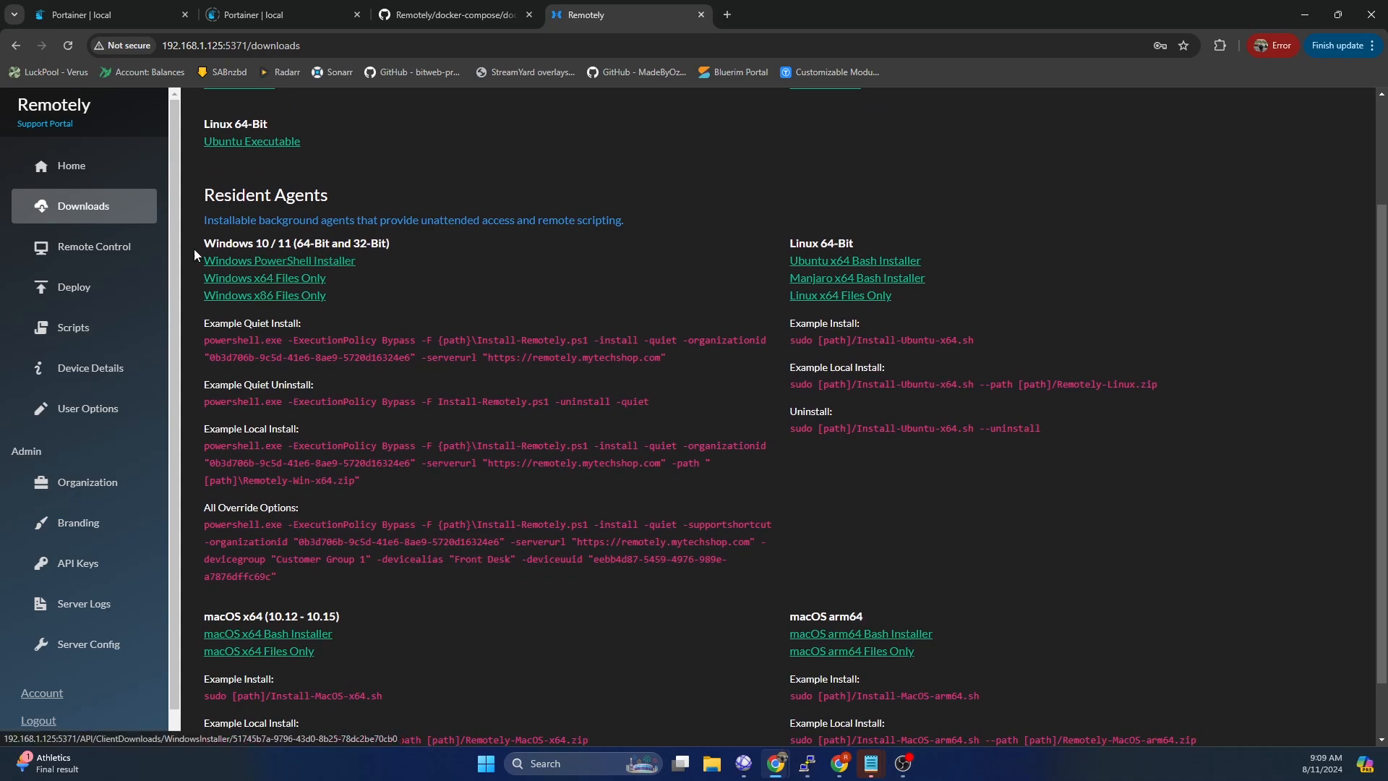
- Open the Deploy page, copy the Windows 10/11 persistent agent install command and inspect its full text
click(98, 293)
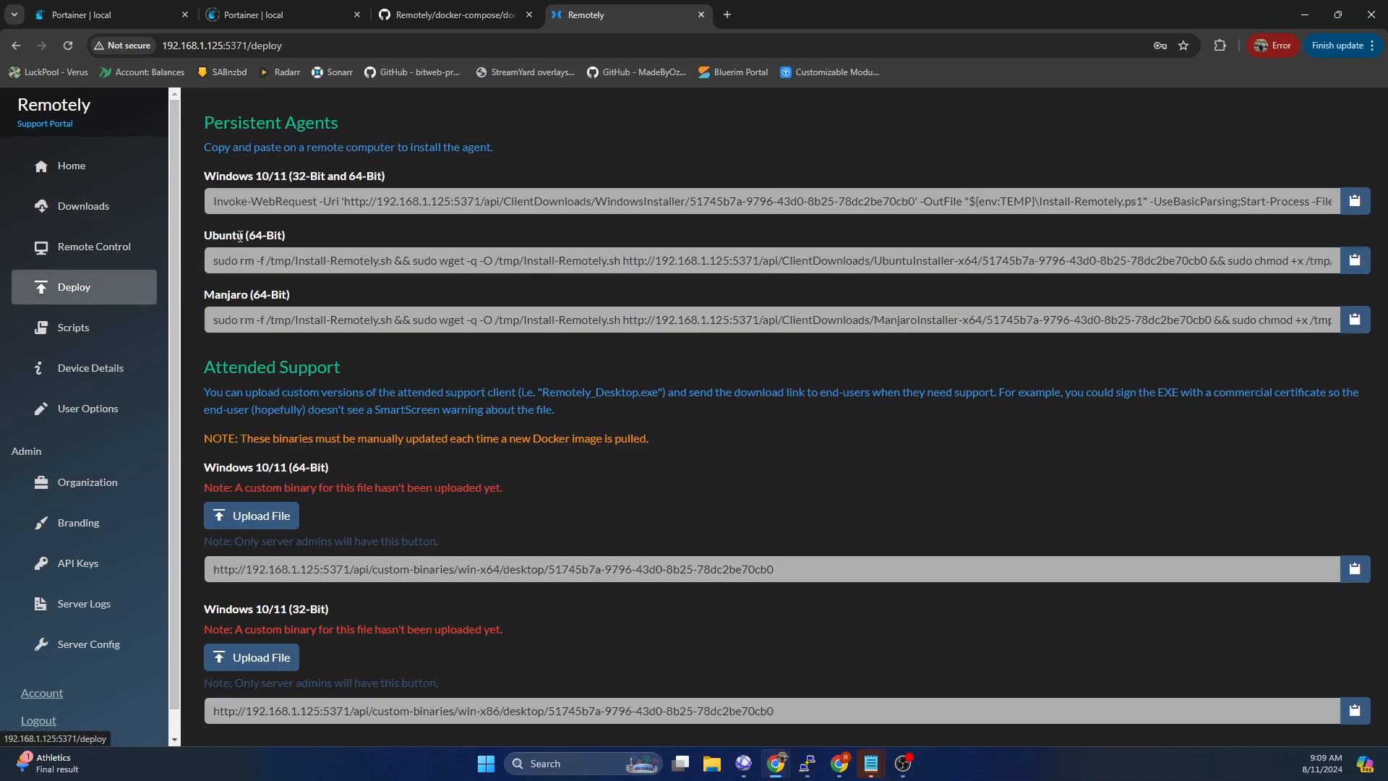
drag(211, 204, 943, 227)
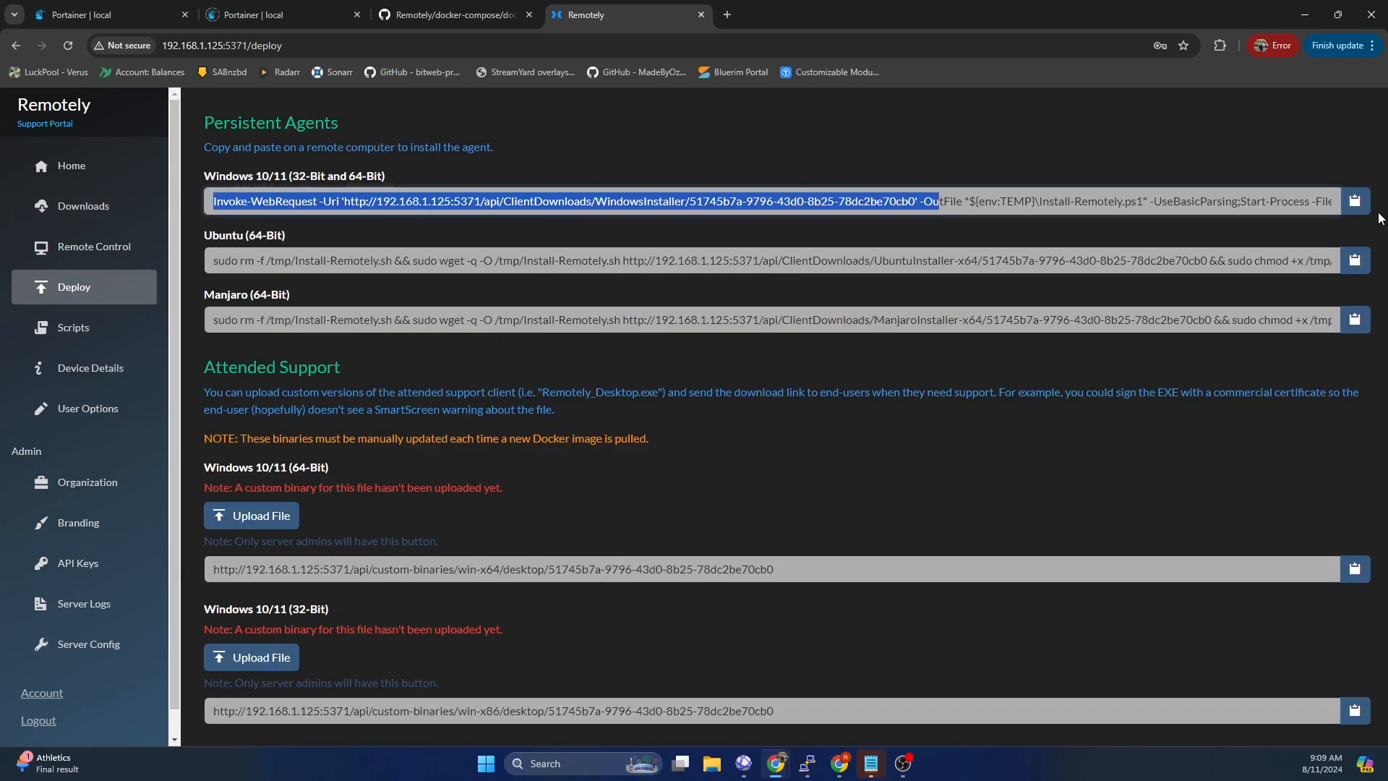
click(1355, 202)
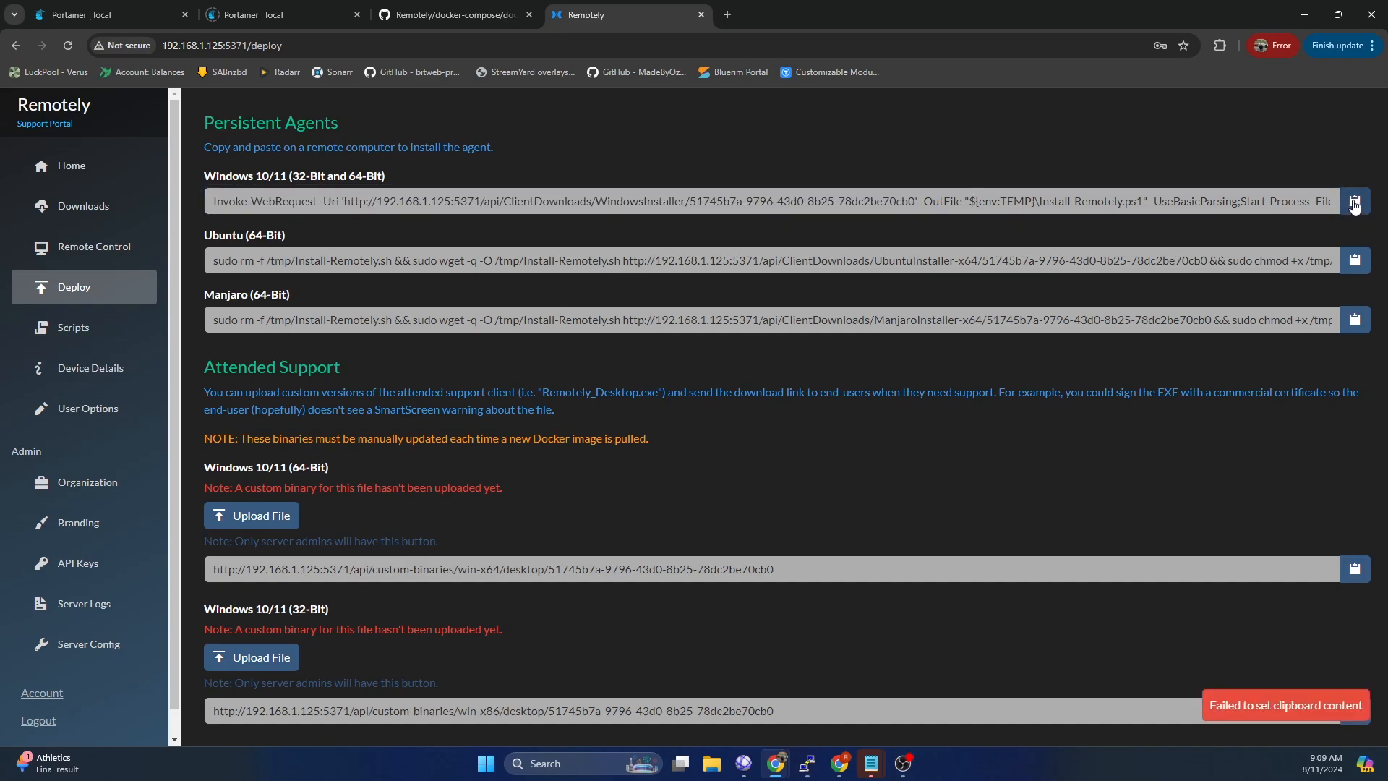
drag(209, 201, 1273, 205)
click(1273, 206)
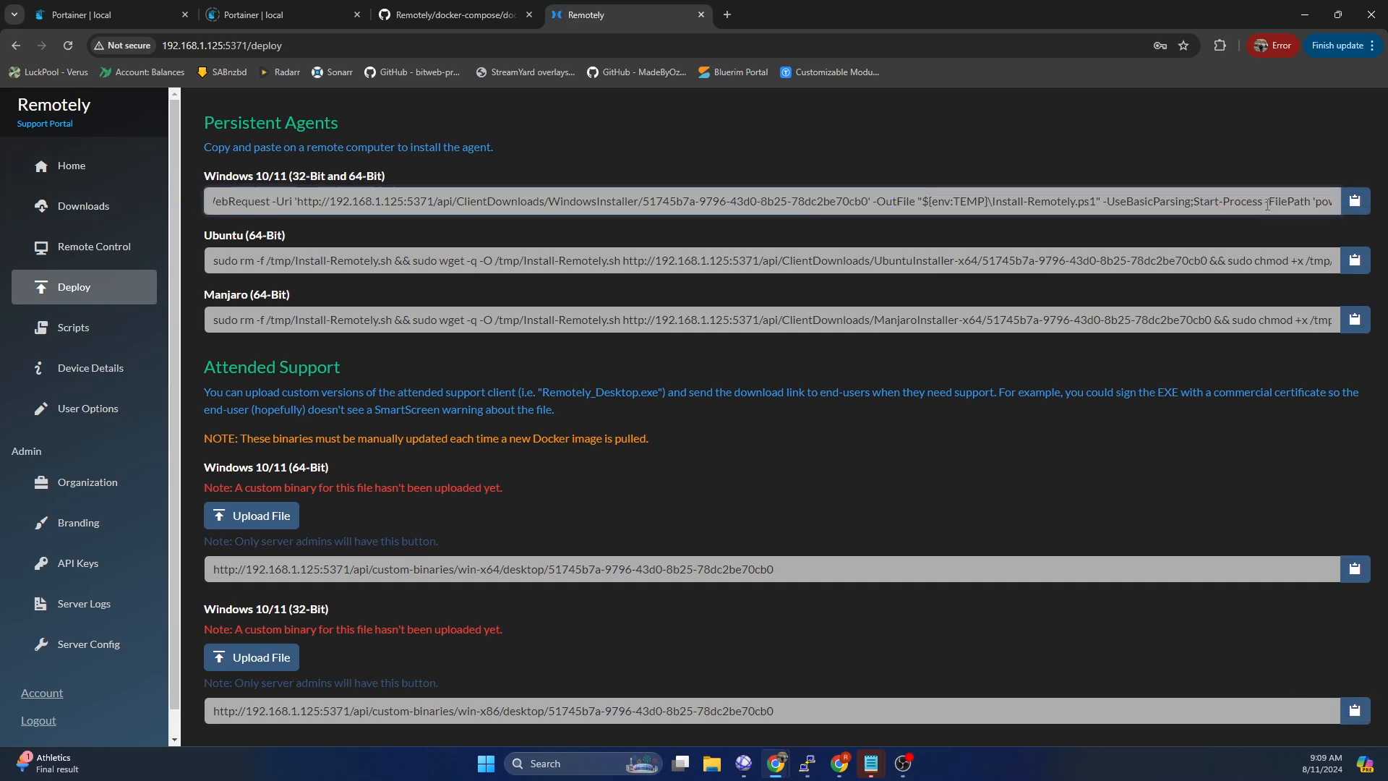
triple_click(1267, 204)
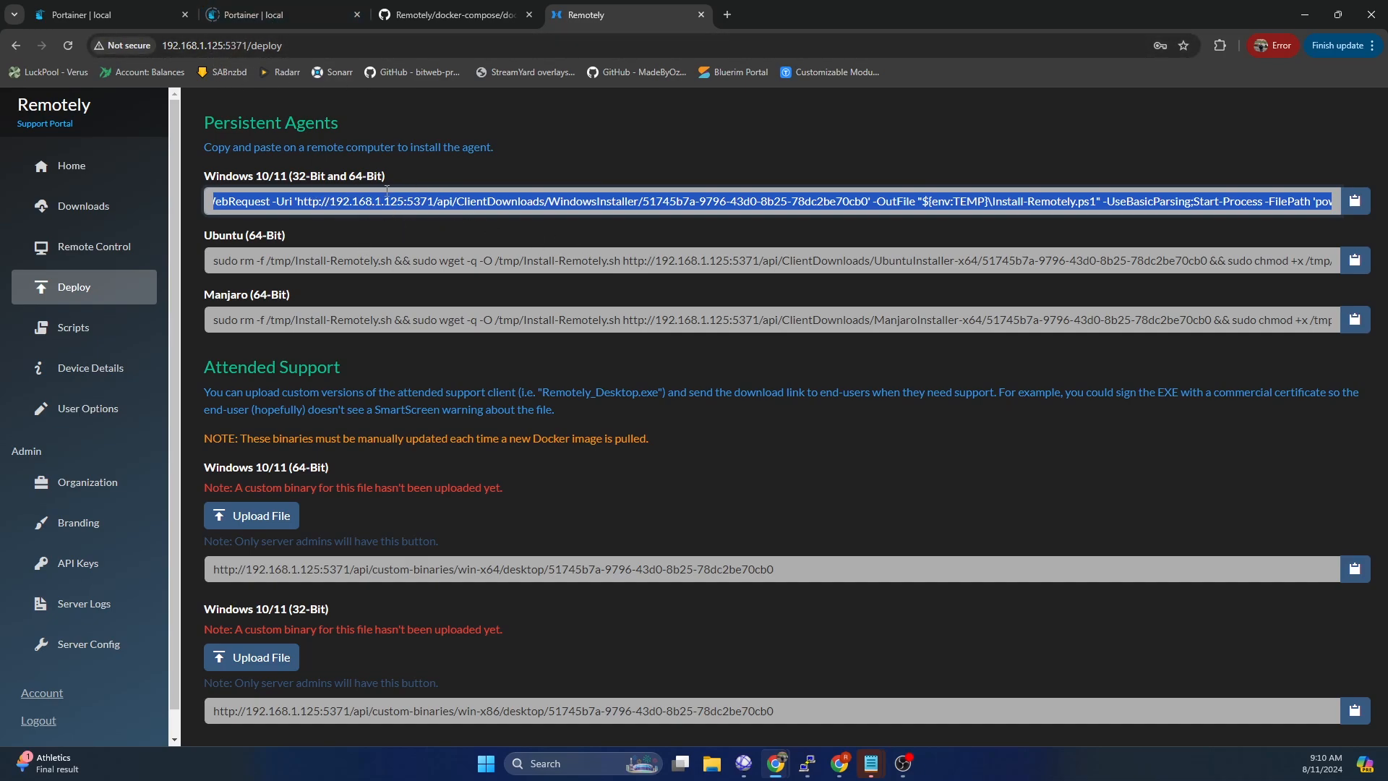
click(791, 206)
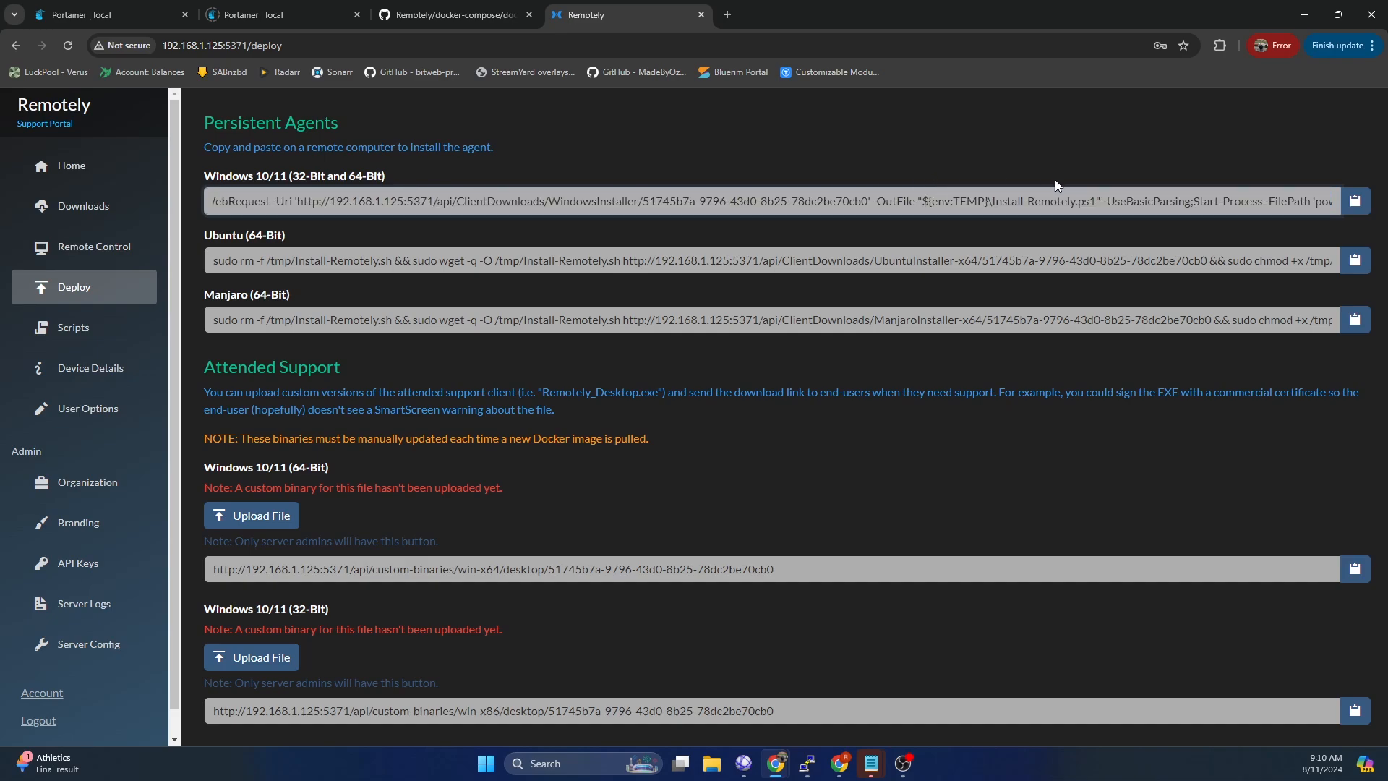
drag(1026, 200, 1161, 201)
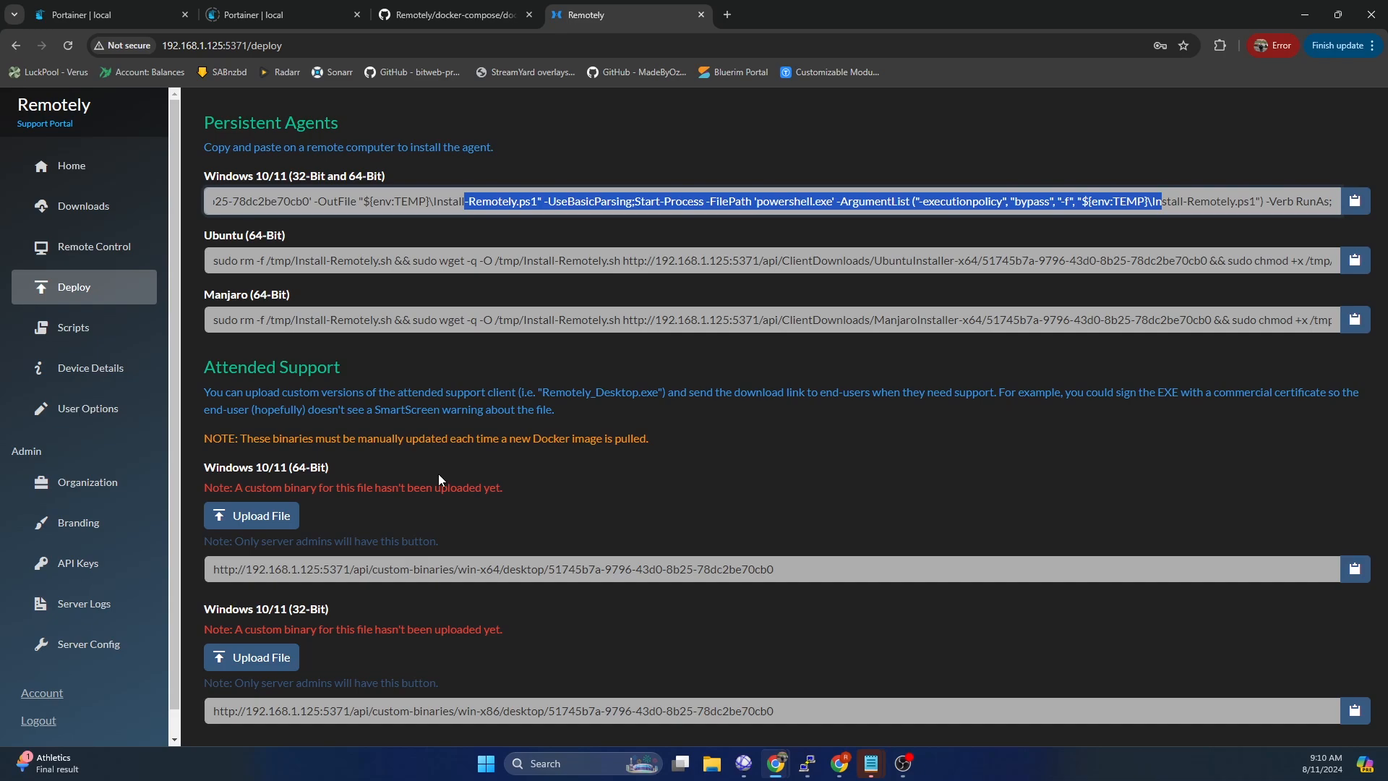
- Switch to the MINIRIG1 session in Terminals and run Windows PowerShell as administrator there, allowing it to make changes
click(743, 764)
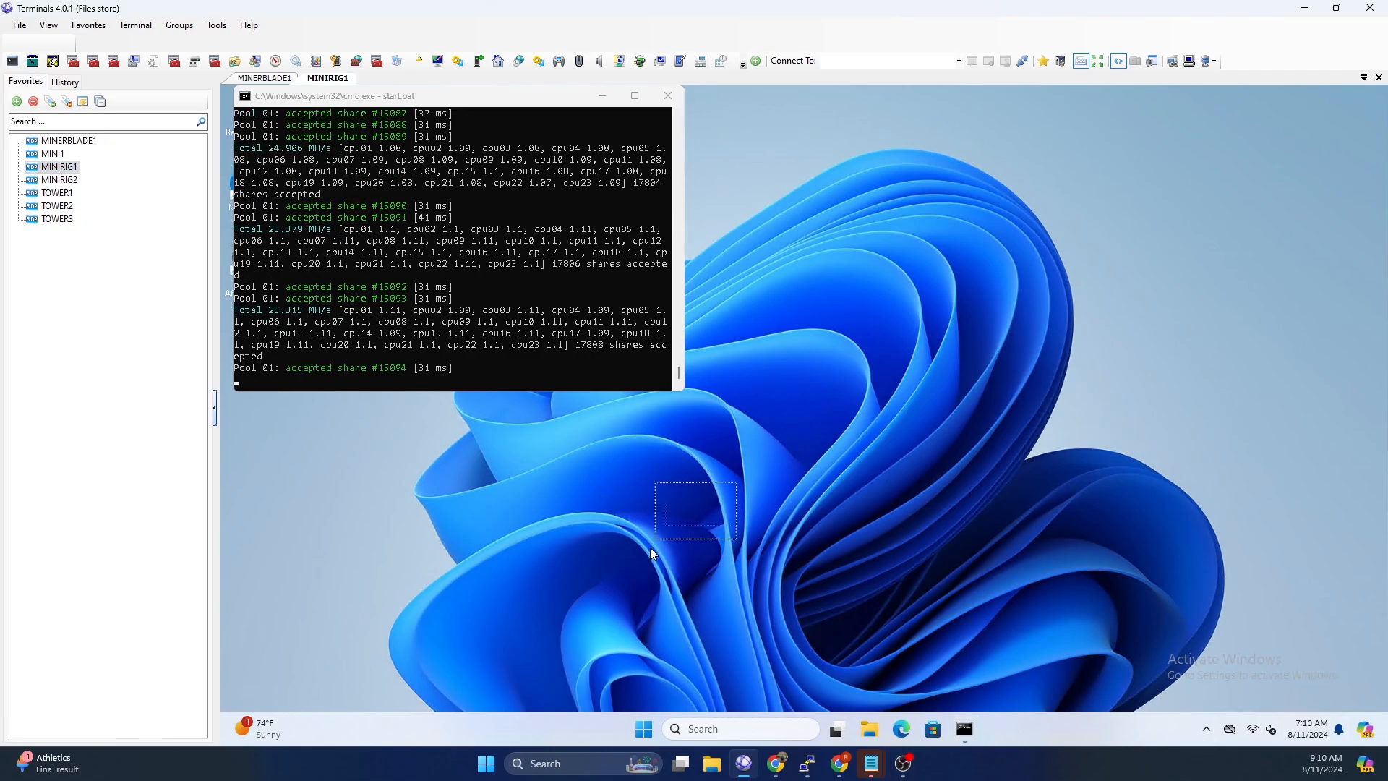
click(643, 730)
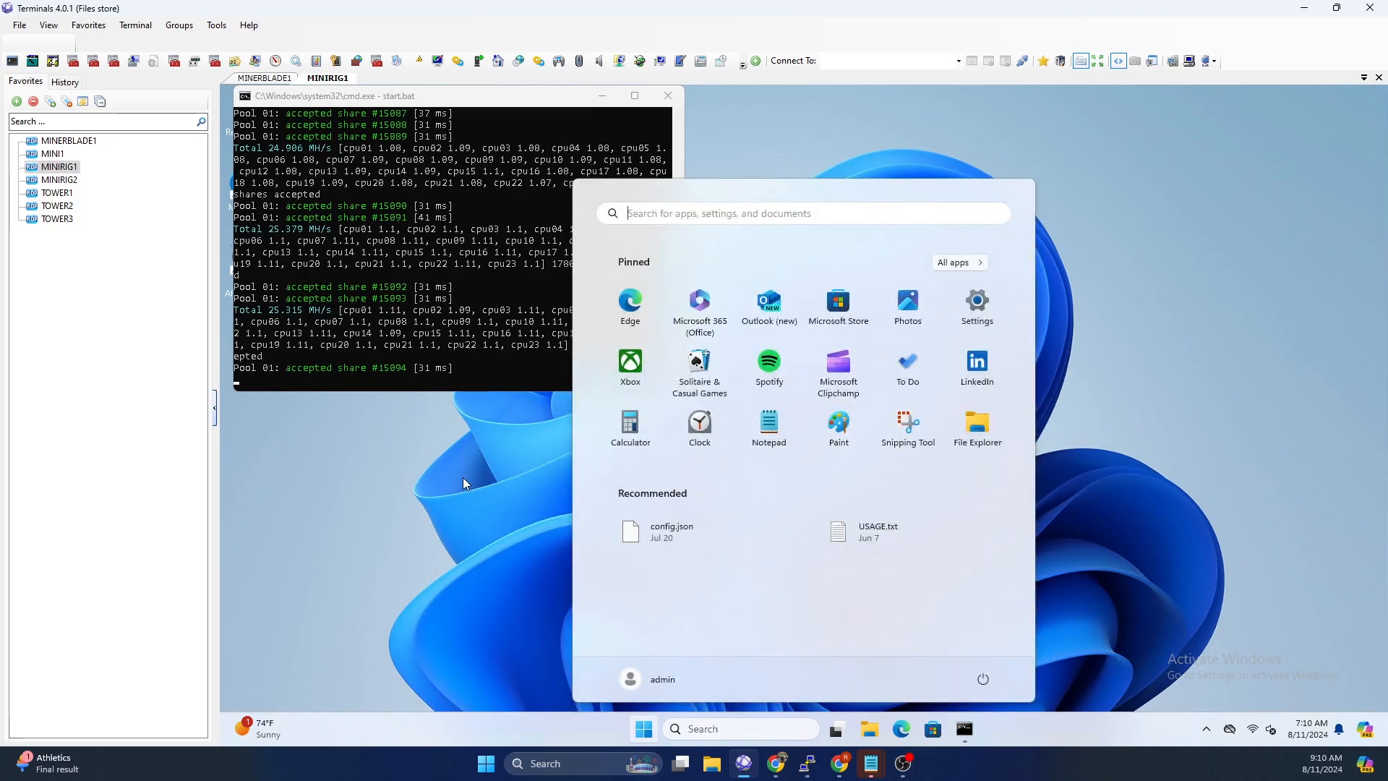
text(power)
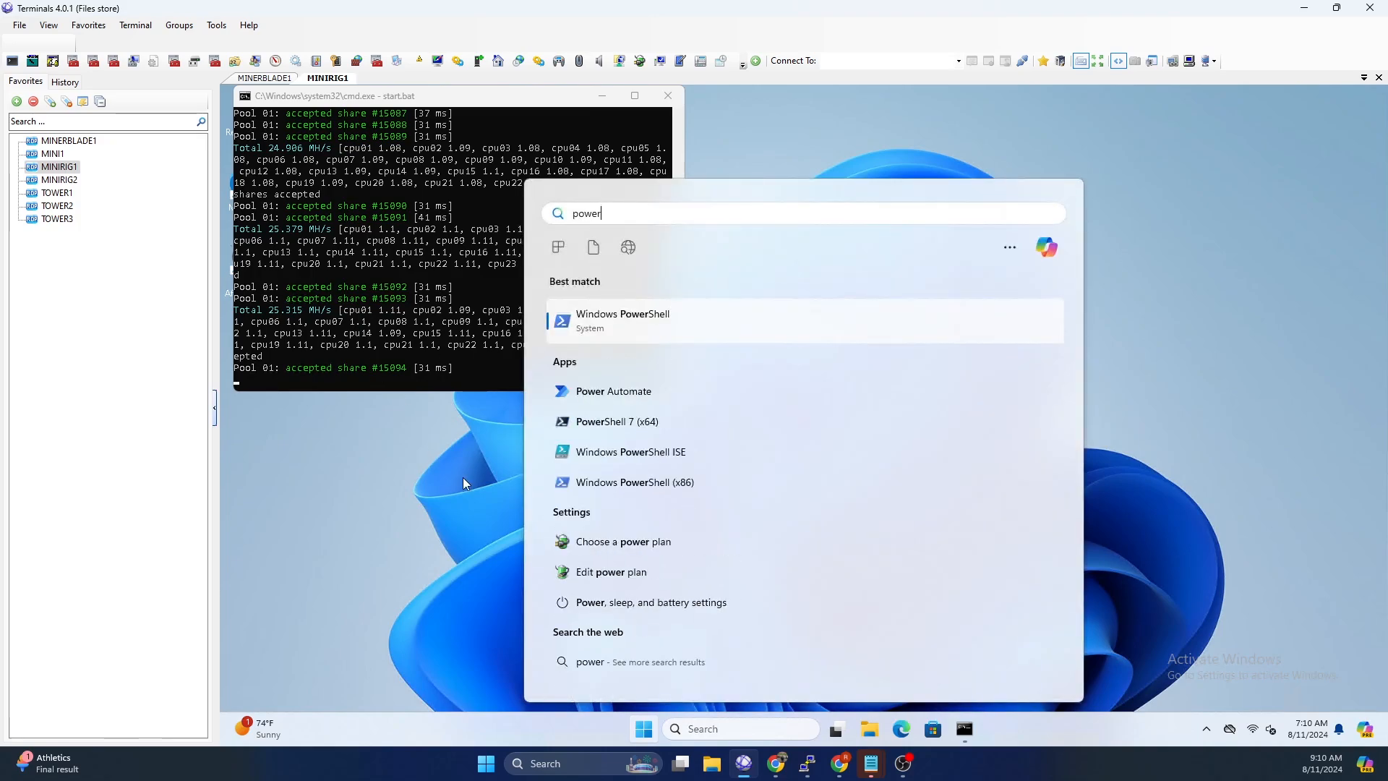
right_click(612, 323)
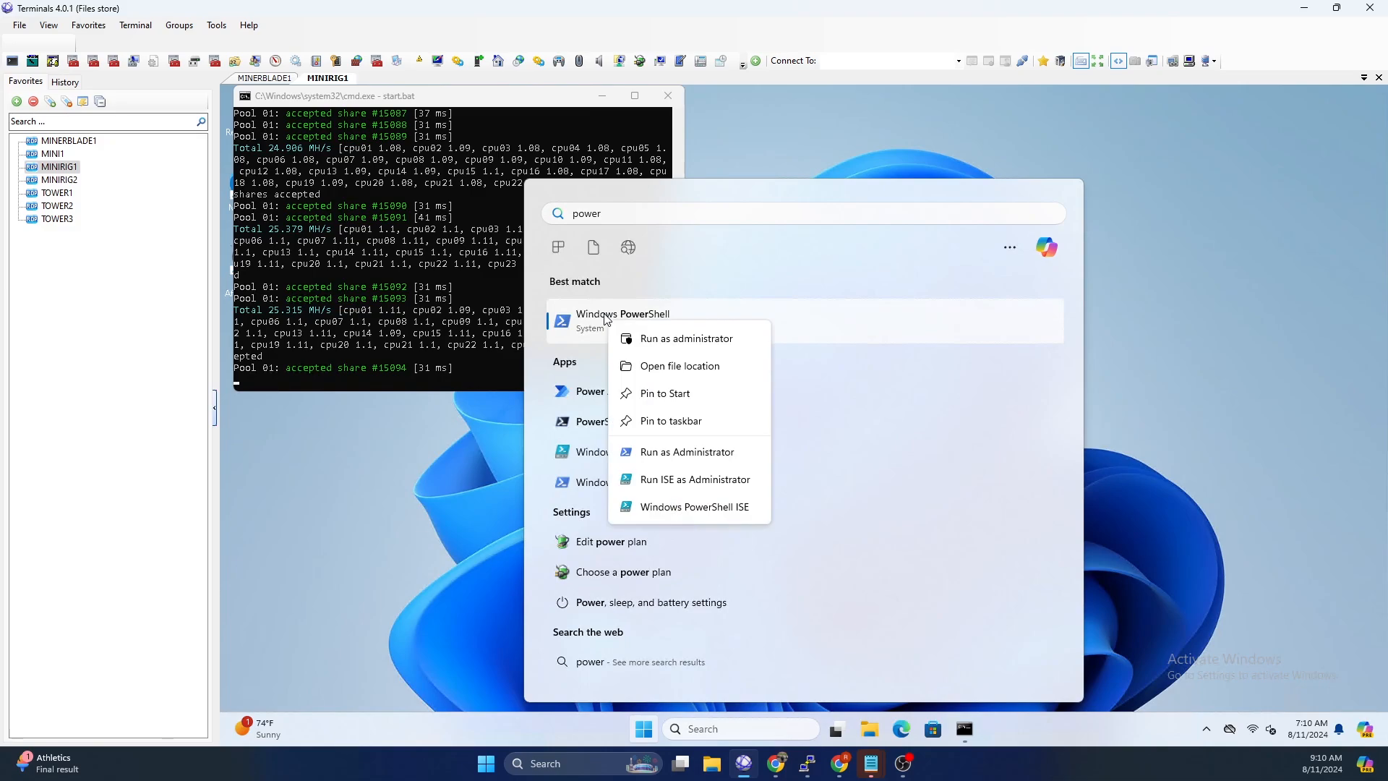
click(651, 340)
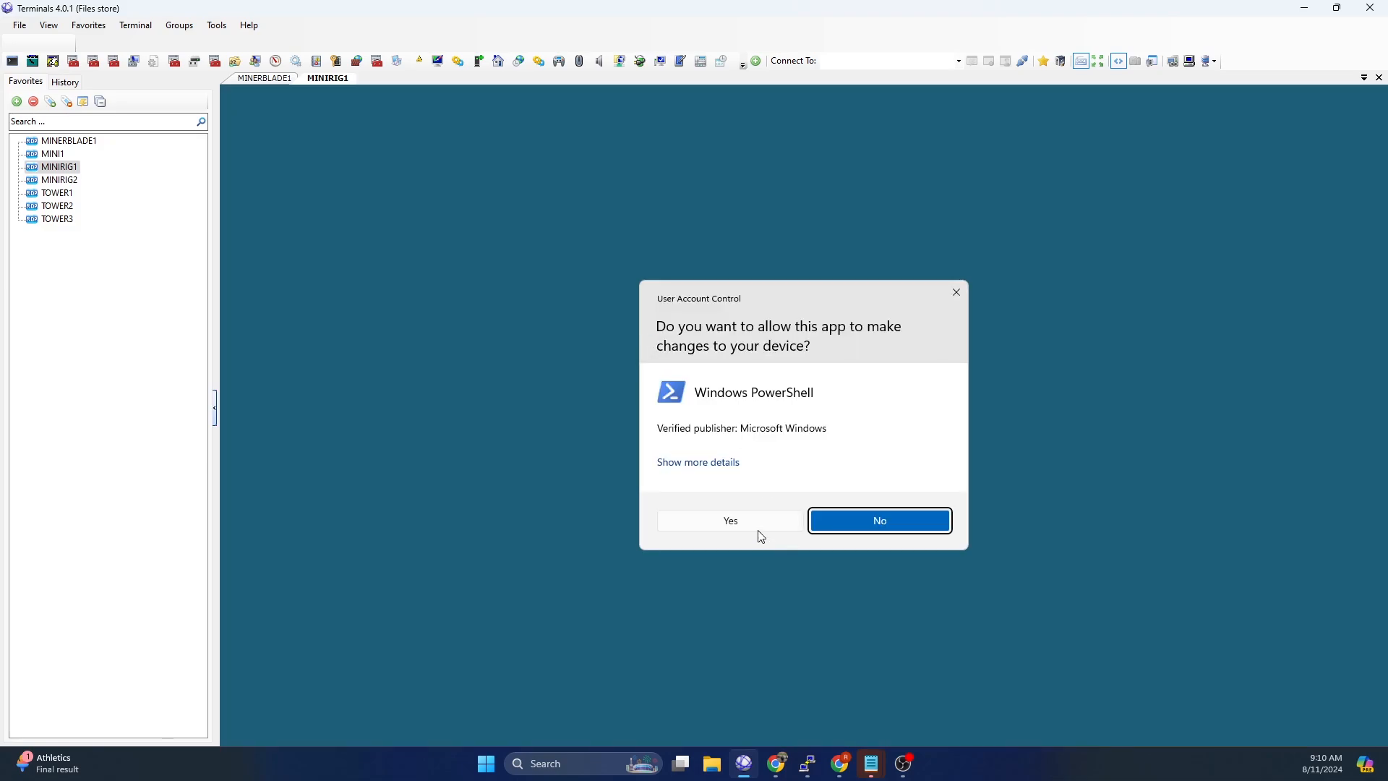
click(758, 531)
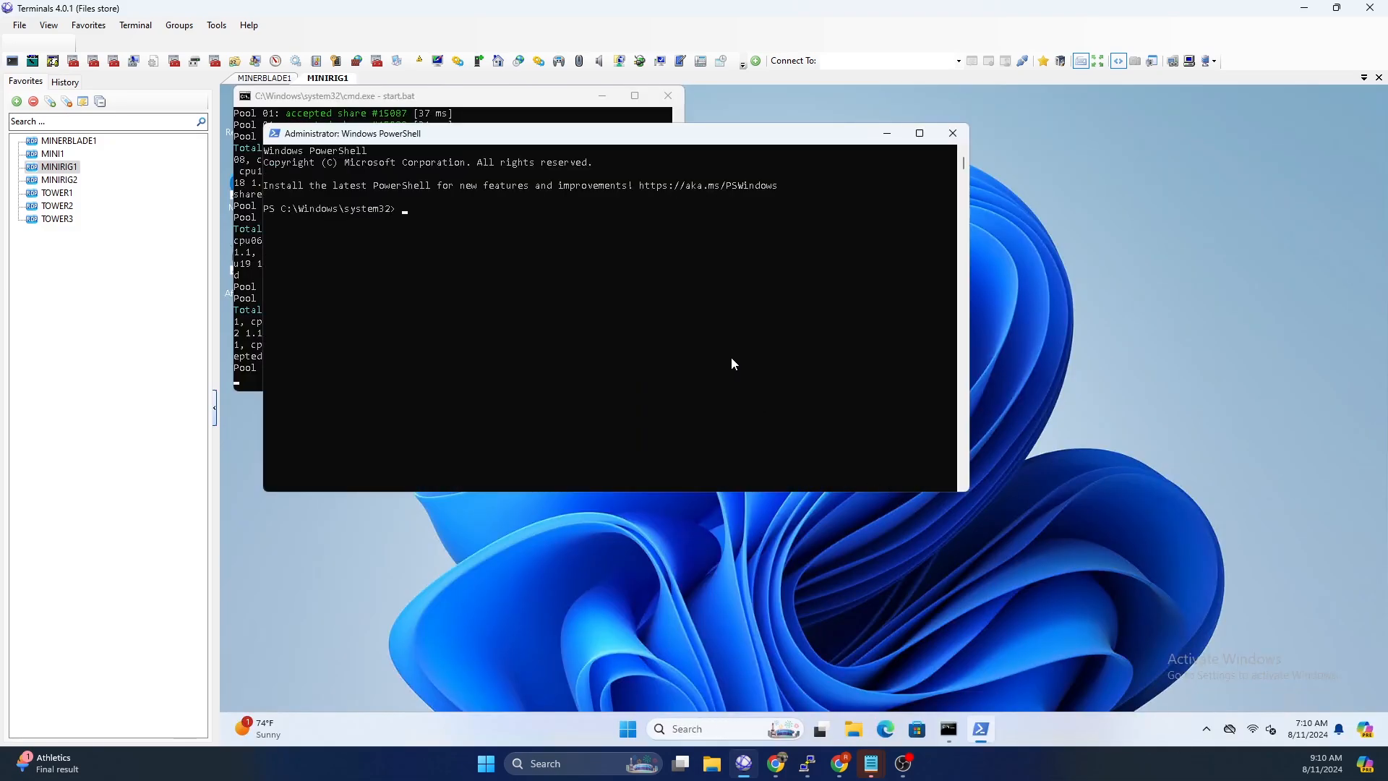
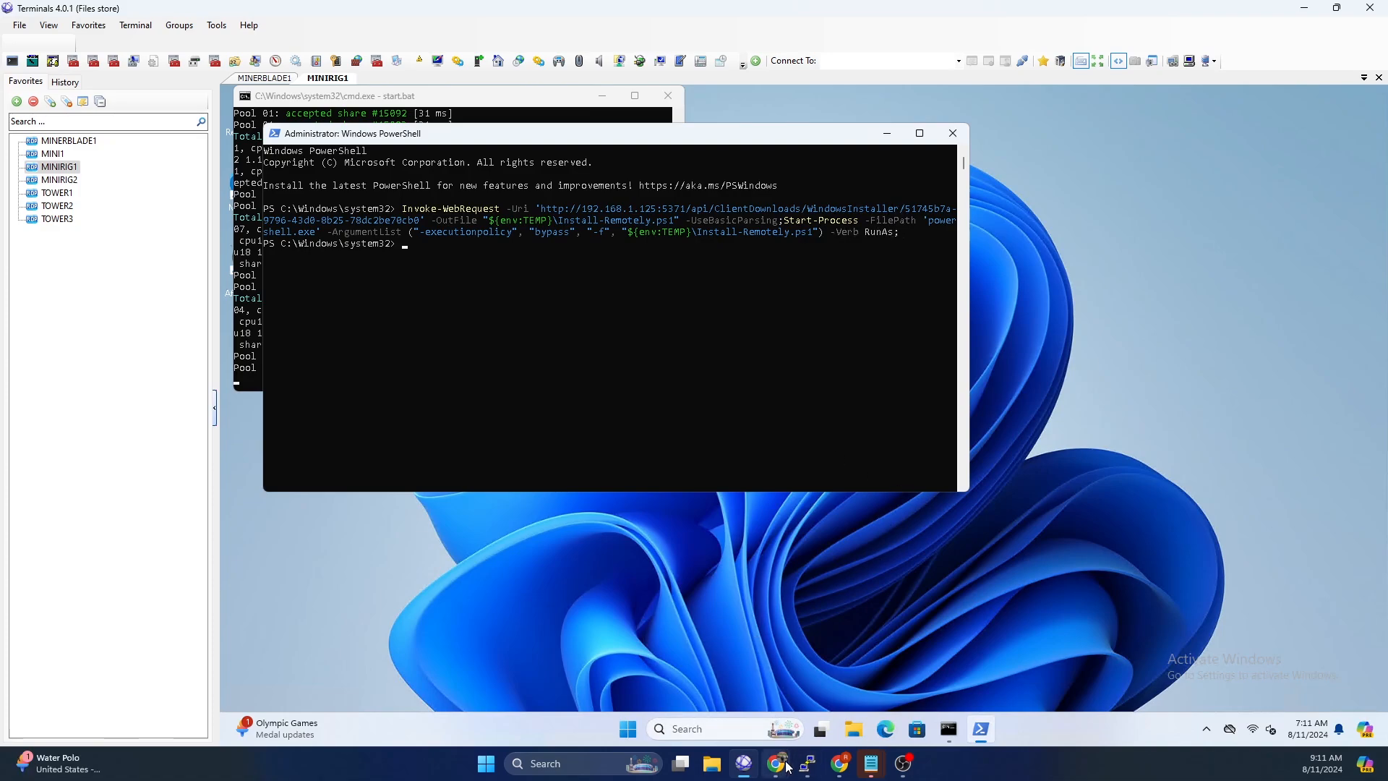
- Switch to Remotely in Chrome, open the Devices overview and expand the MINIRIG1 card to check its CPU usage
click(932, 683)
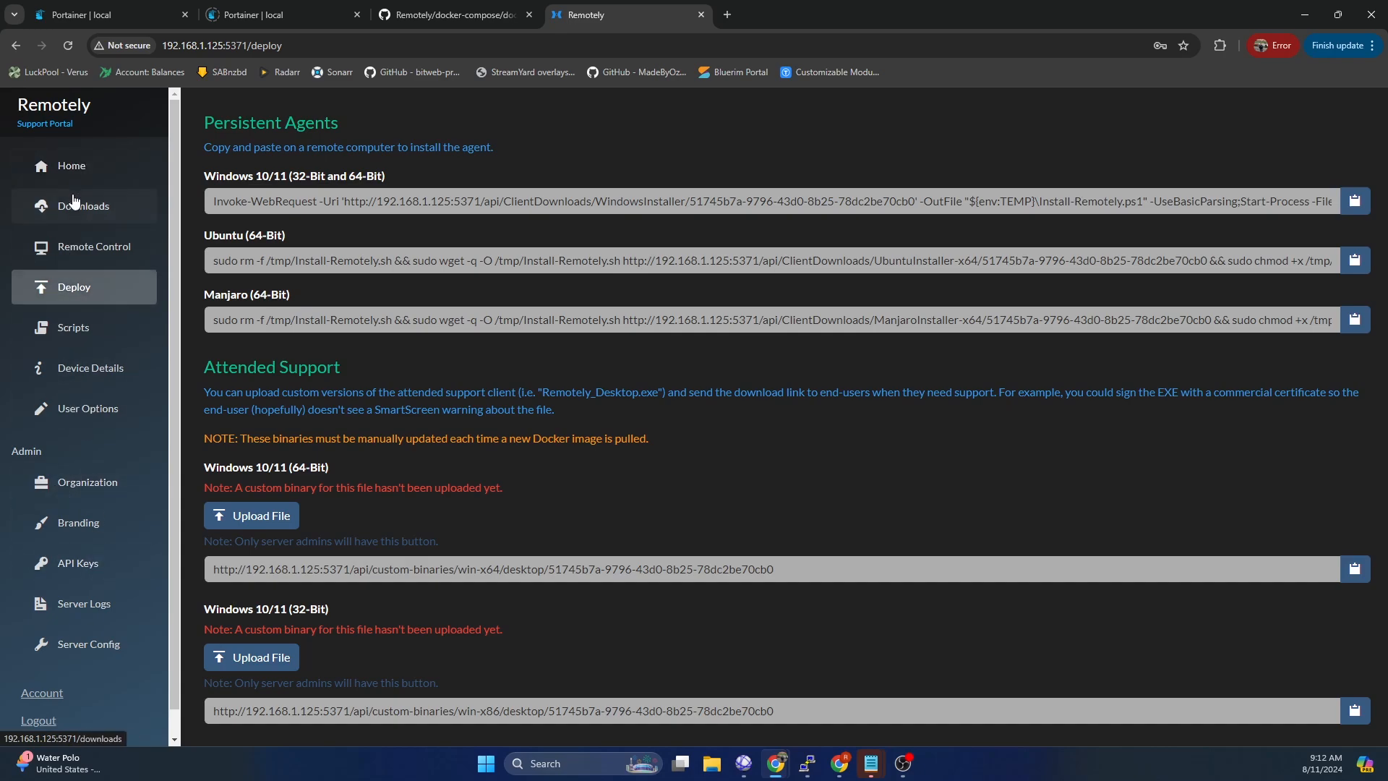
click(70, 165)
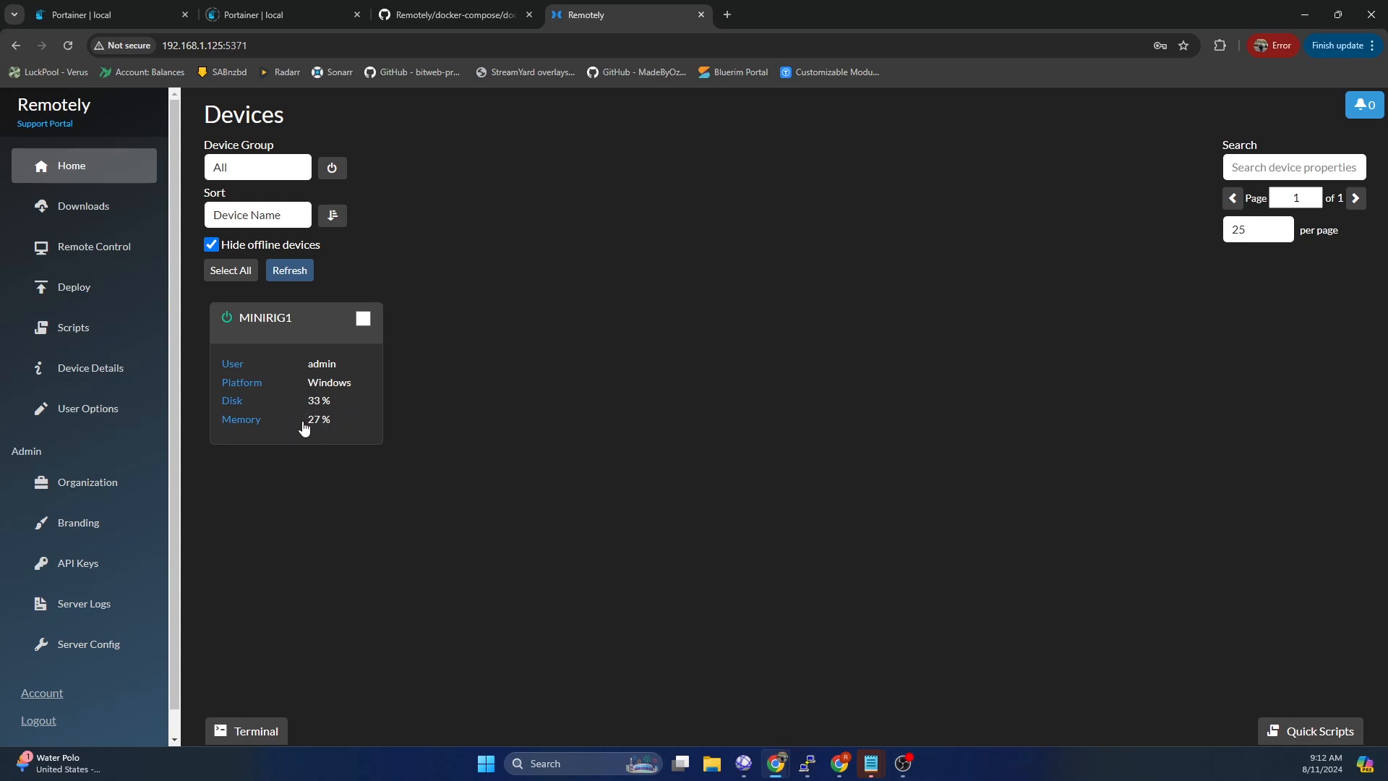
click(352, 433)
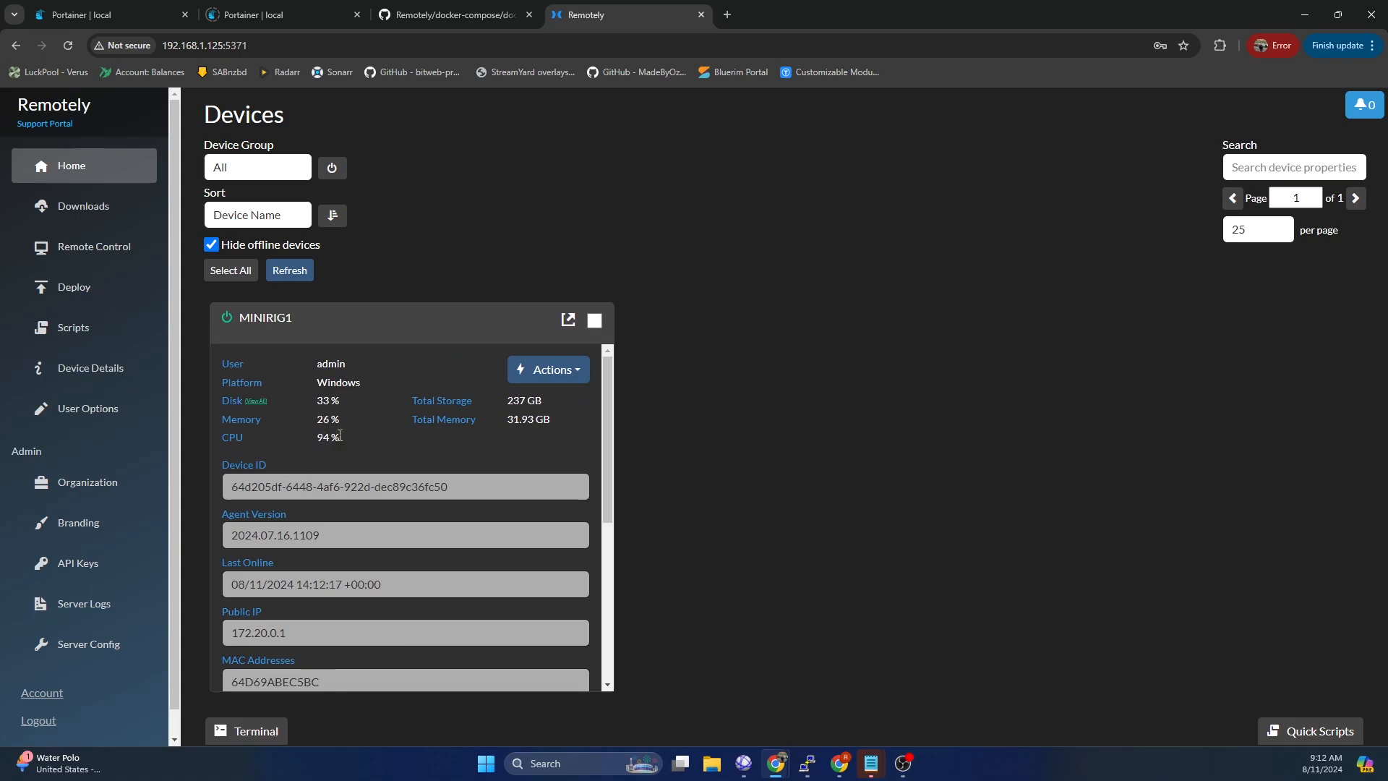
drag(340, 436, 314, 435)
- View all disks for MINIRIG1, examine the drive names, free space and total size of both drives, and close the list
click(257, 402)
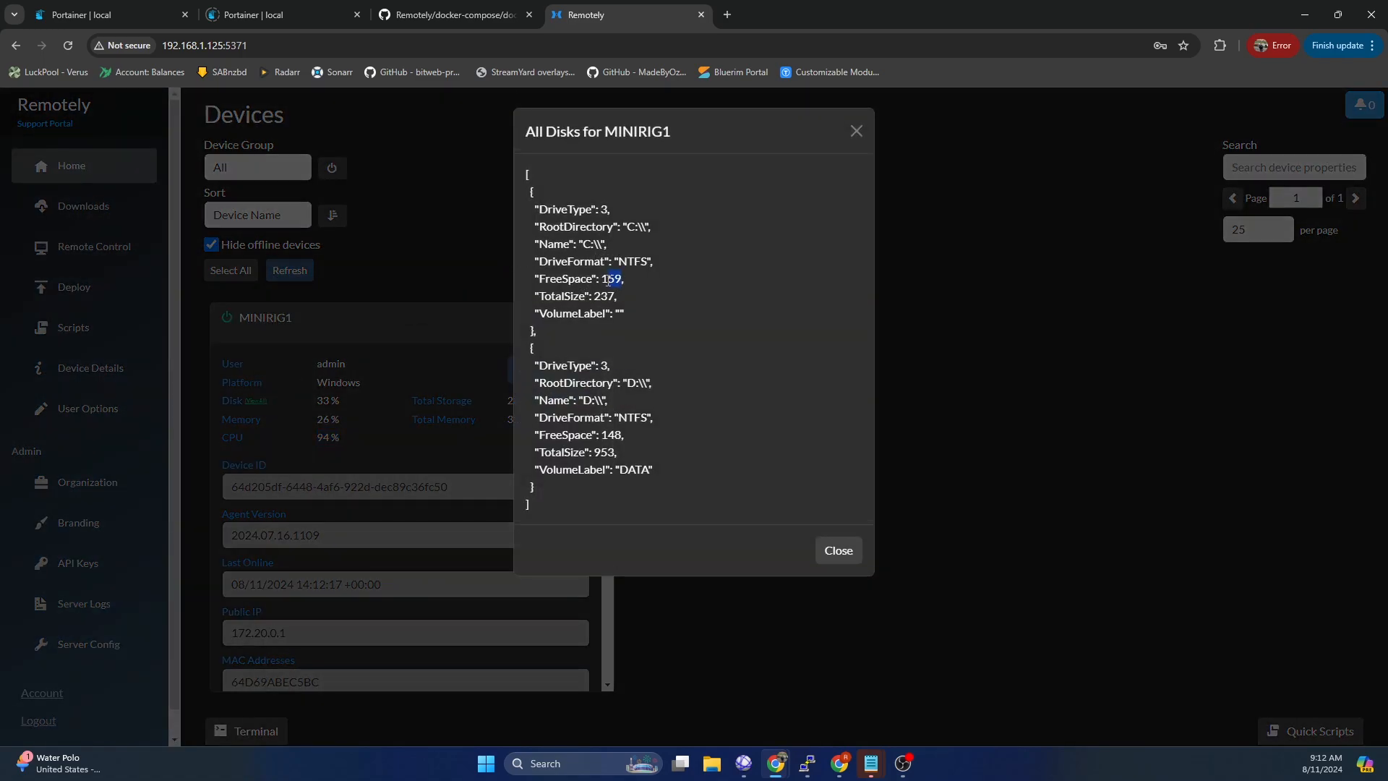
drag(608, 279, 593, 223)
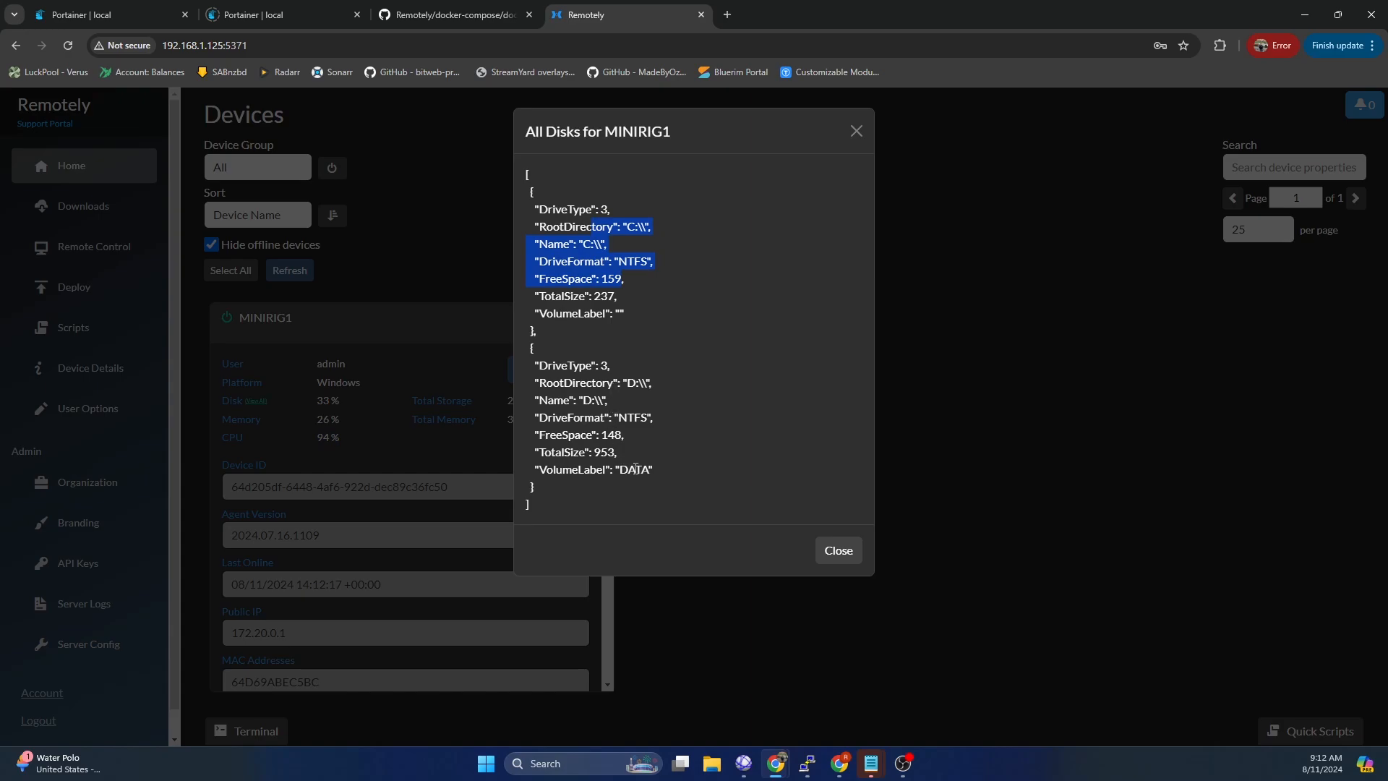
drag(619, 458, 569, 388)
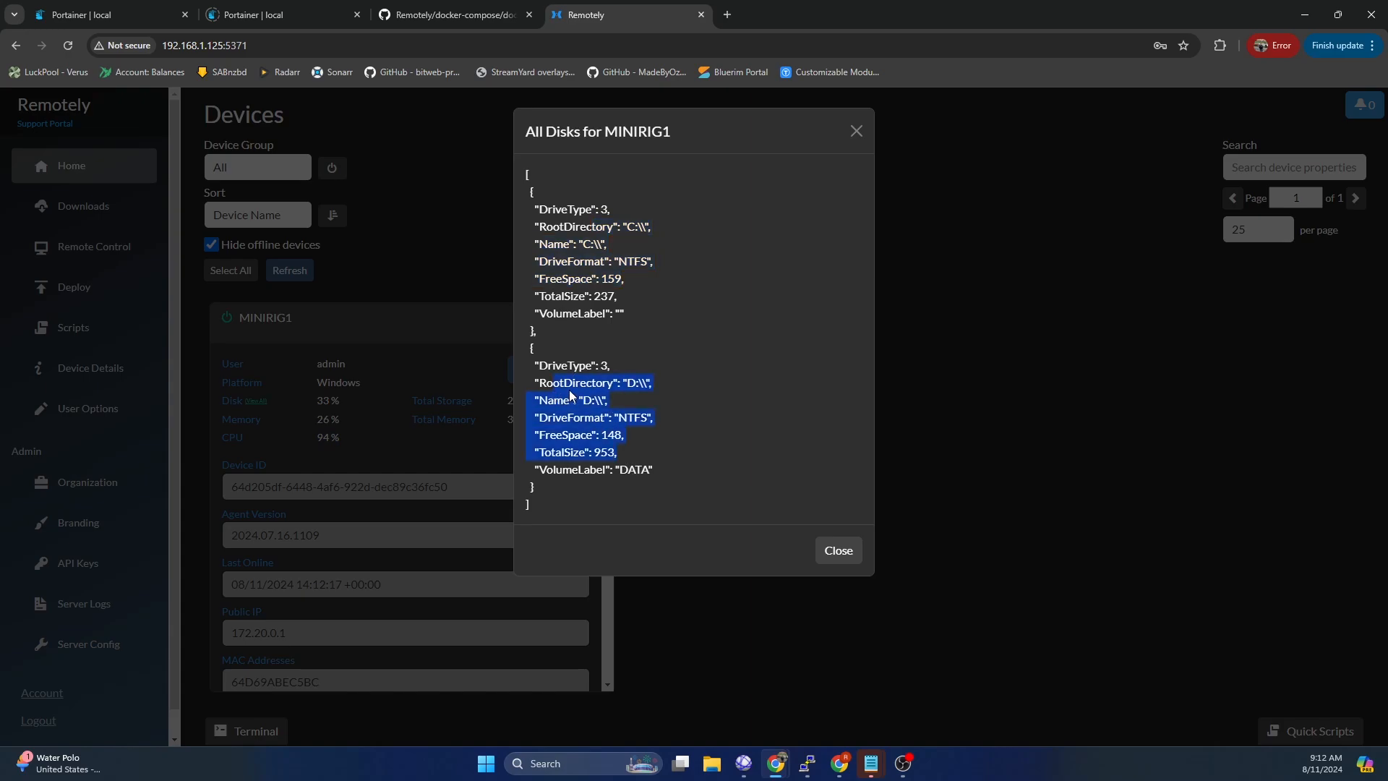
click(649, 443)
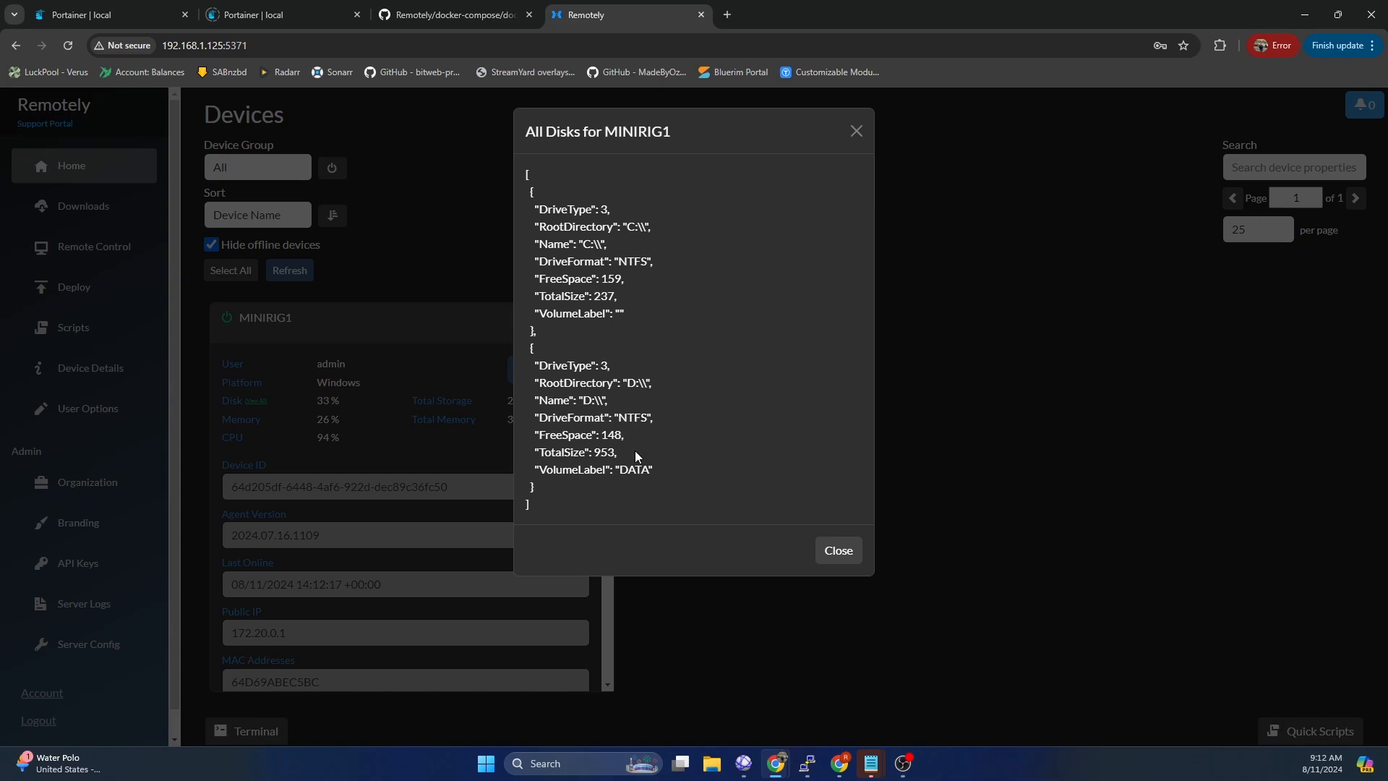
drag(620, 432, 599, 434)
drag(594, 279, 613, 295)
click(618, 280)
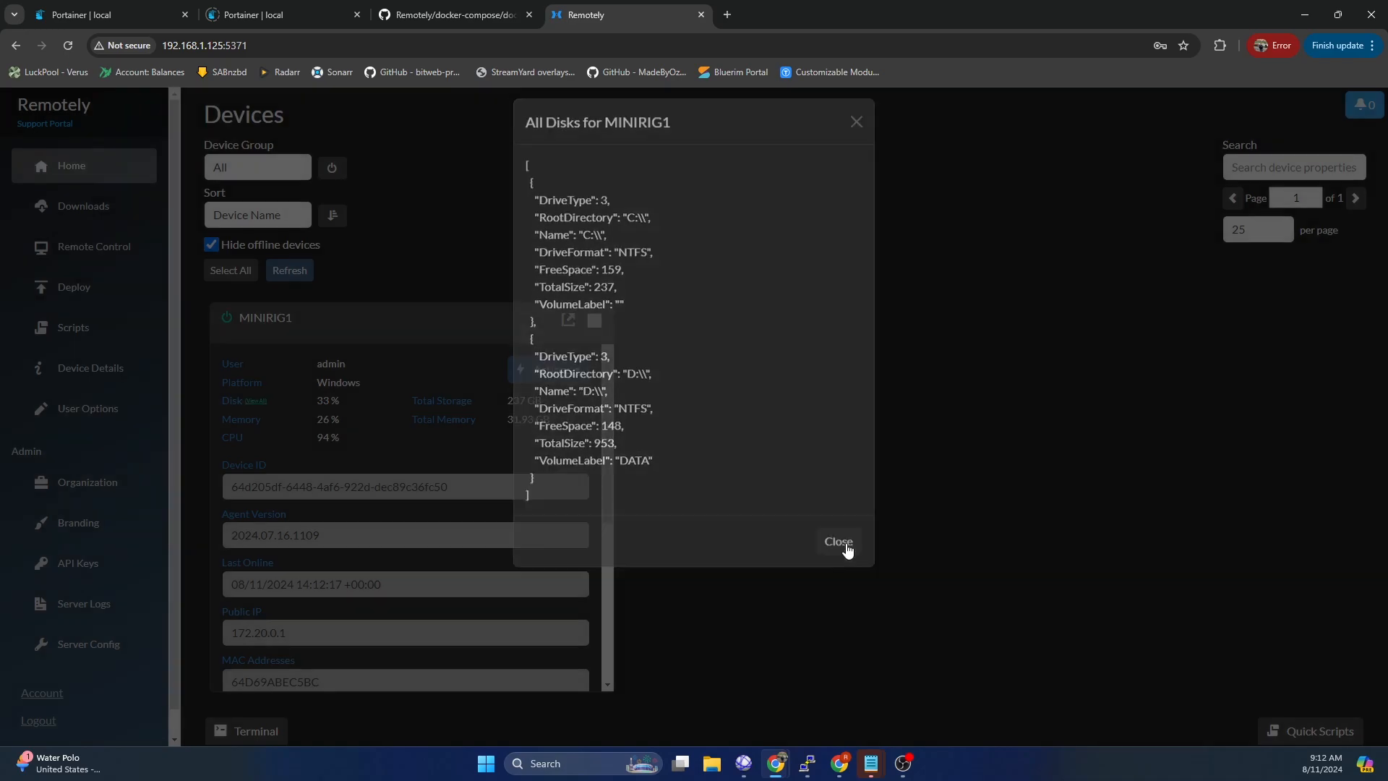
click(842, 550)
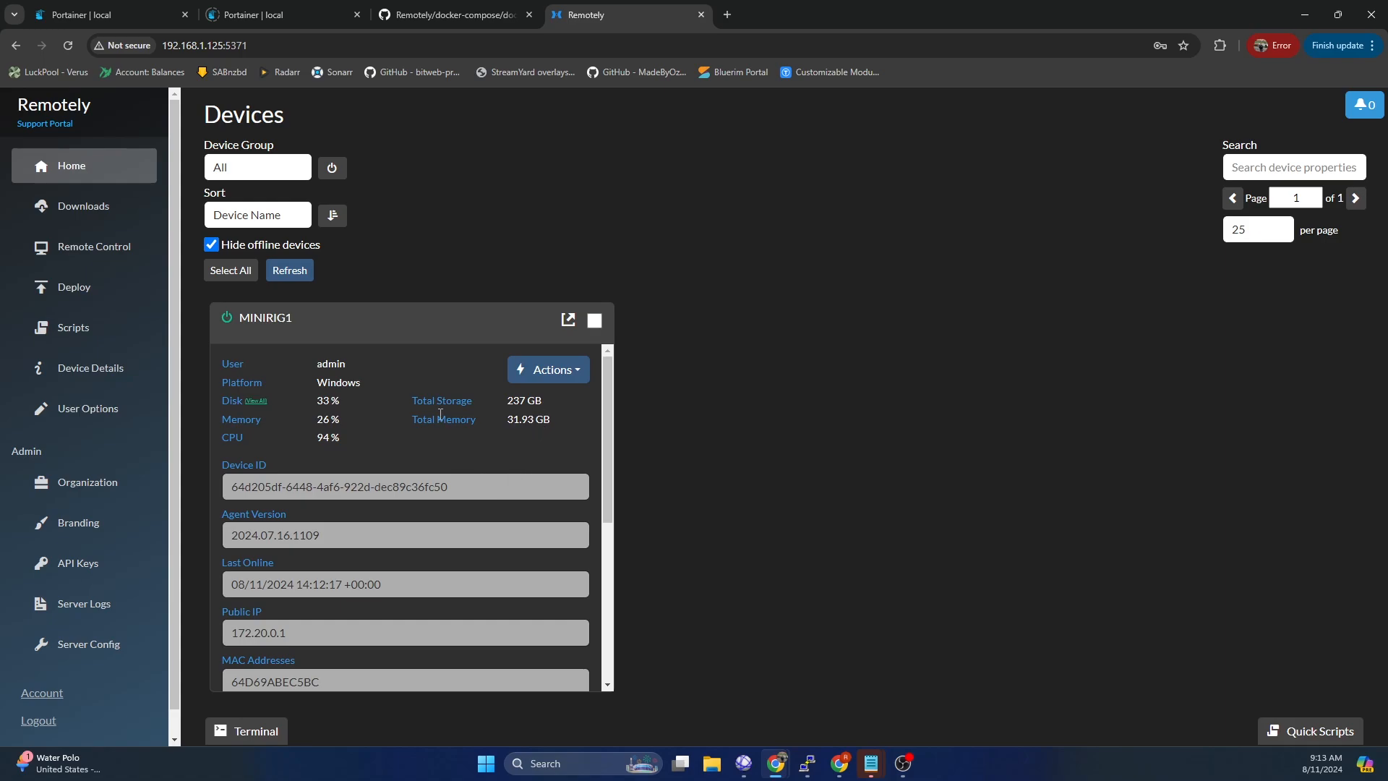
- Examine the total memory and public IP address in the MINIRIG1 device details
drag(552, 422, 508, 412)
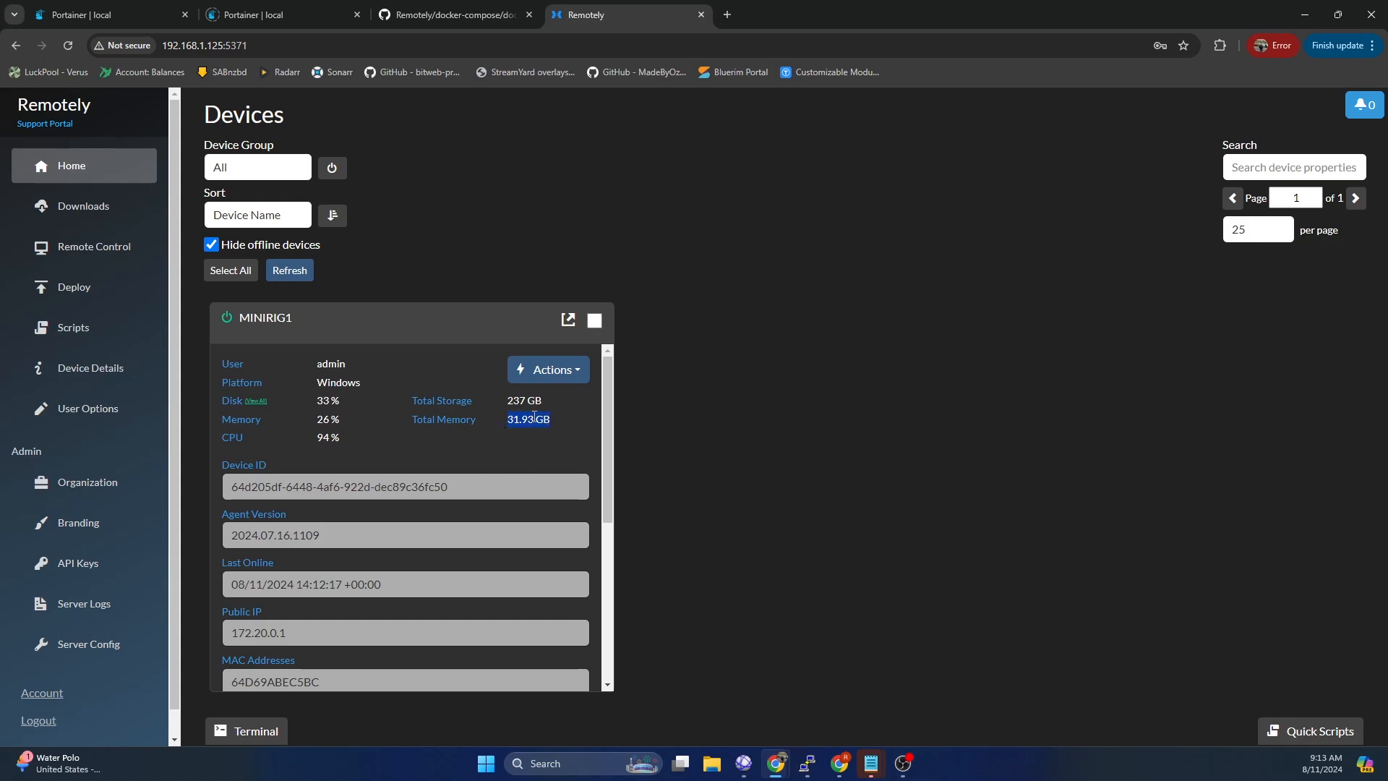
click(511, 420)
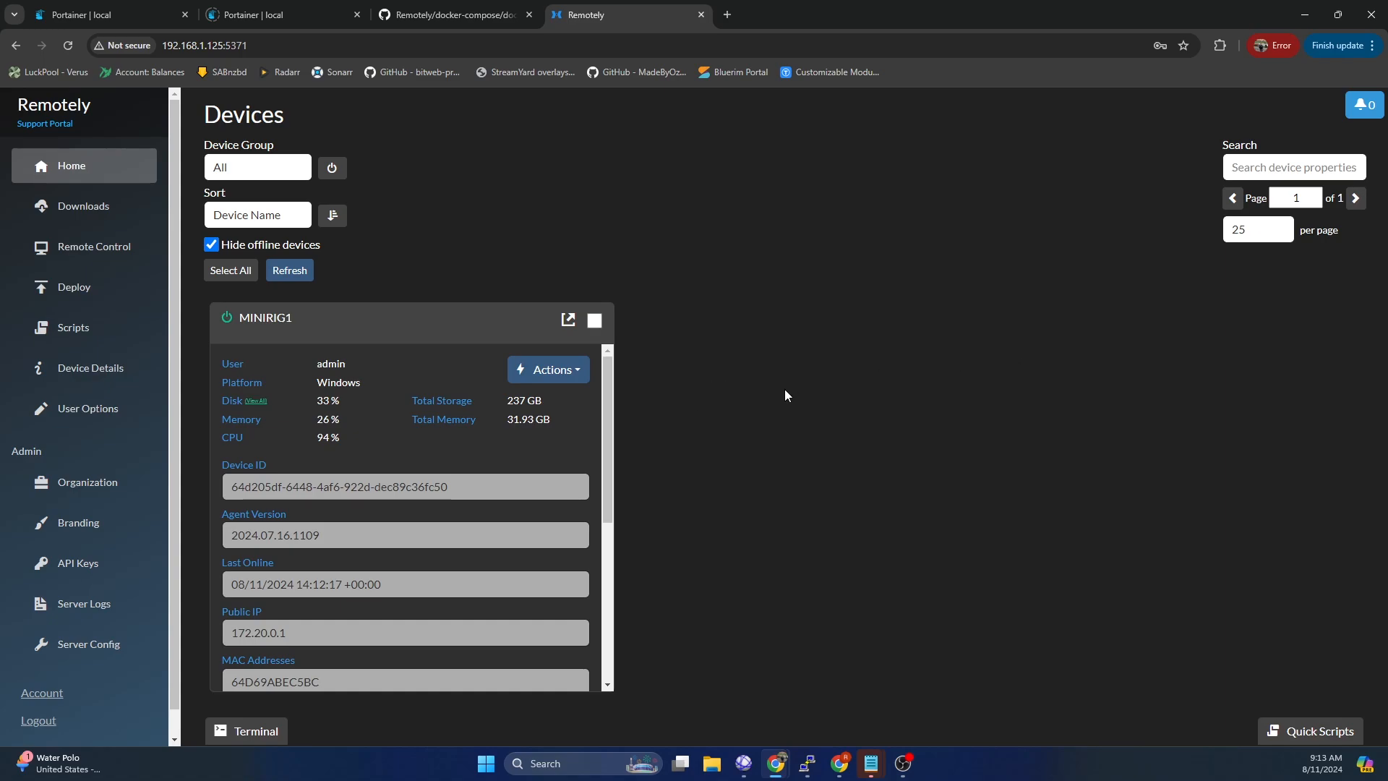
scroll(279, 495, down, 2)
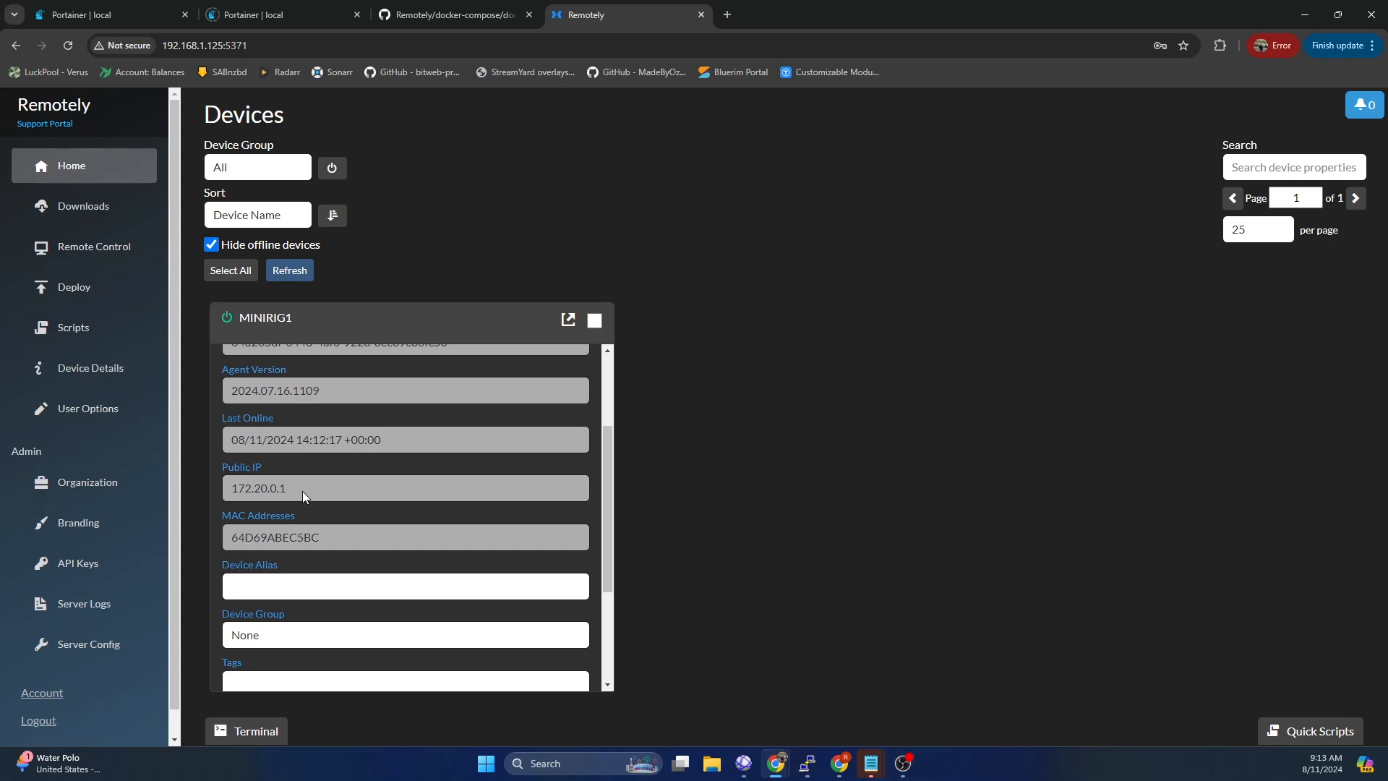
mouse_move(292, 487)
mouse_down()
mouse_move(227, 488)
mouse_move(288, 502)
mouse_up()
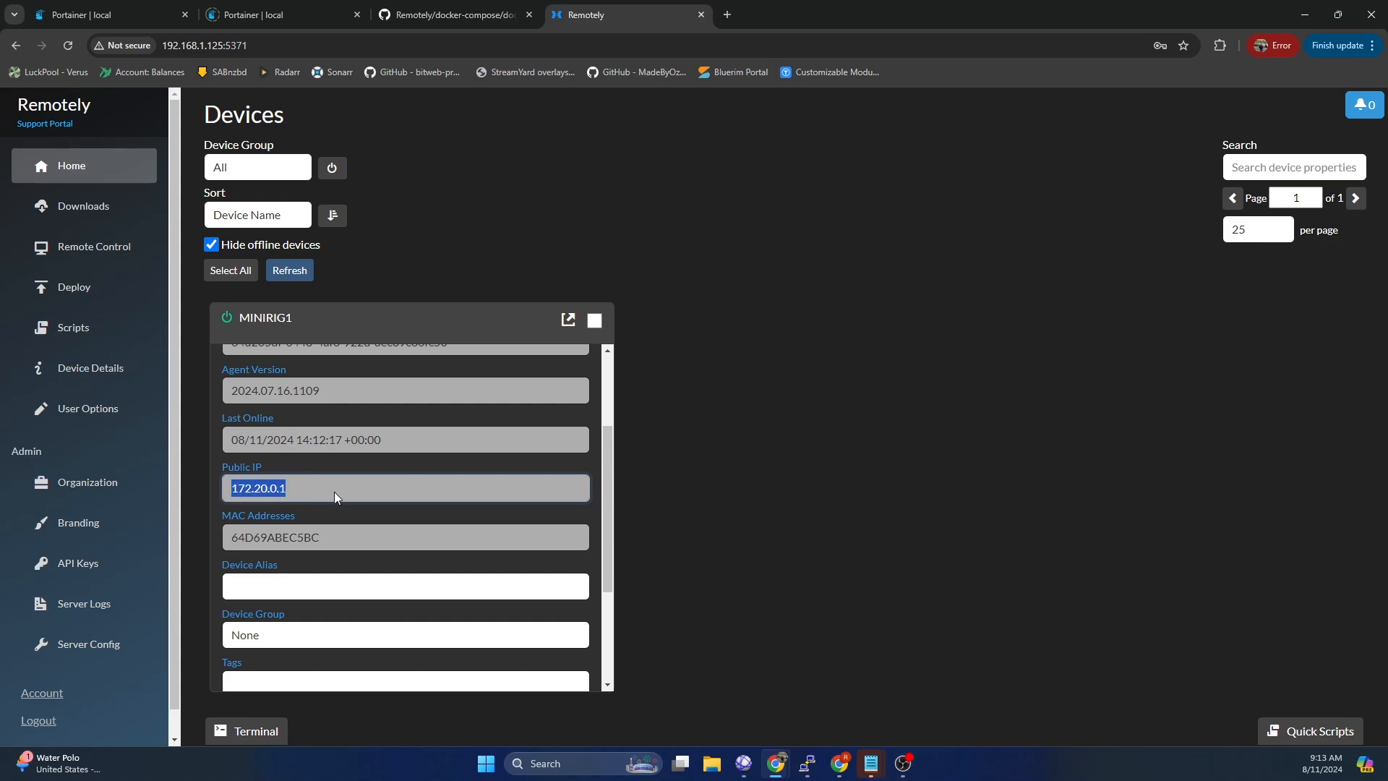
- Assign MINIRIG1 to the "Mining Rigs" device group and save its device settings
scroll(407, 472, down, 2)
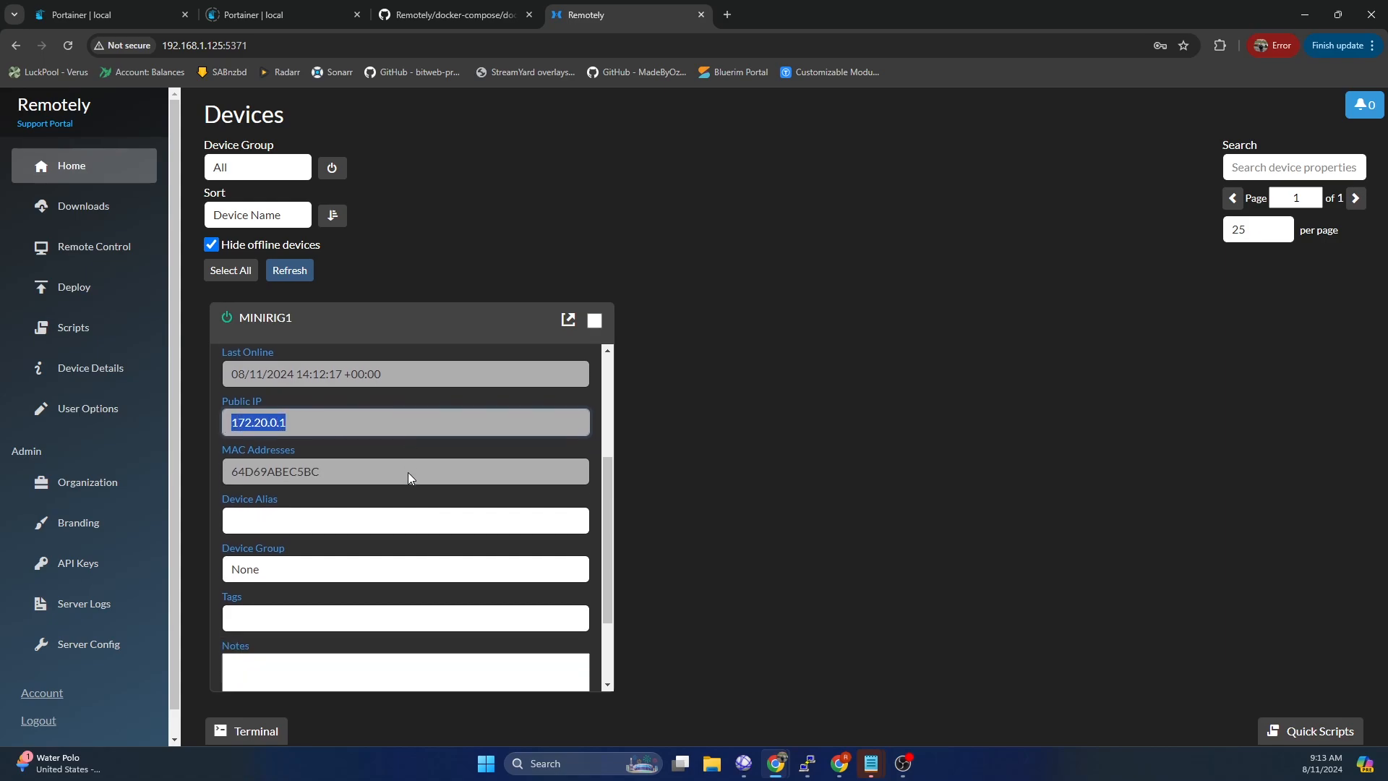
click(287, 492)
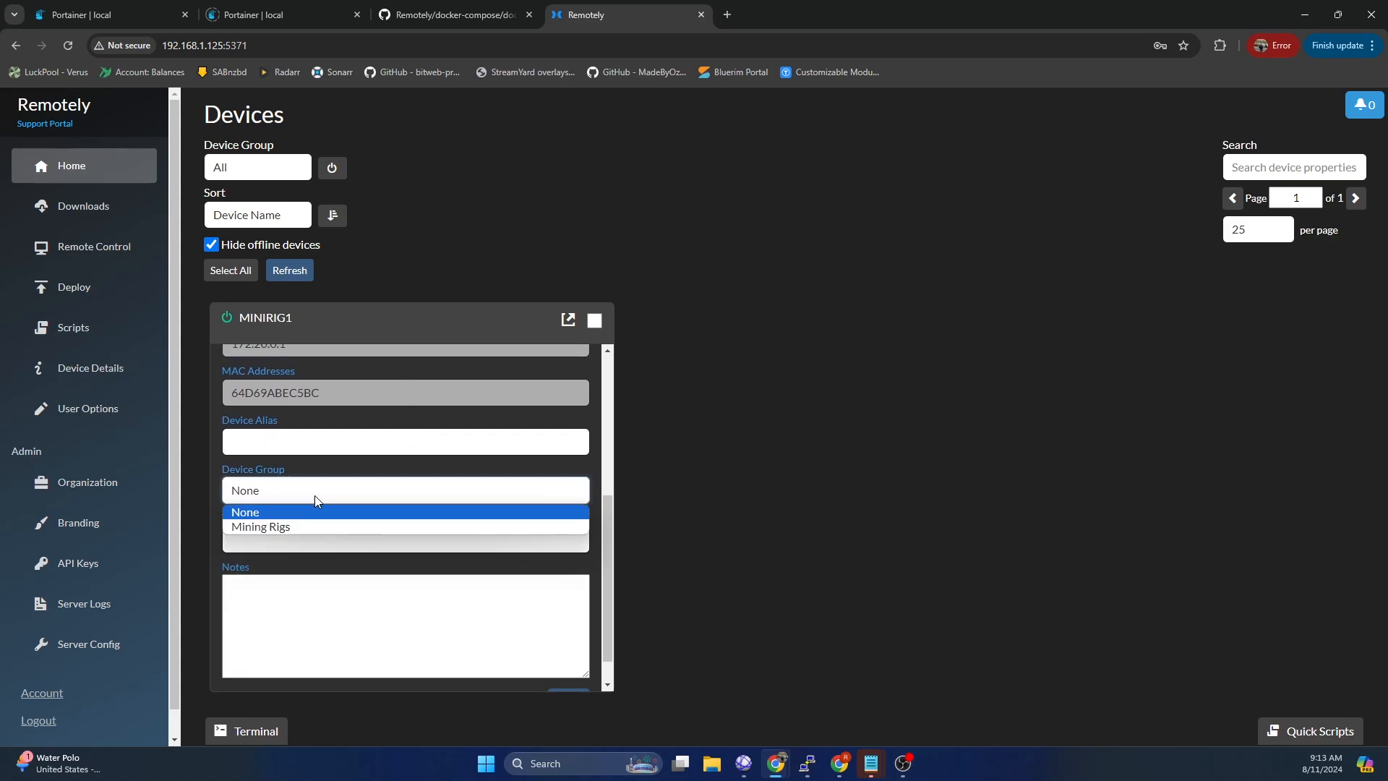
click(275, 527)
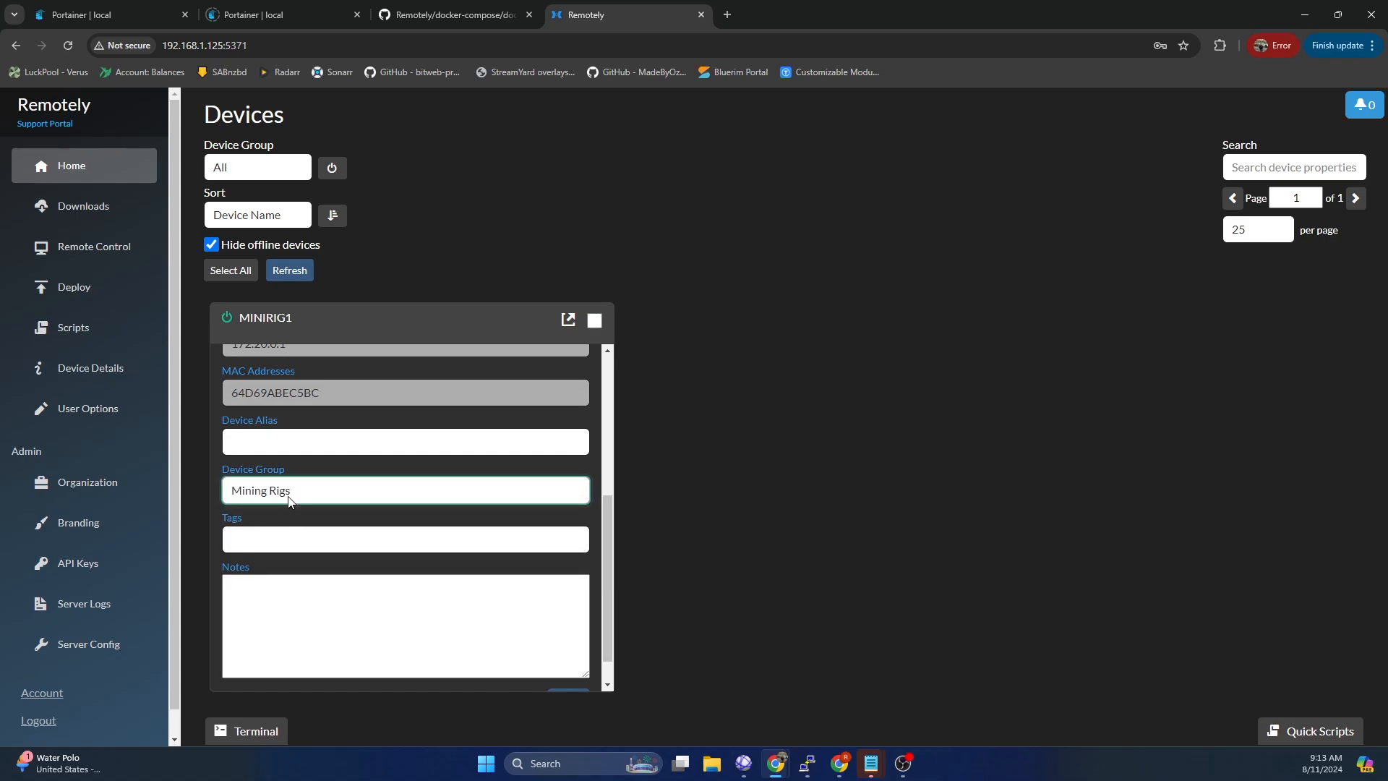
scroll(608, 617, down, 1)
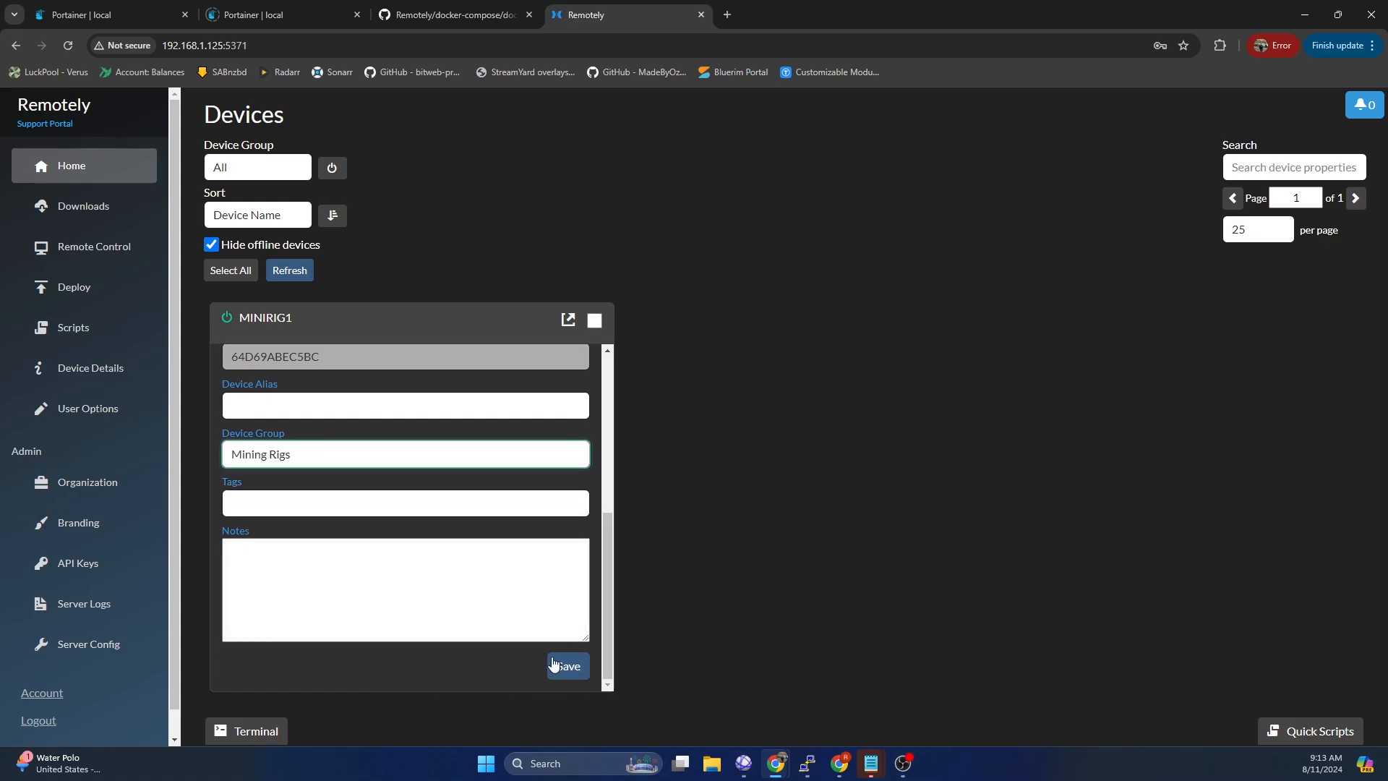
click(563, 671)
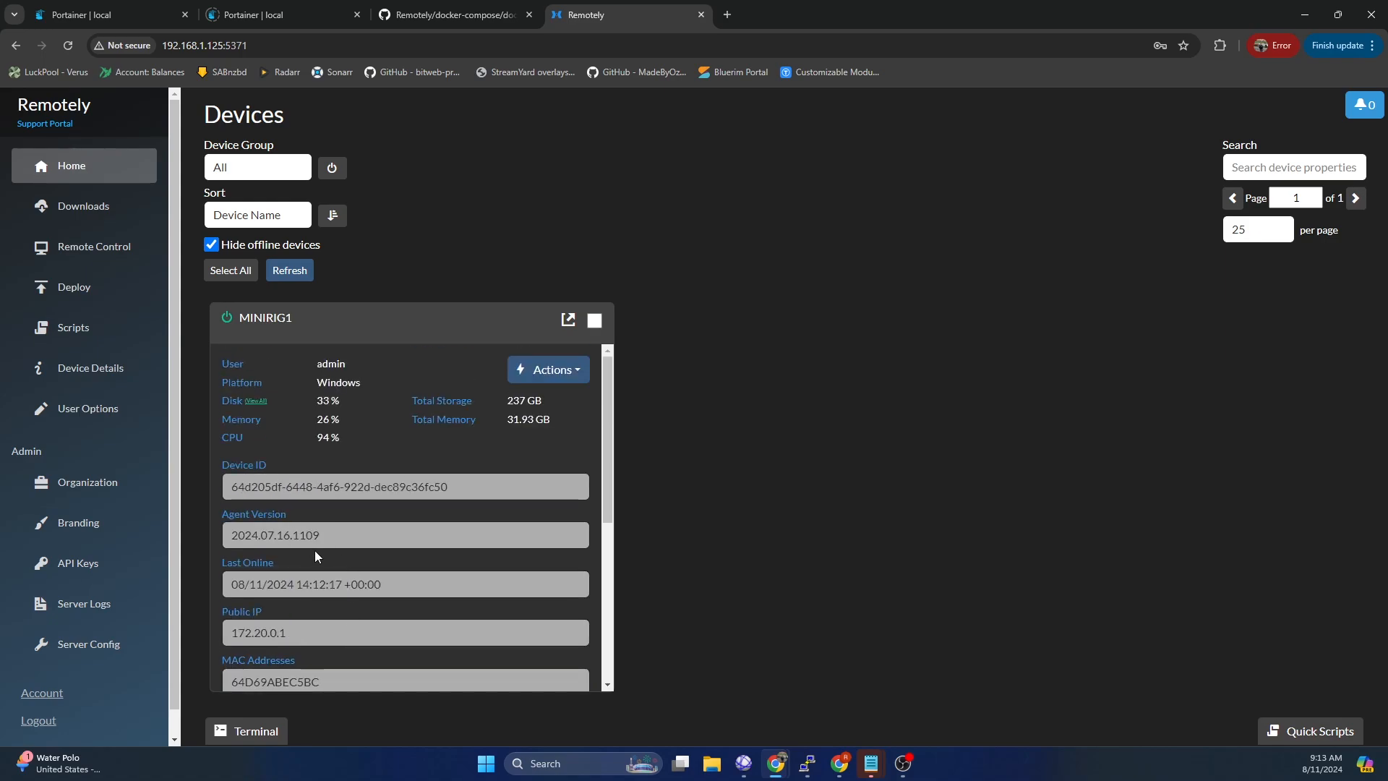
- Review the available actions for MINIRIG1 and reopen its card to check the saved device group
scroll(279, 467, down, 4)
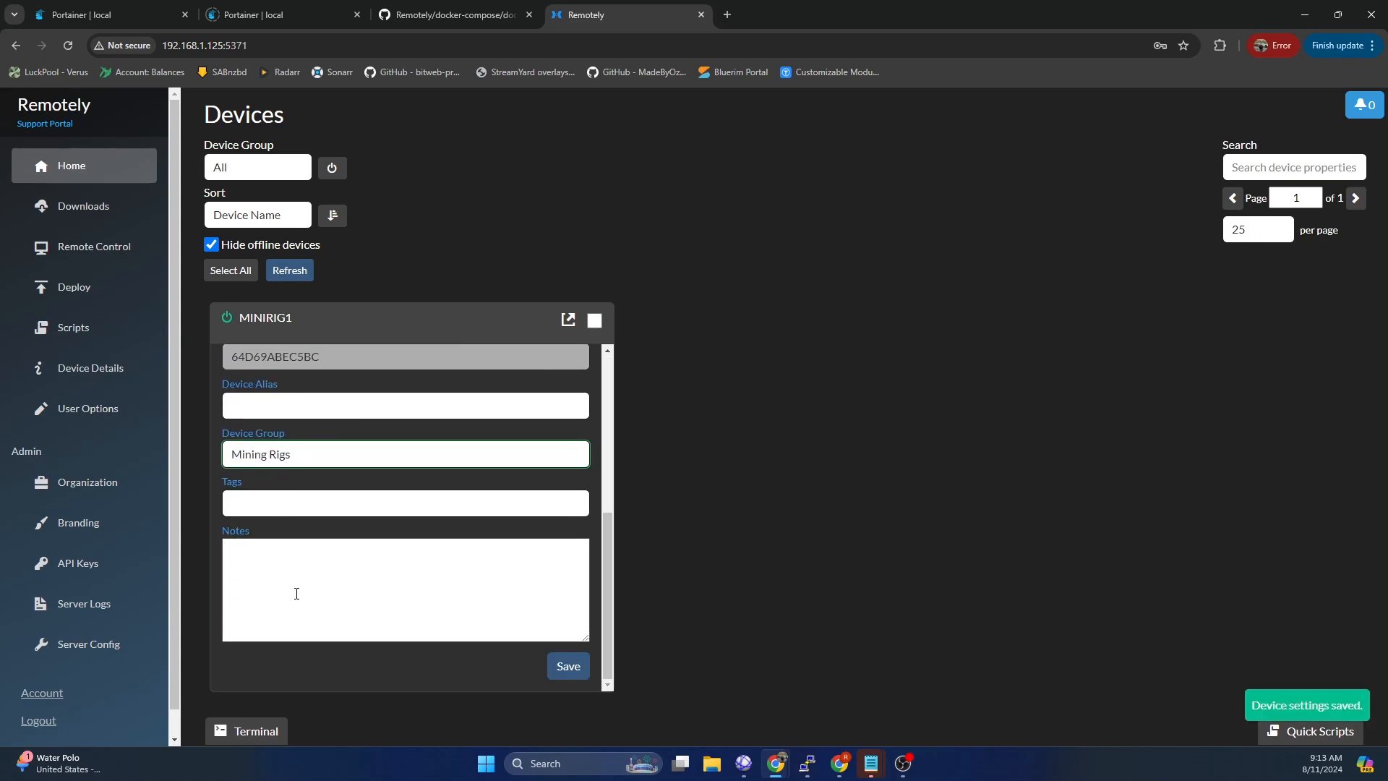
scroll(384, 518, up, 2)
scroll(535, 506, up, 3)
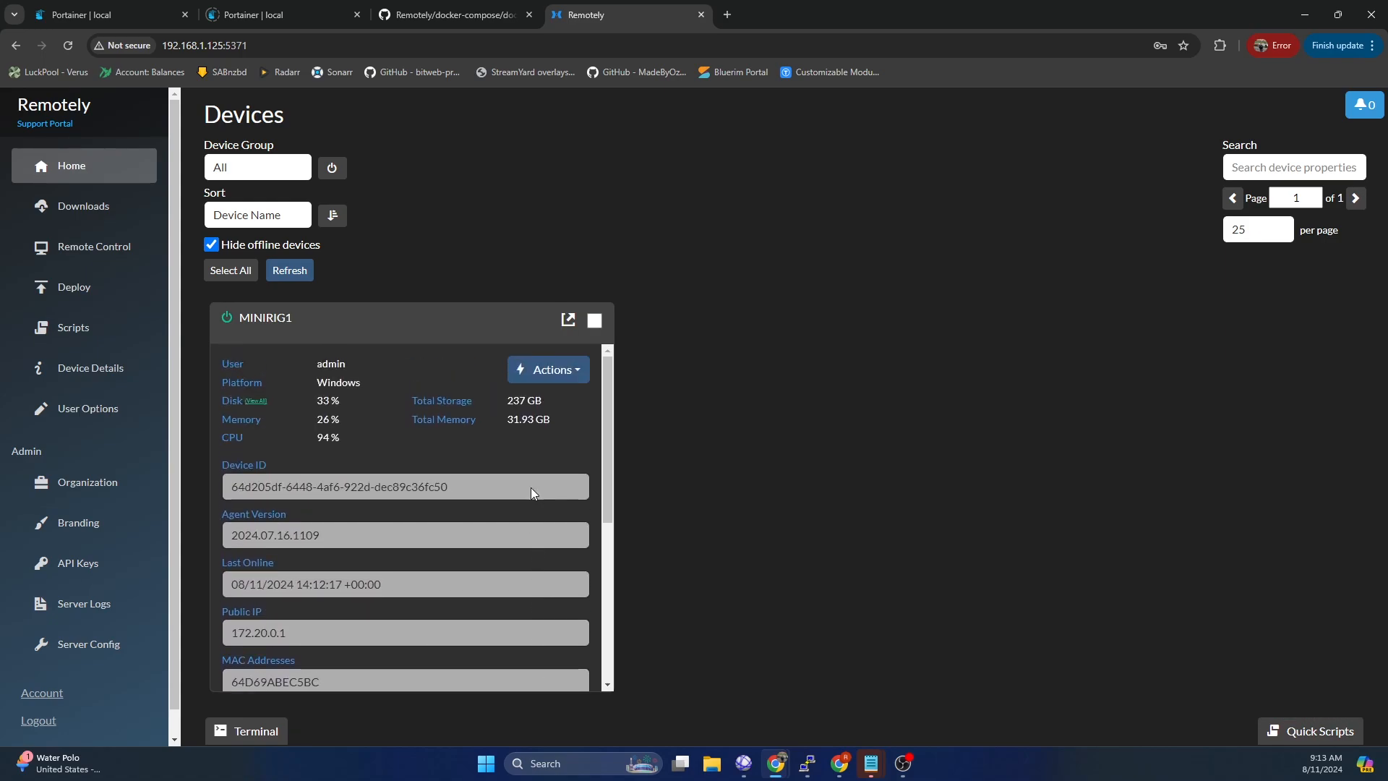
click(553, 367)
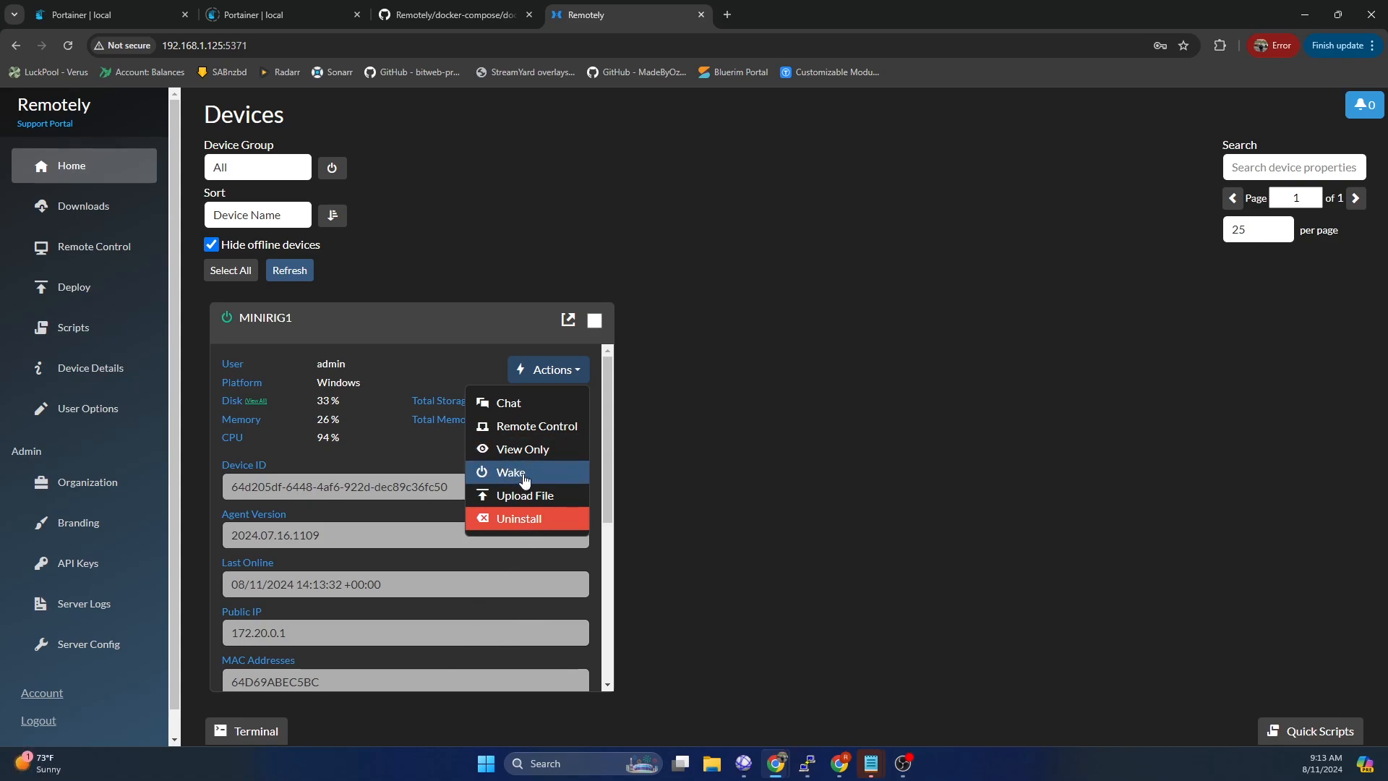
click(616, 549)
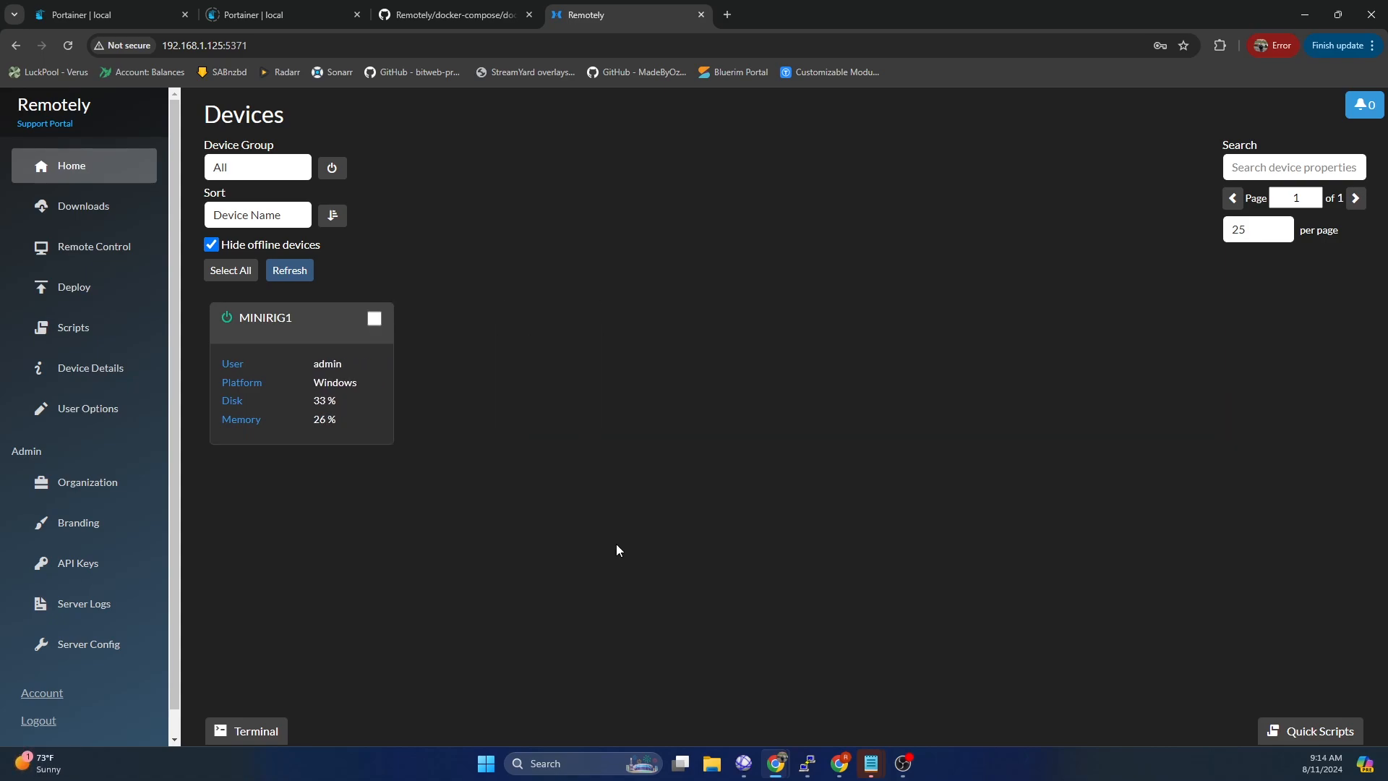
click(379, 365)
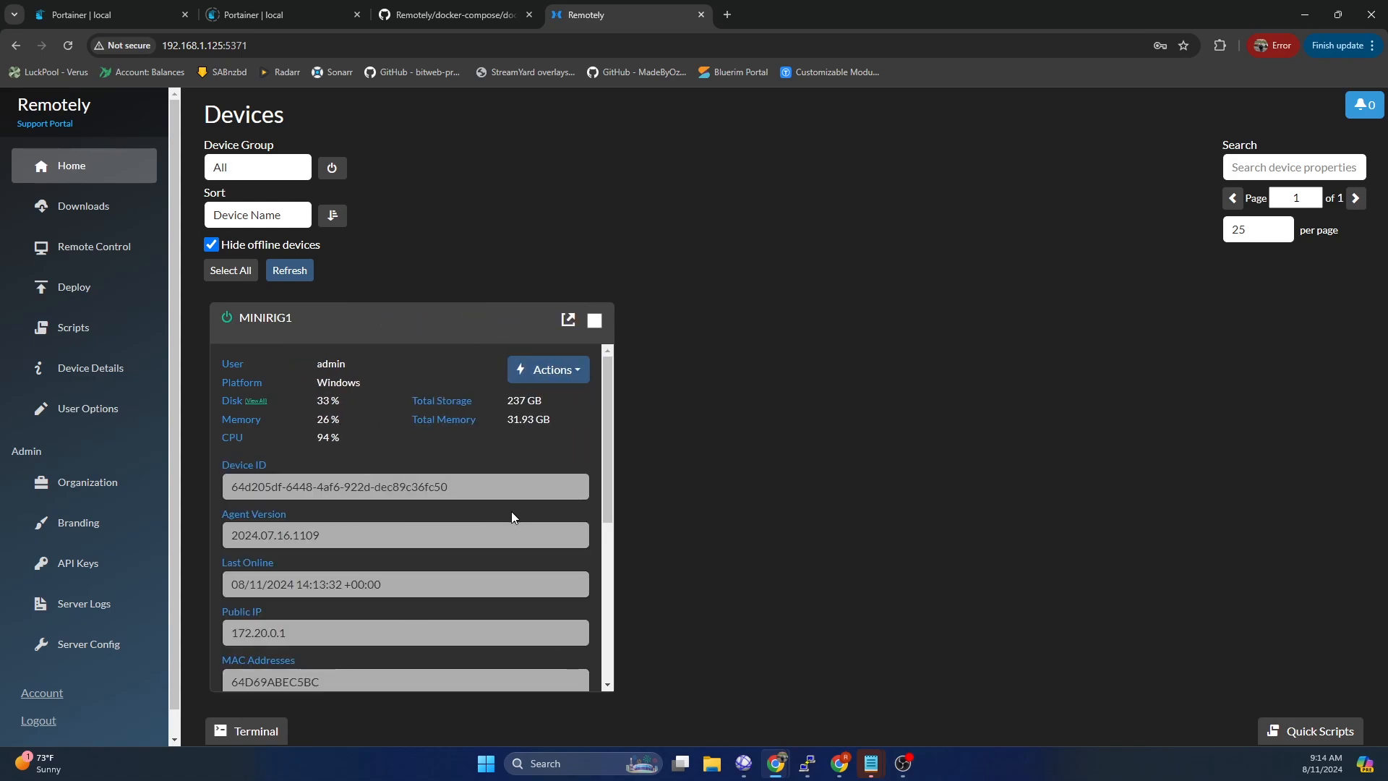
scroll(512, 516, down, 5)
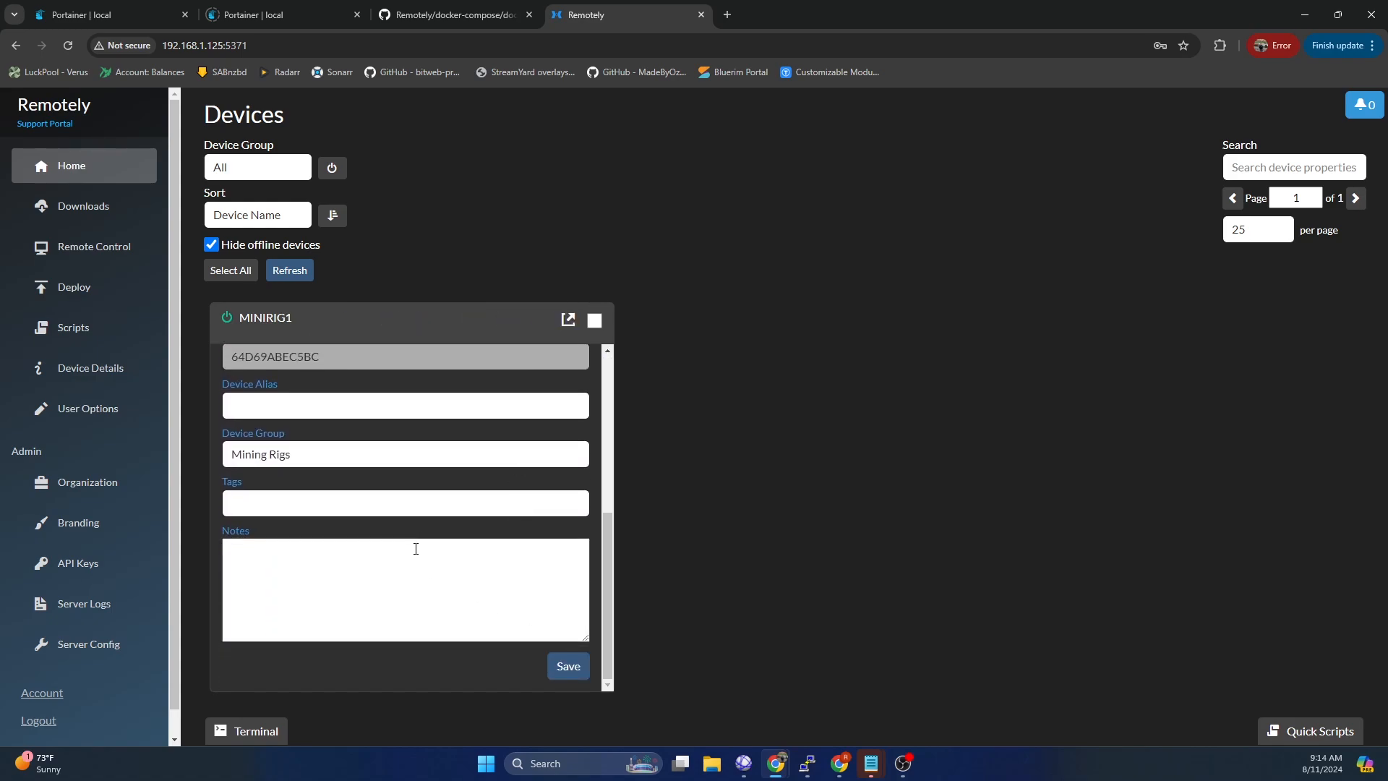
scroll(448, 599, up, 5)
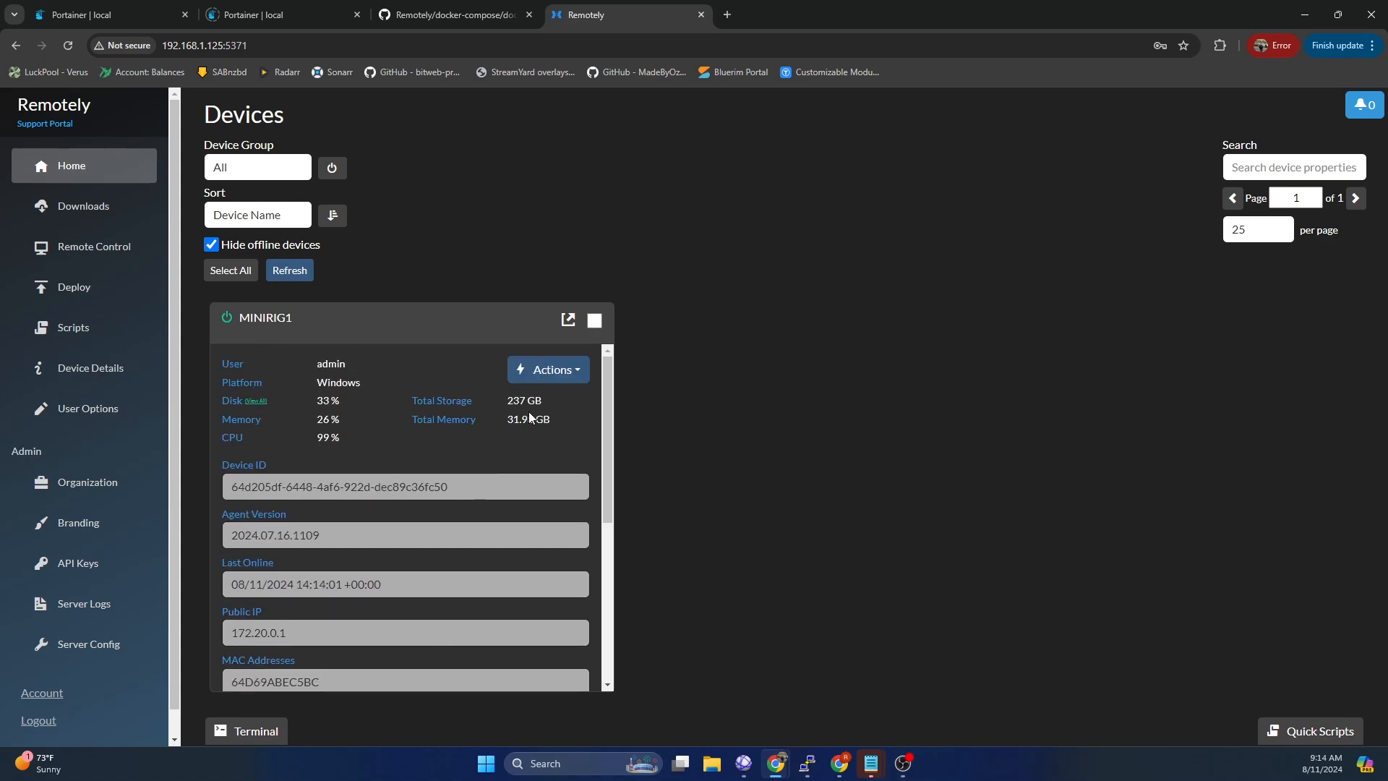
scroll(493, 435, down, 5)
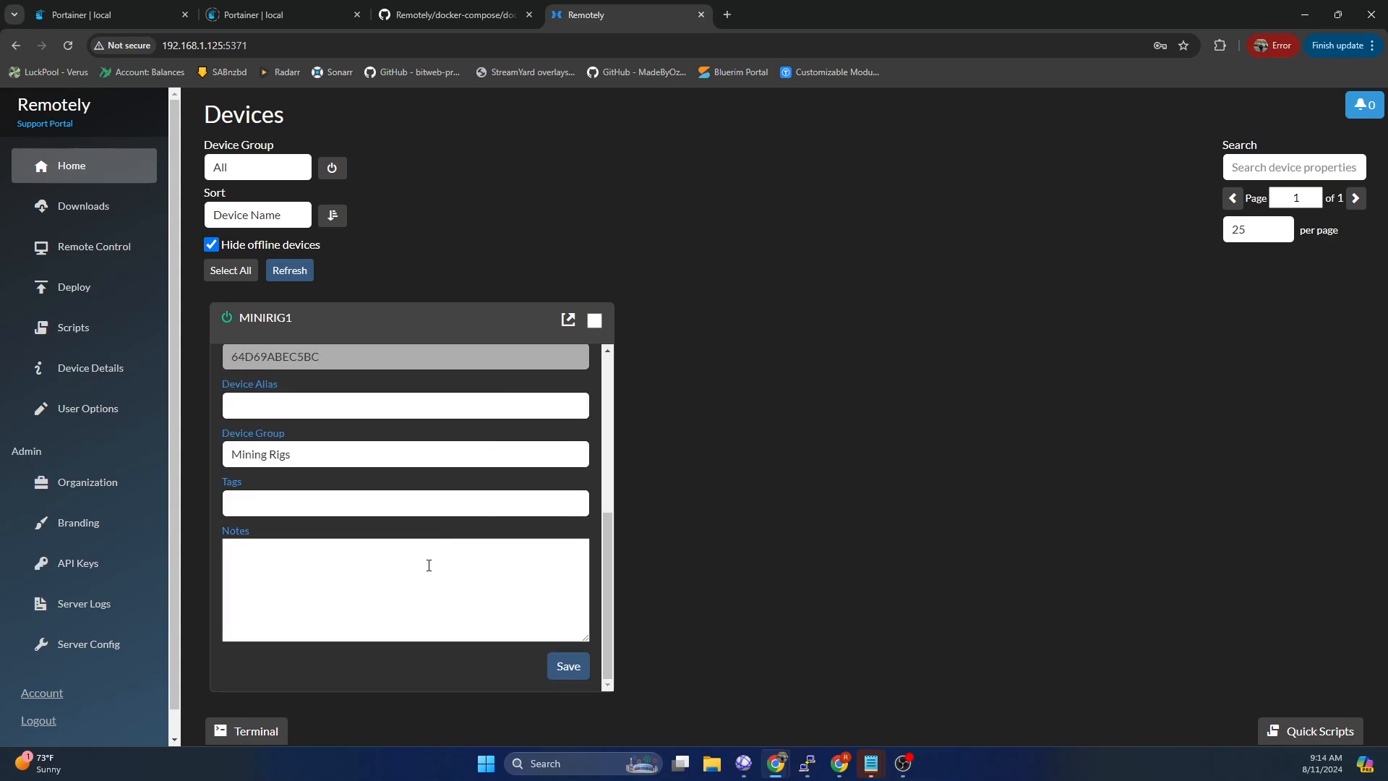
- Open the Remotely terminal for MINIRIG1, set its shell to CMD and run ipconfig
click(257, 730)
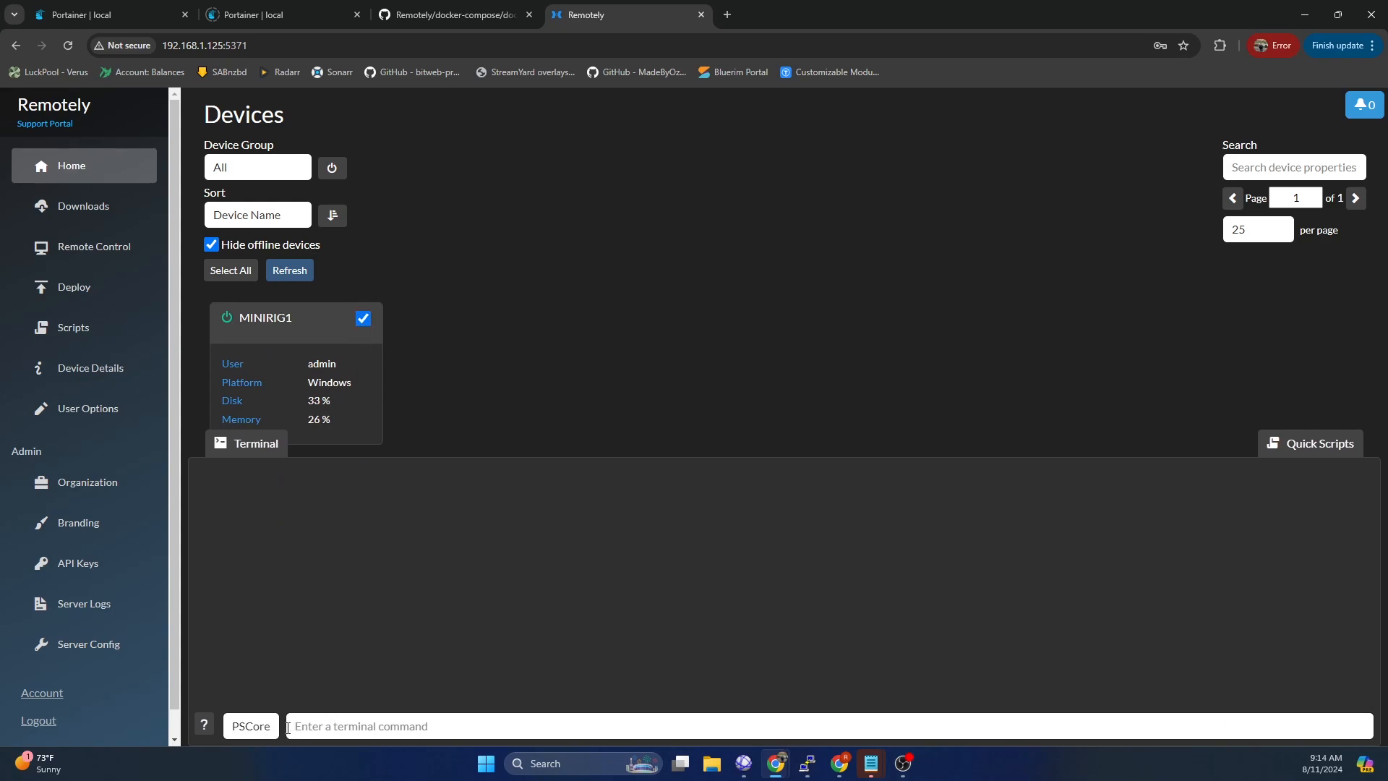
click(245, 729)
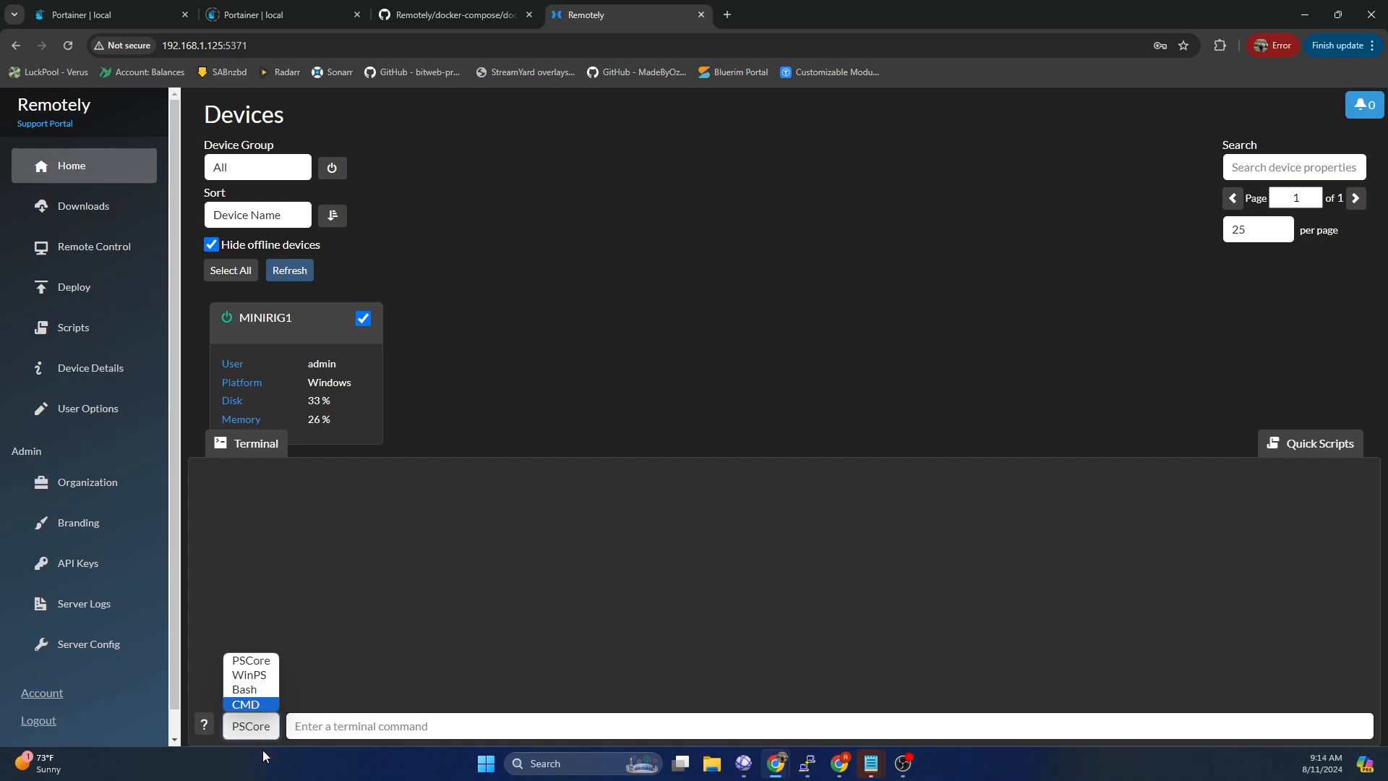
click(259, 703)
click(362, 724)
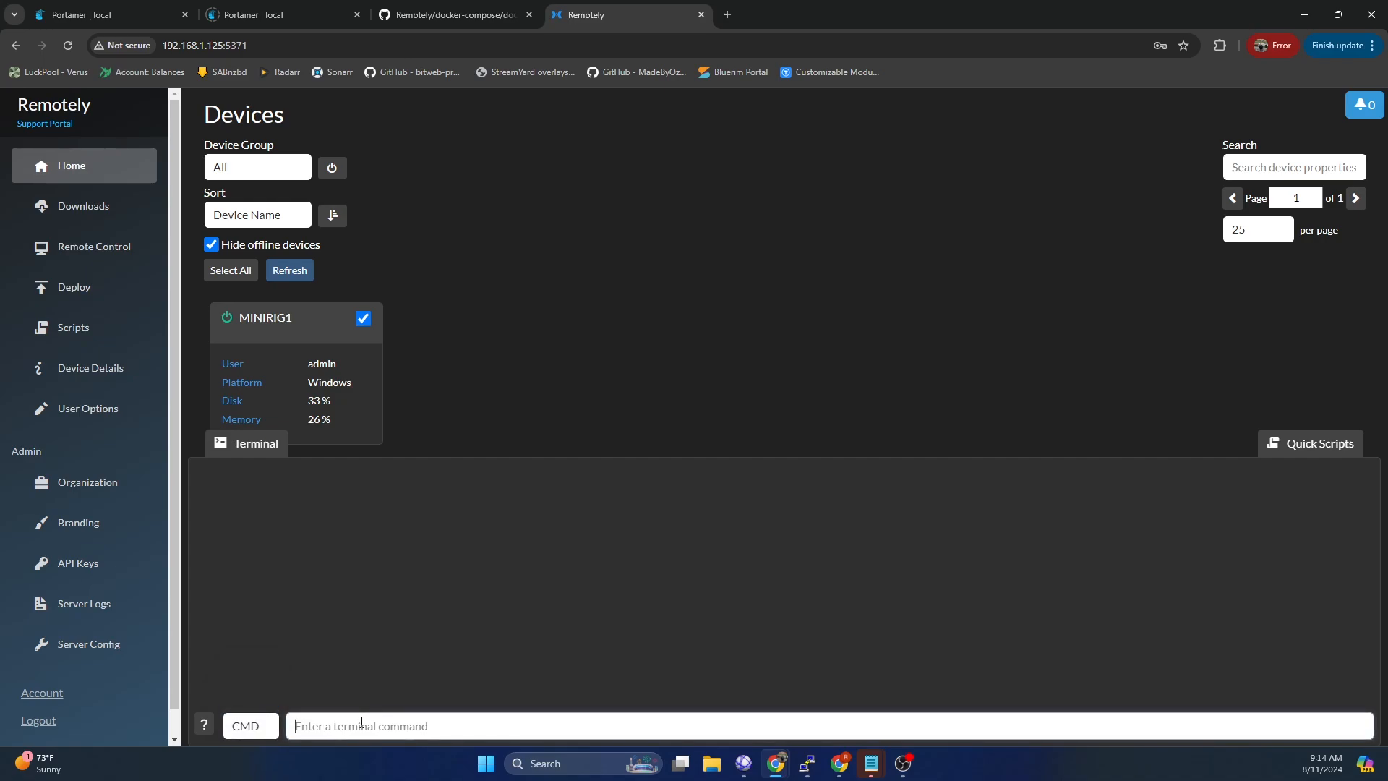
text(ipconfig)
key(Return)
- Read through the ipconfig output and find the IPv4 address of the Wi-Fi adapter
scroll(426, 589, up, 10)
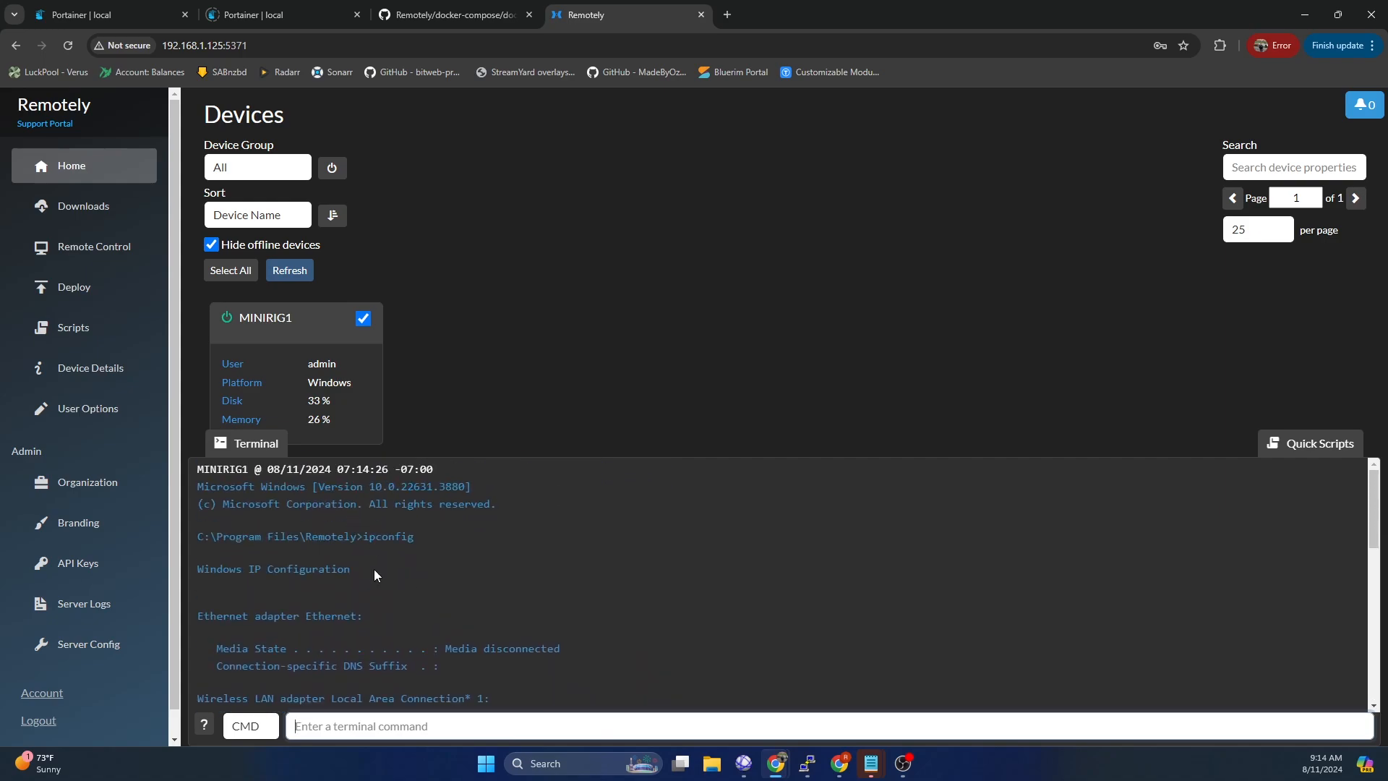
scroll(374, 571, down, 7)
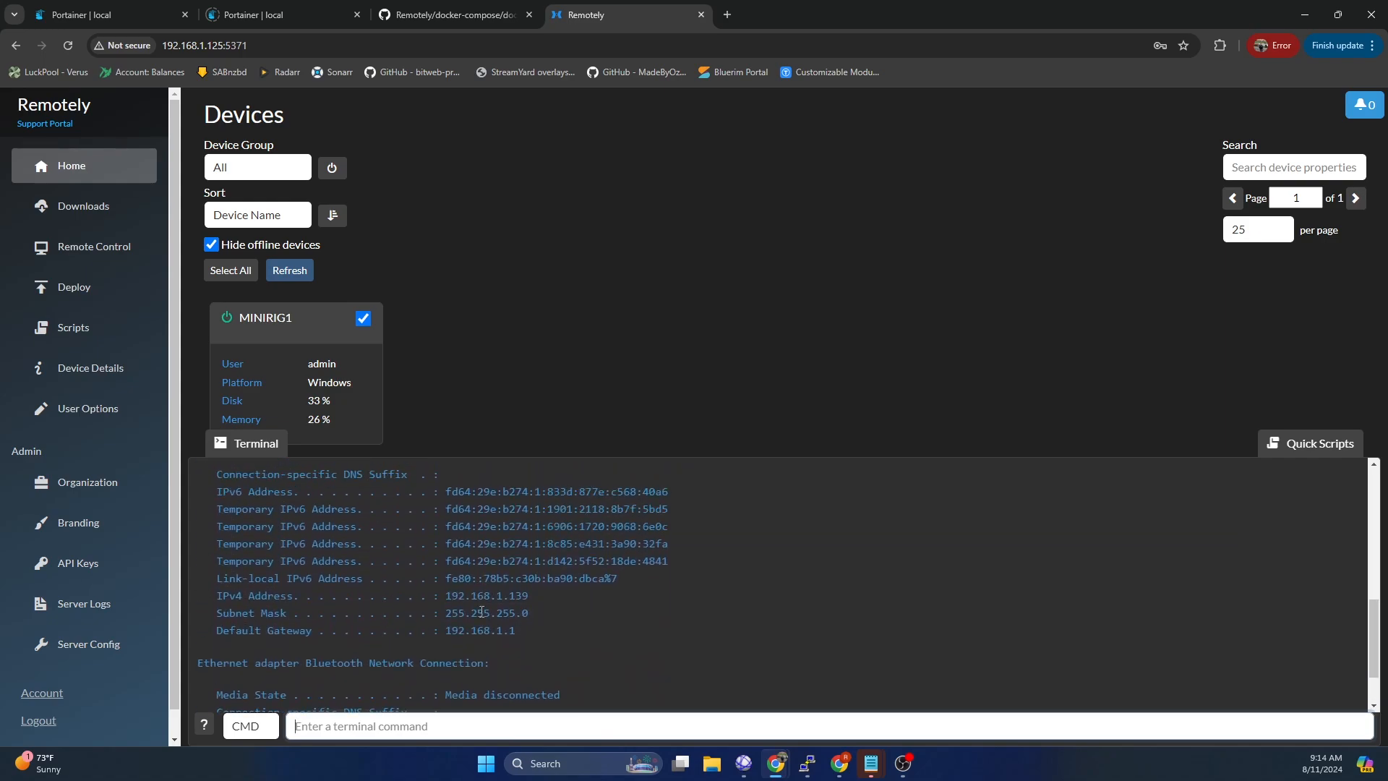
drag(527, 596, 445, 597)
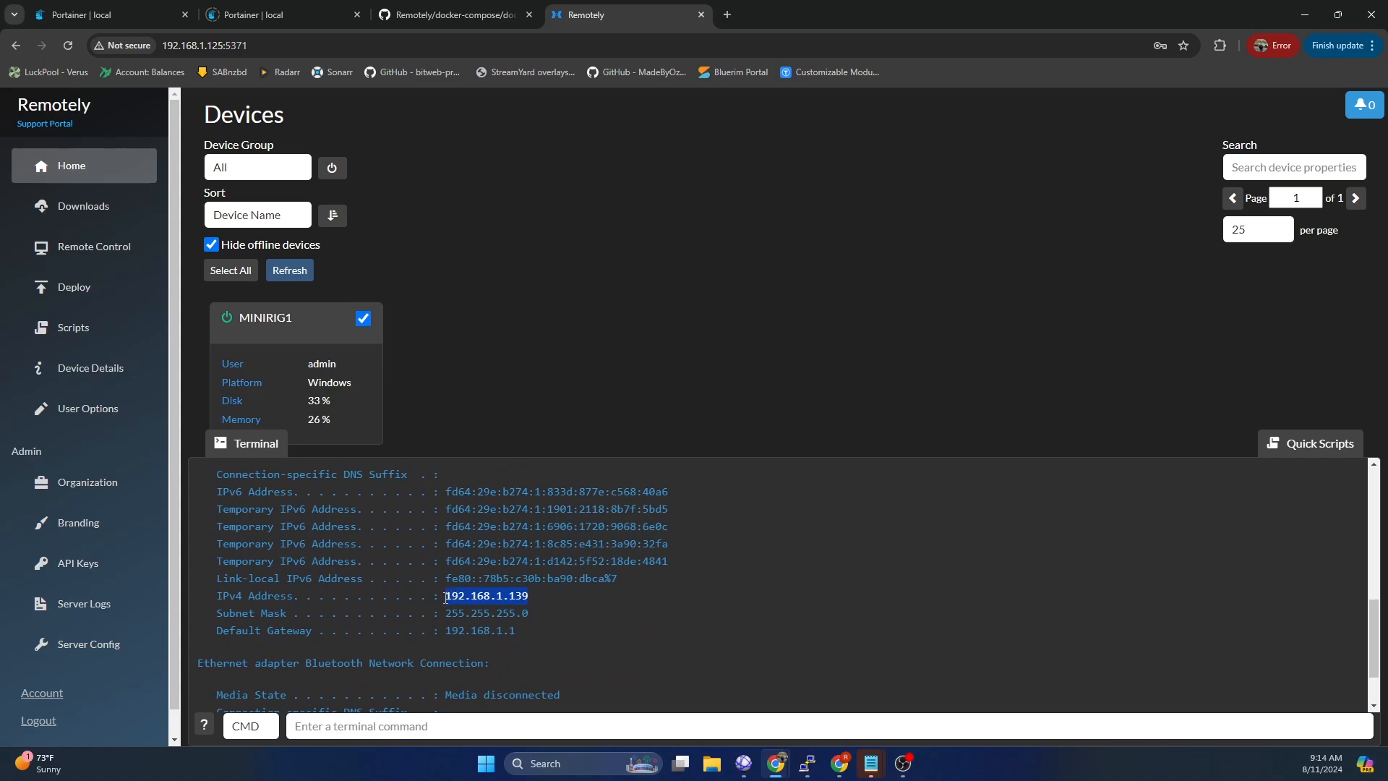
click(531, 596)
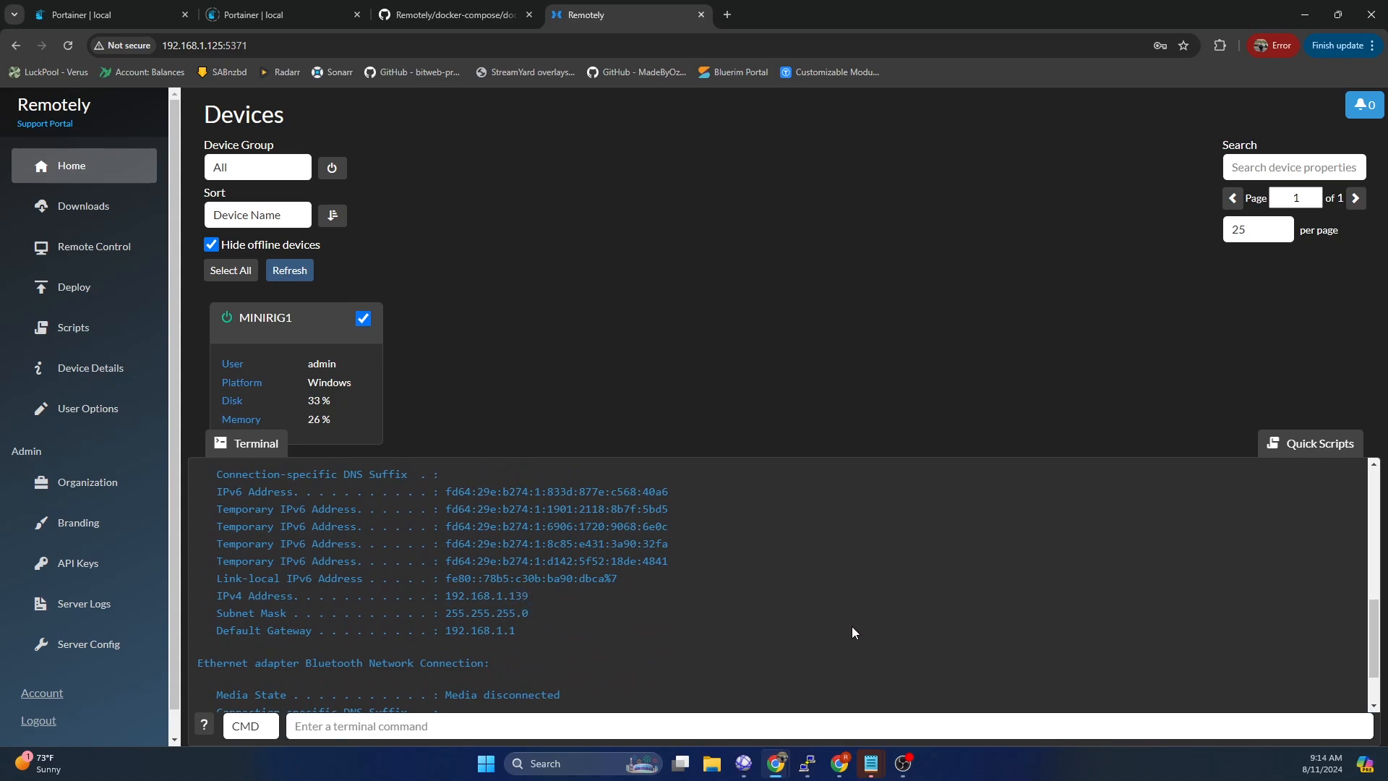
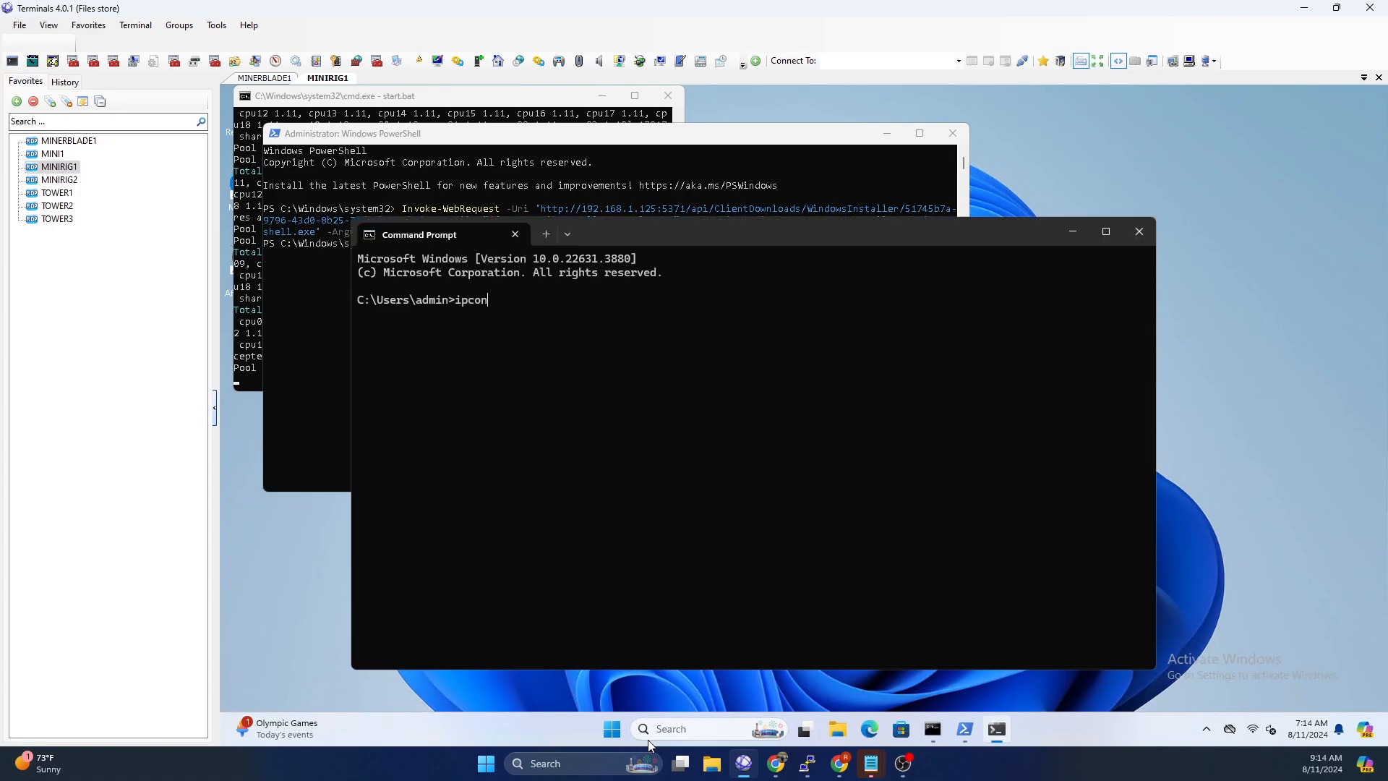
- Run ipconfig in the Command Prompt of the MINIRIG1 session in Terminals
key(Return)
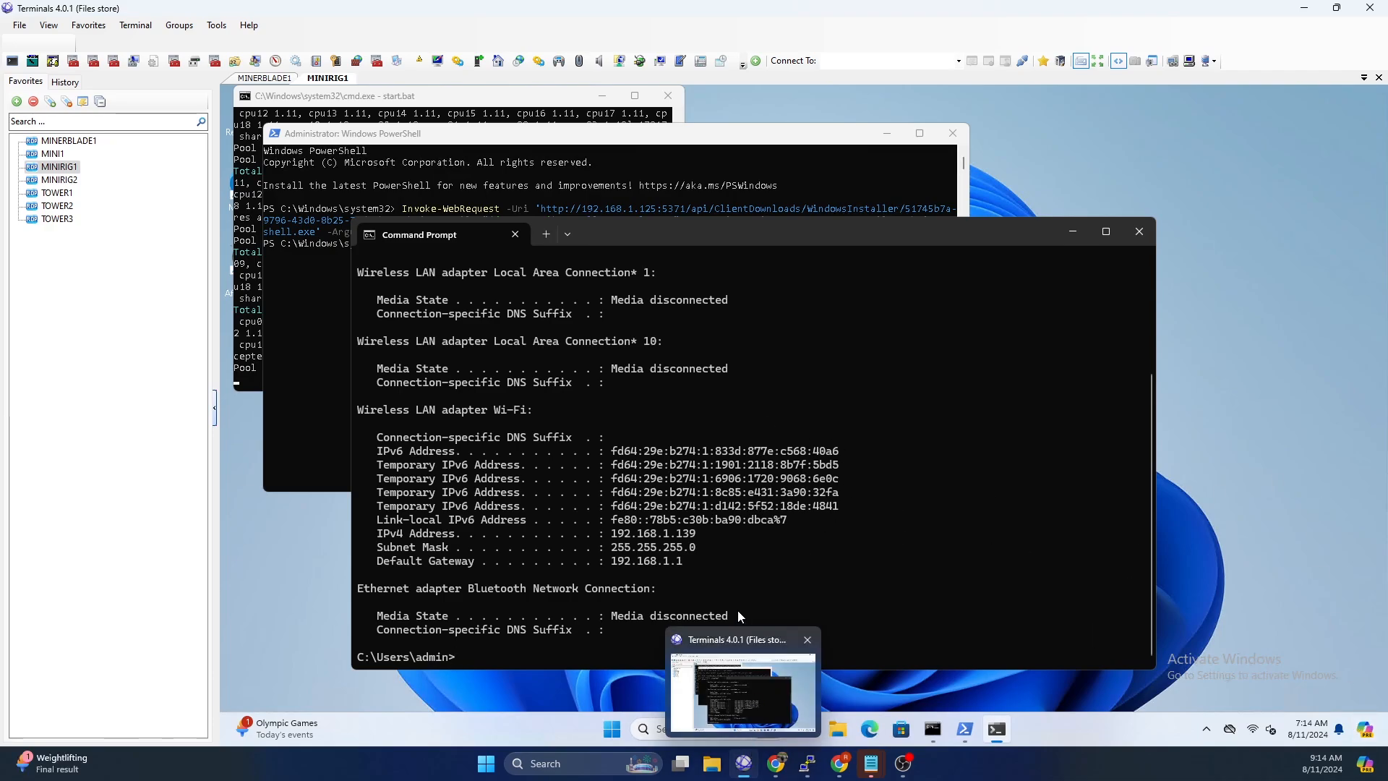
- Switch to Remotely in Chrome, run hostname in the MINIRIG1 terminal and check its output
mouse_move(775, 763)
click(903, 697)
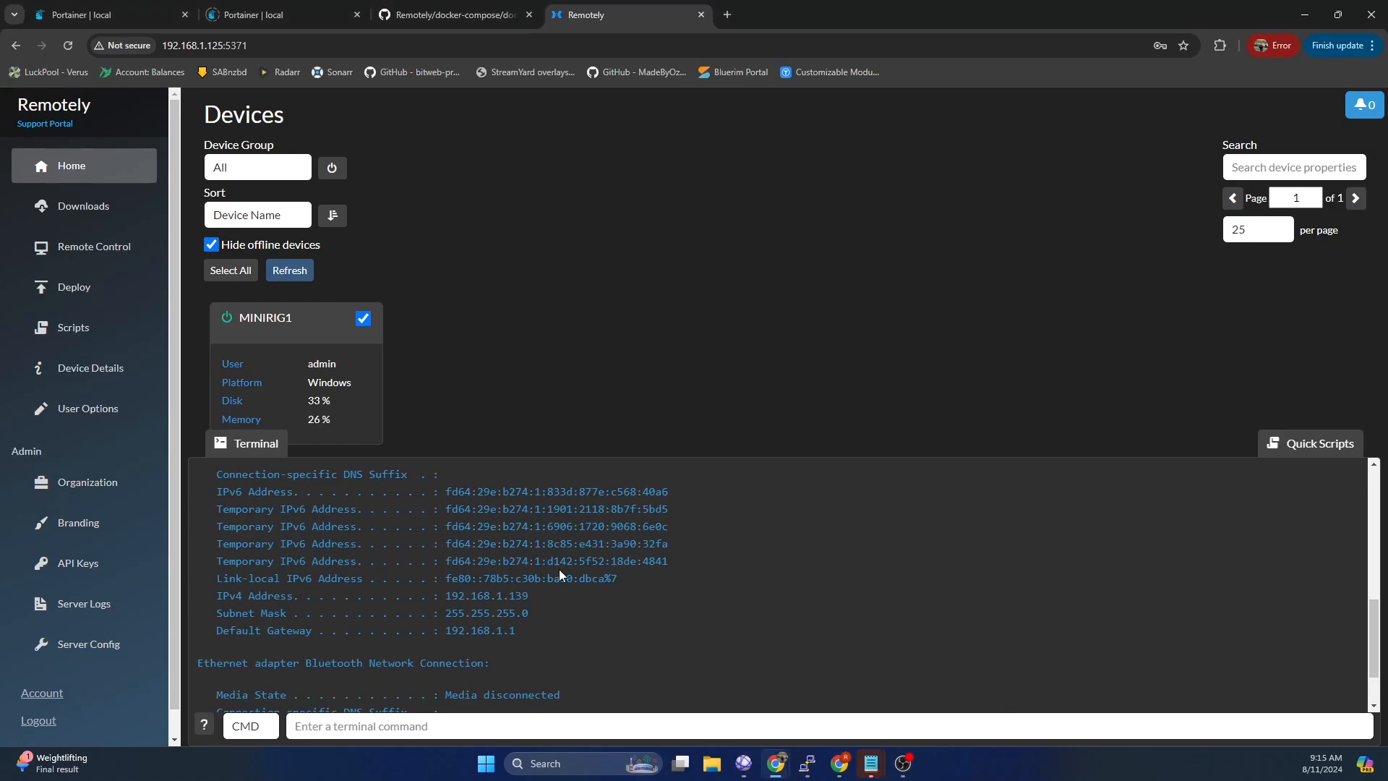
click(425, 726)
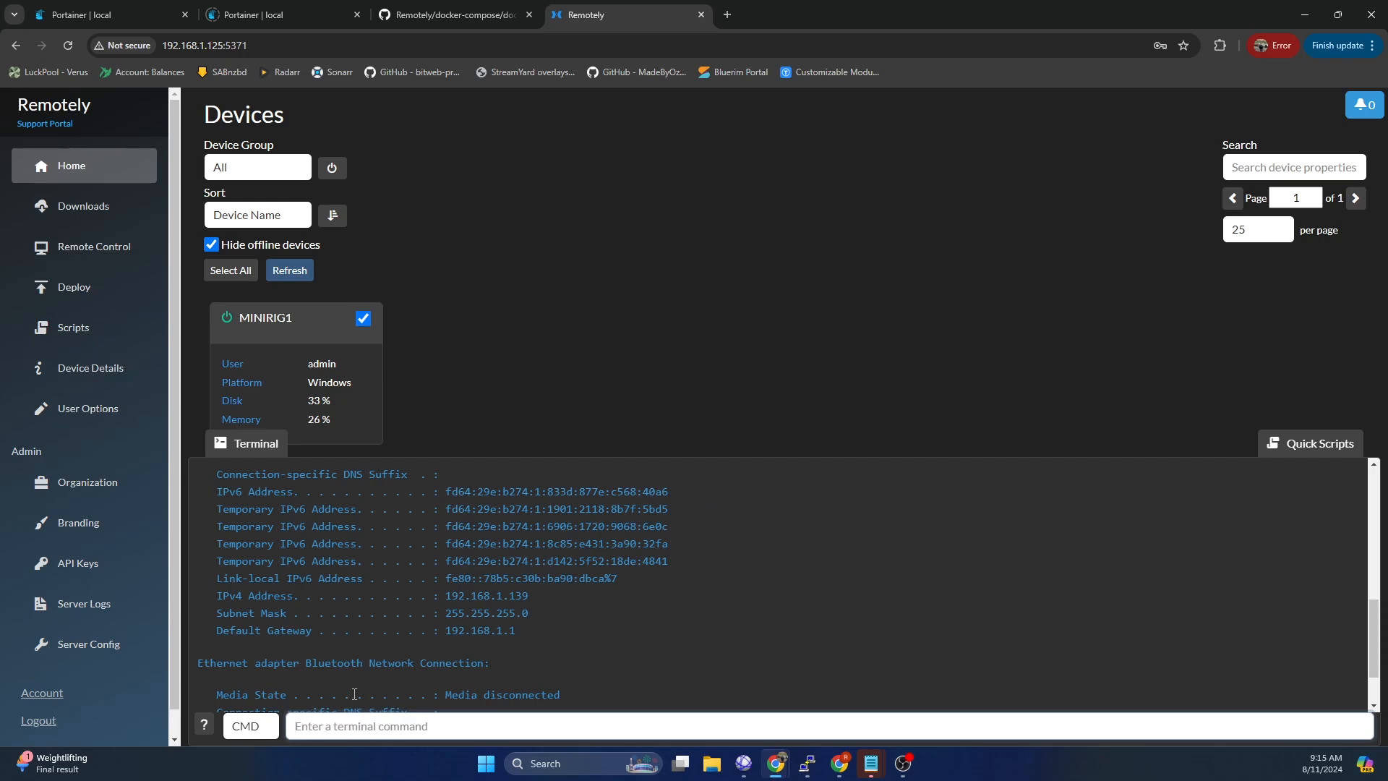
text(hostname)
key(Return)
scroll(393, 602, down, 1)
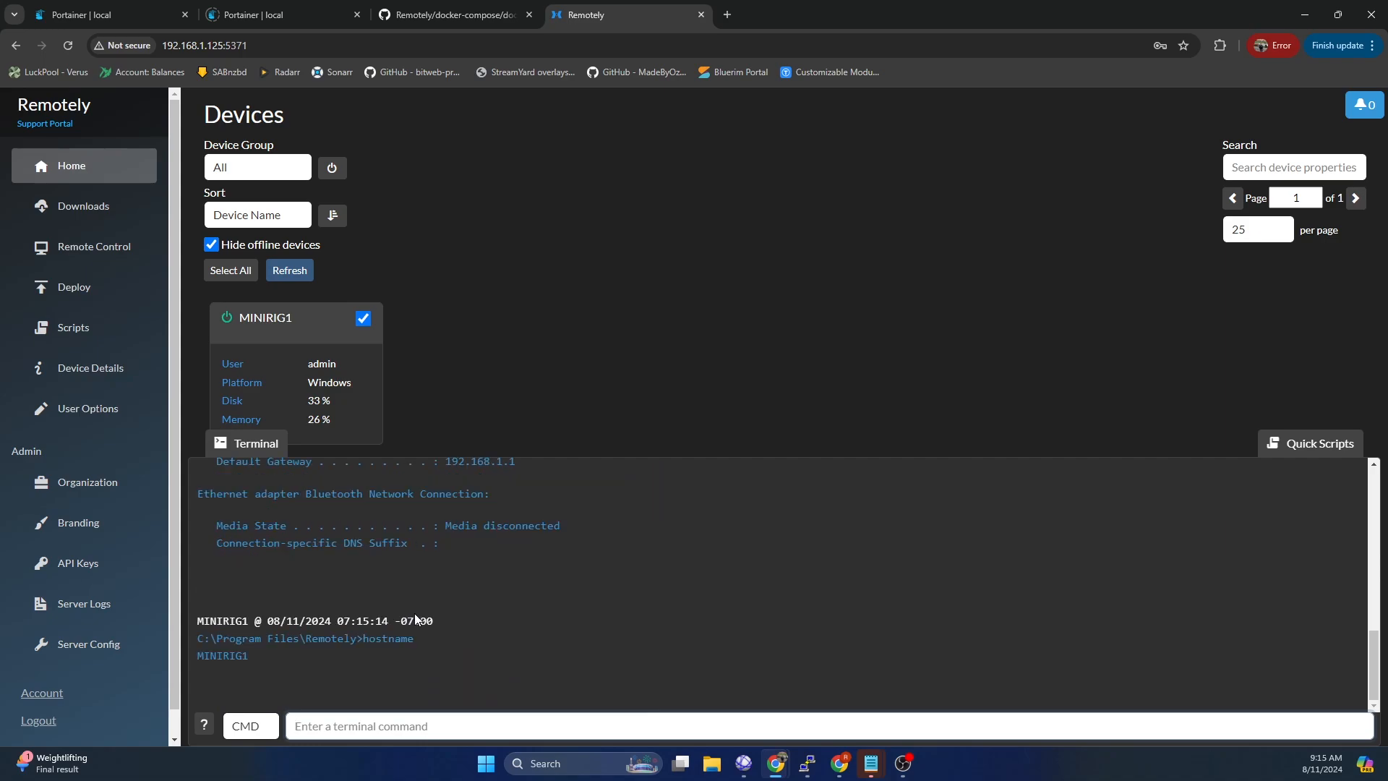
drag(248, 659, 195, 655)
click(256, 666)
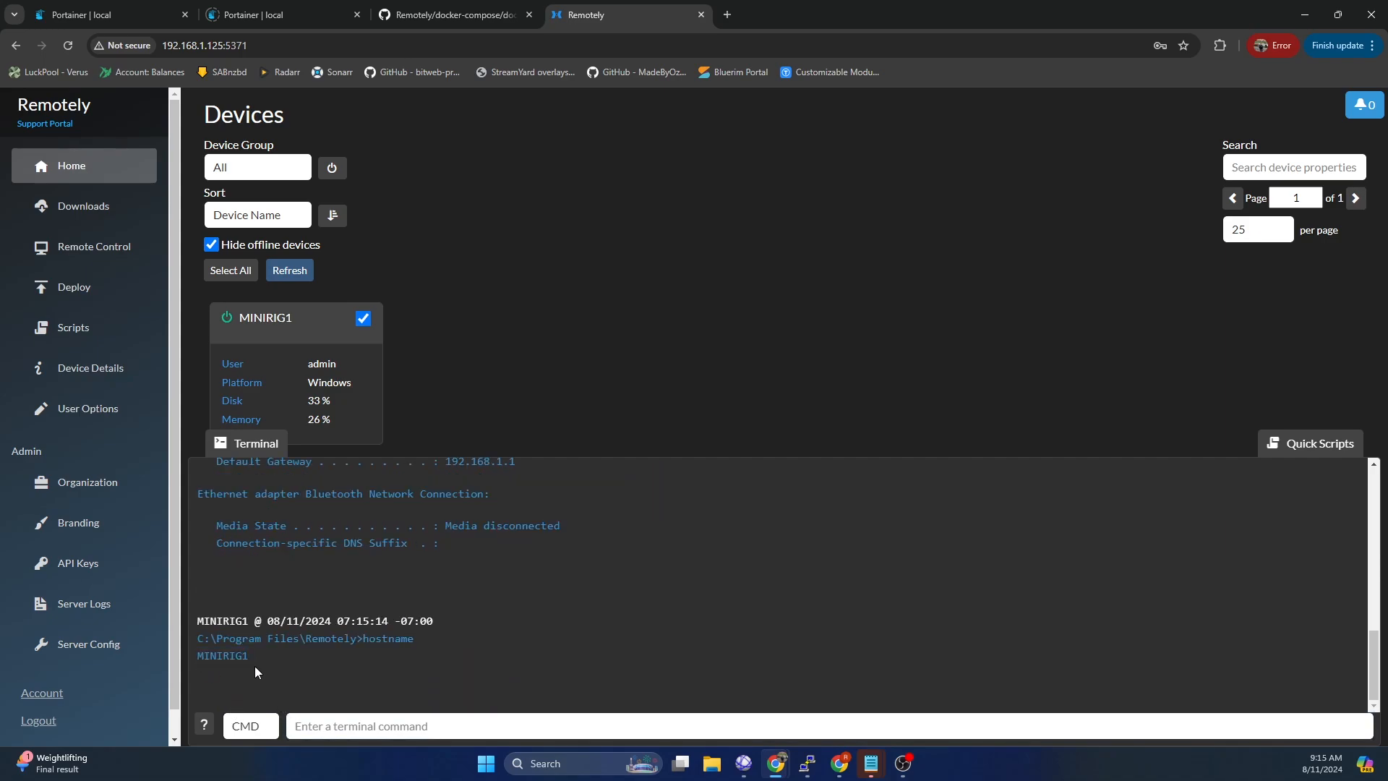
scroll(327, 569, up, 3)
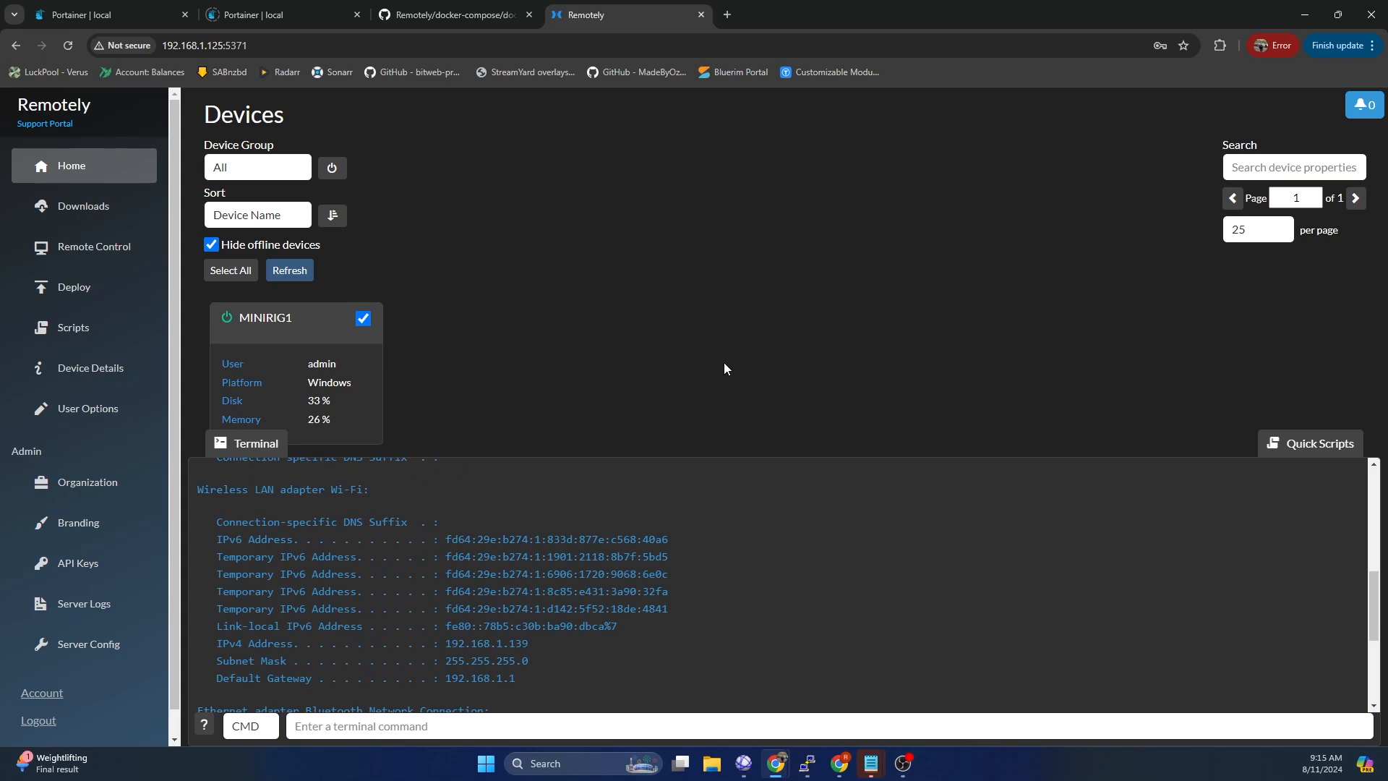
- Open the Scripts page and examine the form for creating a saved script
click(1317, 444)
click(79, 329)
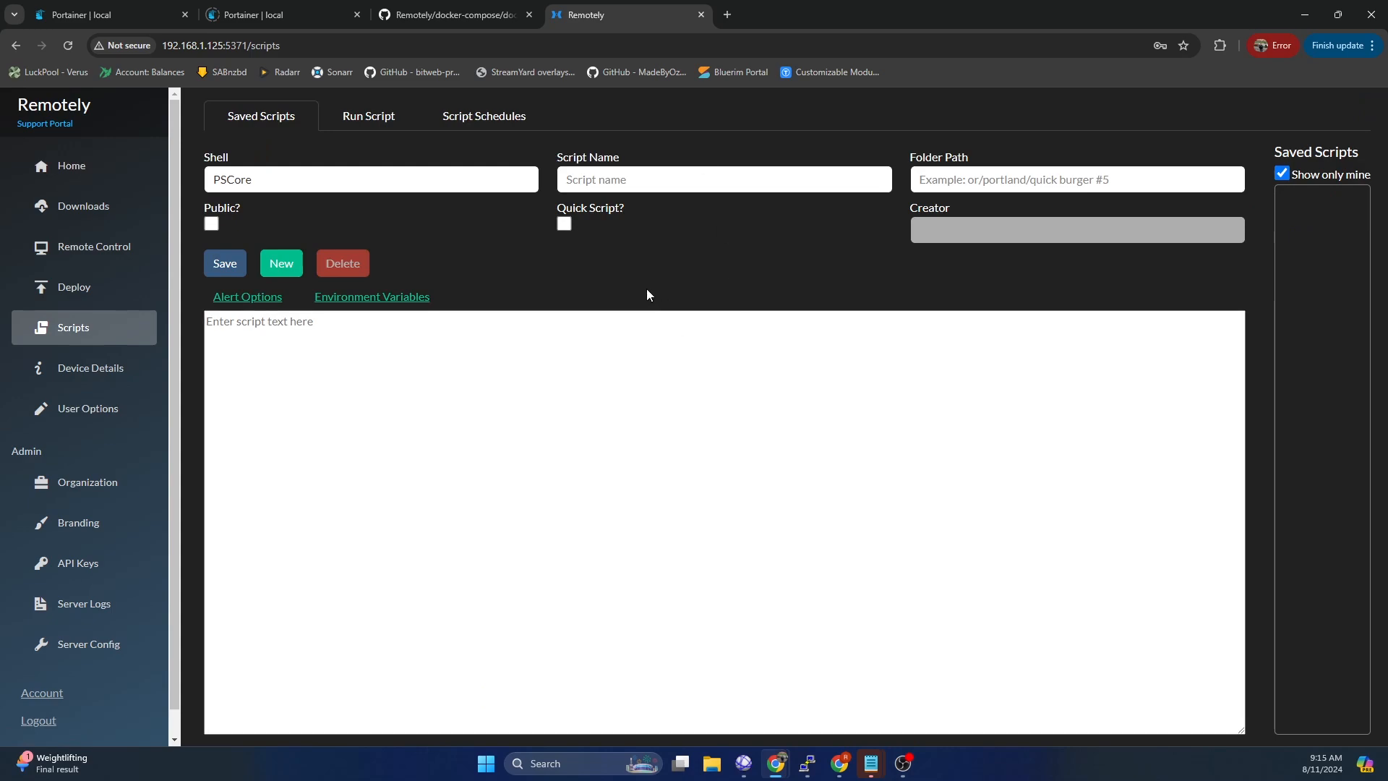
click(686, 501)
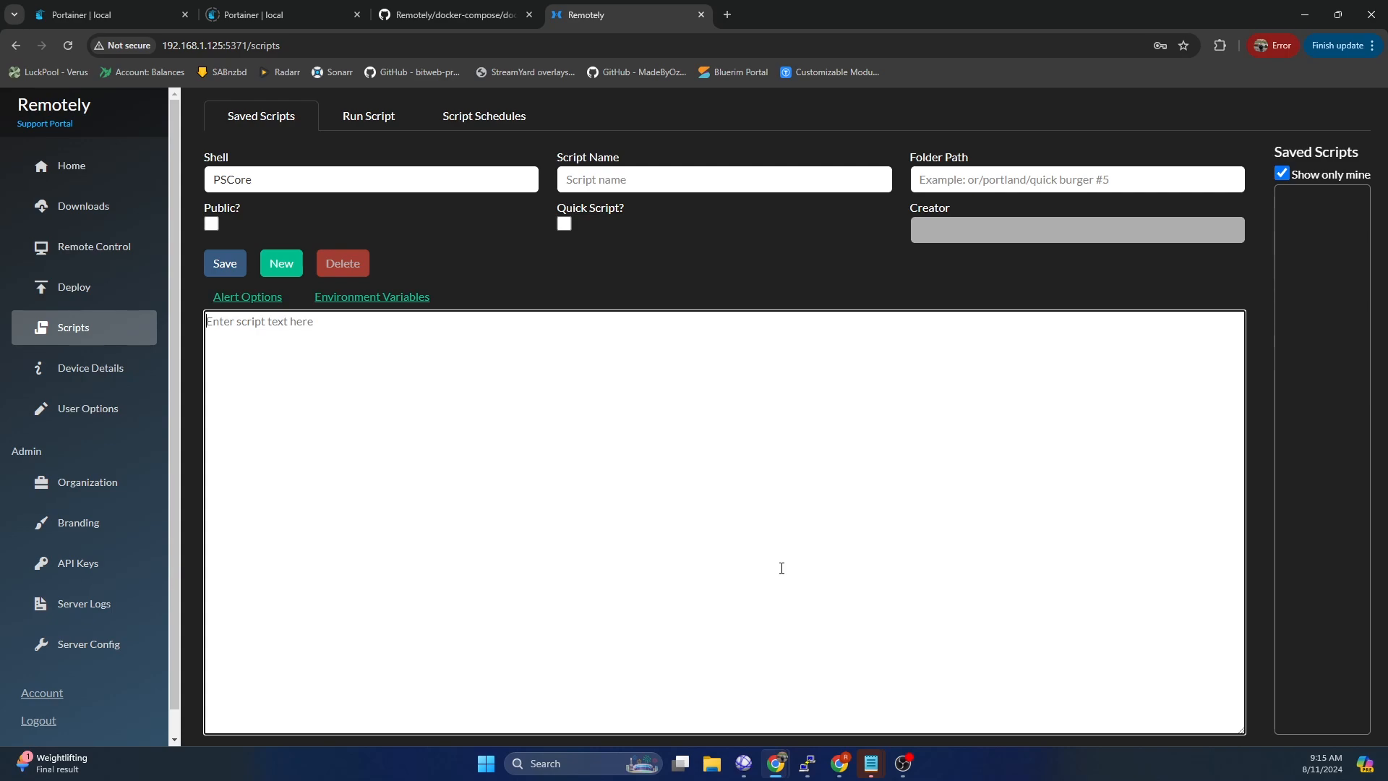
- Switch to Terminals, open startup.bat from MINIRIG1's C:\Mining folder in Notepad, review its HellMiner launch lines and minimize Notepad
click(744, 764)
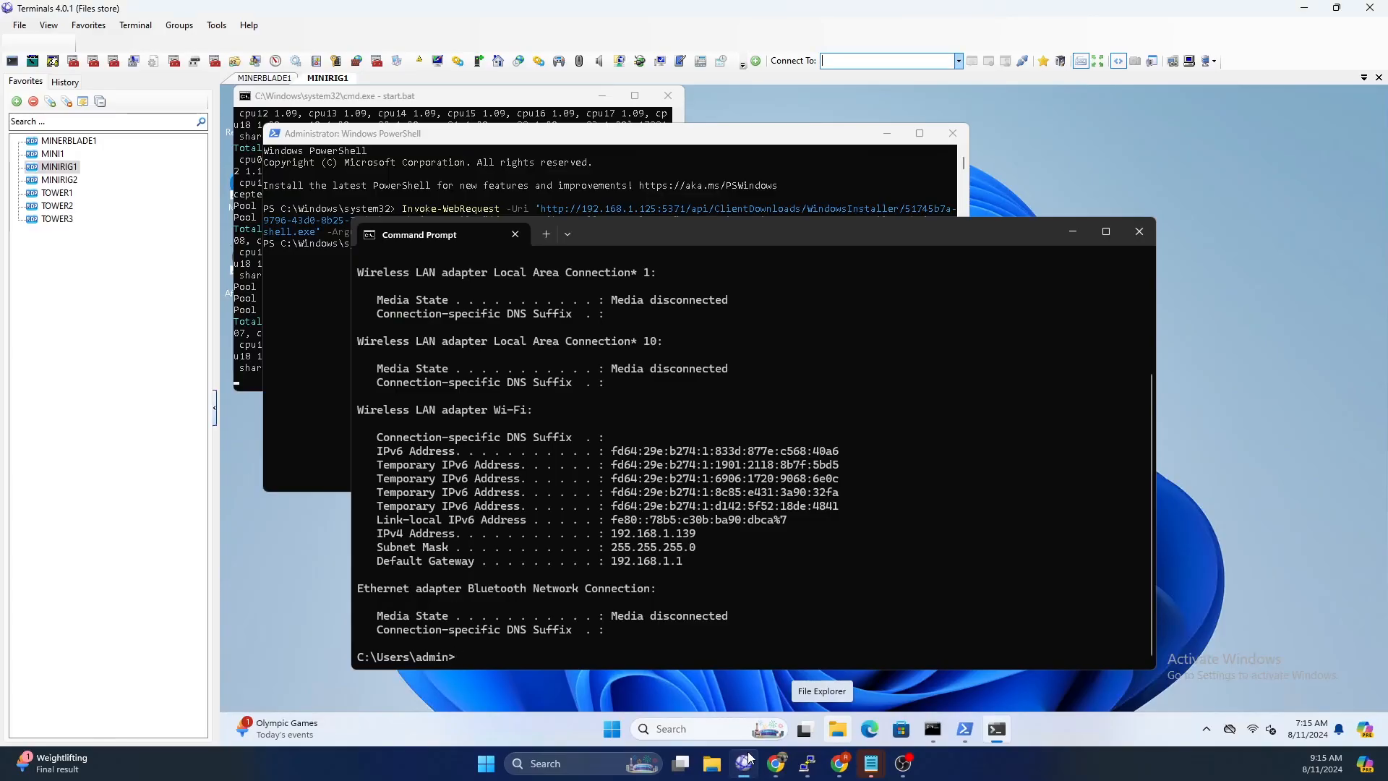
click(840, 730)
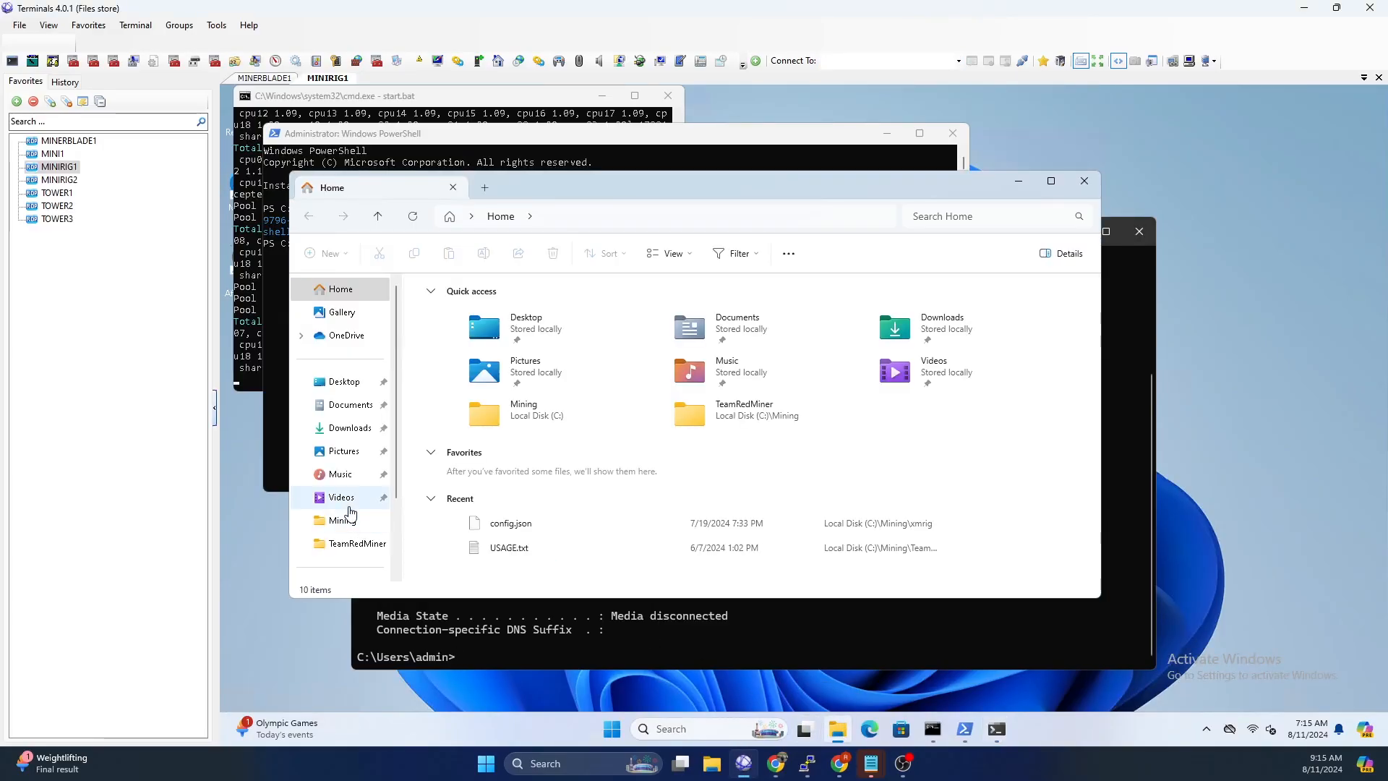
click(345, 517)
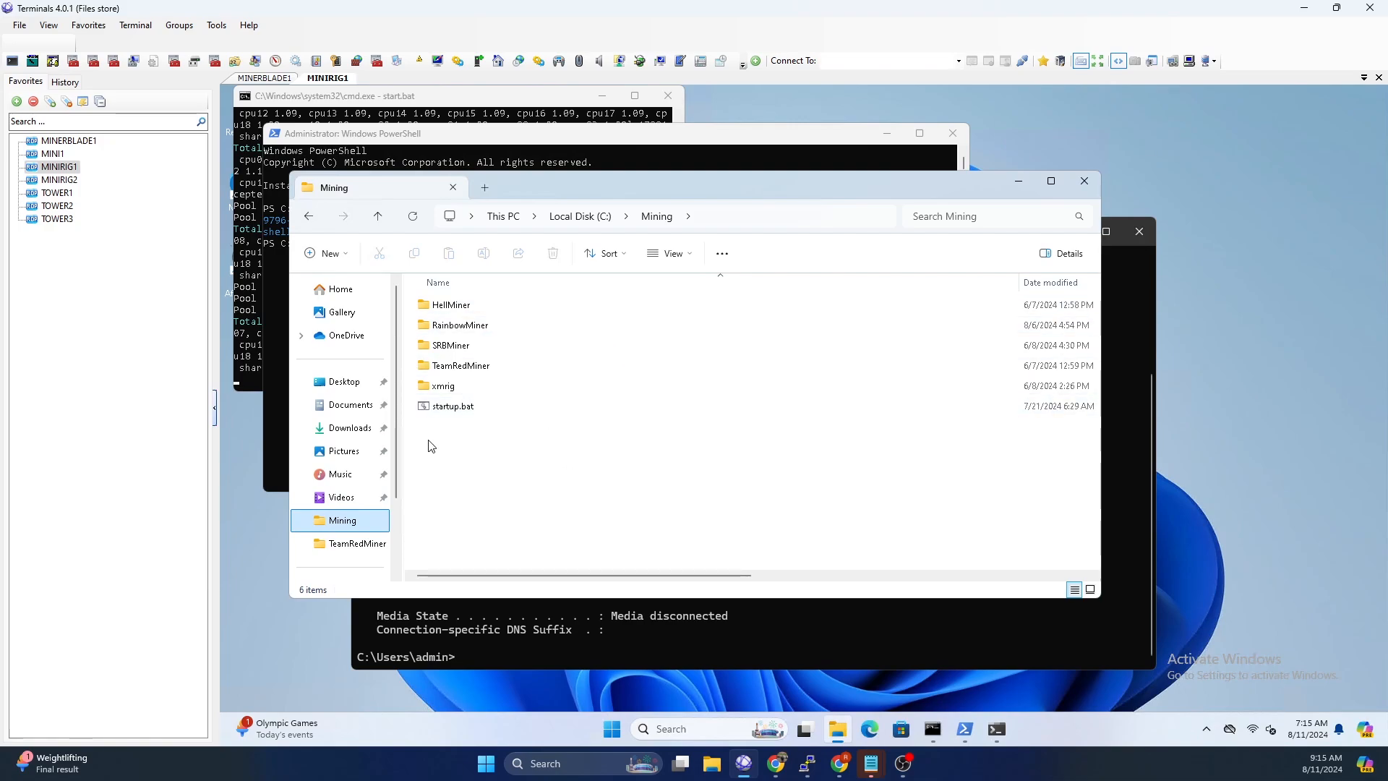
click(437, 407)
right_click(437, 407)
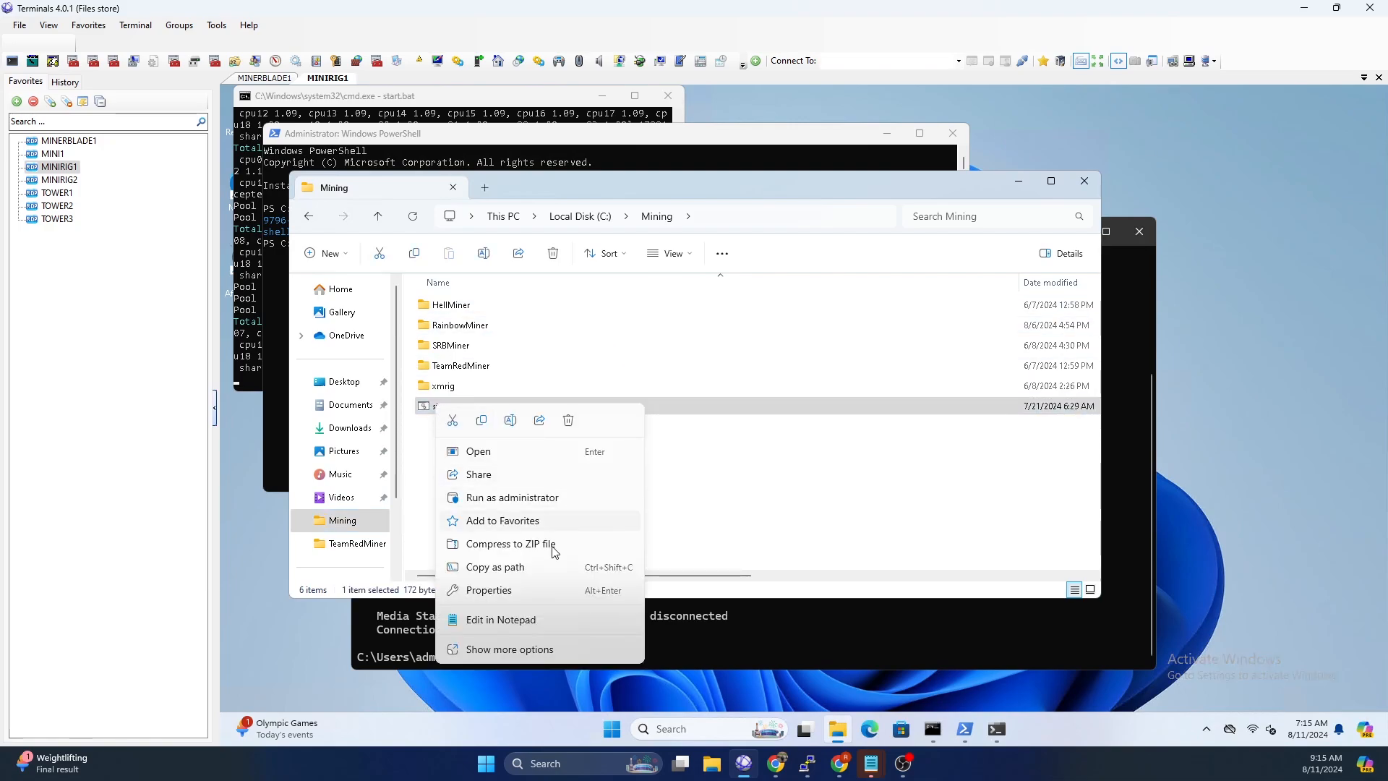
click(573, 622)
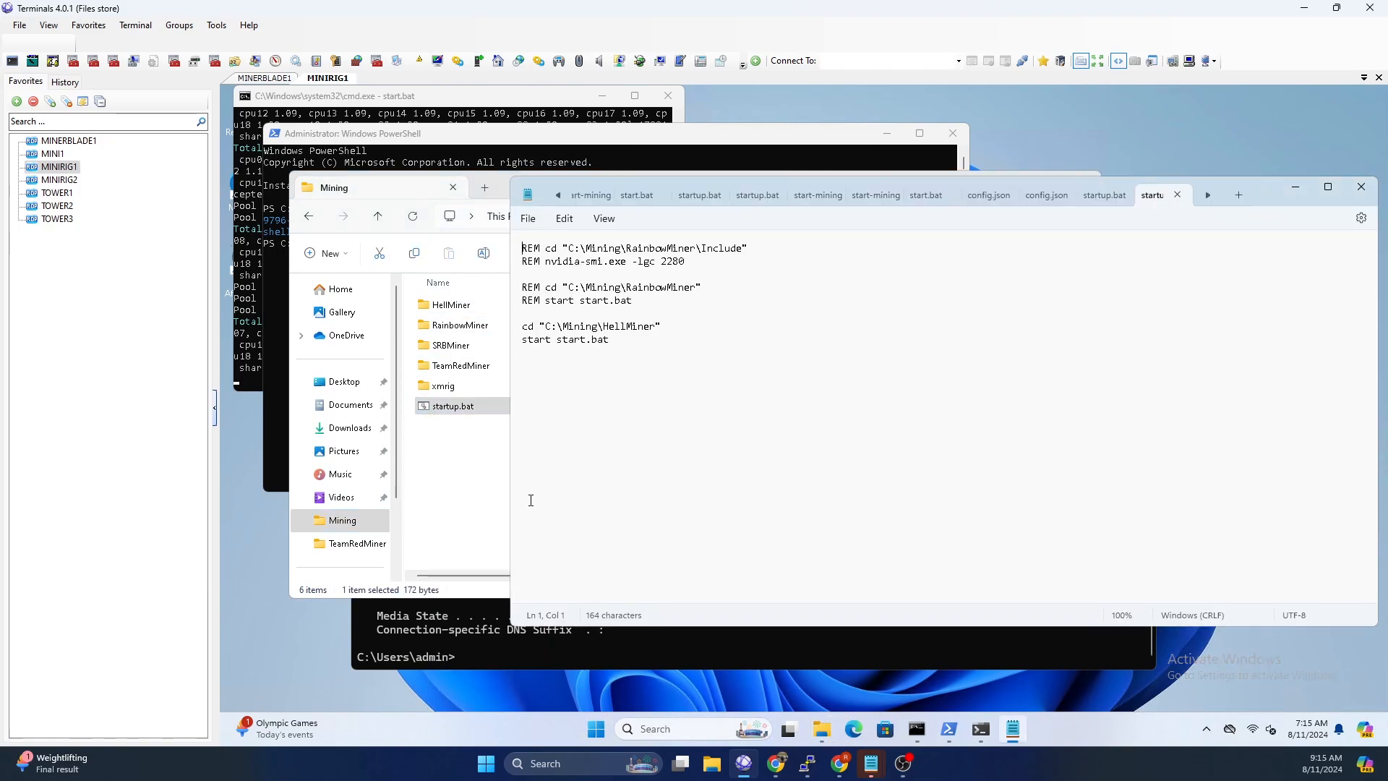
drag(641, 351, 506, 323)
click(570, 370)
click(1293, 188)
- Return to Remotely in Chrome and review the options for scheduling scripts
click(776, 762)
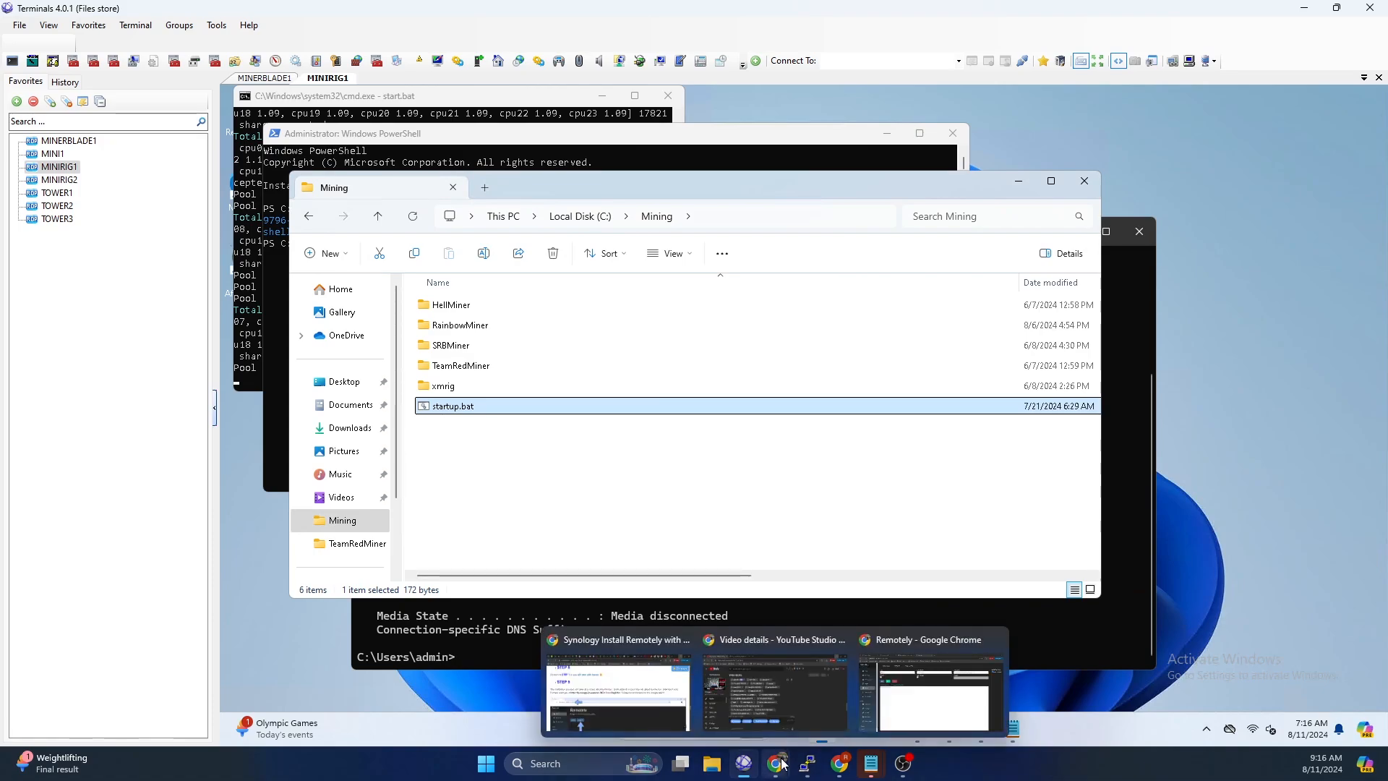
click(961, 687)
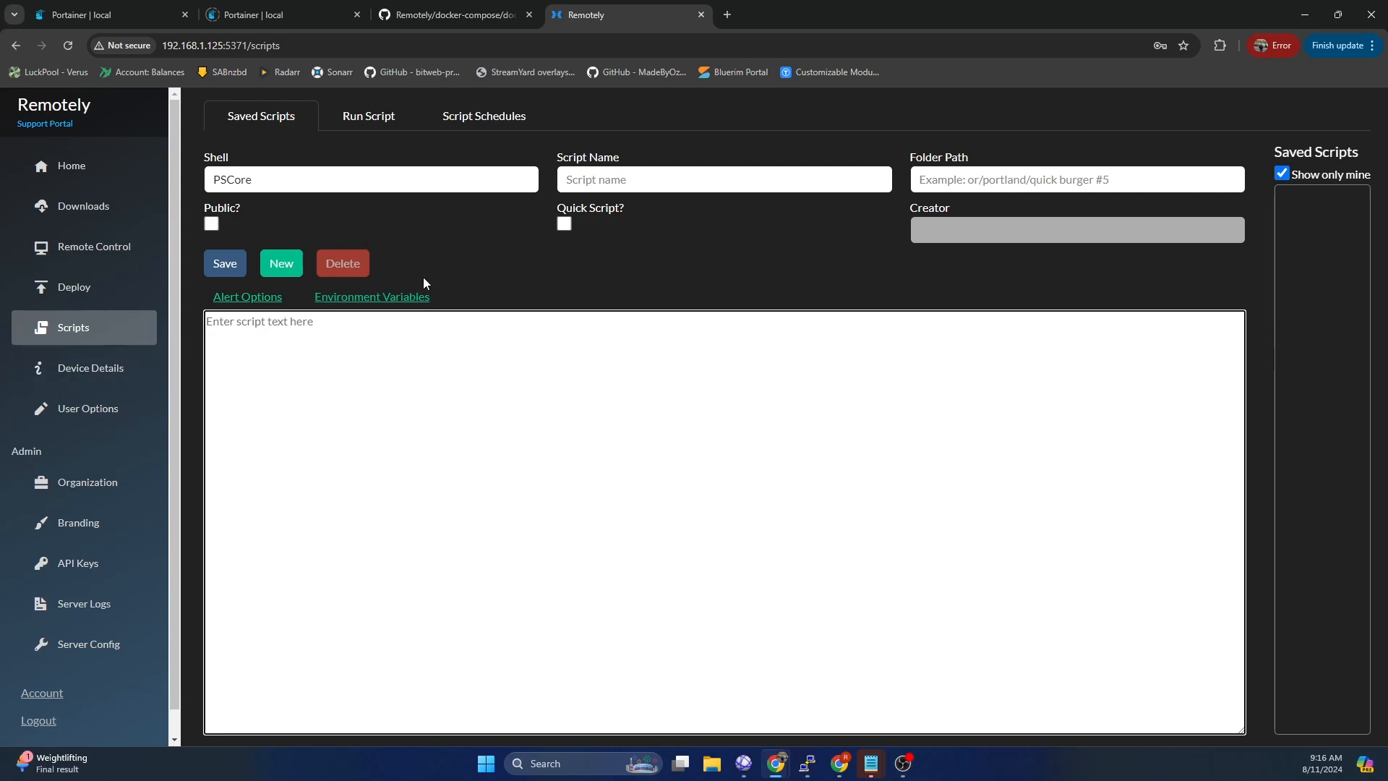
click(476, 118)
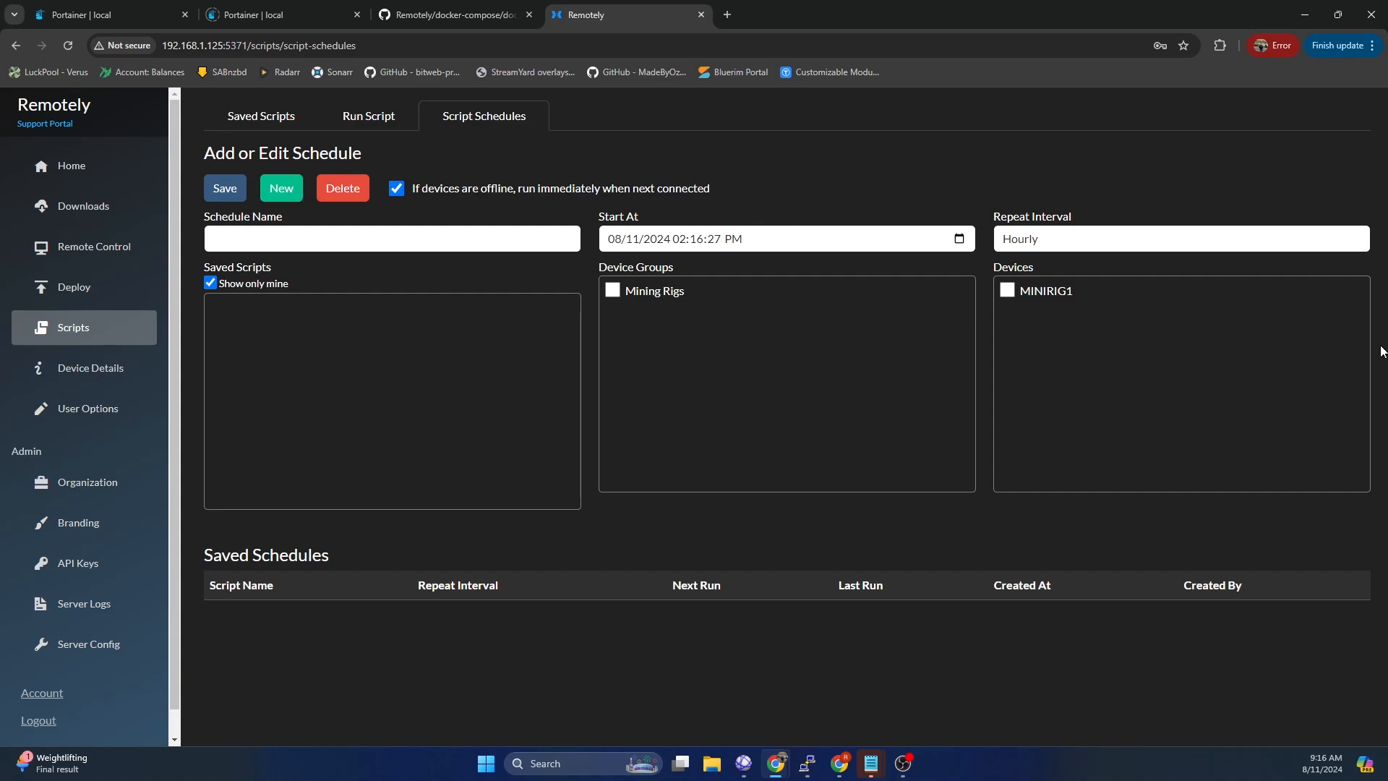
- Open and close the Connect to a Client page, and try to start remote control from the MINIRIG1 device card
click(98, 260)
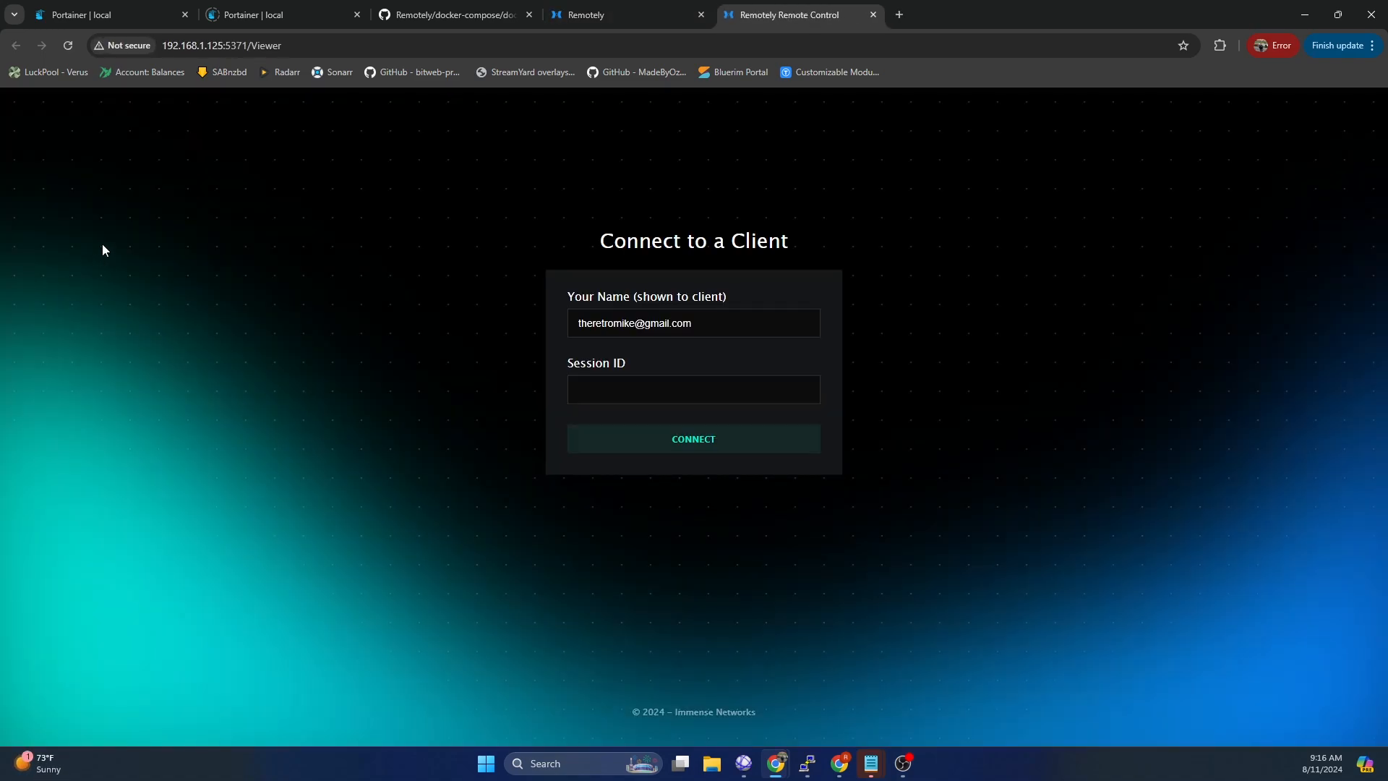
click(873, 15)
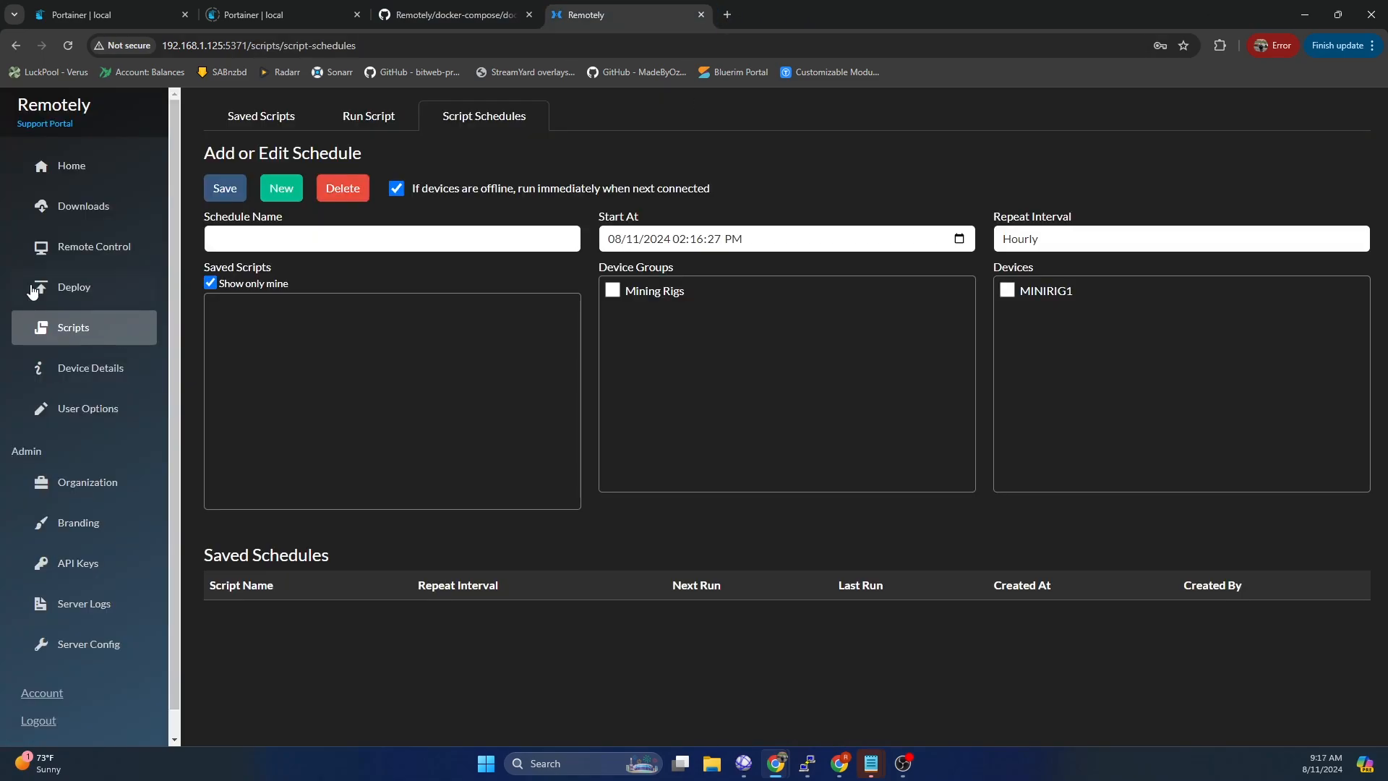
click(83, 168)
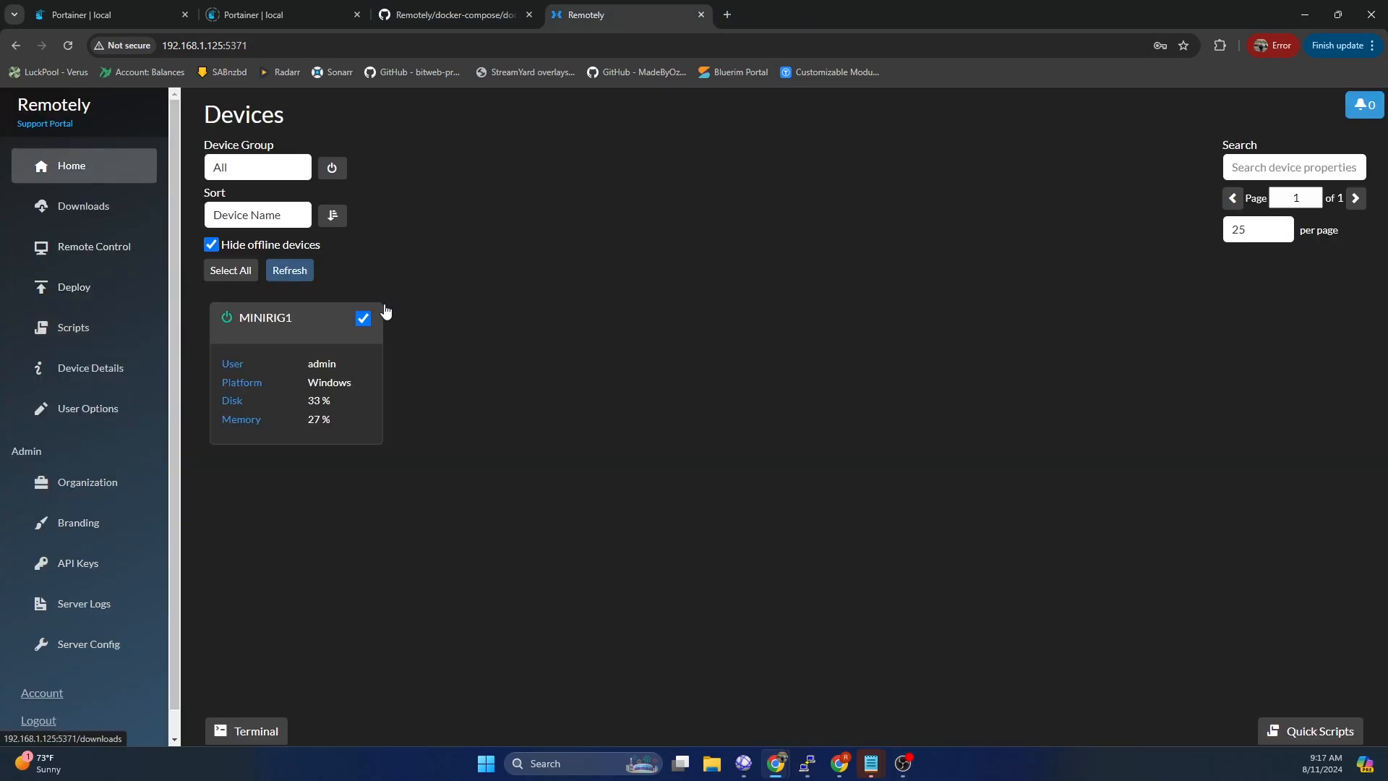
click(306, 336)
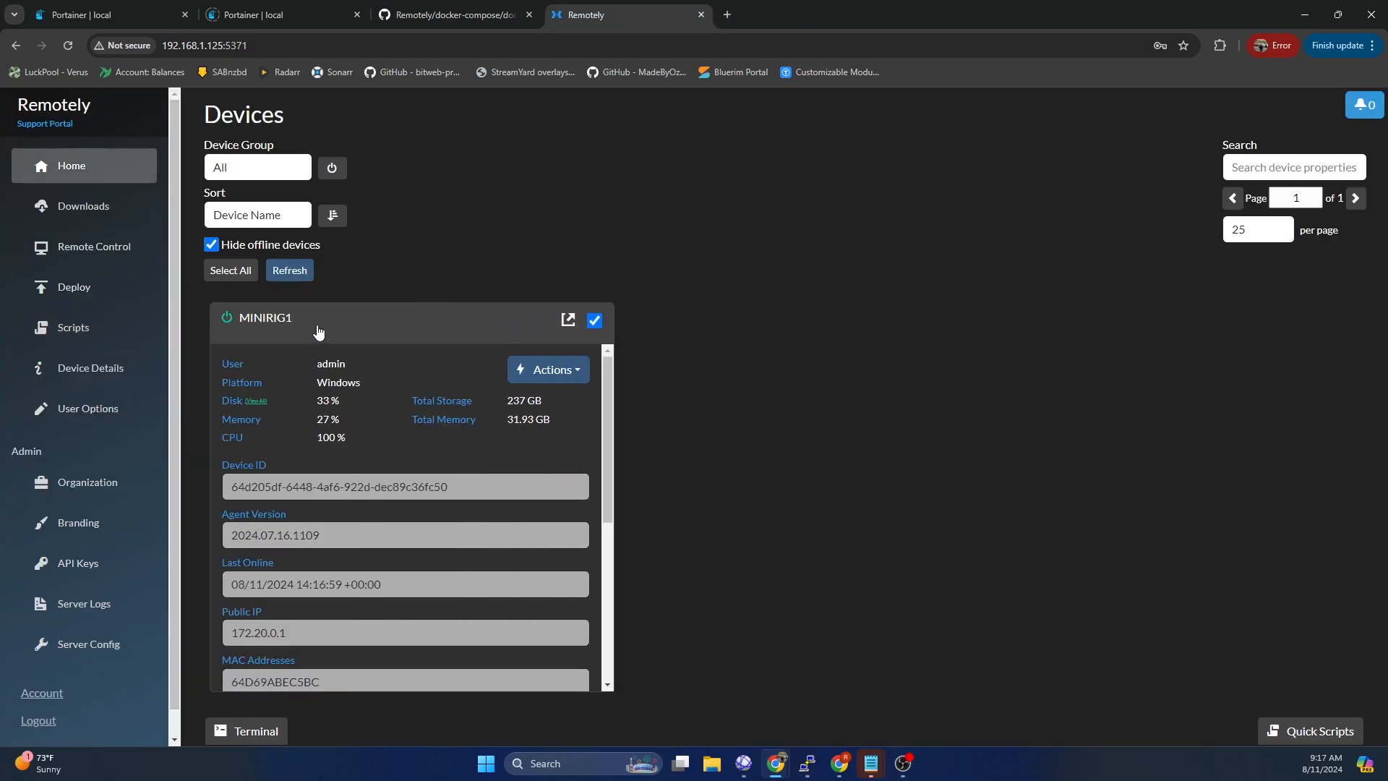
click(567, 372)
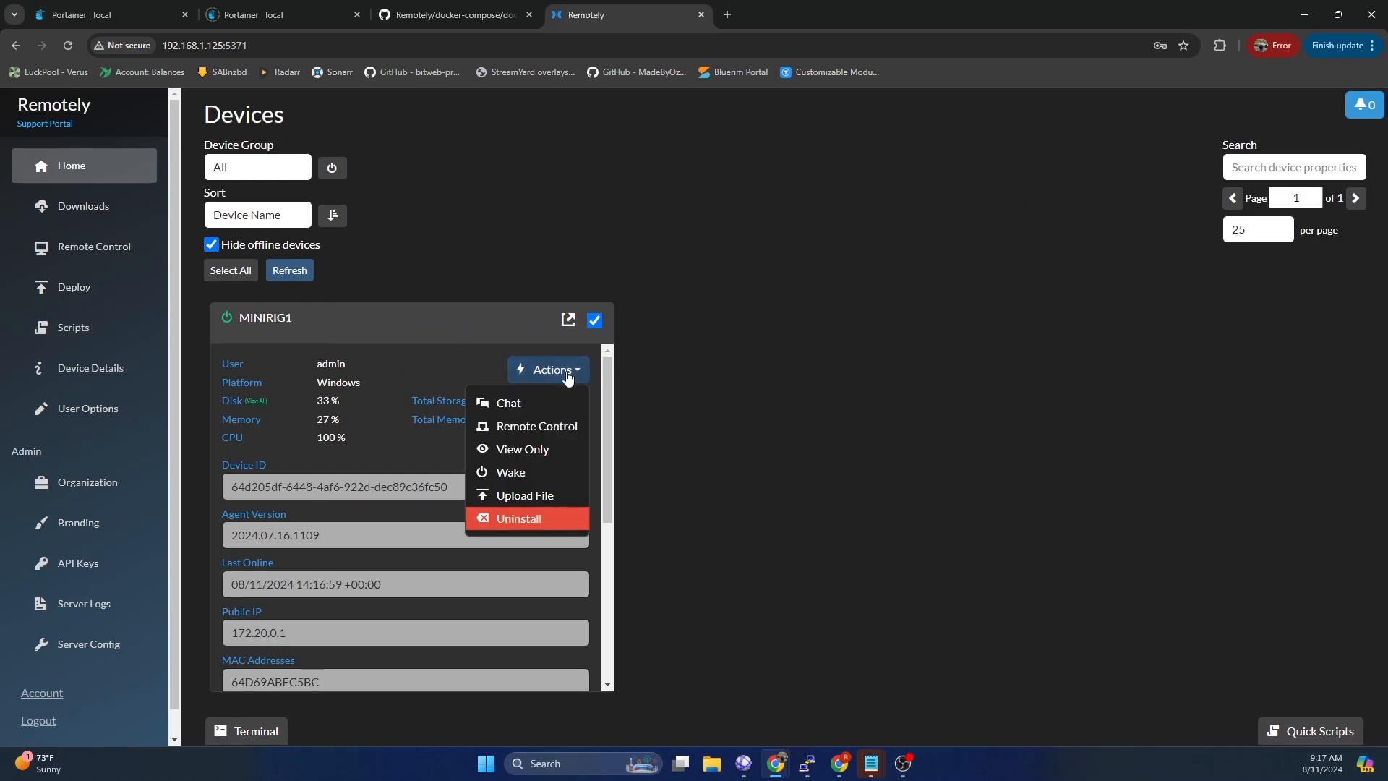
click(536, 426)
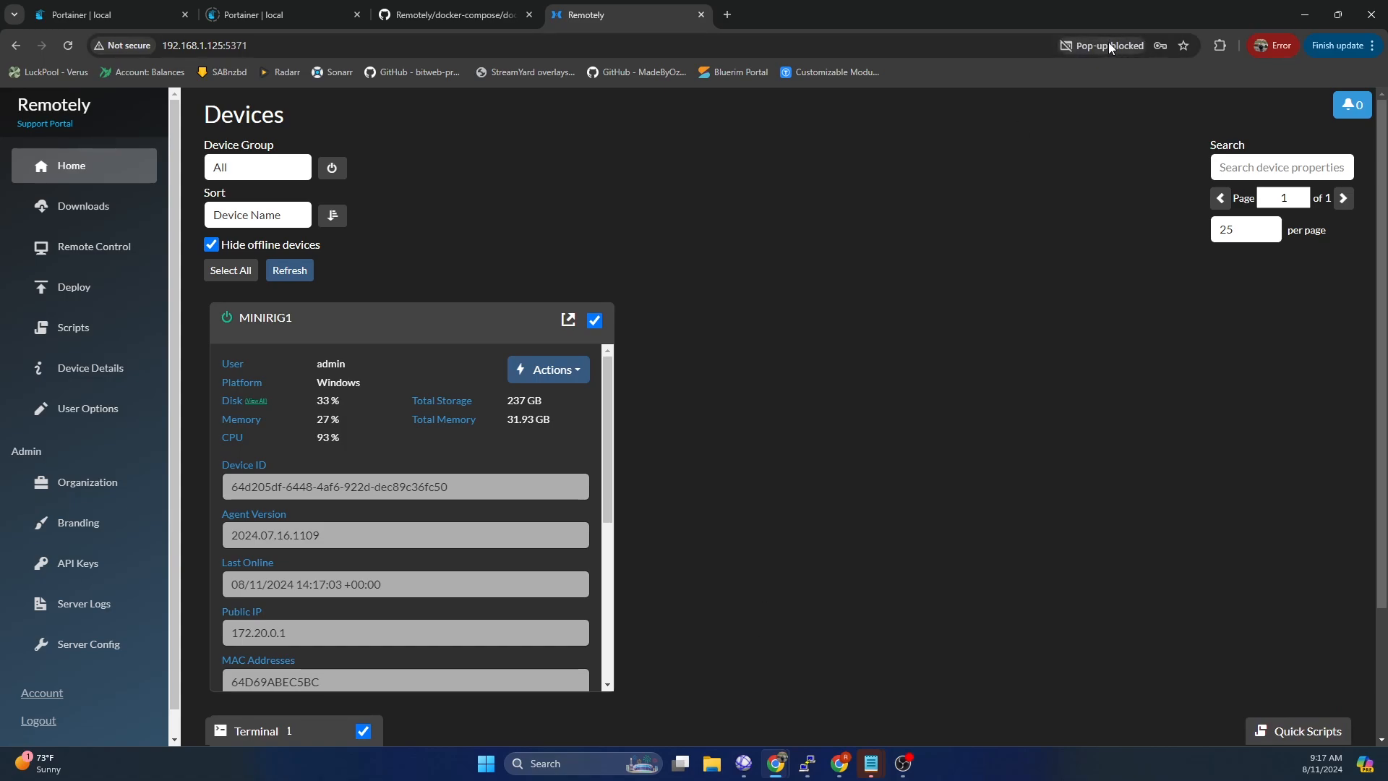
click(1108, 42)
click(1039, 120)
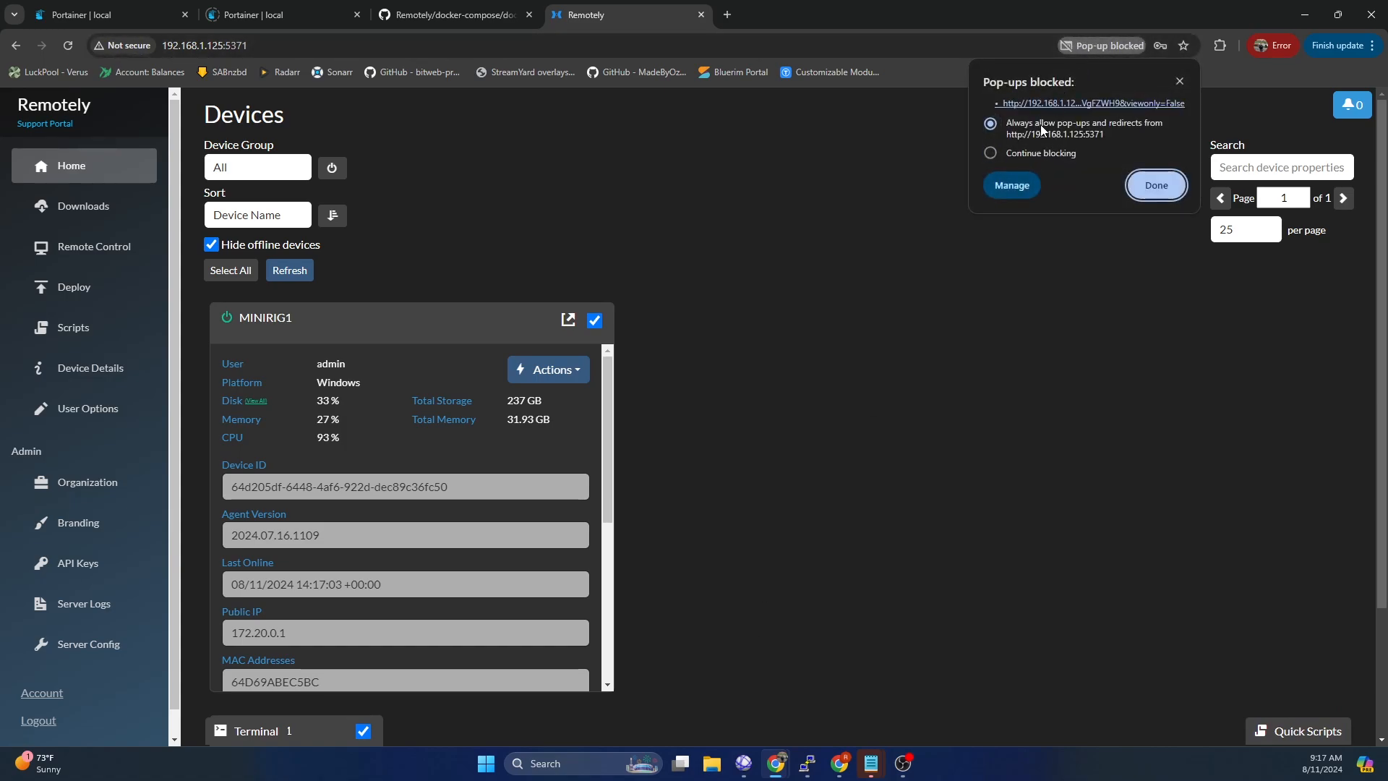
click(1164, 179)
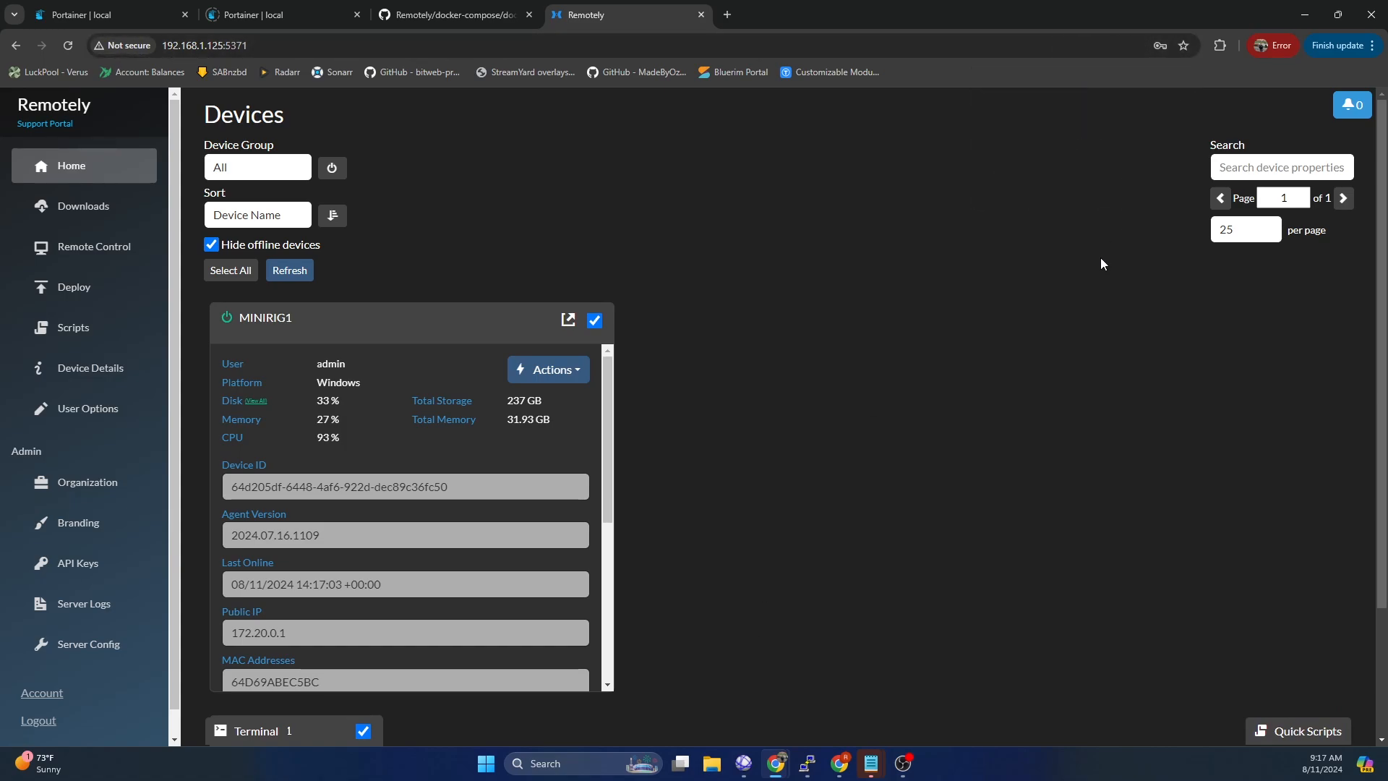
click(548, 370)
click(514, 428)
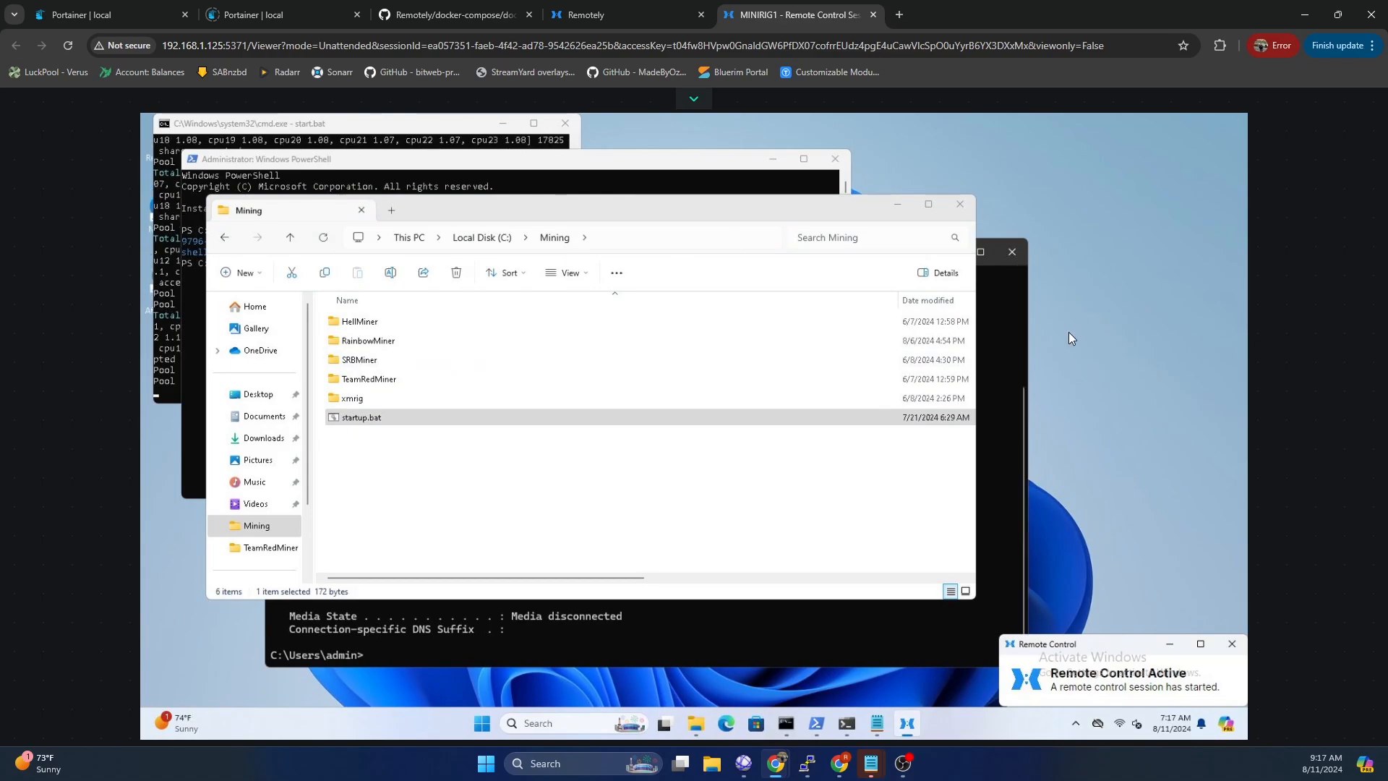
- Close the Mining folder window on MINIRIG1 through the Remotely remote control session
drag(1069, 332, 1101, 273)
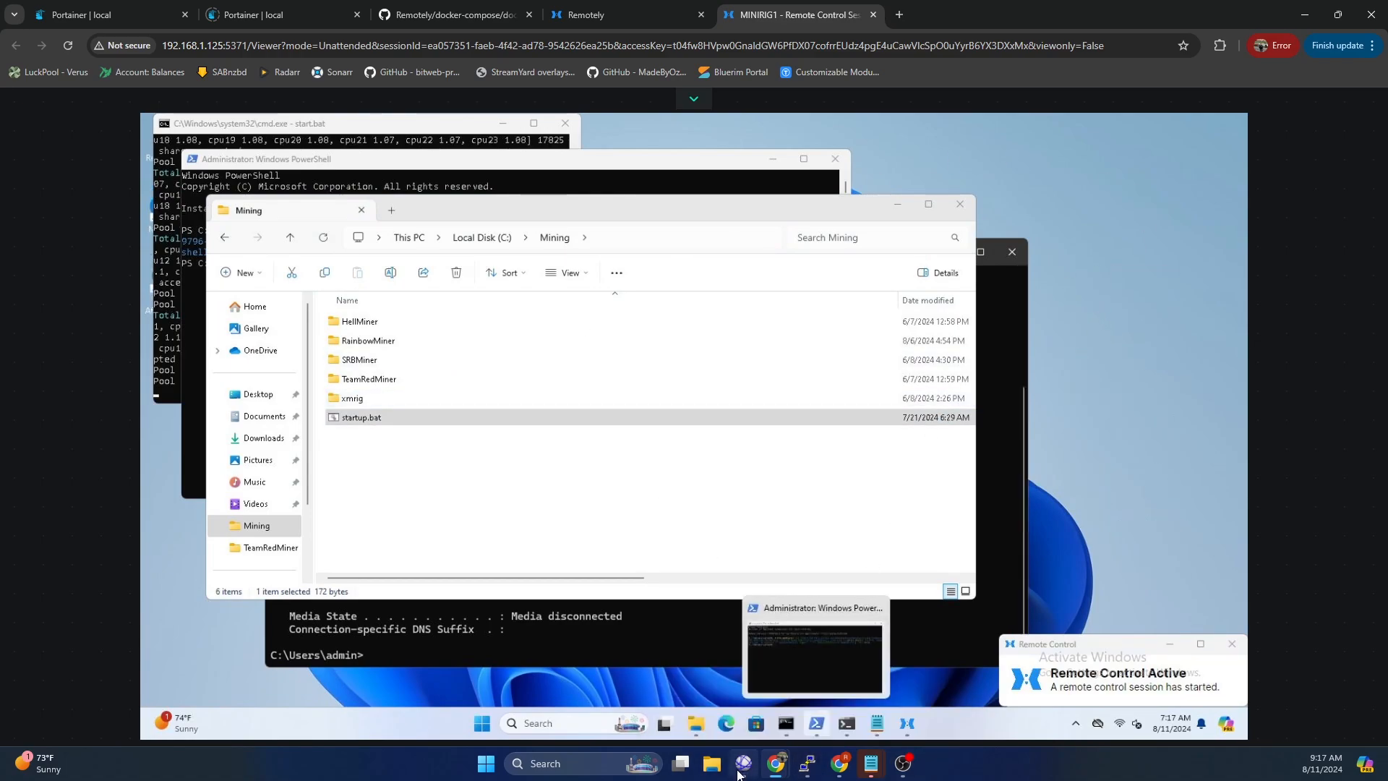
mouse_move(745, 764)
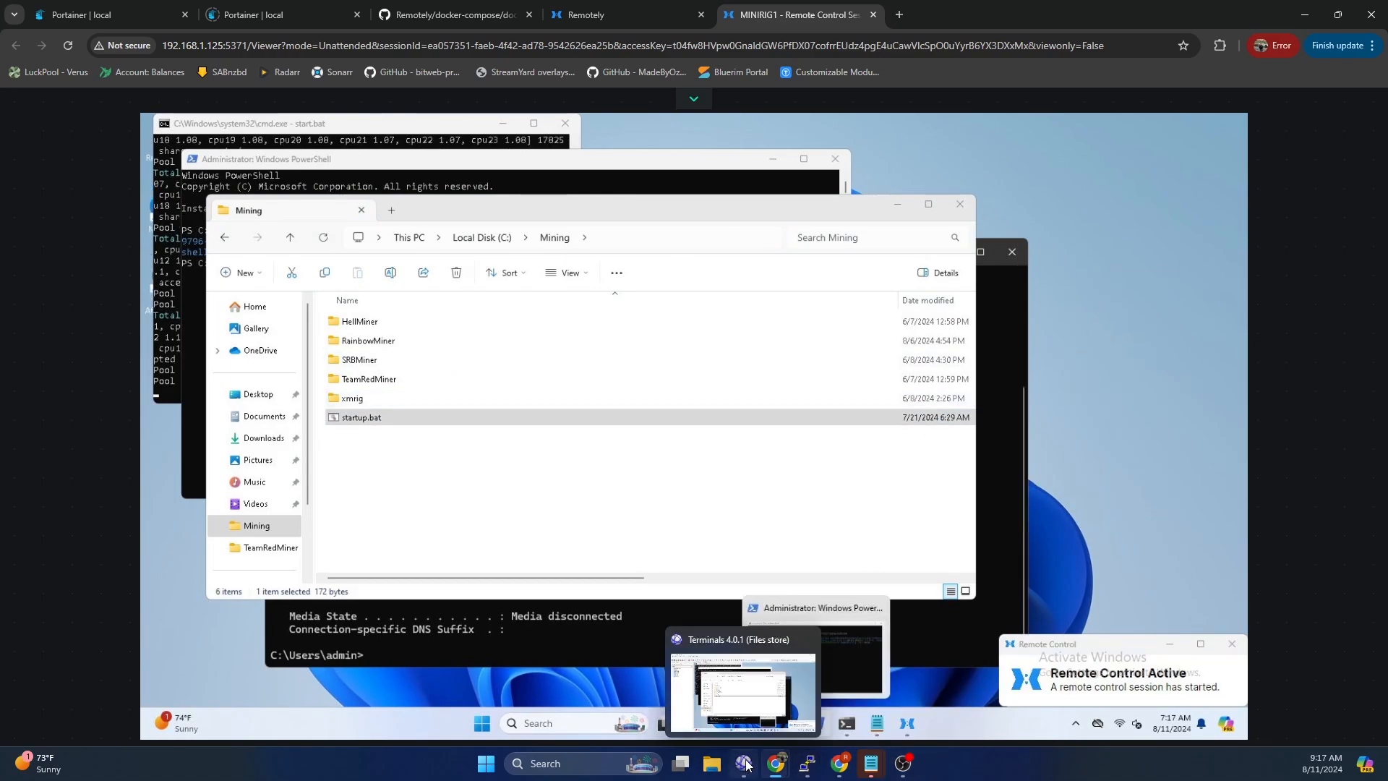
click(962, 210)
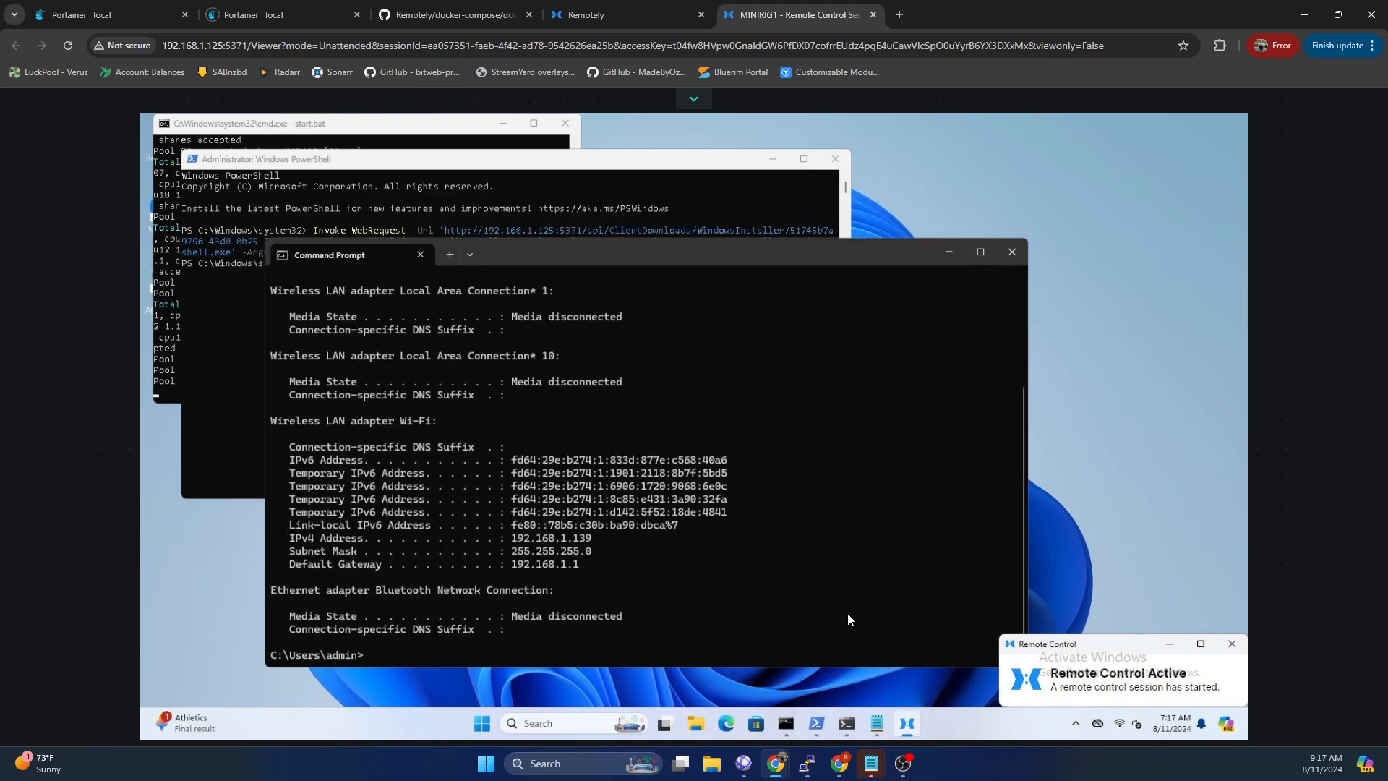
- Float the Terminals window over the Remotely session, close MINIRIG1's Command Prompt and PowerShell windows in it, and minimize Terminals
click(748, 772)
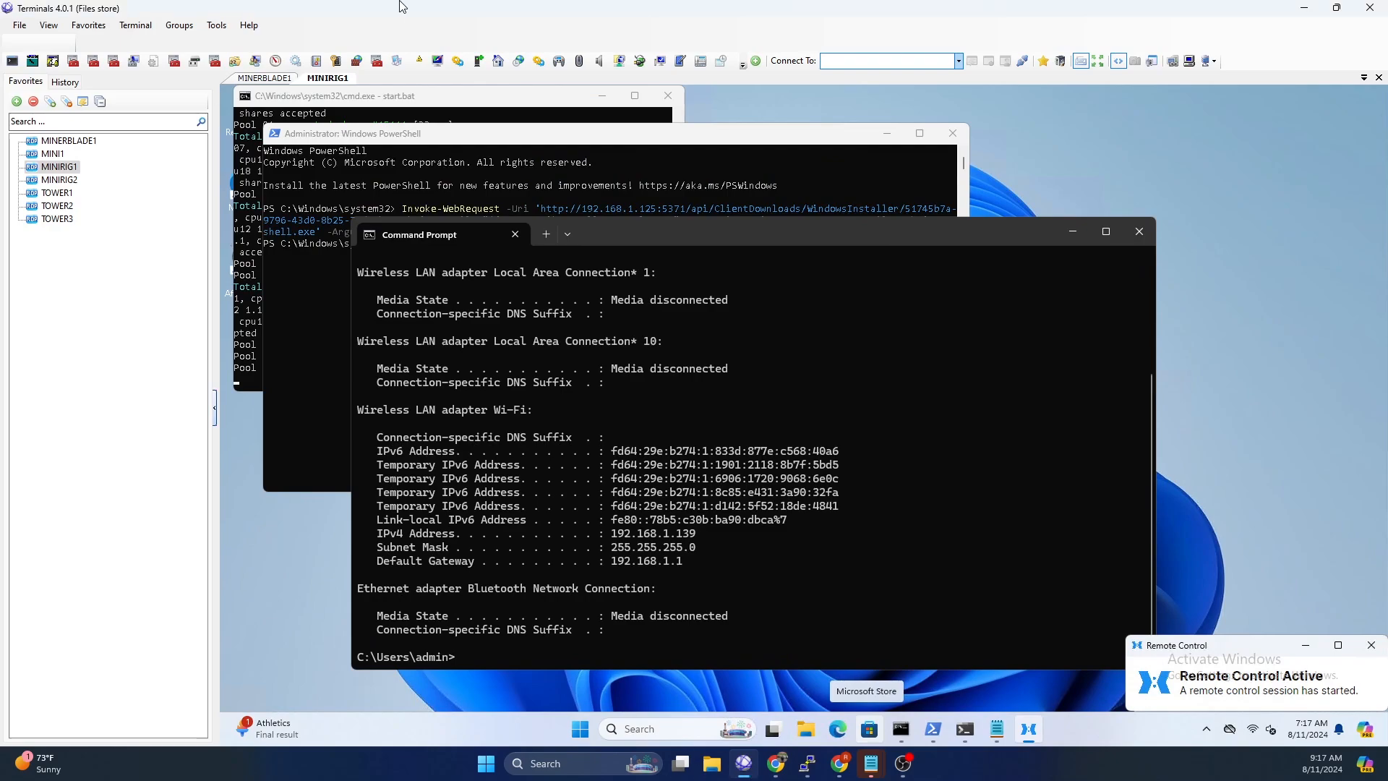
drag(400, 5, 954, 71)
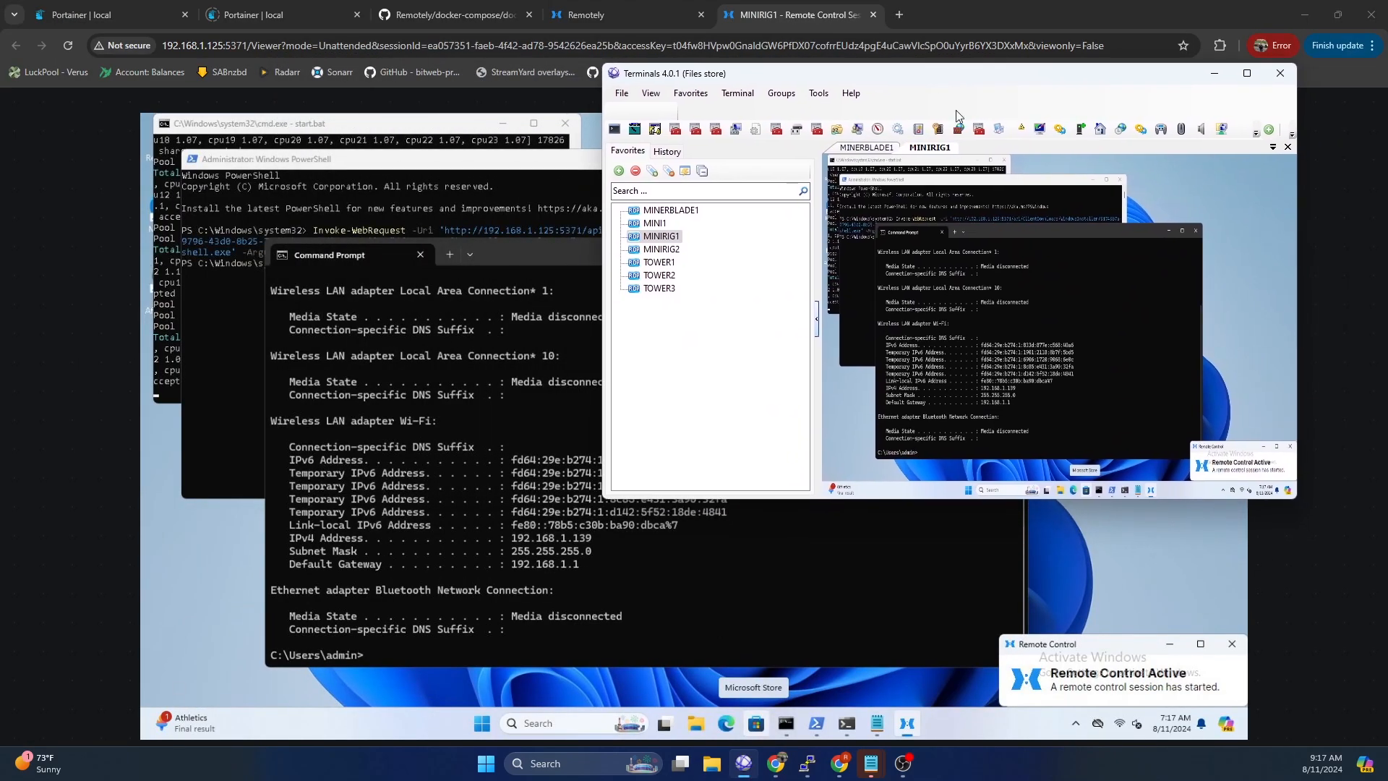
click(1196, 231)
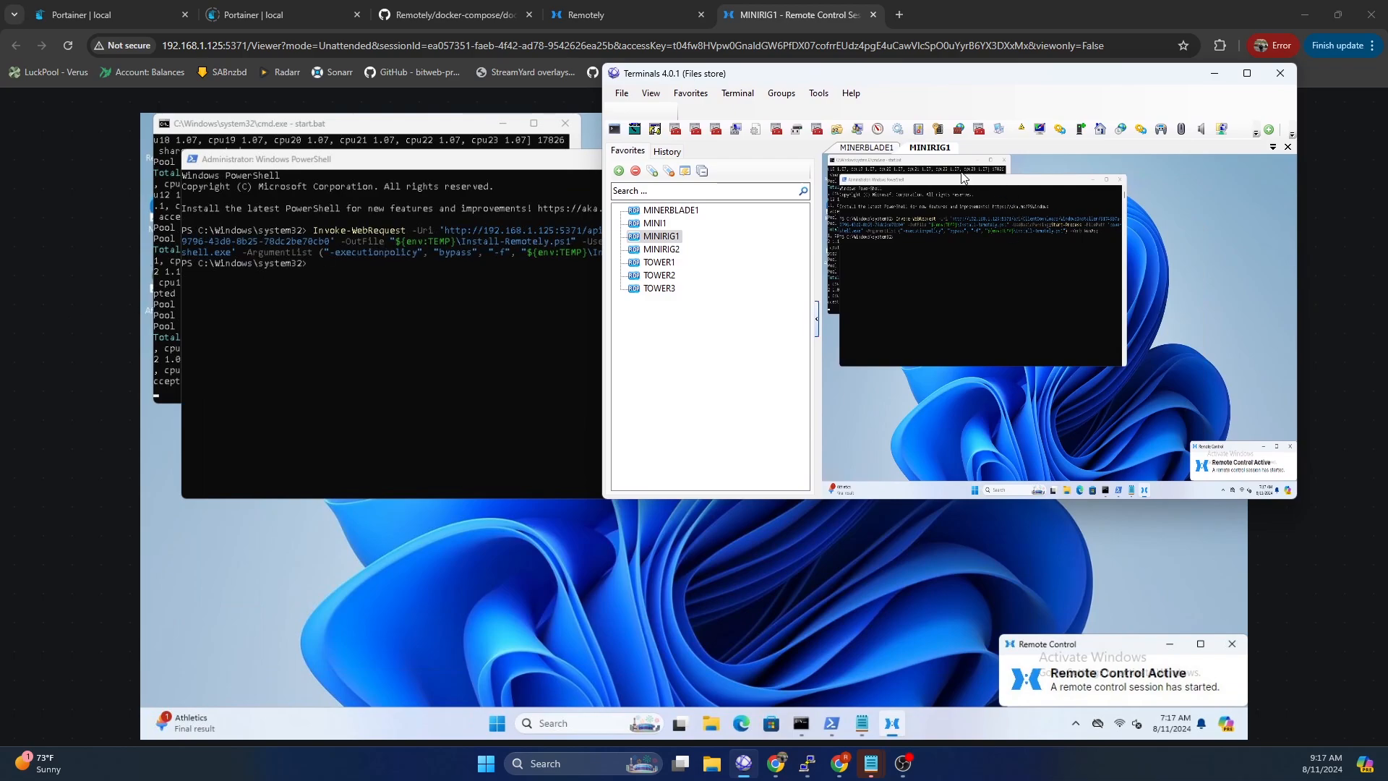
click(1122, 180)
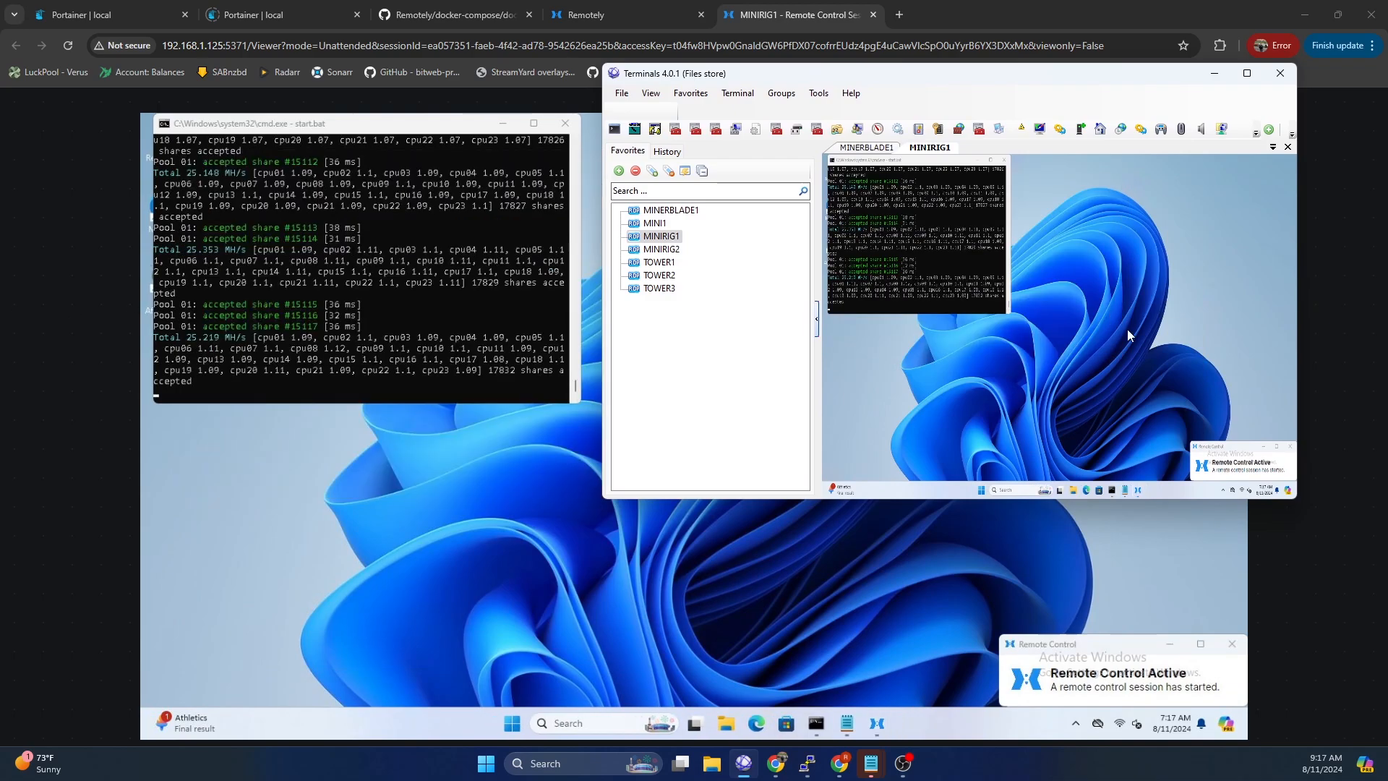
click(1214, 73)
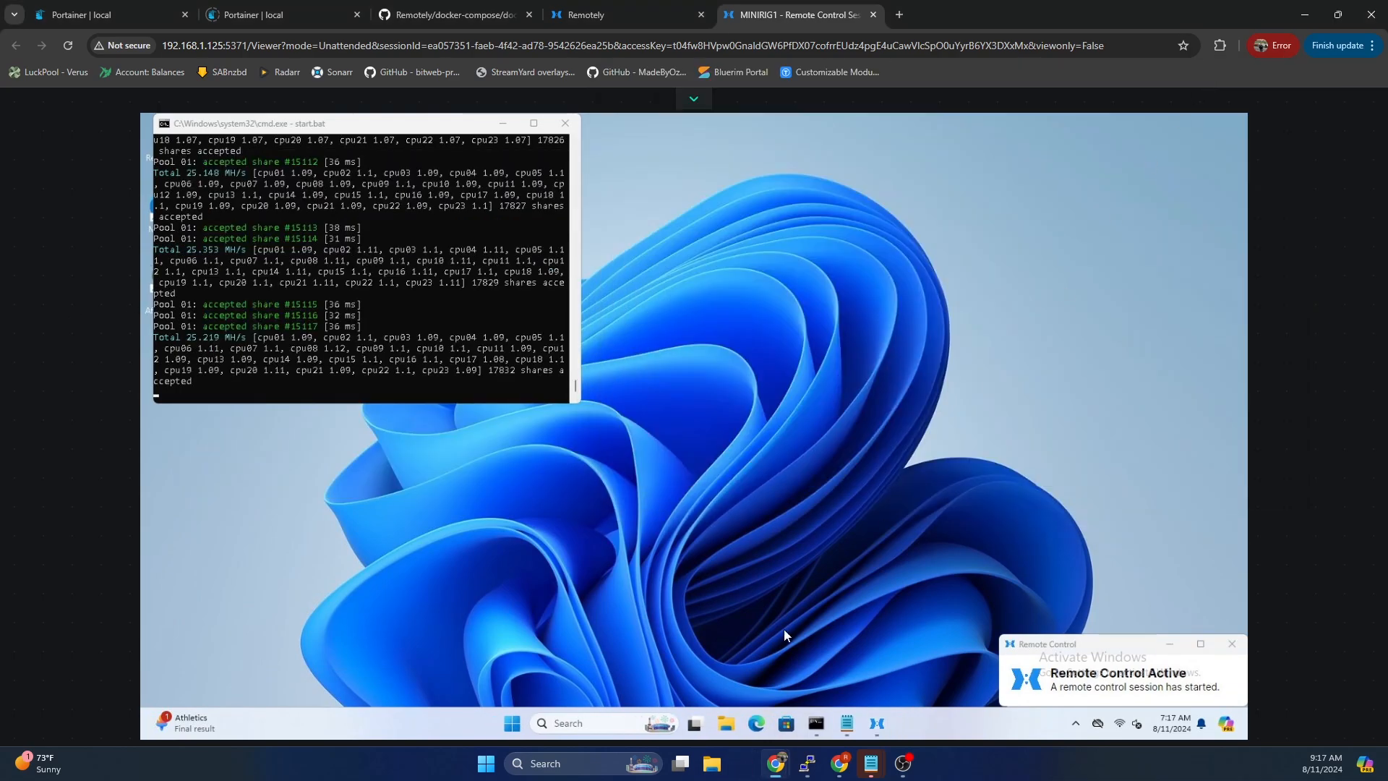
- Minimize the start.bat window in the remote control session, maximize Terminals to compare the desktop and return to the Remotely viewer
click(501, 124)
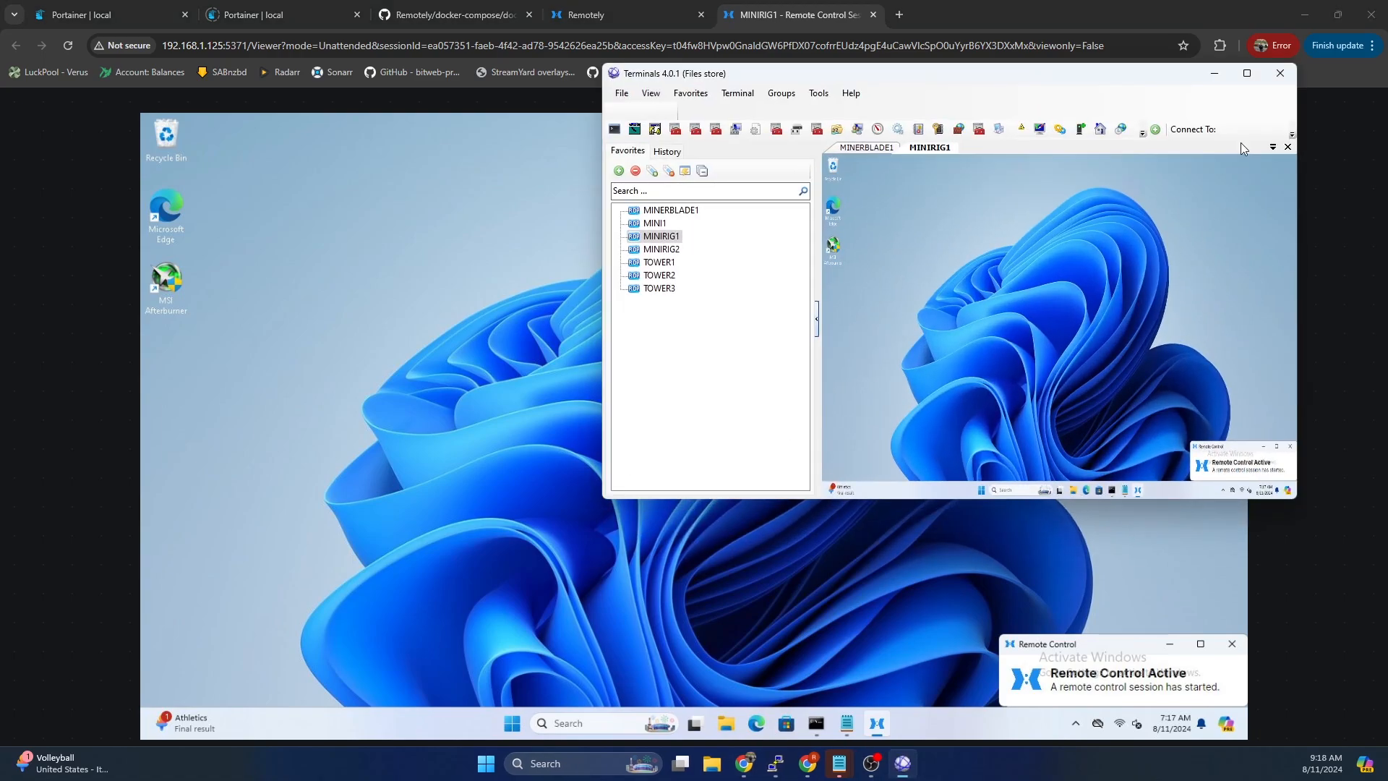
click(1242, 78)
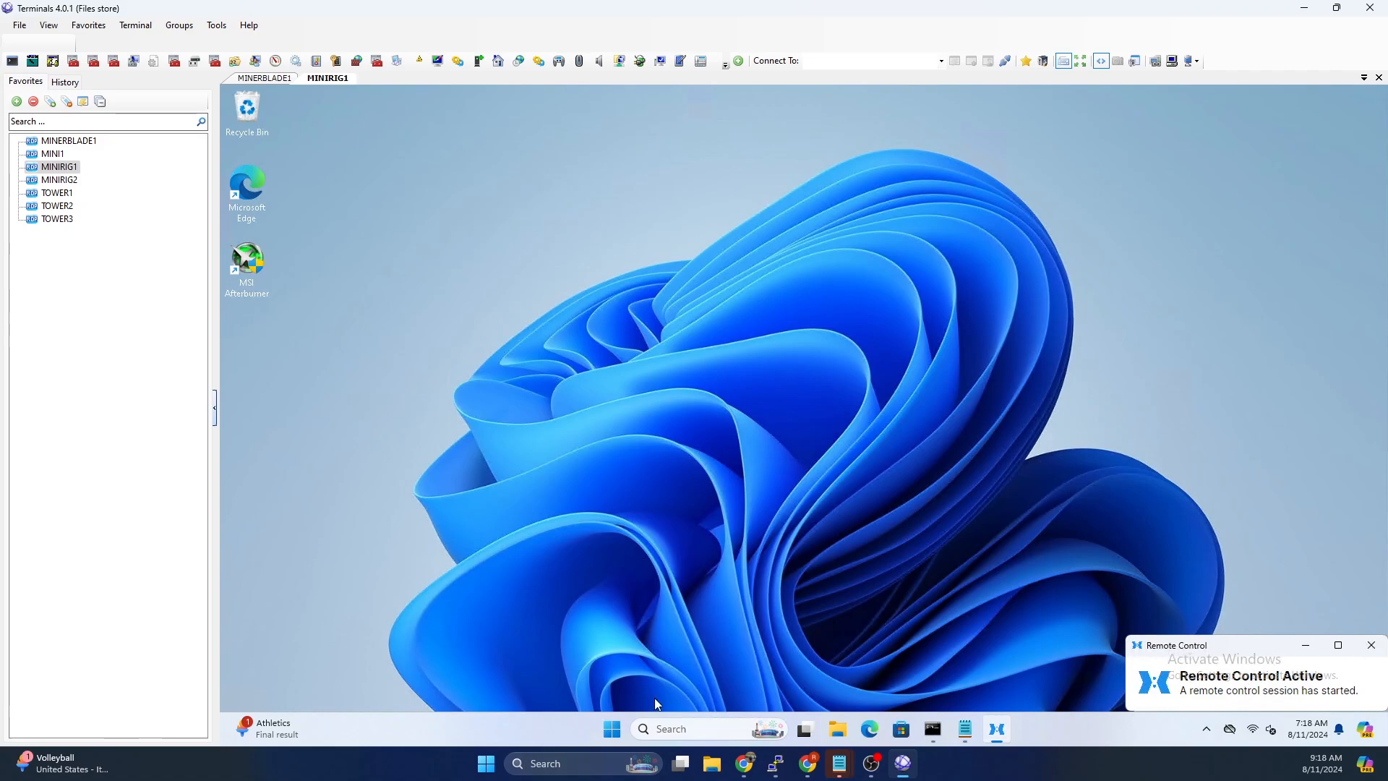
mouse_move(744, 763)
click(865, 705)
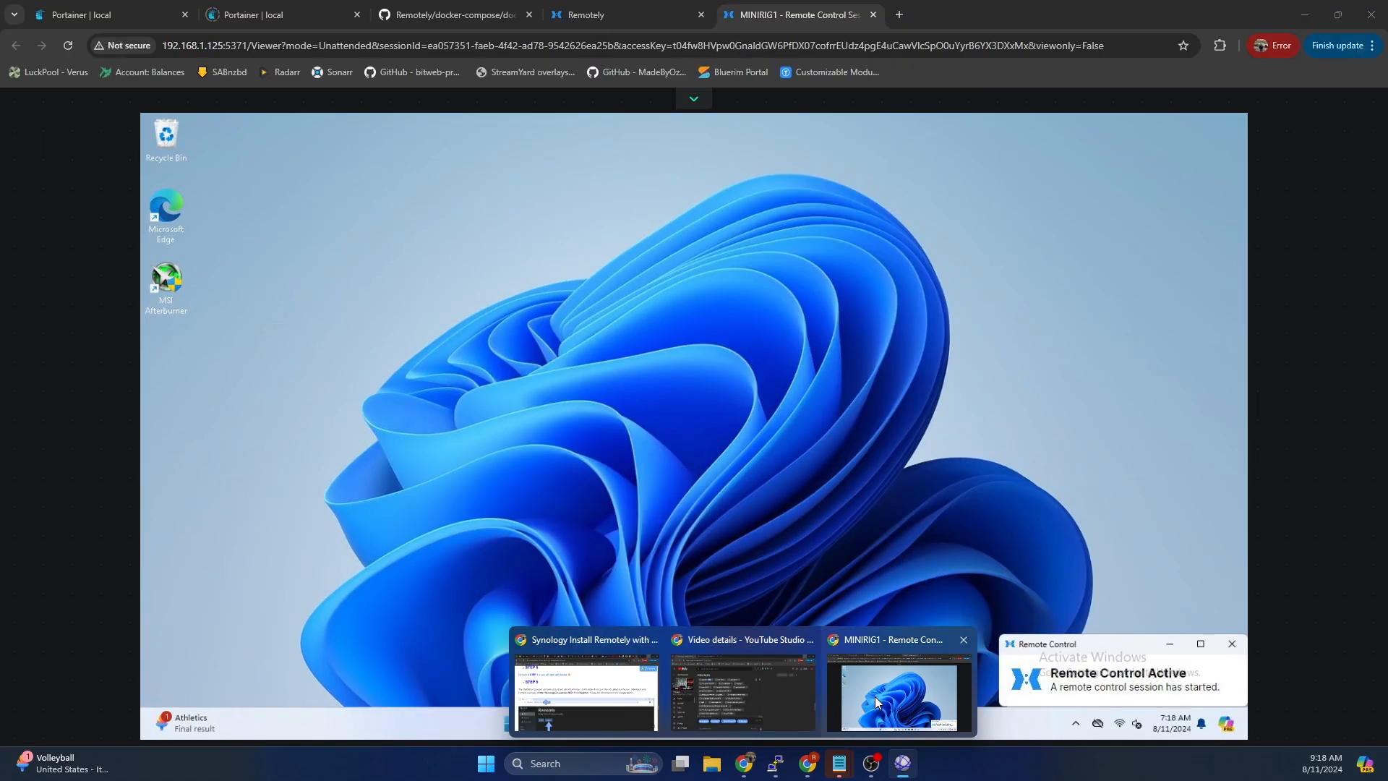
- Expand the remote control viewer's toolbar and look at the monitors available on MINIRIG1
drag(501, 302, 659, 391)
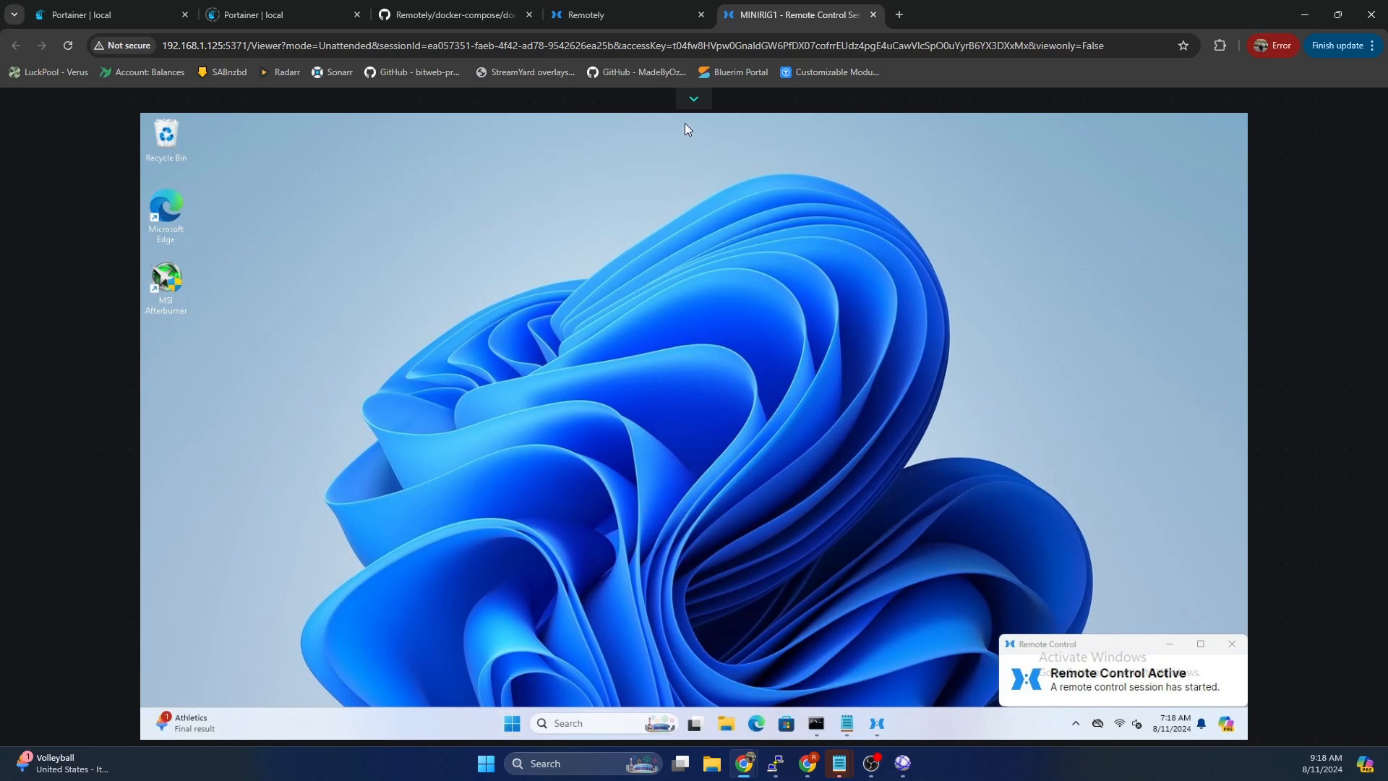
click(693, 99)
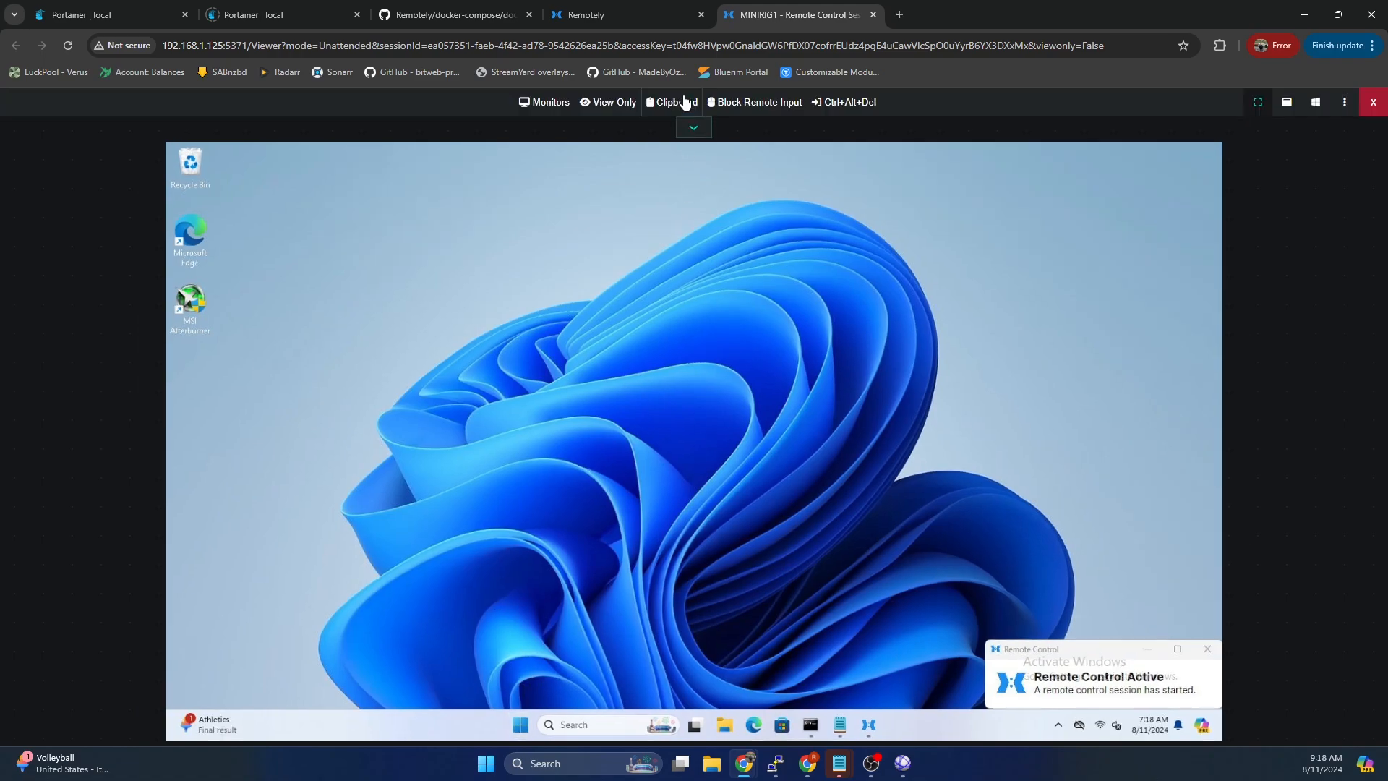
click(541, 102)
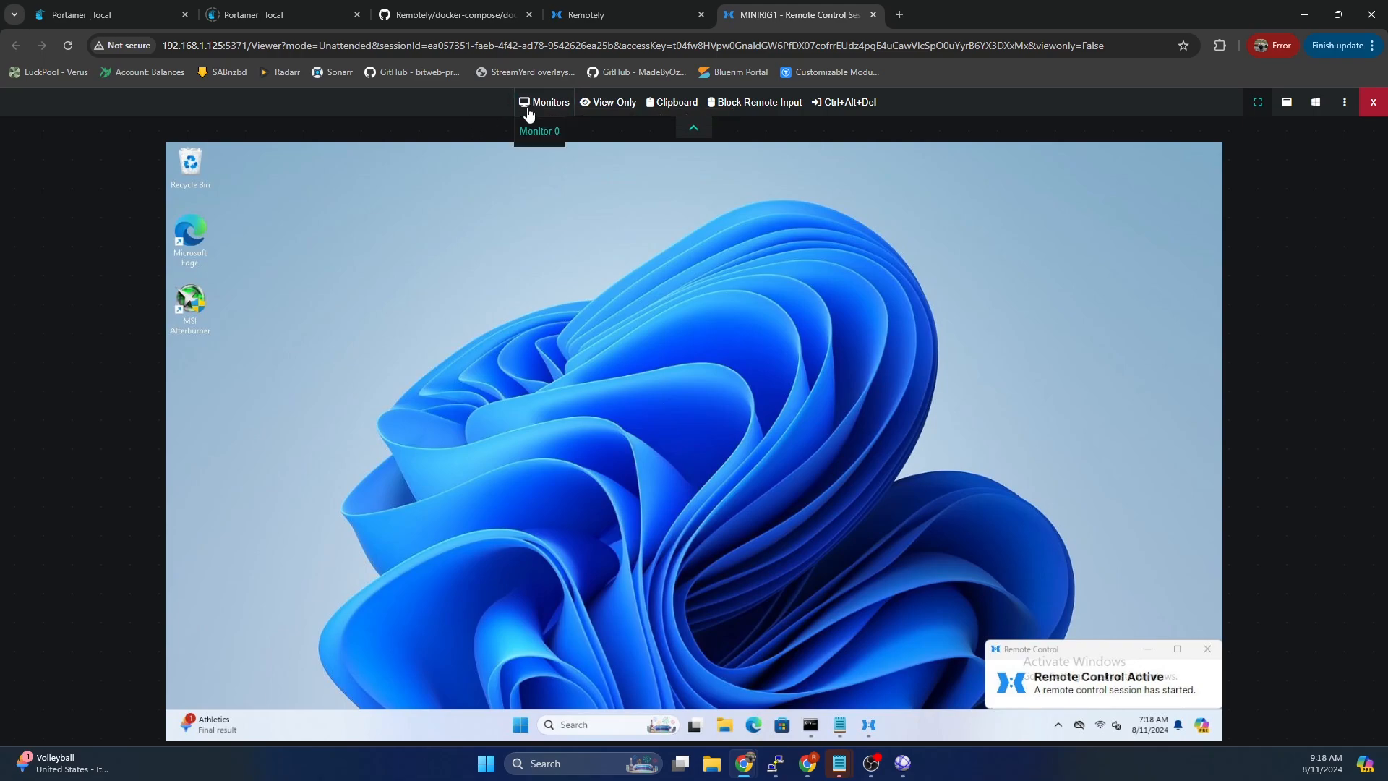
click(549, 236)
- Launch regedit on MINIRIG1 through the remote session, approving its User Account Control request, and close Registry Editor again
click(519, 720)
text(regedit)
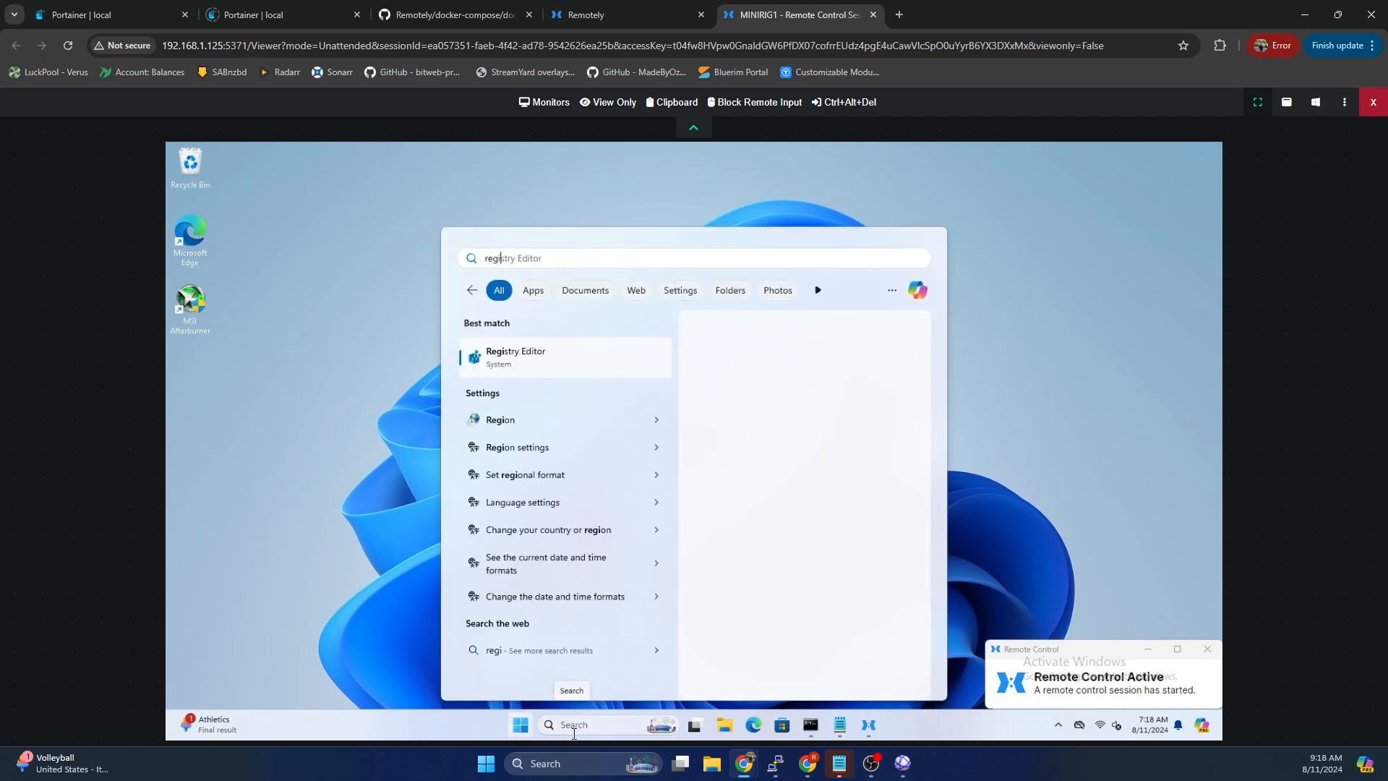
key(Return)
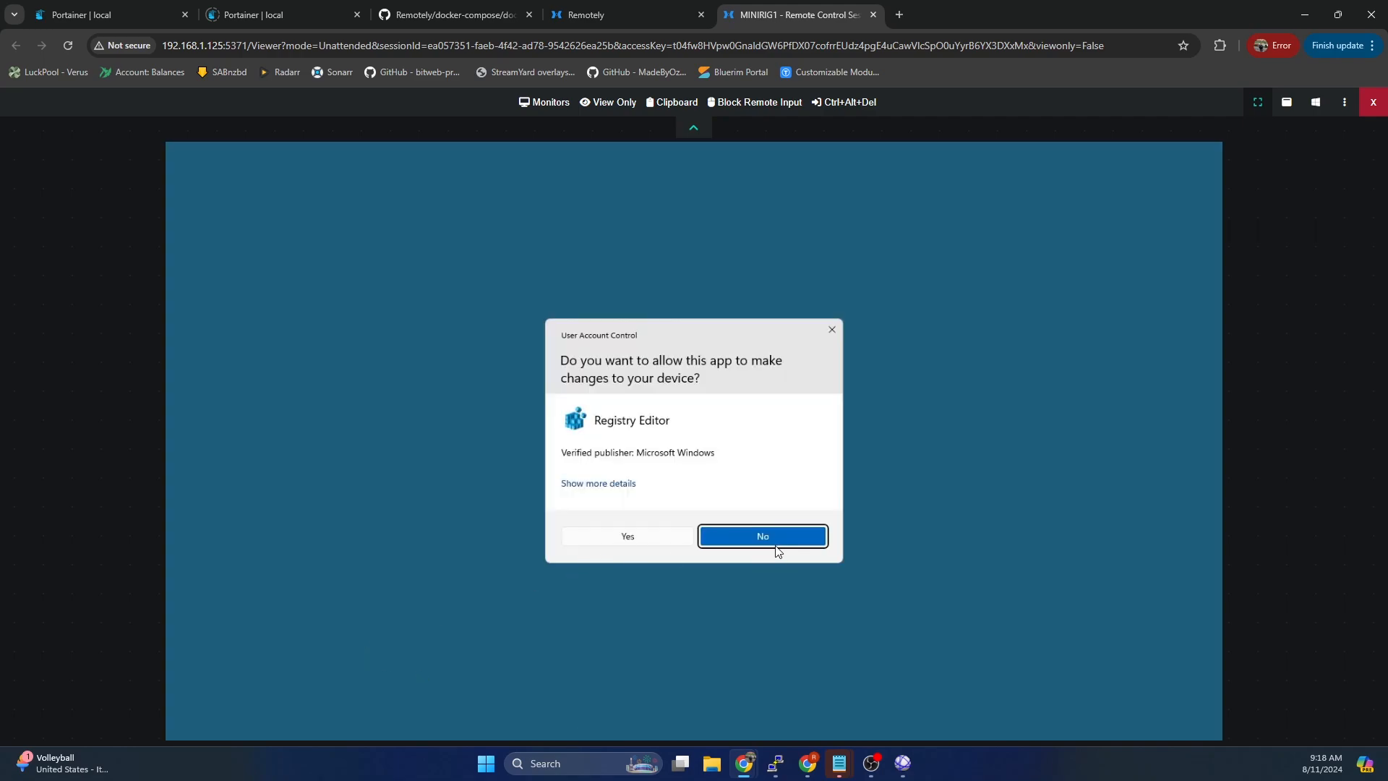
click(647, 537)
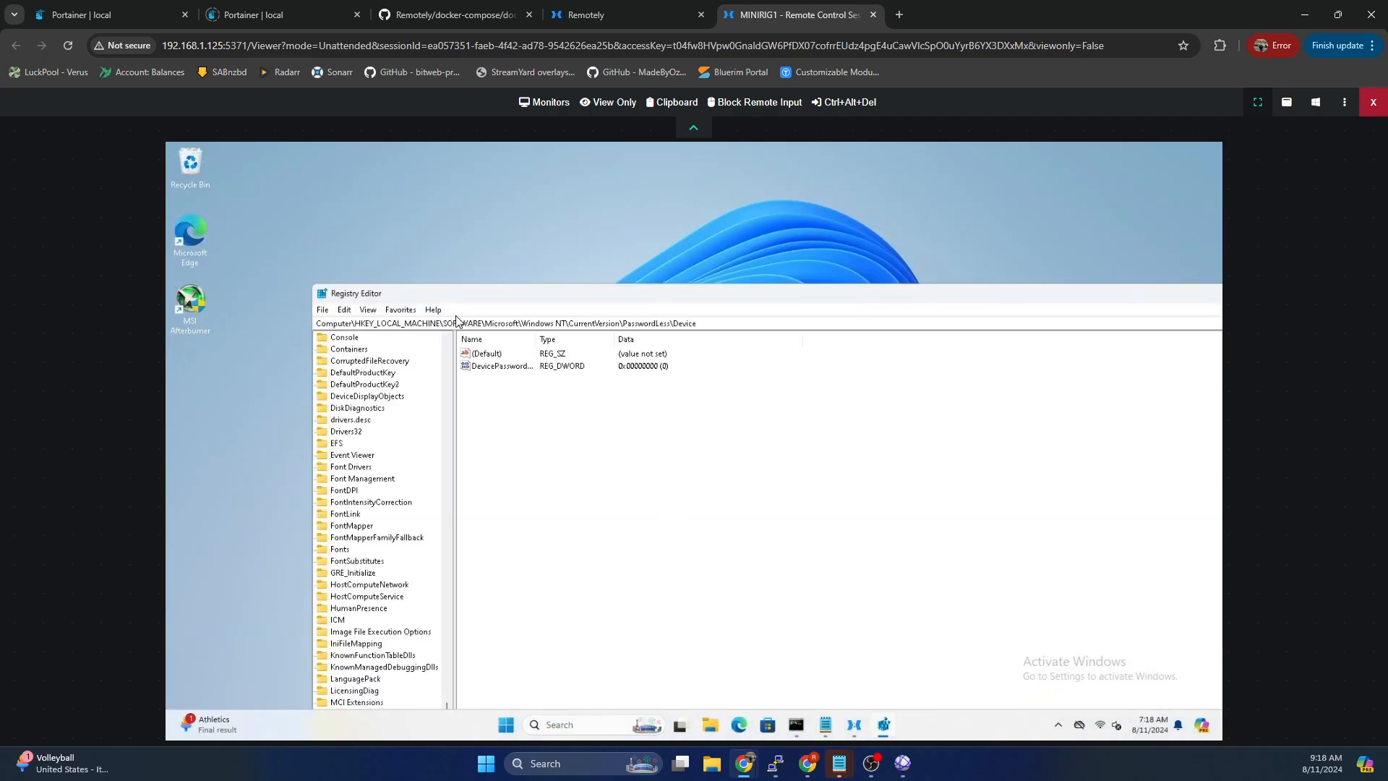
drag(1163, 304, 856, 203)
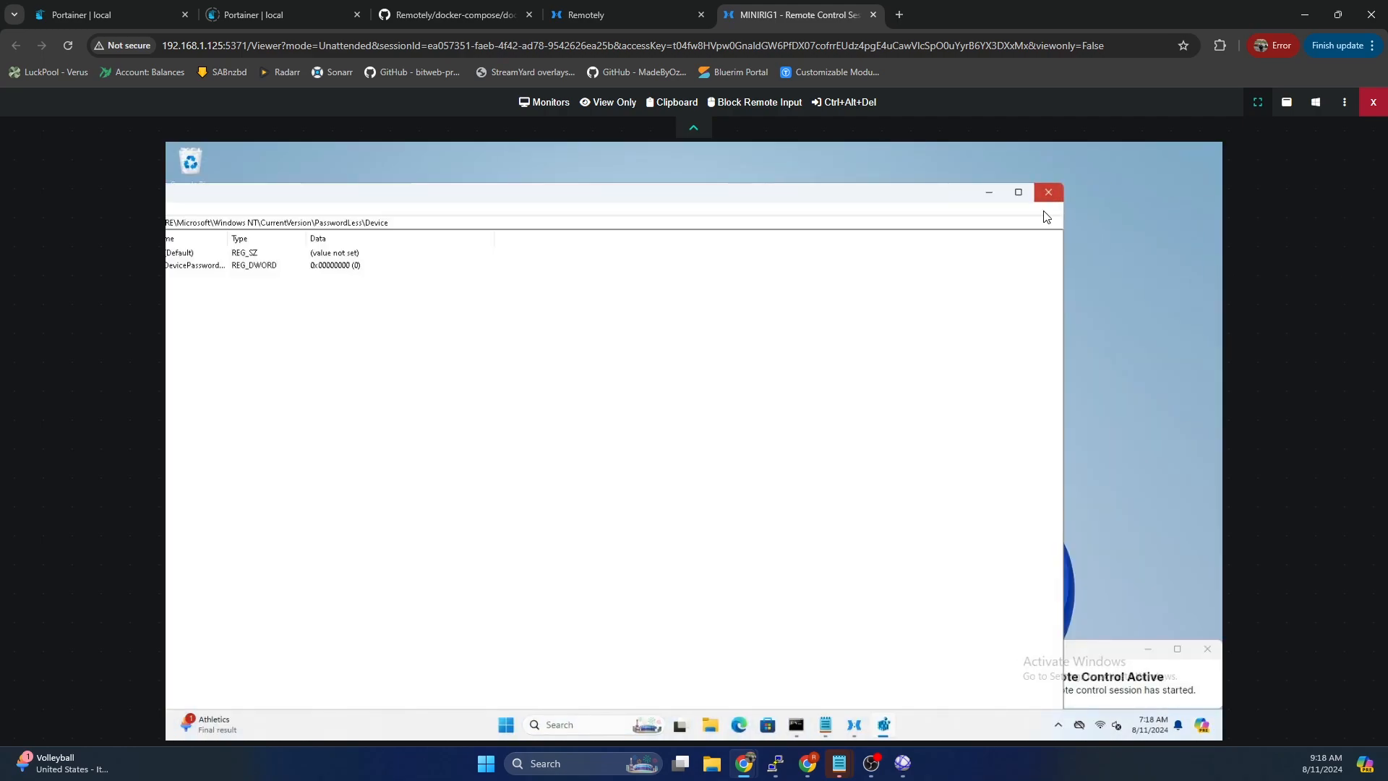
click(1049, 197)
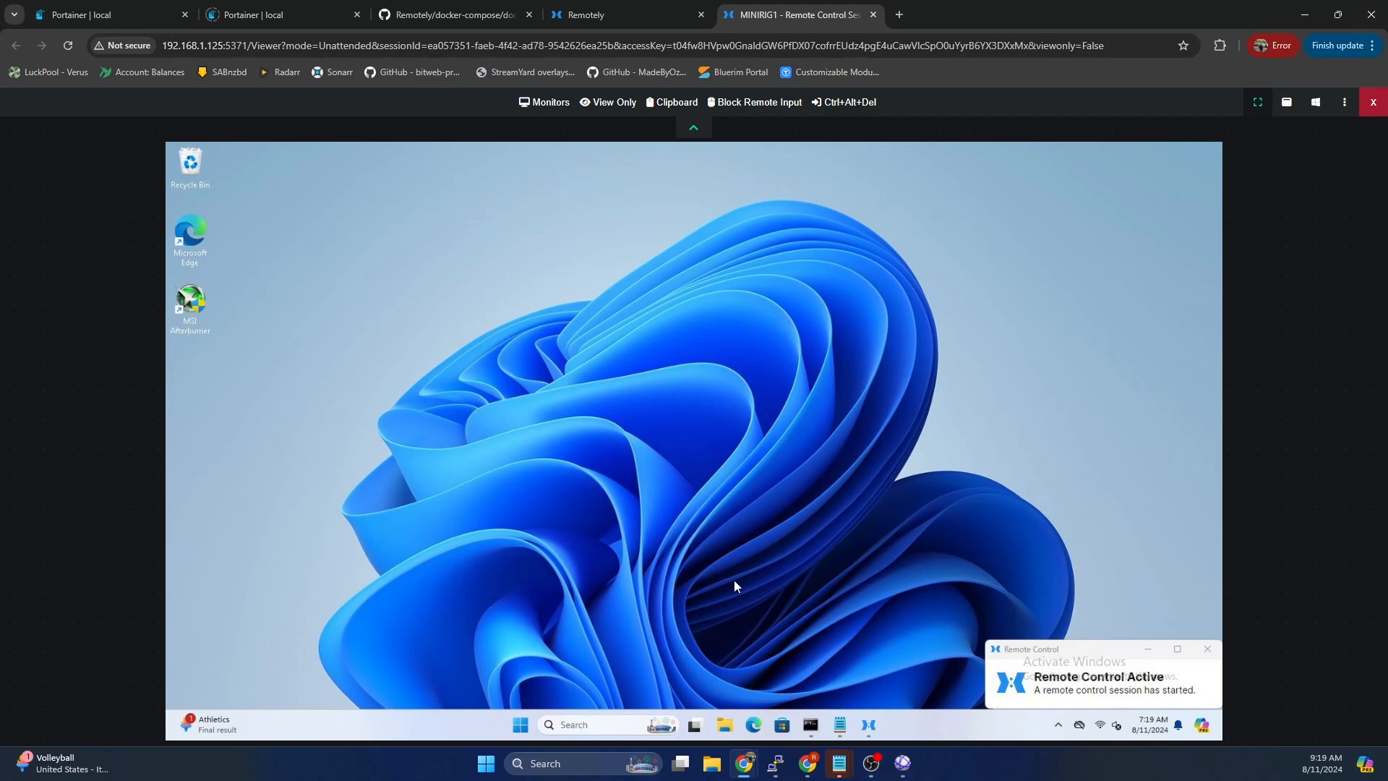
- Return to the Remotely Devices page, reload it and view the details of MINIRIG1
click(578, 16)
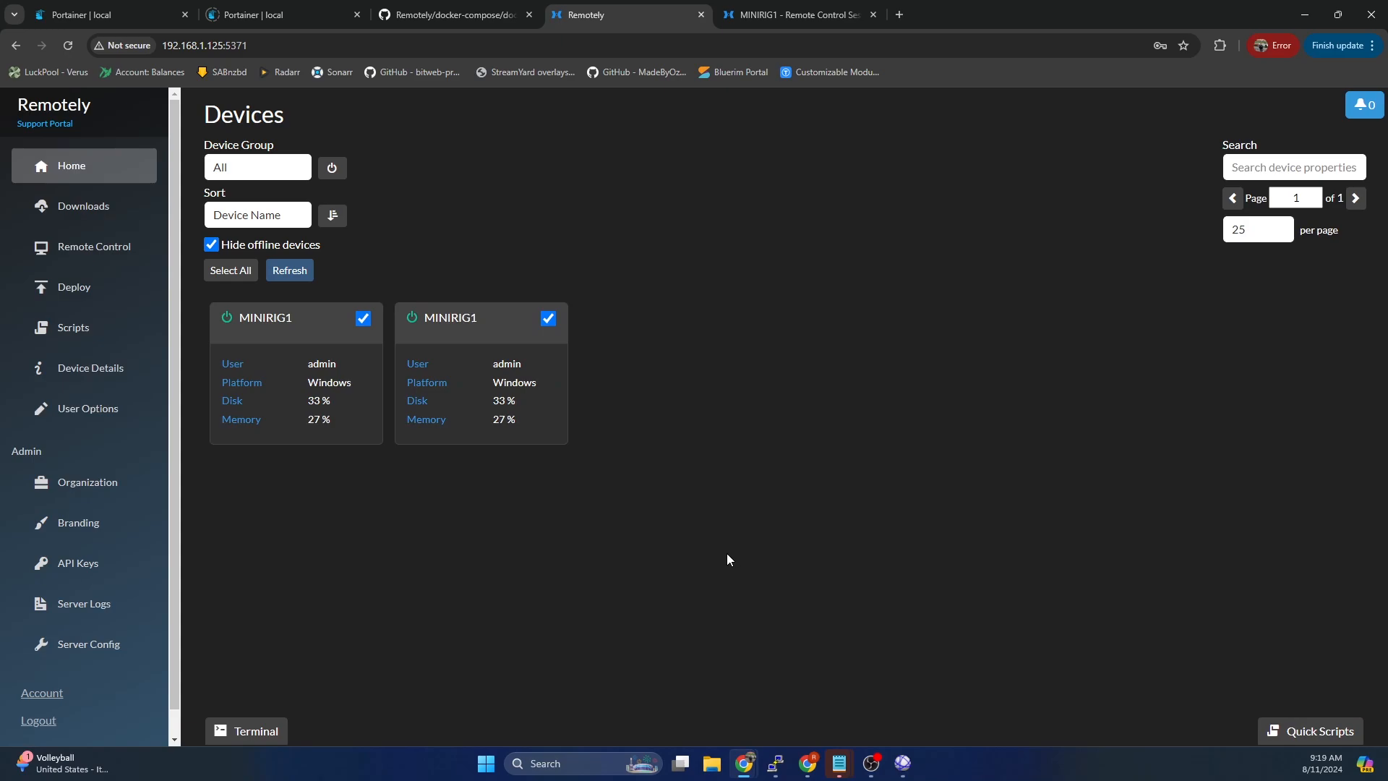
click(60, 45)
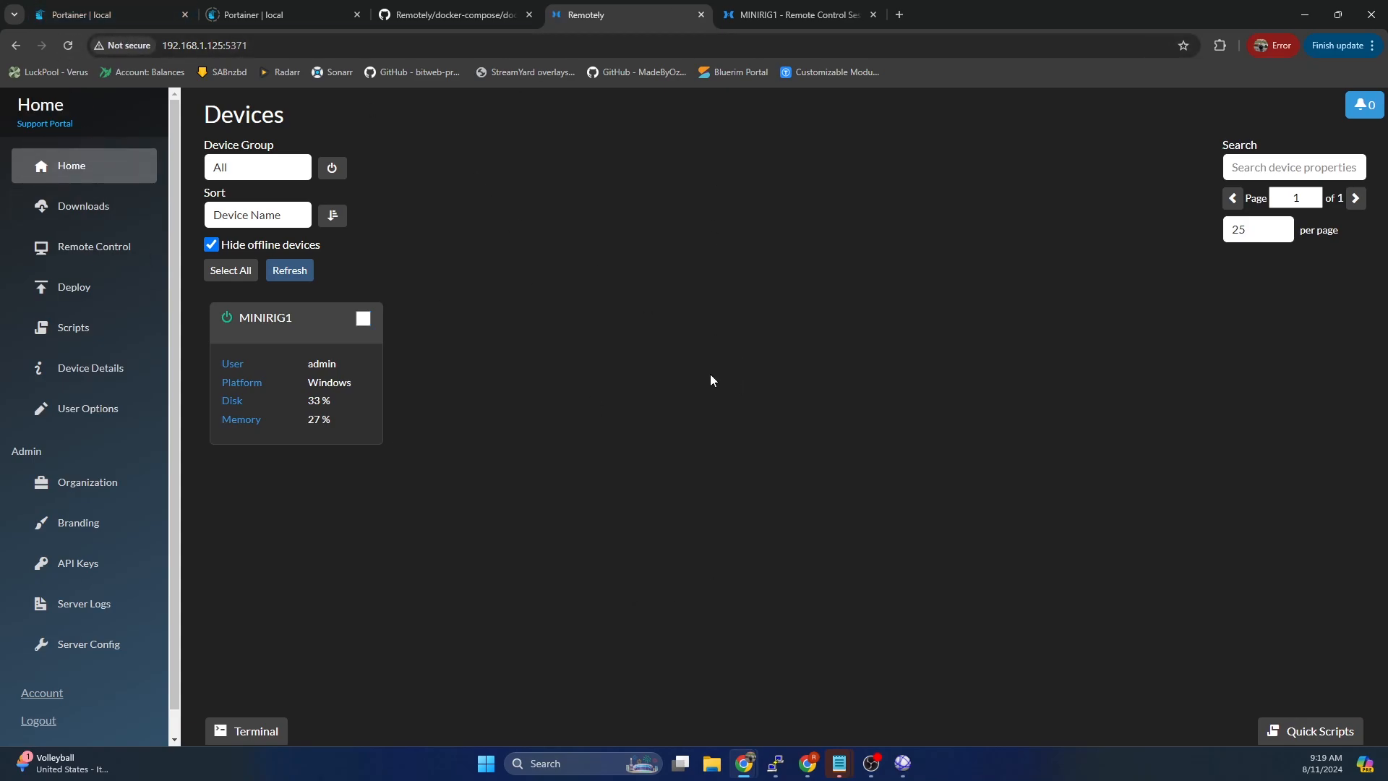
click(279, 333)
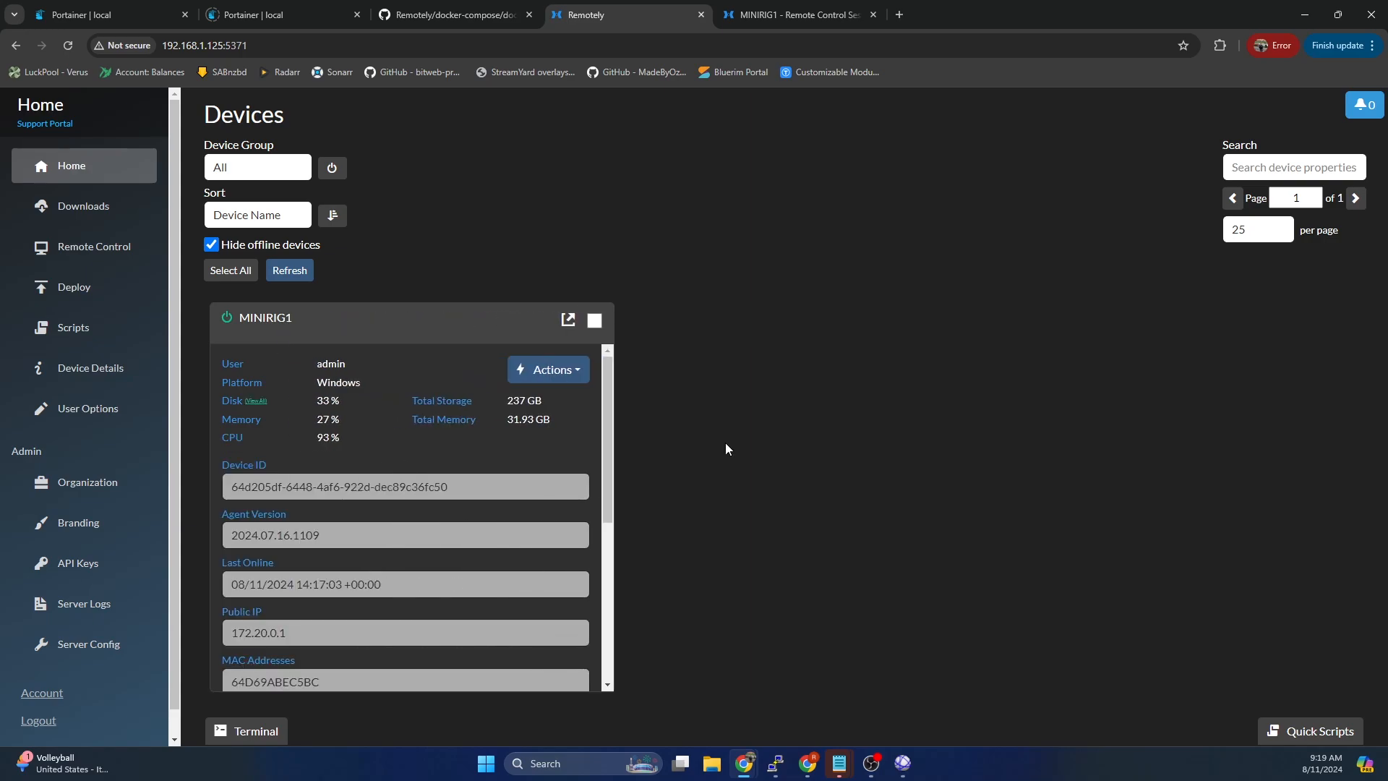
click(332, 323)
- Copy the Windows 10/11 (32-Bit and 64-Bit) persistent agent install command from Remotely's Deploy page
click(84, 292)
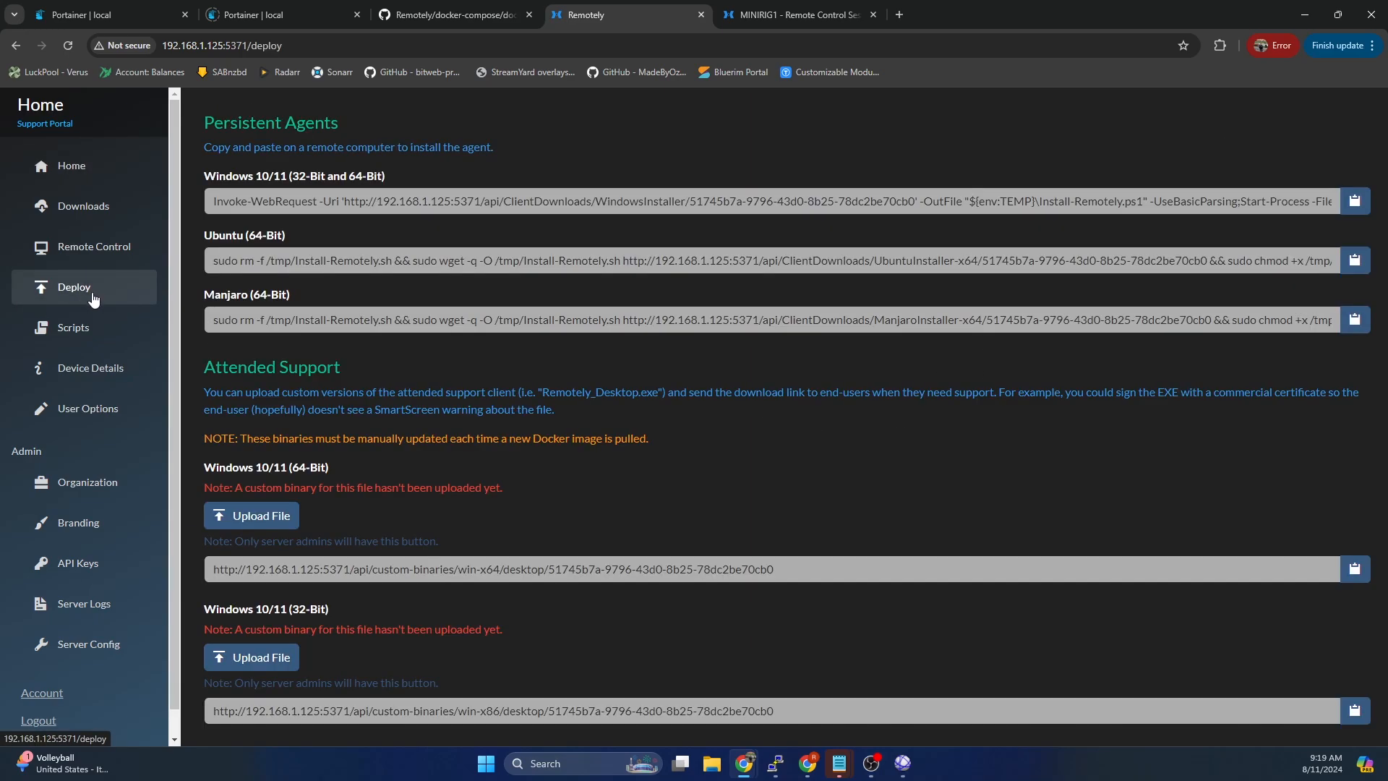
click(1173, 207)
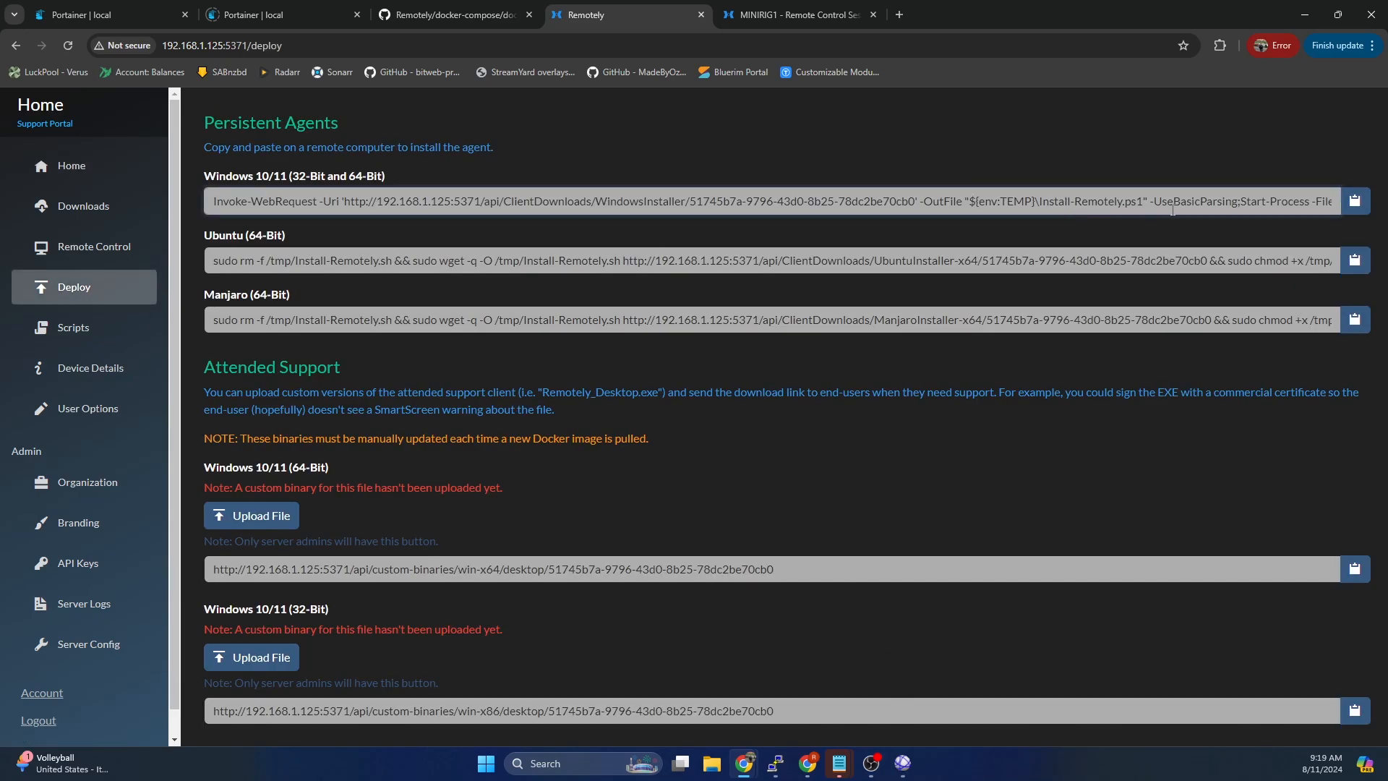
click(1094, 209)
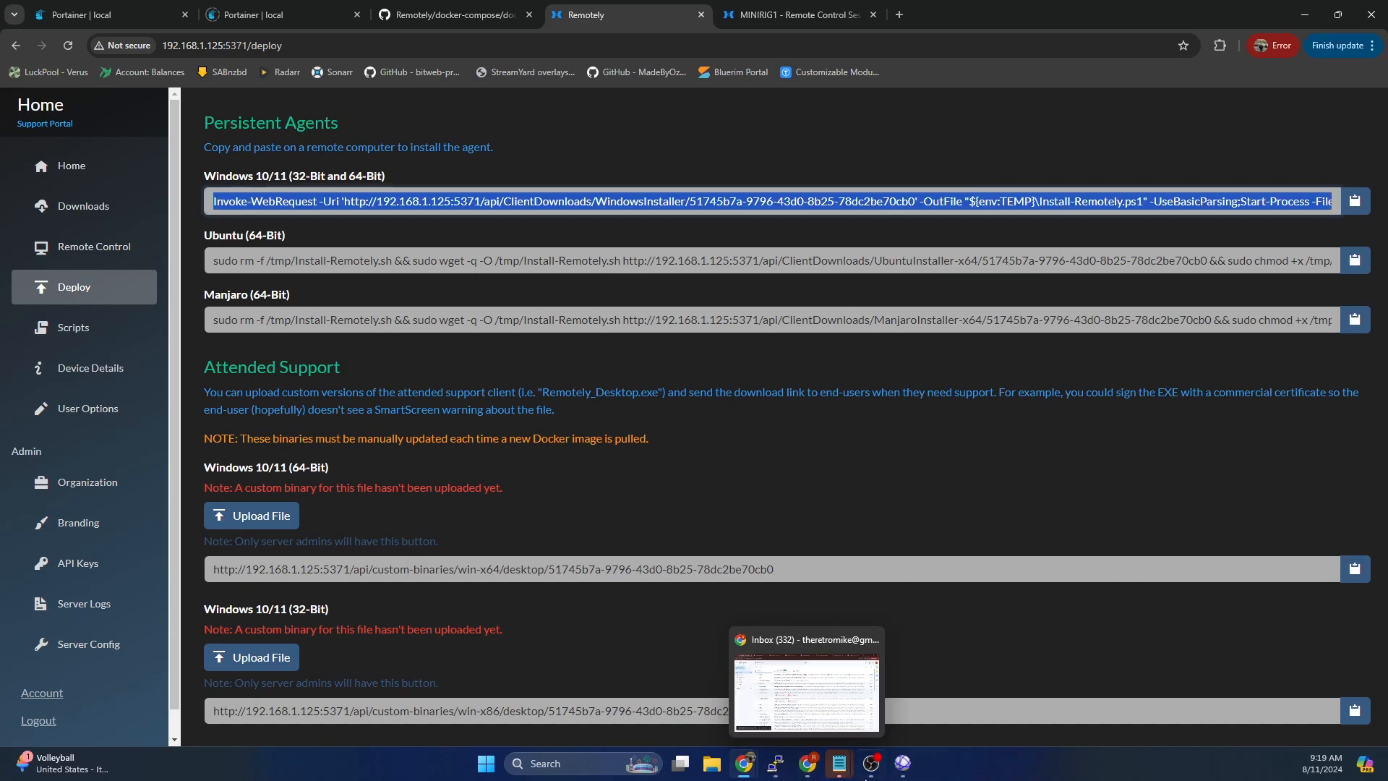
- Switch to Terminals and connect to MINIRIG2, TOWER1, TOWER2 and MINERBLADE1
click(902, 764)
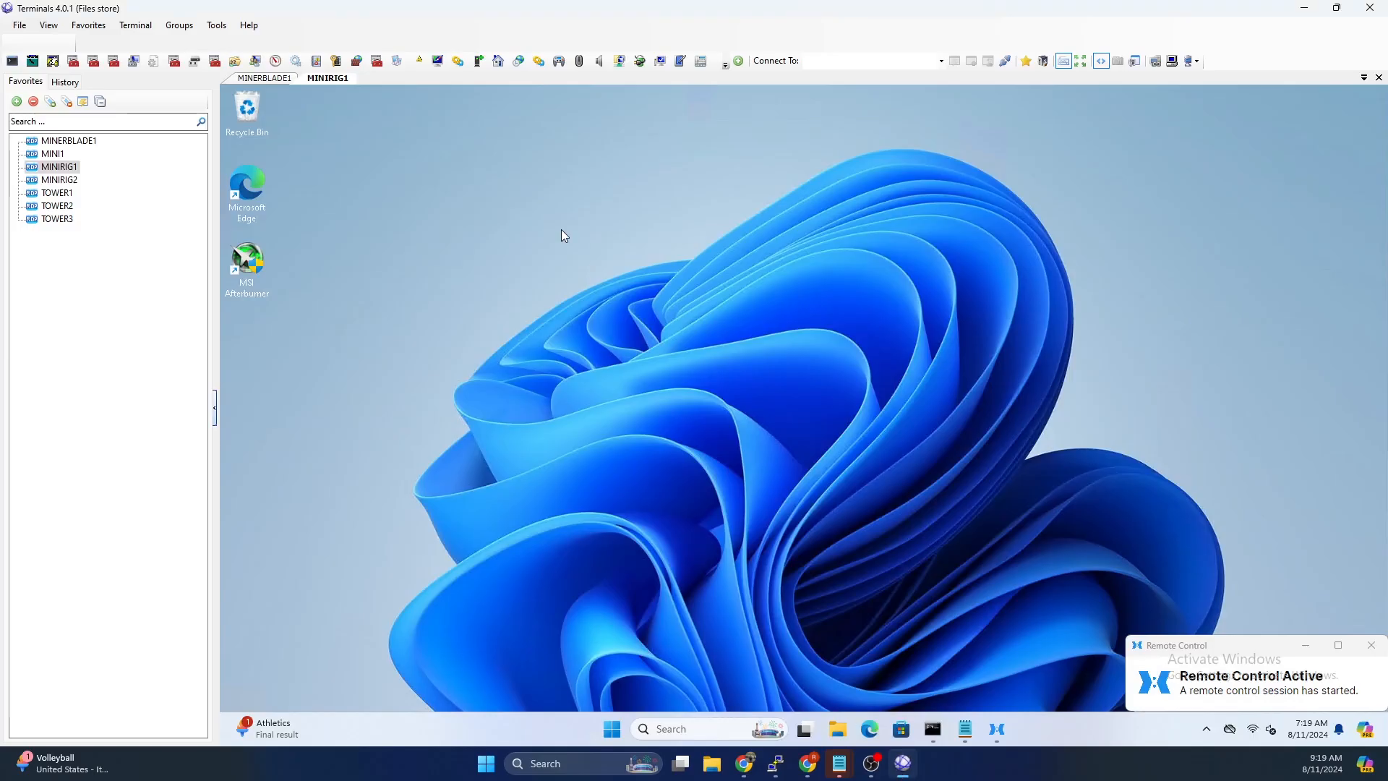
double_click(53, 181)
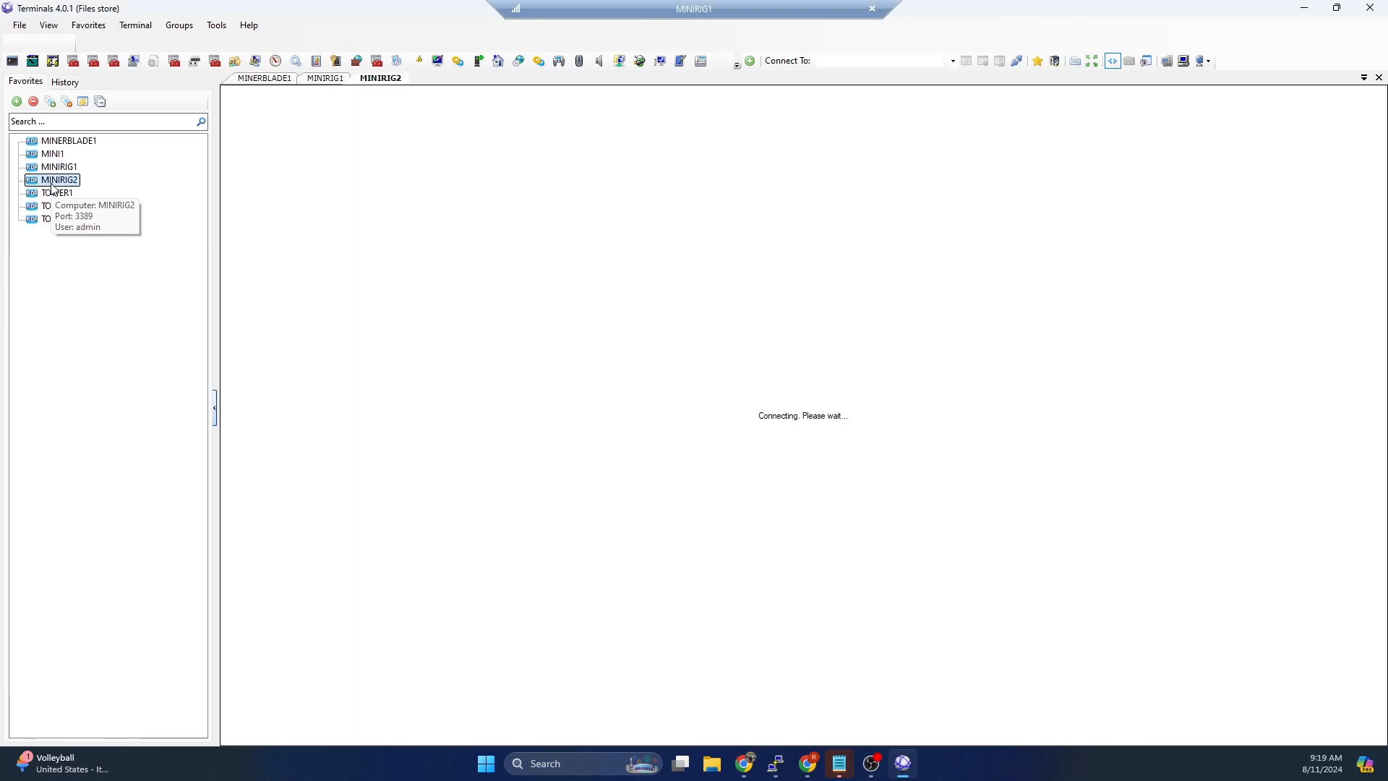
double_click(58, 193)
double_click(66, 208)
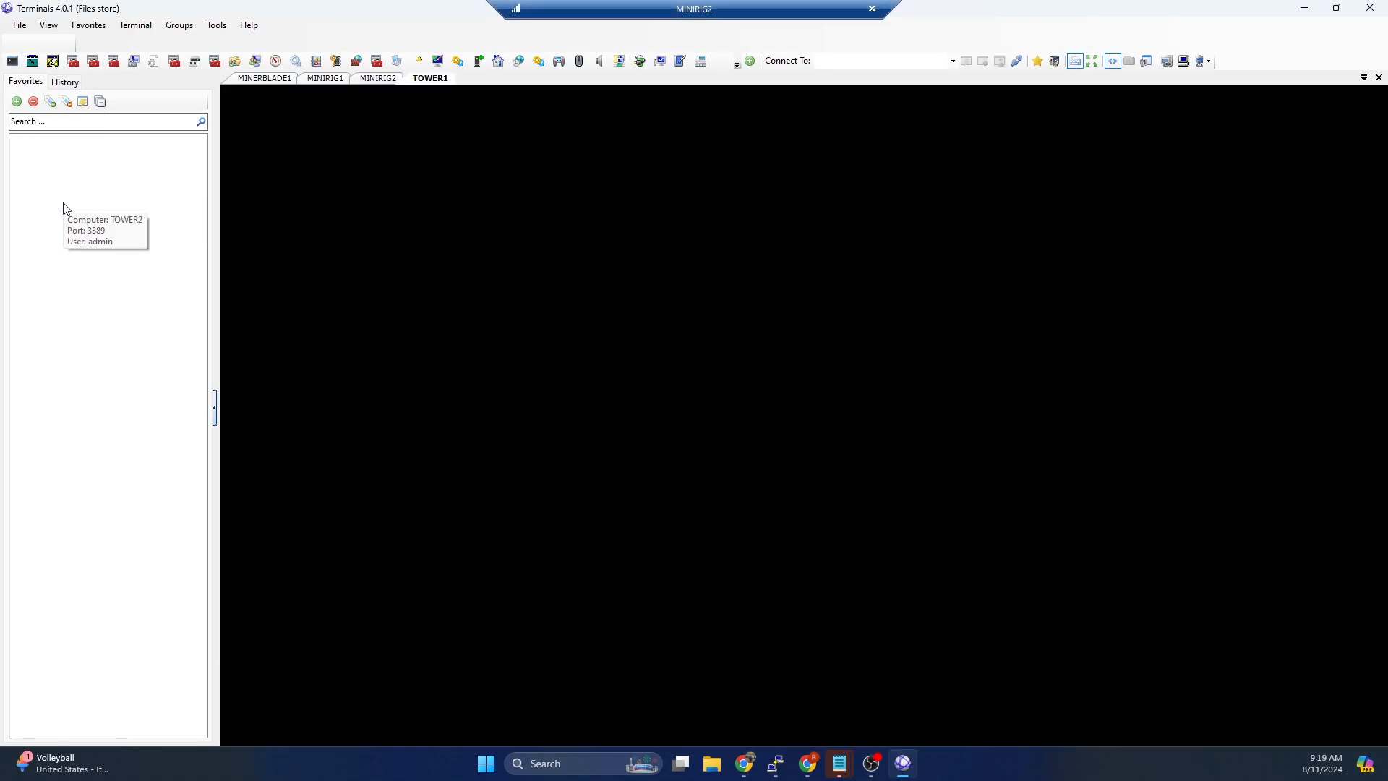
double_click(89, 141)
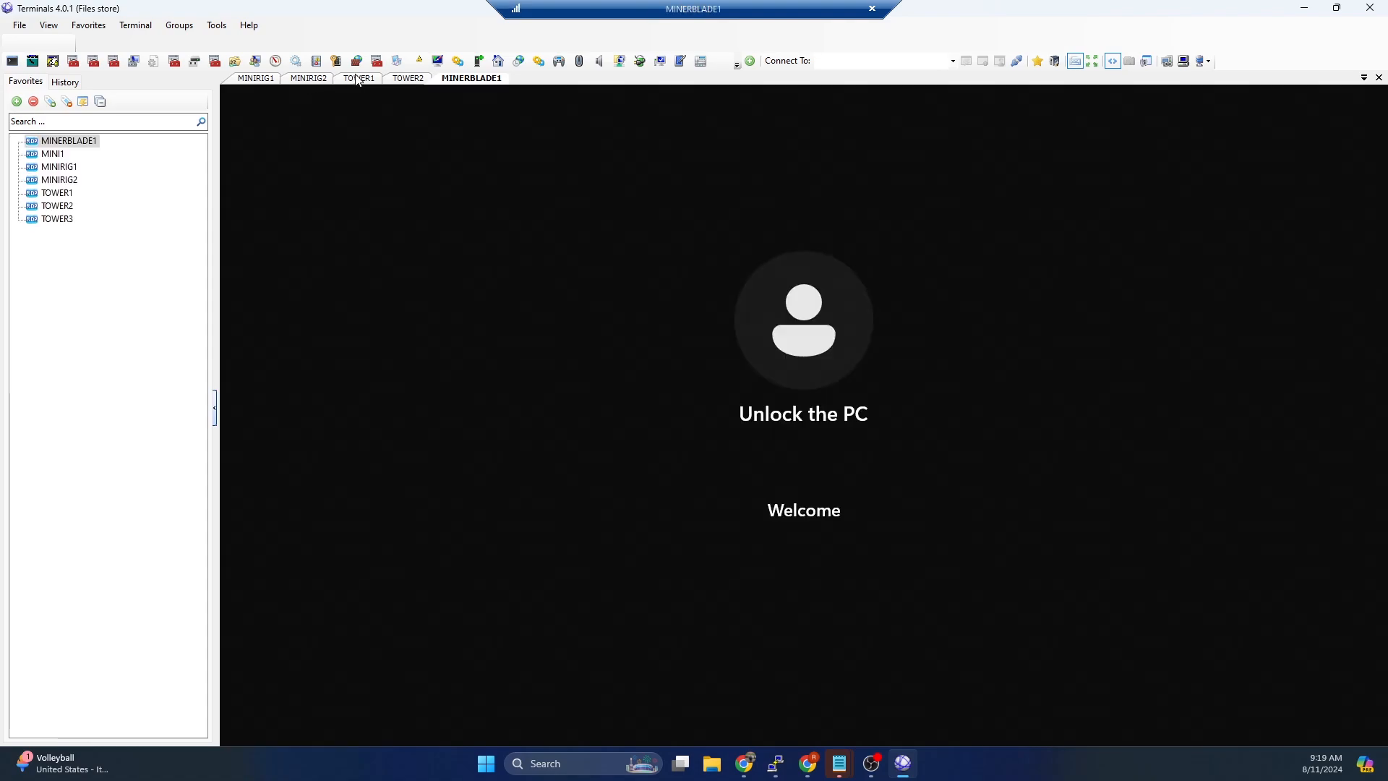
- Start Windows PowerShell as administrator on TOWER1 and approve the User Account Control request
click(360, 80)
click(644, 728)
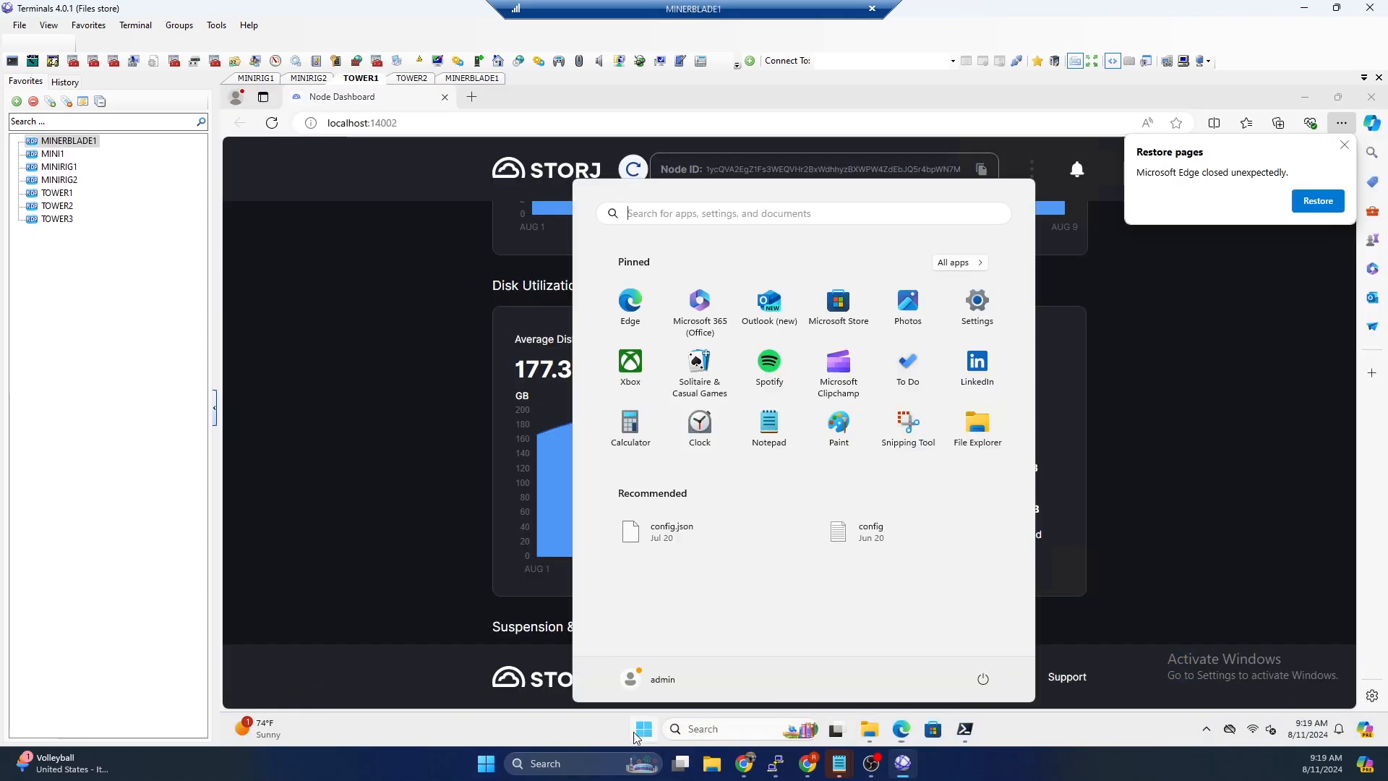
text(power)
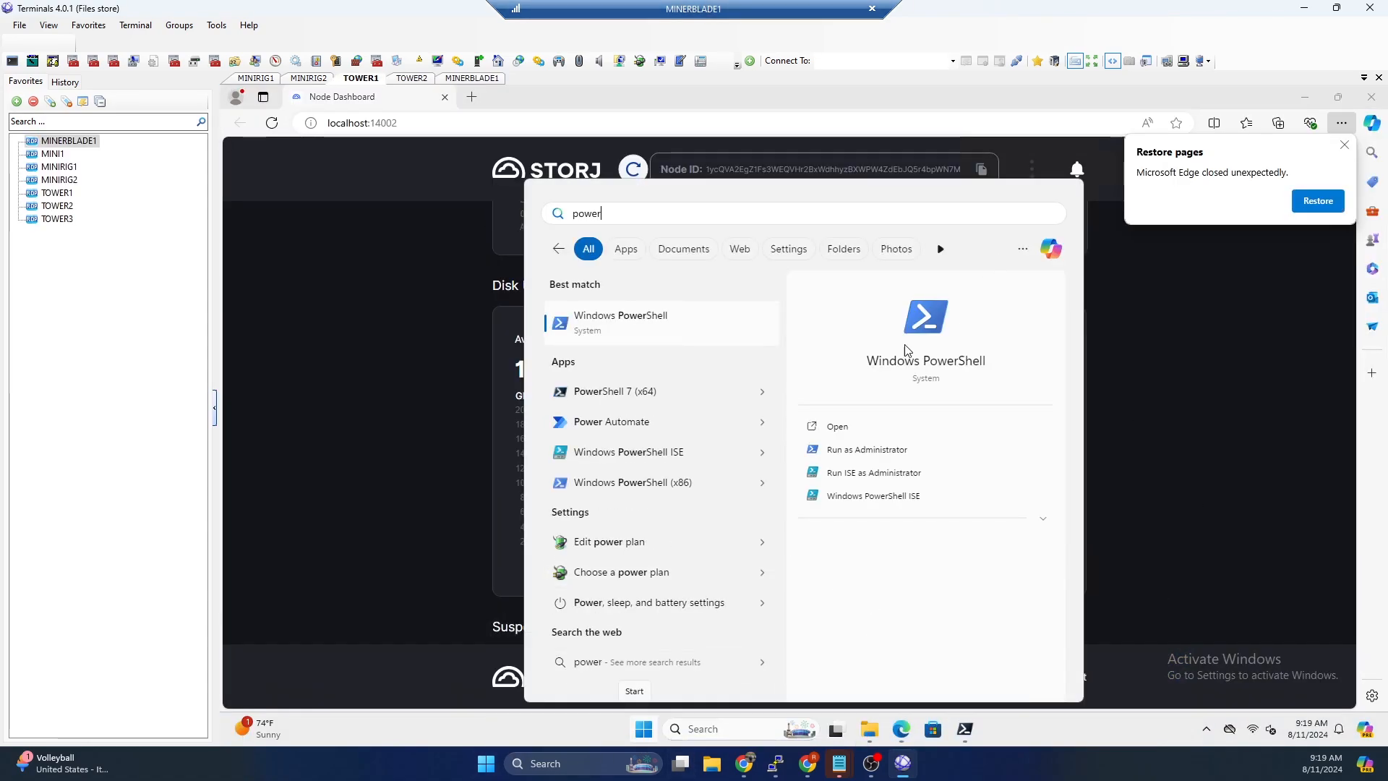
right_click(585, 323)
click(636, 331)
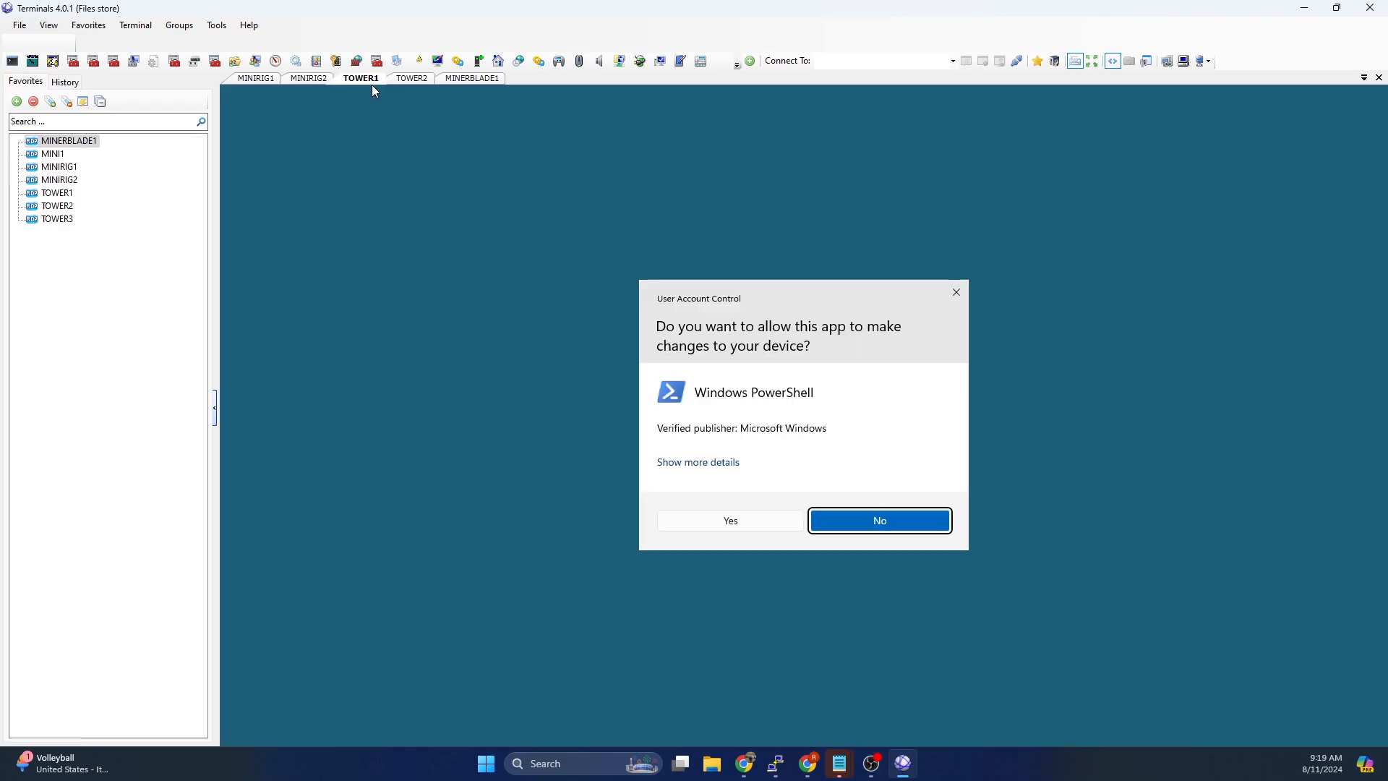
click(765, 526)
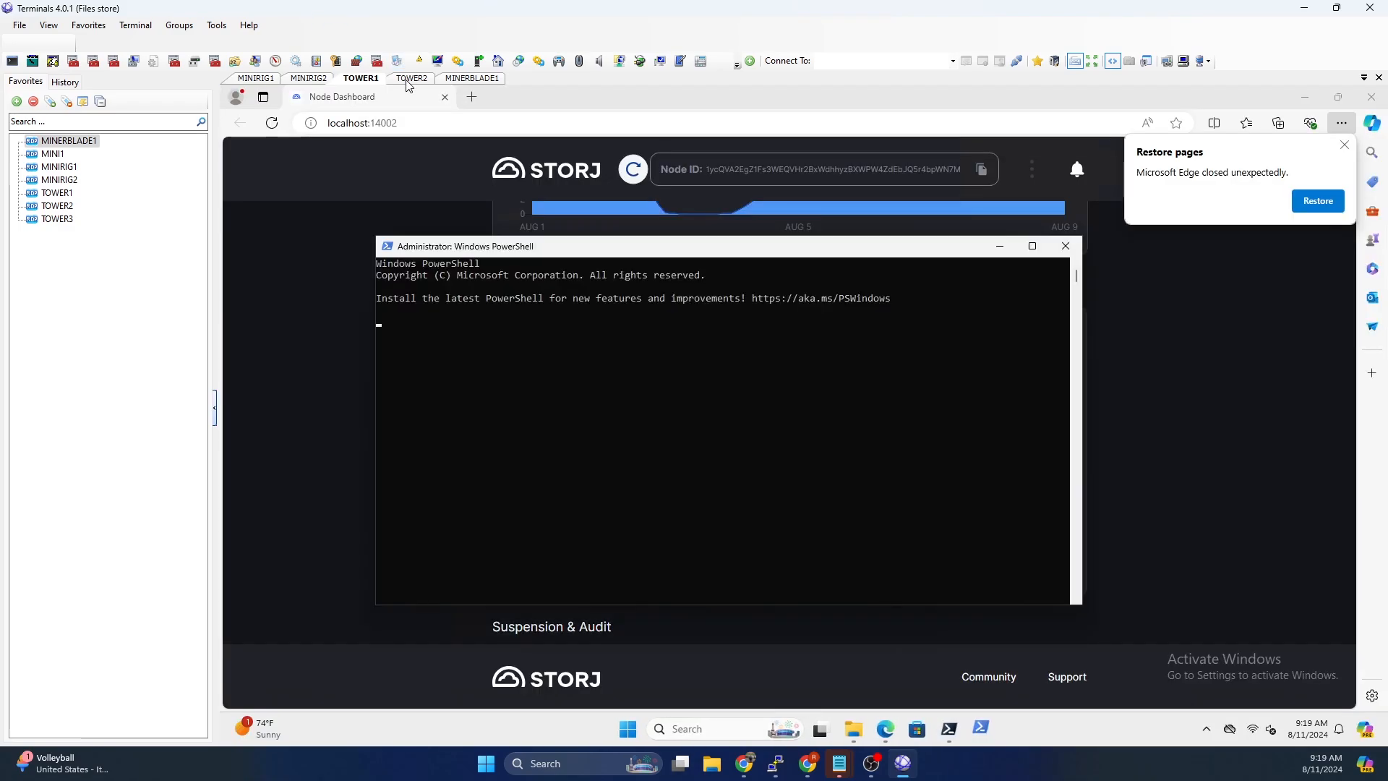
- Start Windows PowerShell as administrator on MINERBLADE1 and approve the User Account Control request
click(412, 78)
click(643, 728)
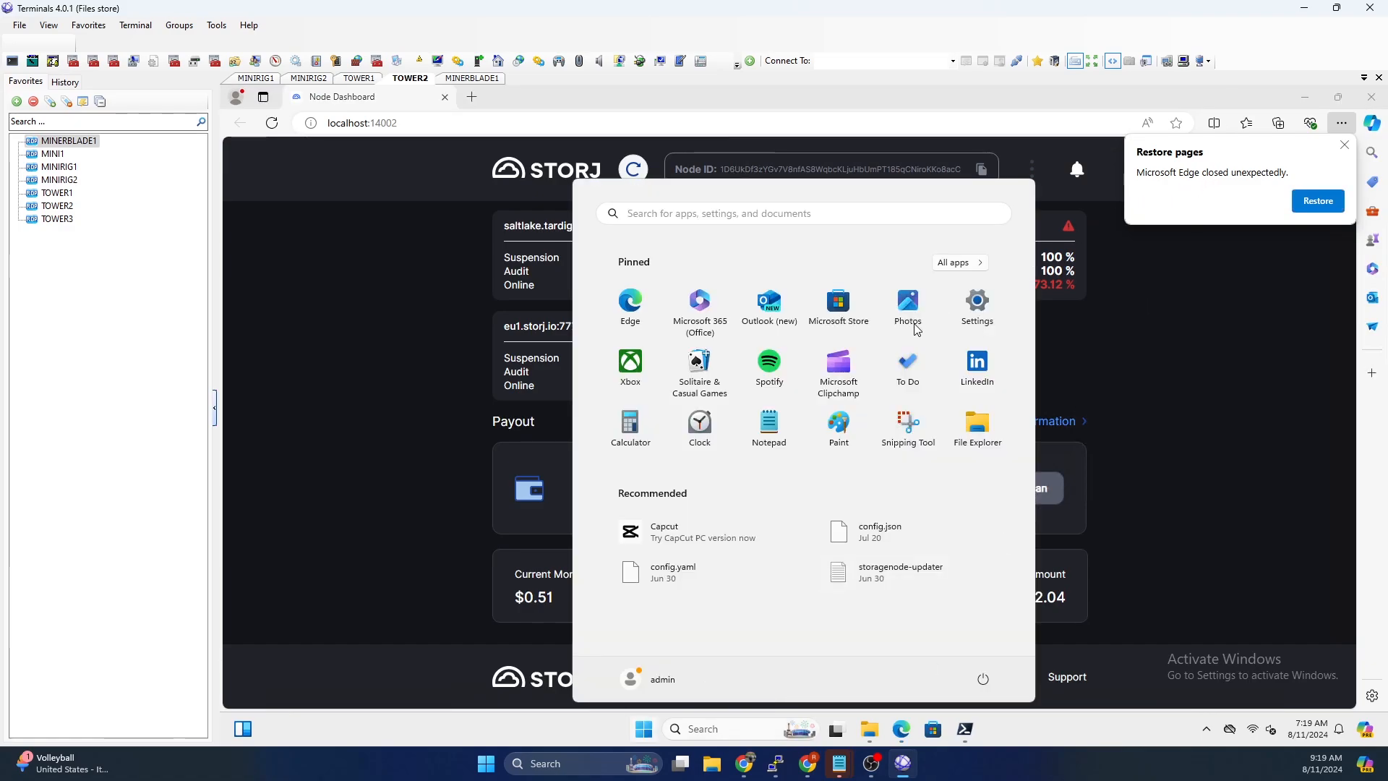
click(476, 78)
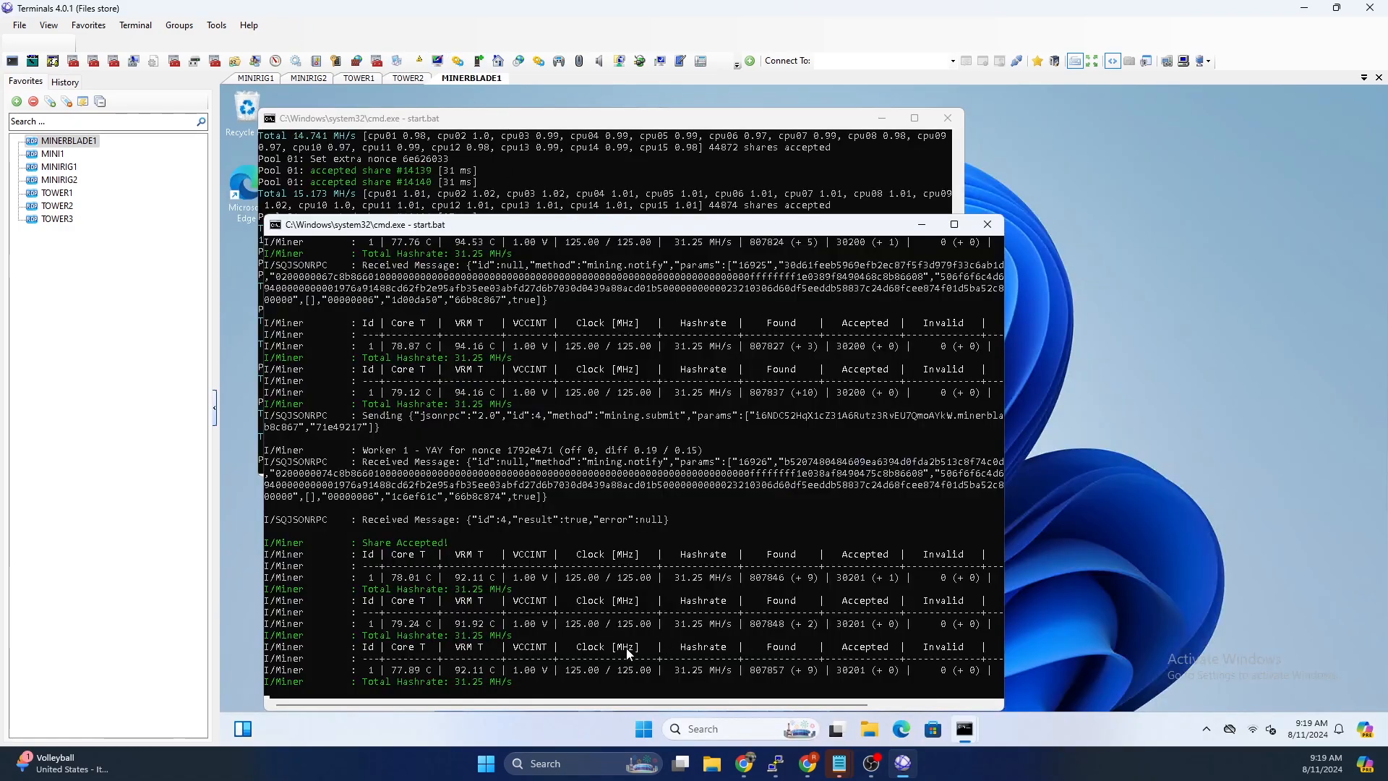
click(652, 731)
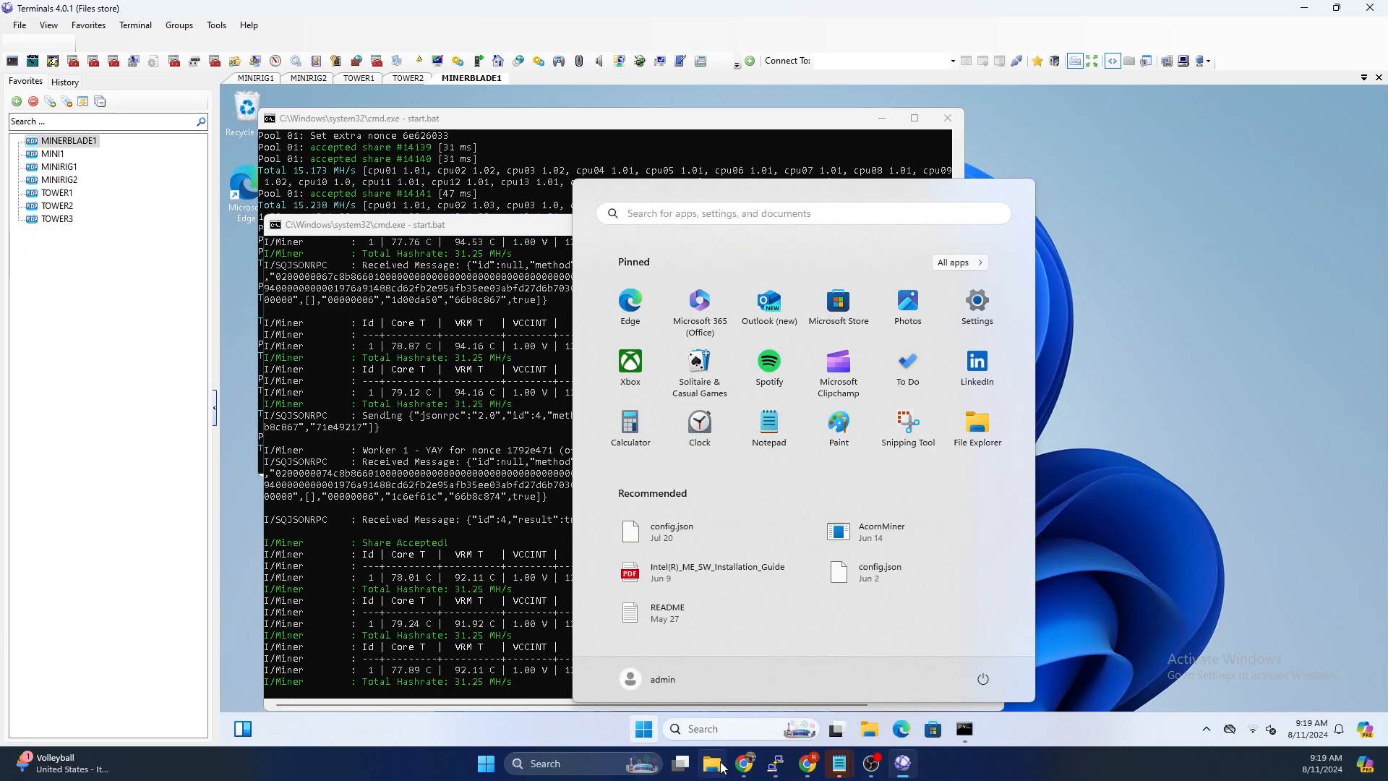
text(power)
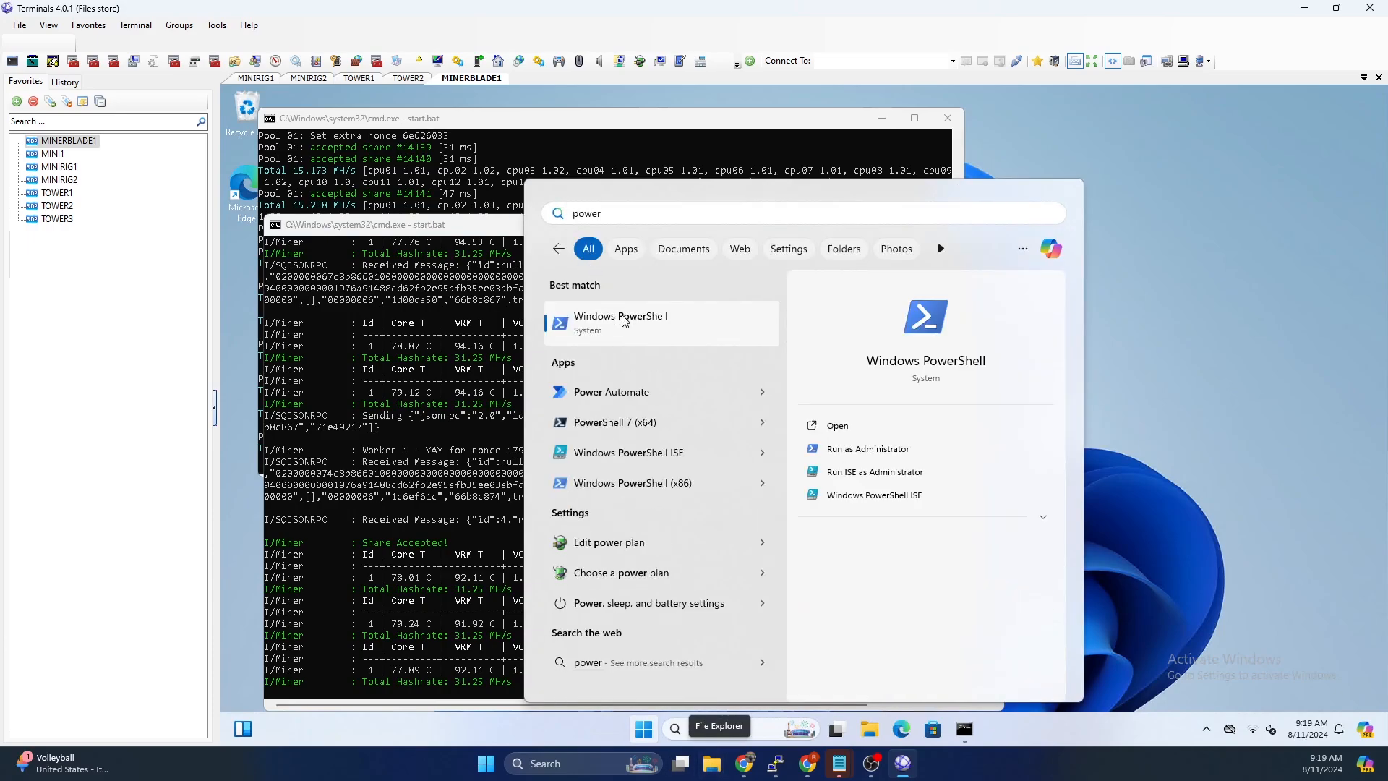
right_click(626, 323)
click(665, 323)
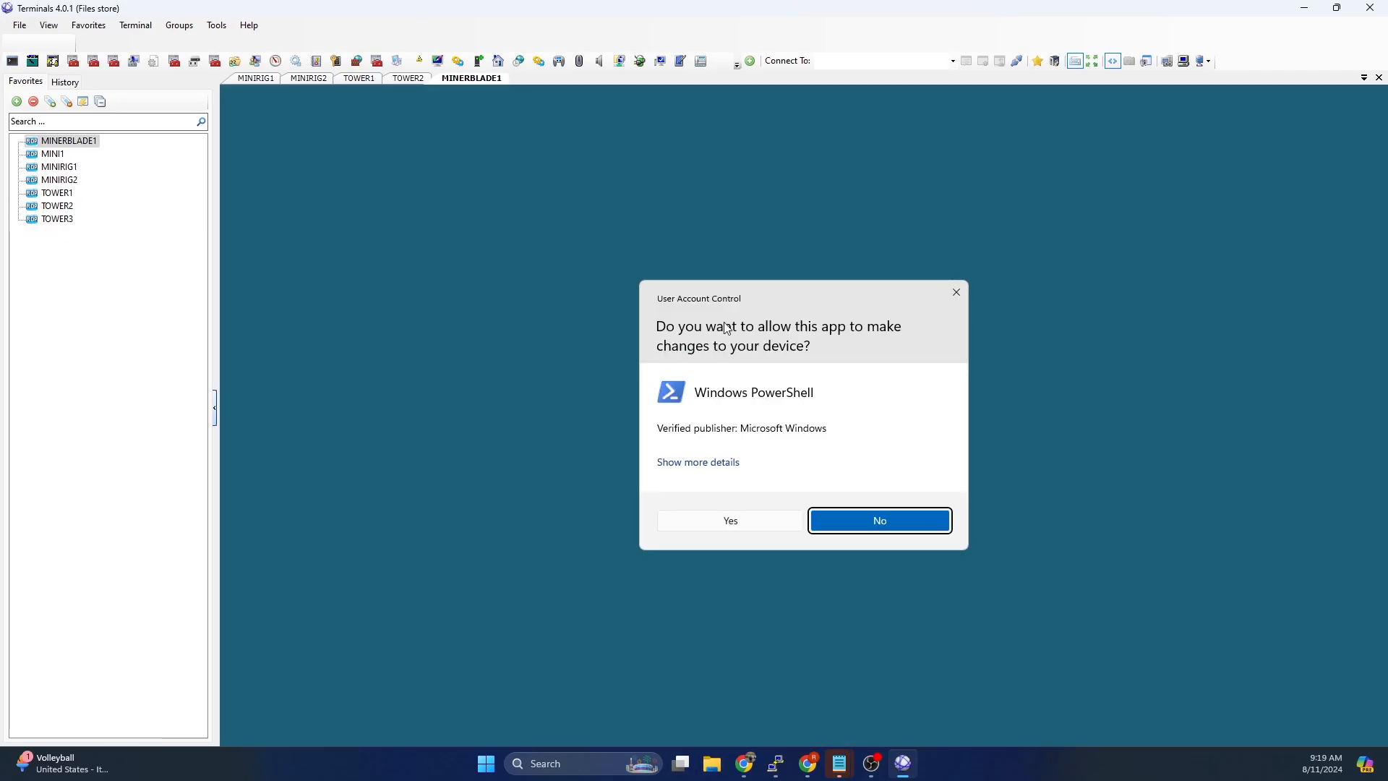
click(763, 522)
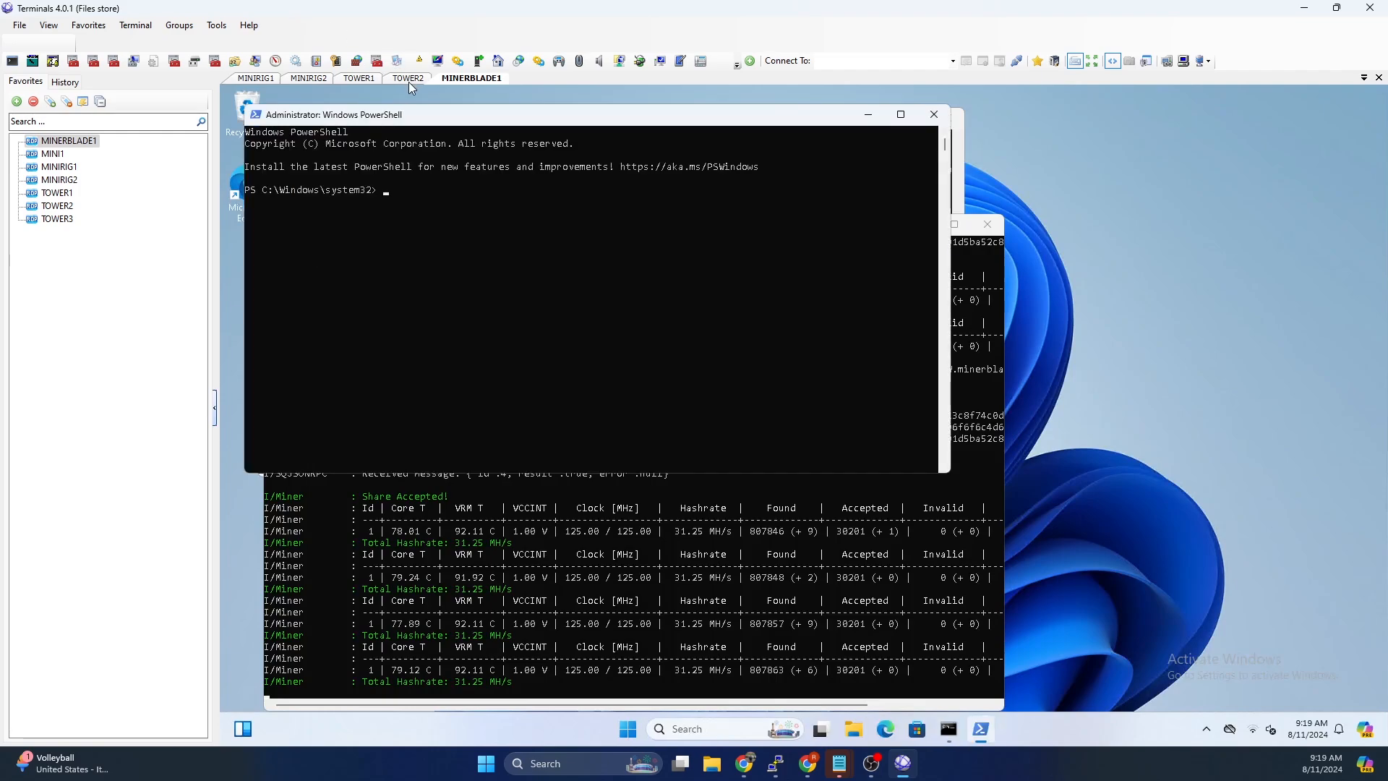
- Start Windows PowerShell as administrator on TOWER2 and approve the User Account Control request
click(409, 78)
click(643, 728)
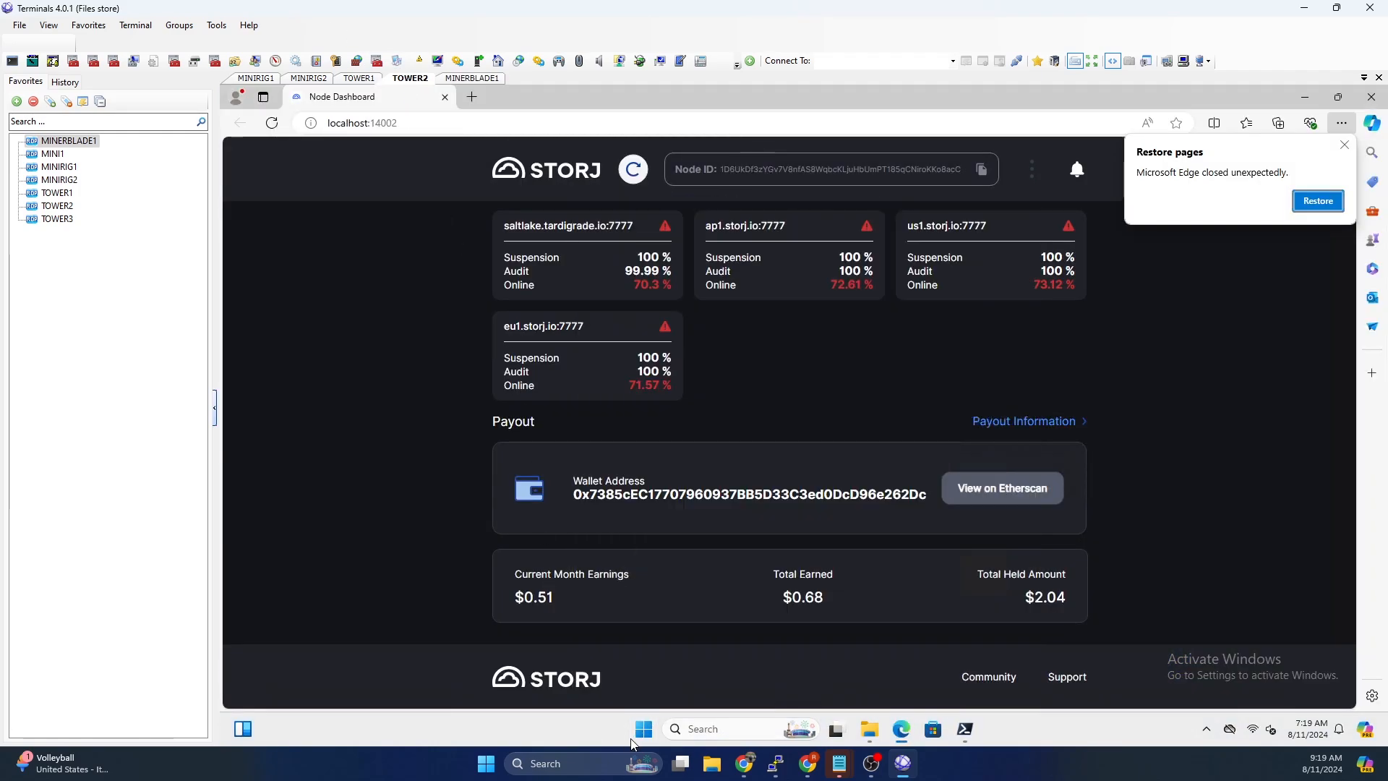
click(644, 729)
text(power)
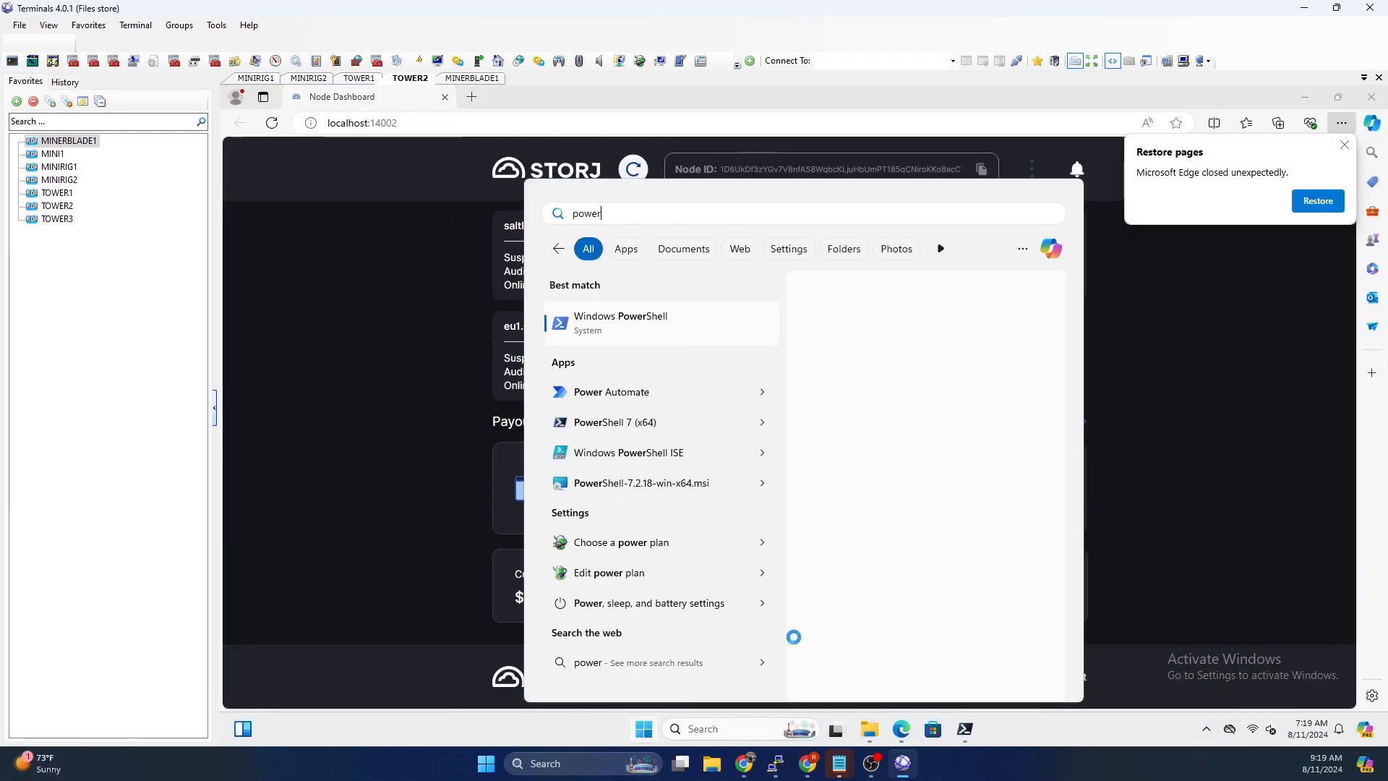
right_click(664, 326)
click(687, 334)
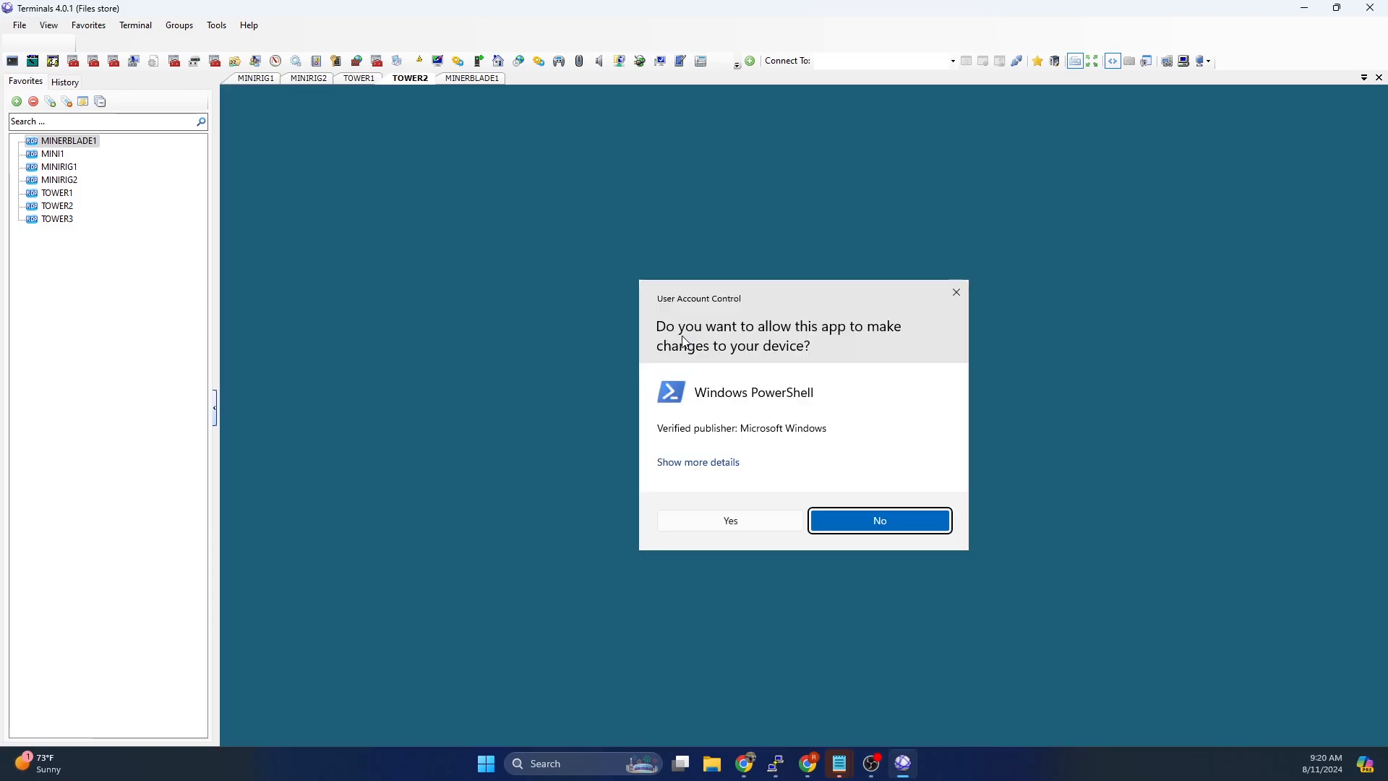
click(745, 517)
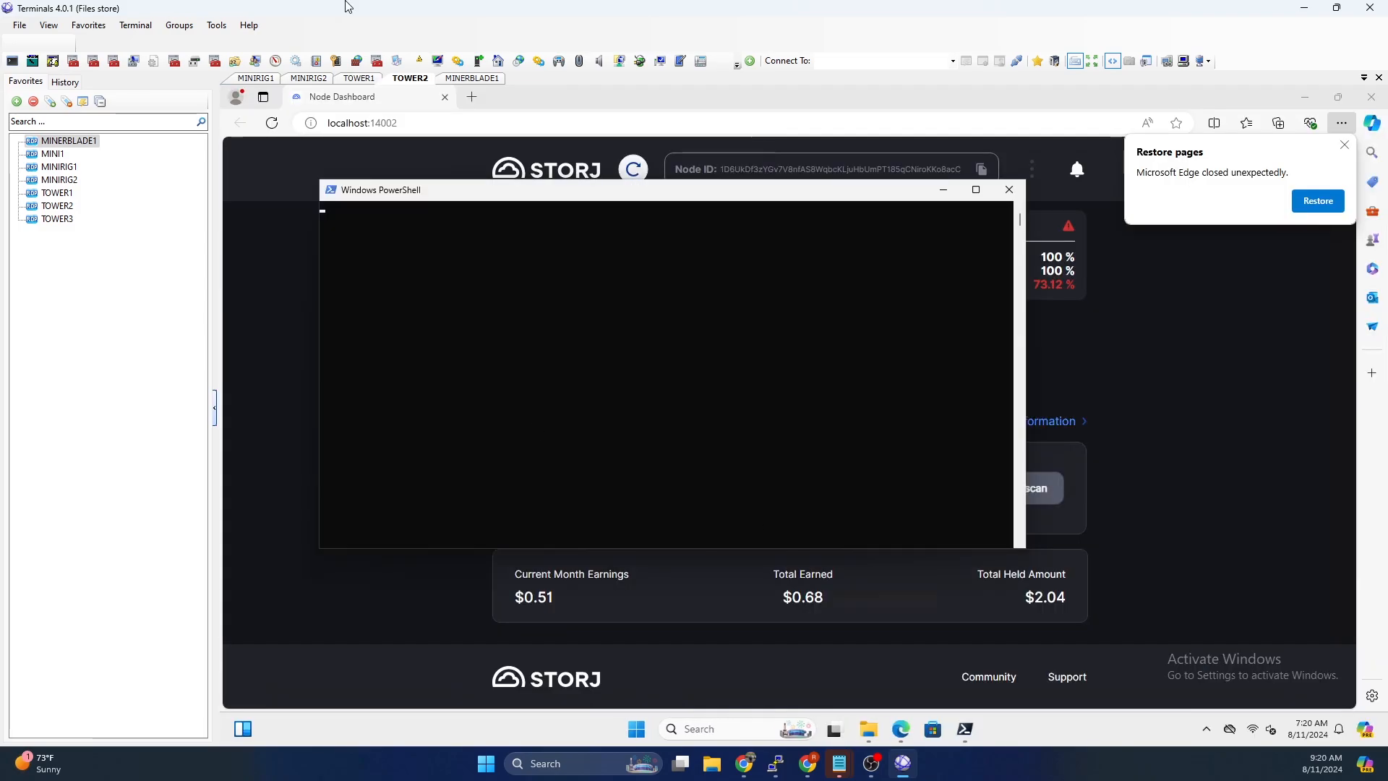
- Run the copied Remotely Windows install command in the administrator PowerShell sessions on TOWER1, TOWER2 and MINERBLADE1
click(360, 79)
right_click(651, 483)
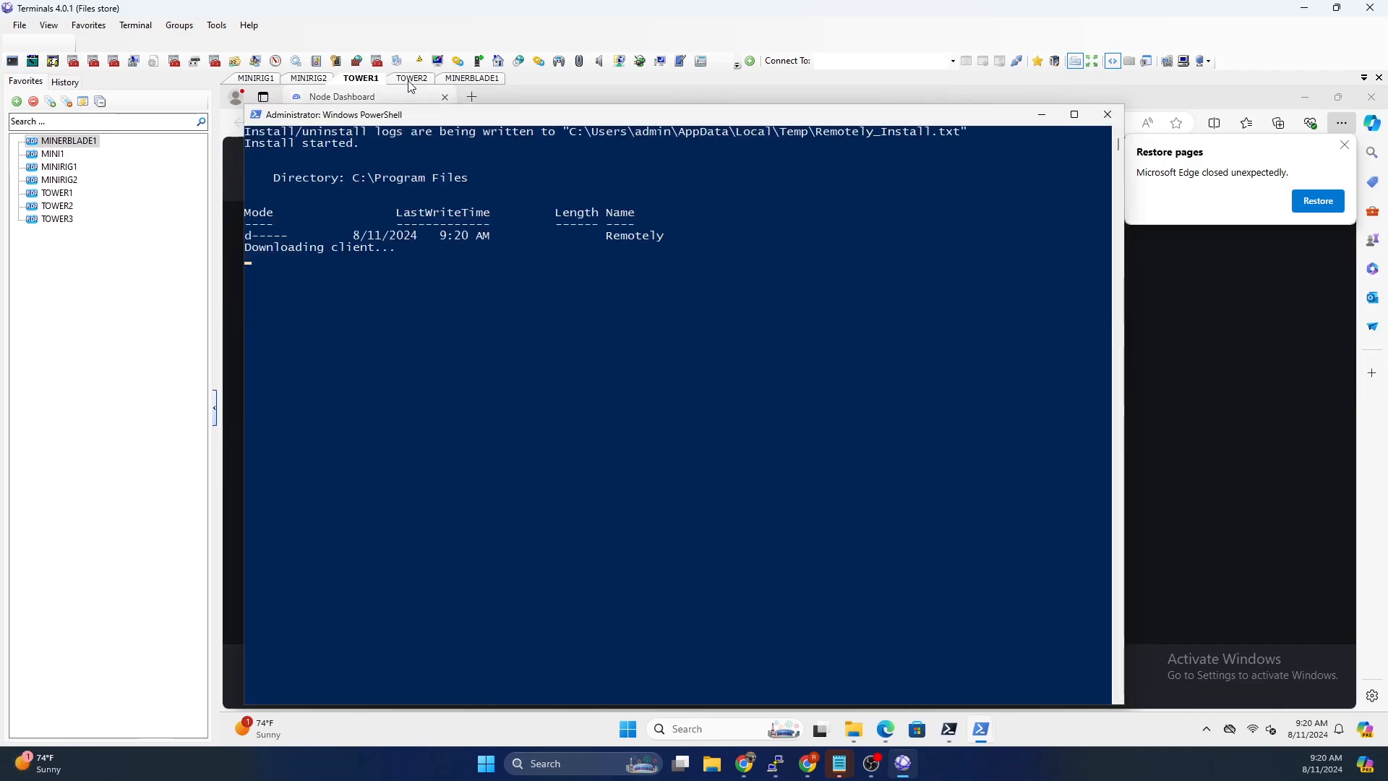
click(409, 78)
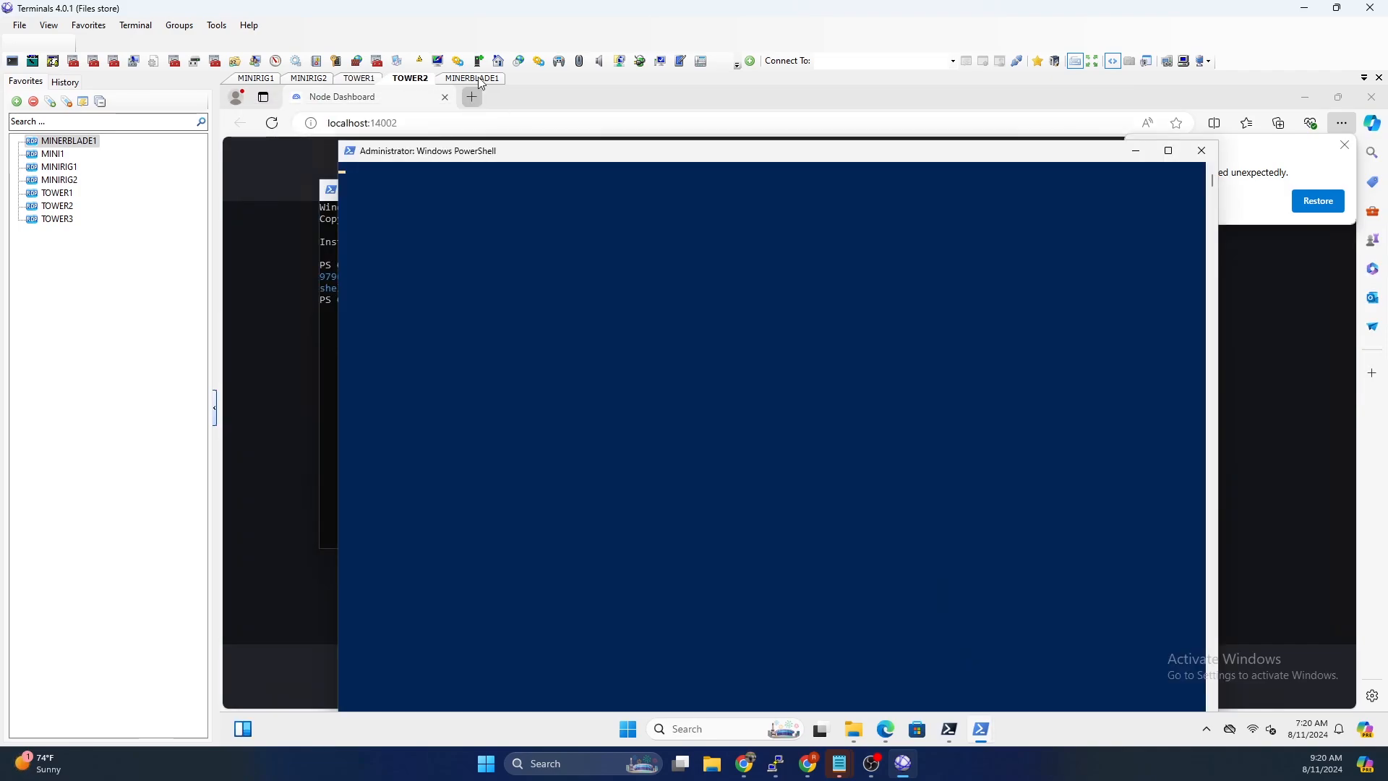
click(471, 78)
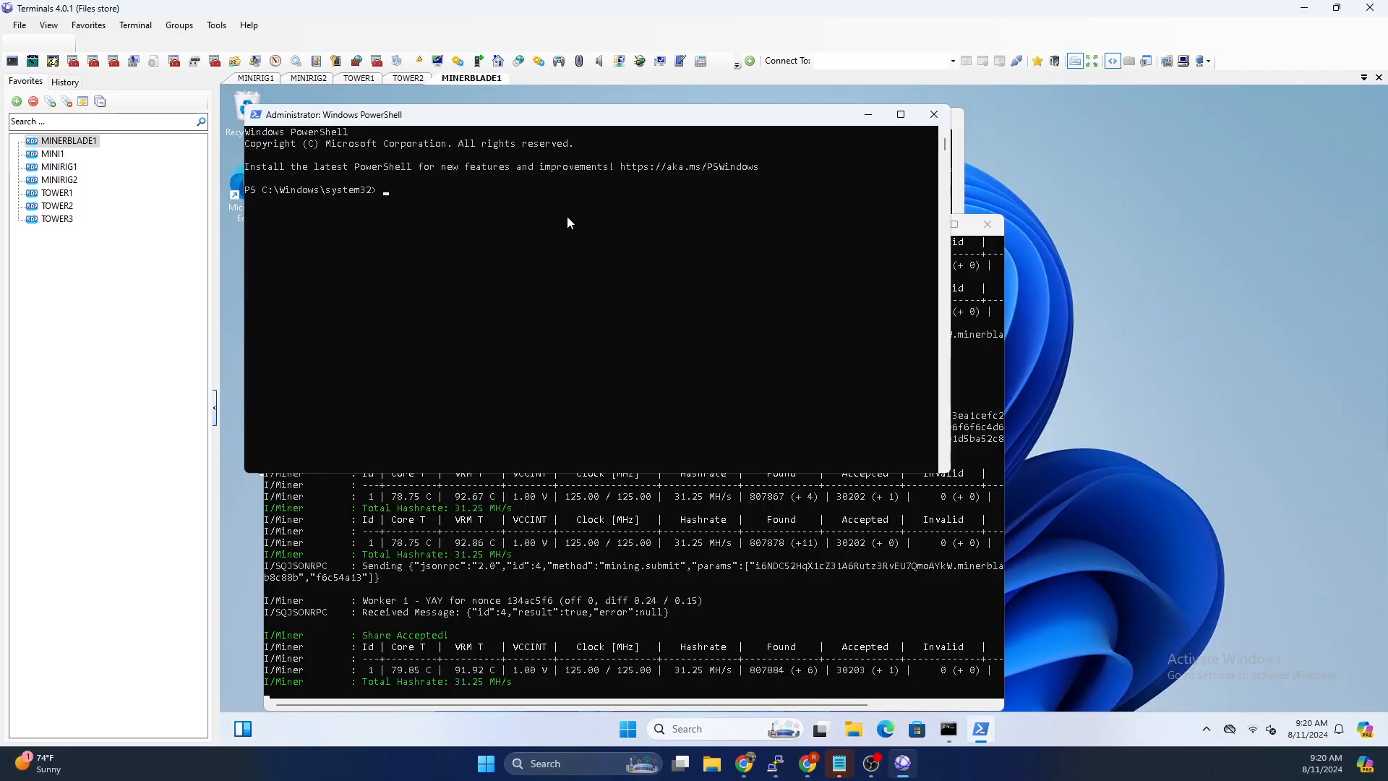
right_click(583, 240)
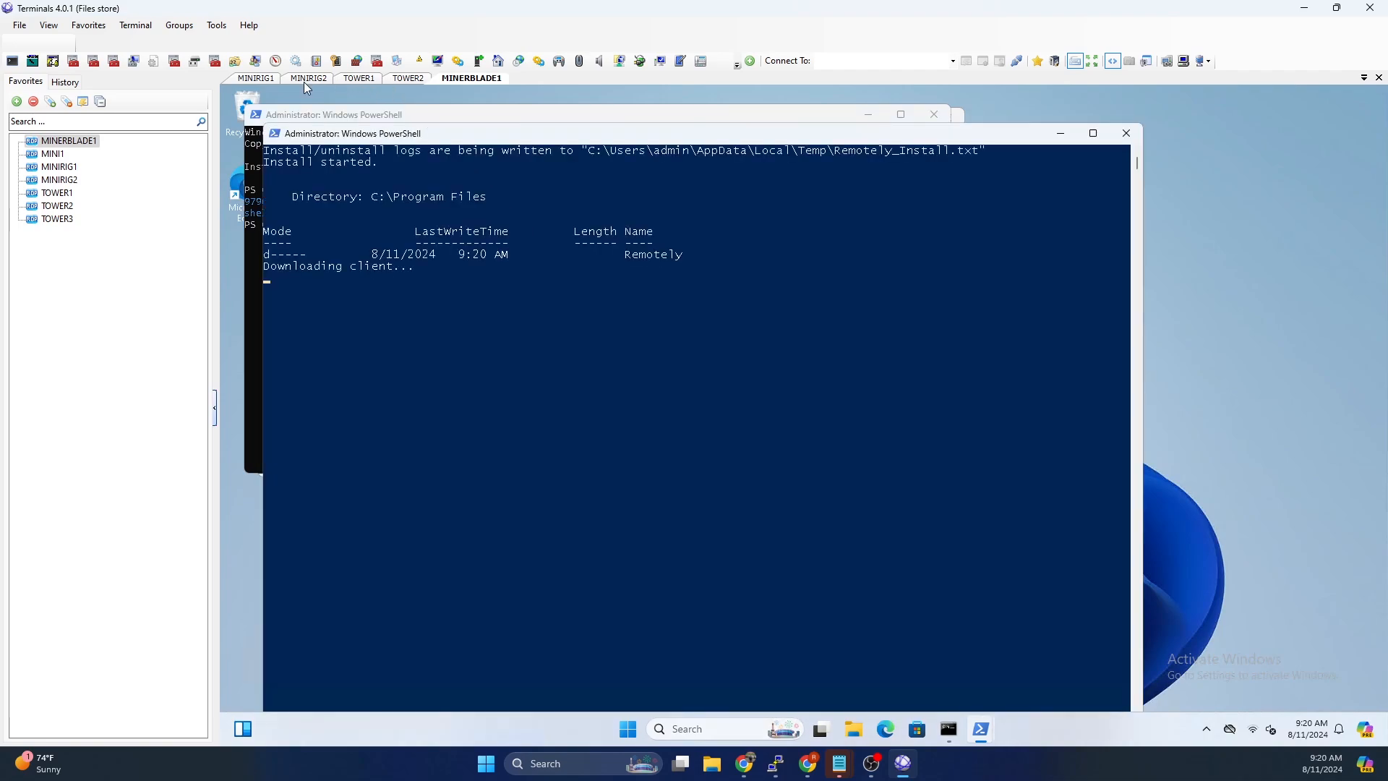
- Start Windows PowerShell as administrator on MINIRIG2 and run the copied Remotely install command in it
click(308, 80)
click(642, 730)
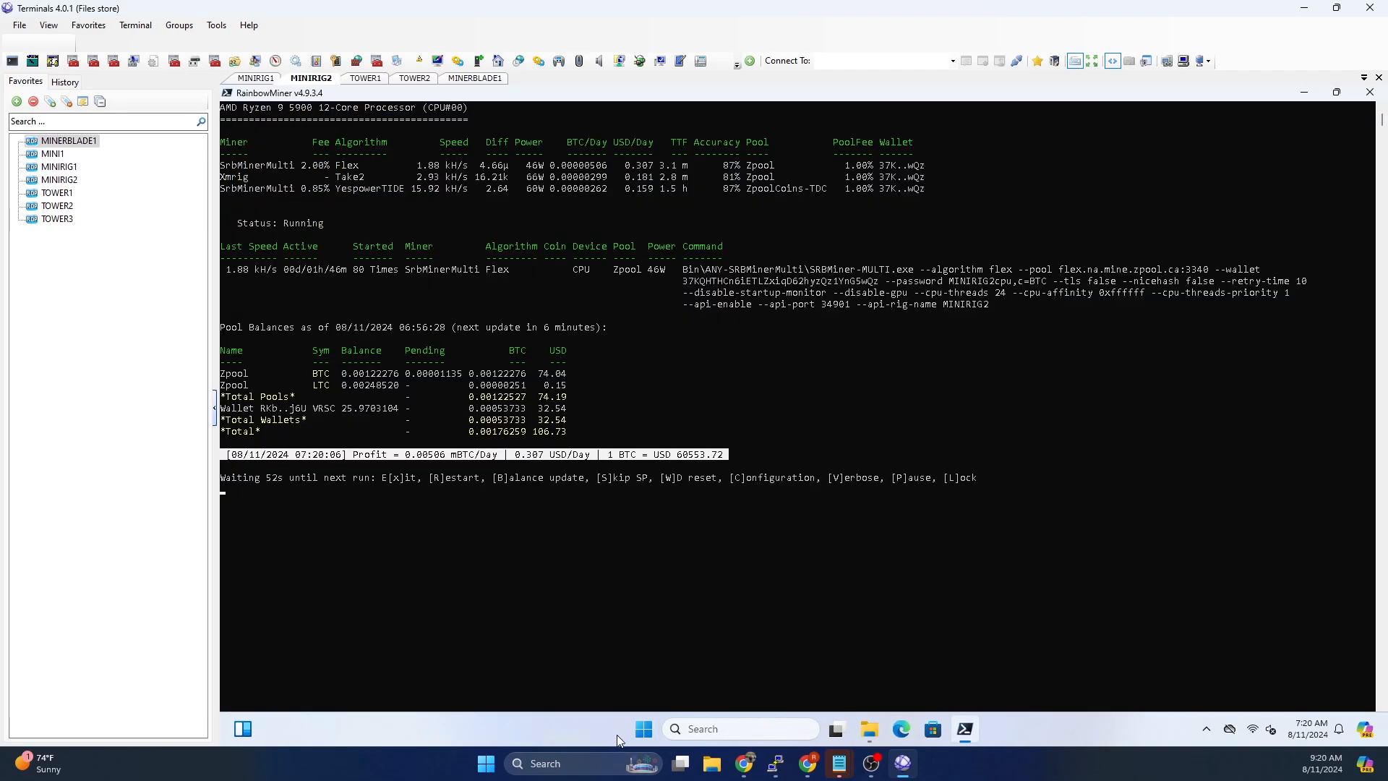
text(power)
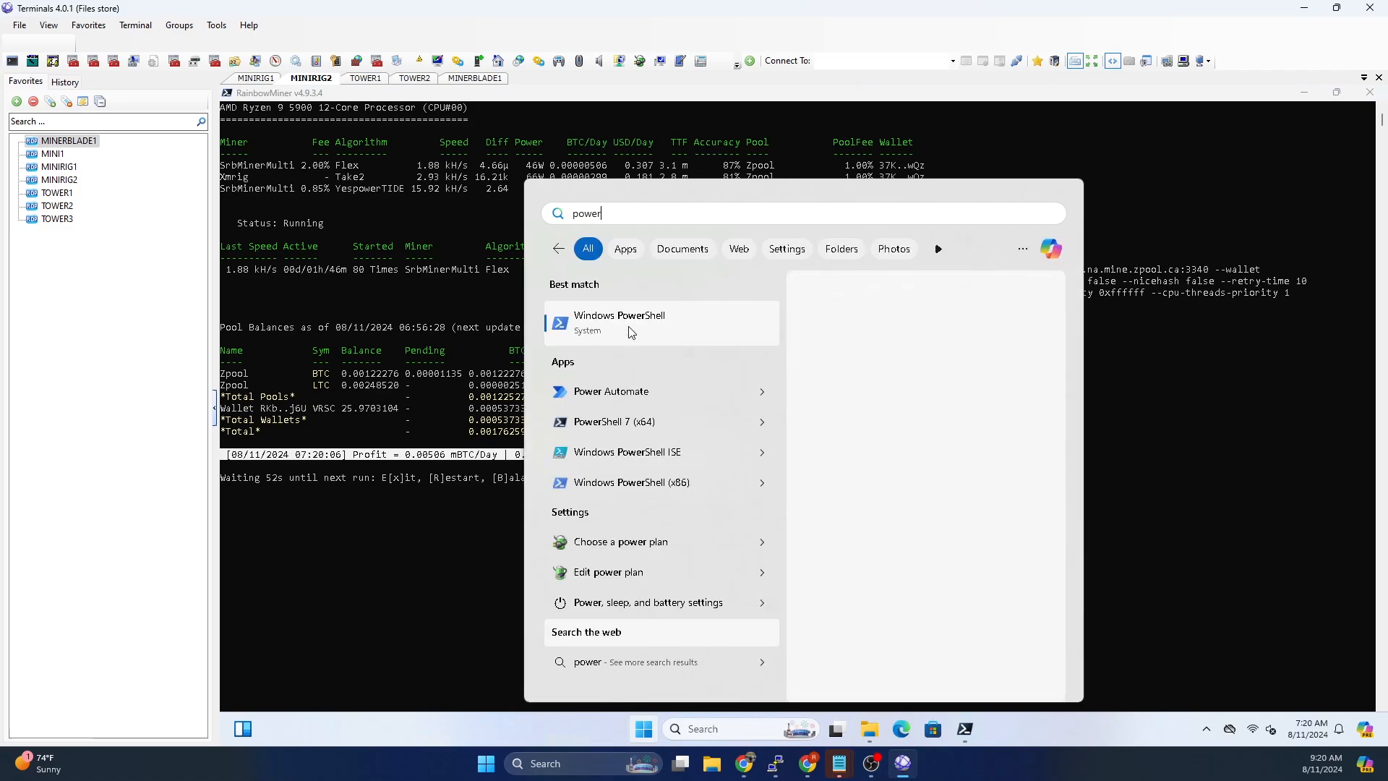
click(357, 79)
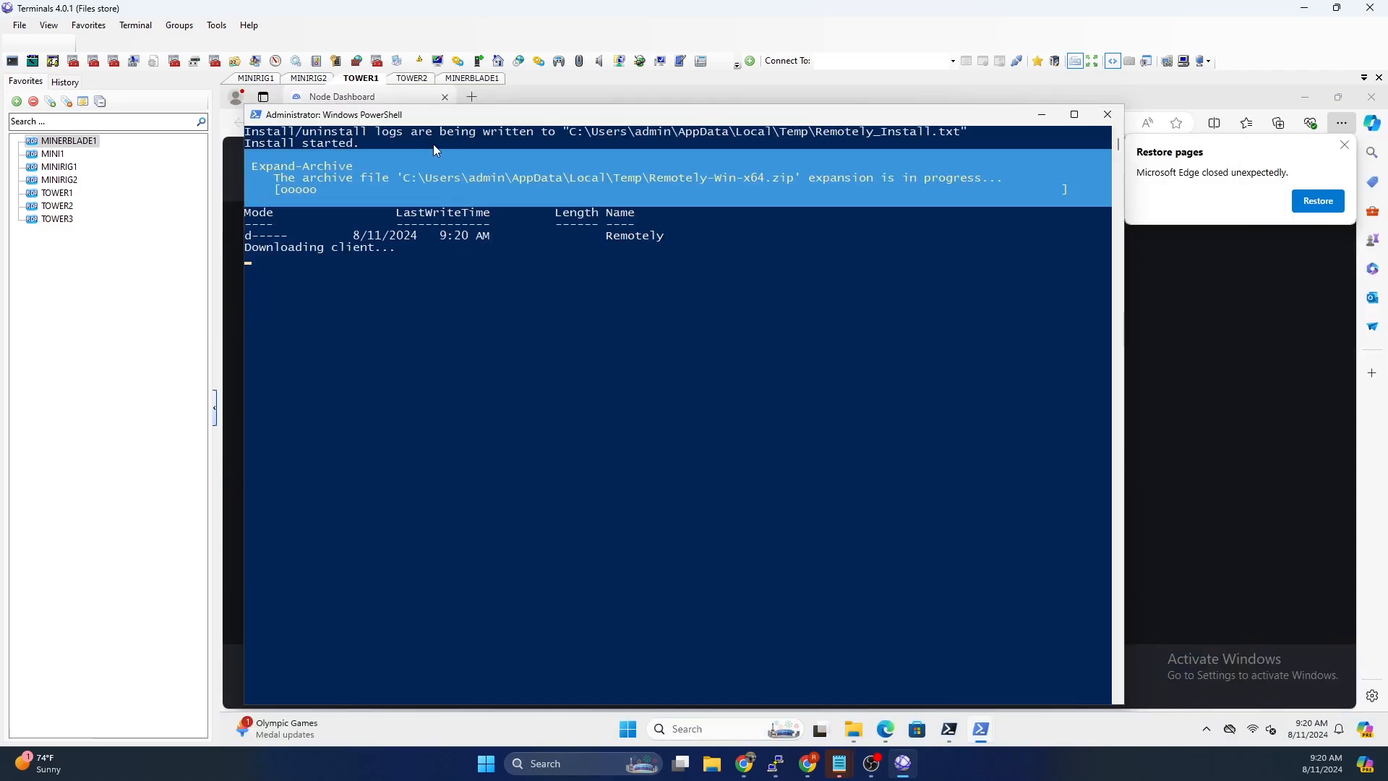
click(306, 83)
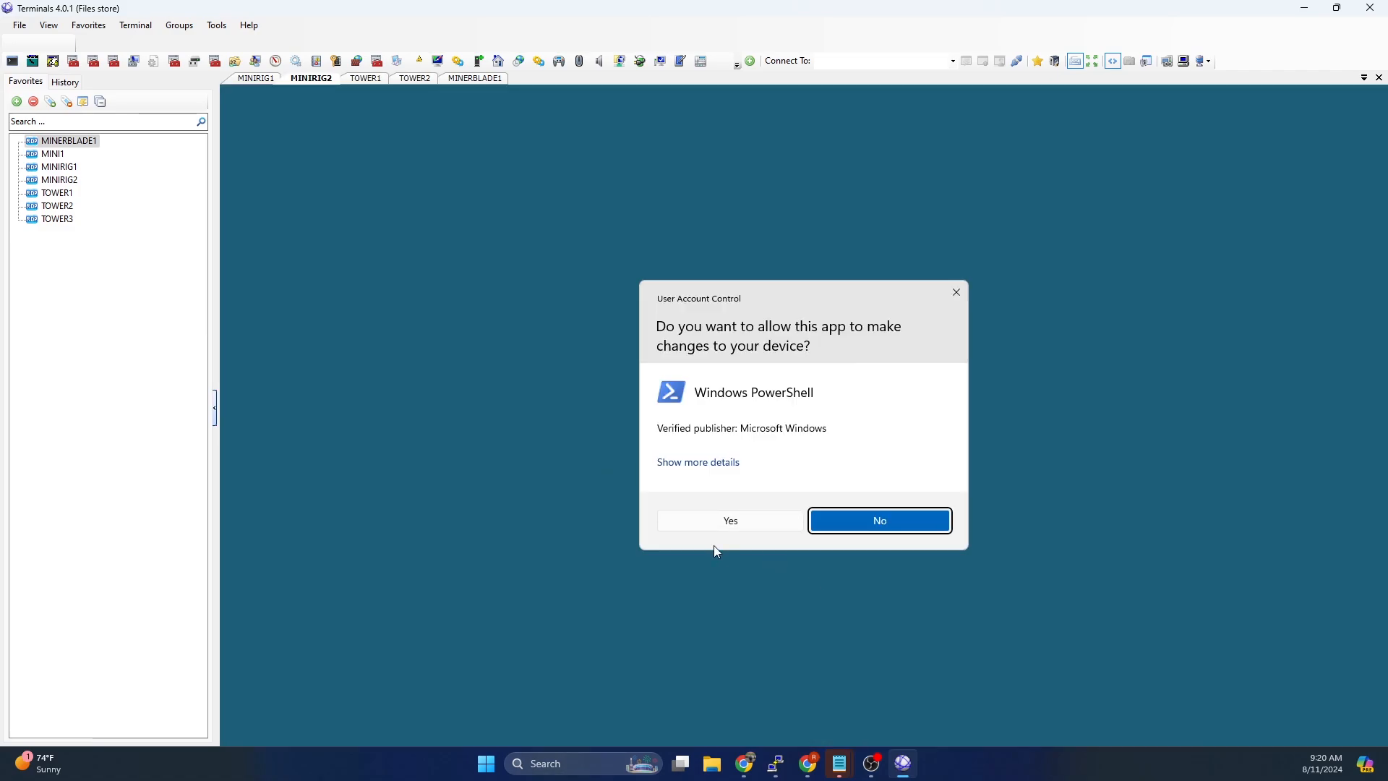
click(693, 516)
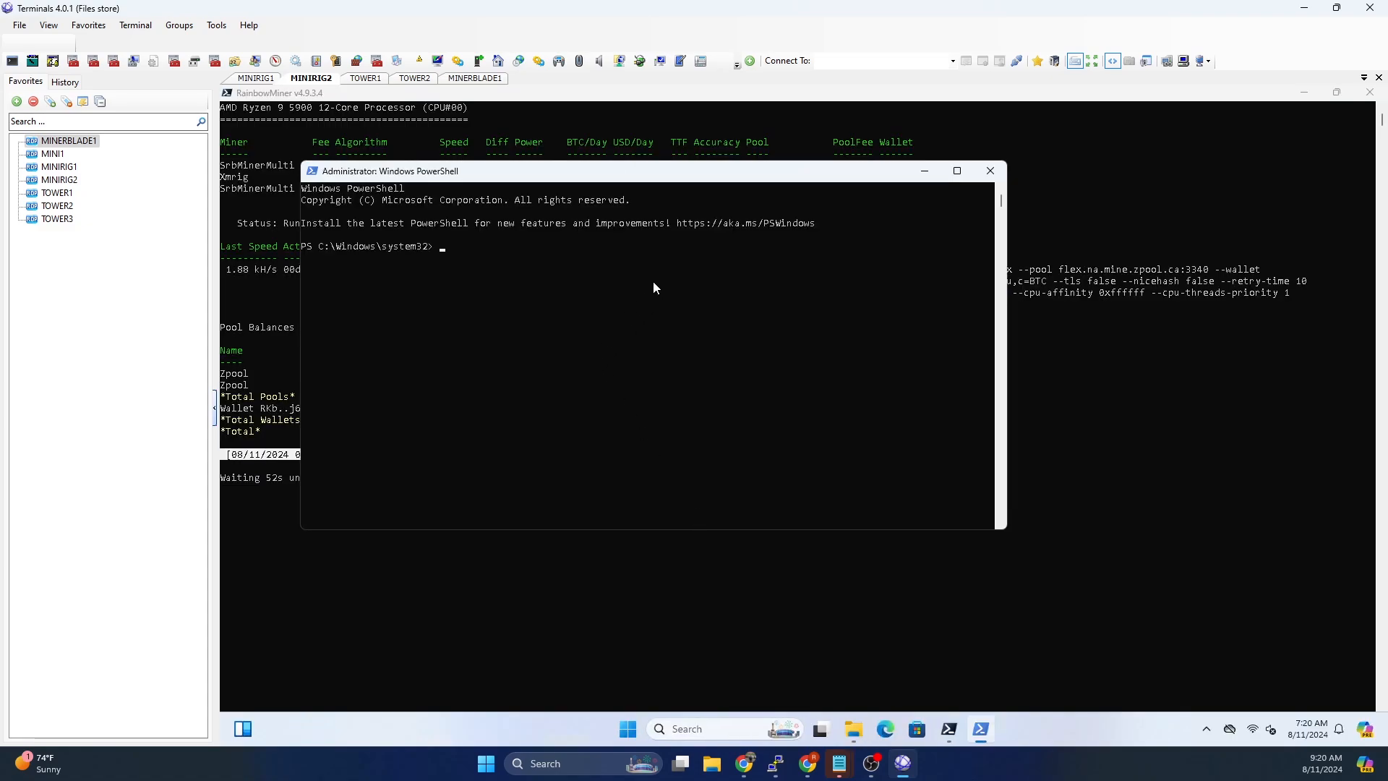
right_click(654, 280)
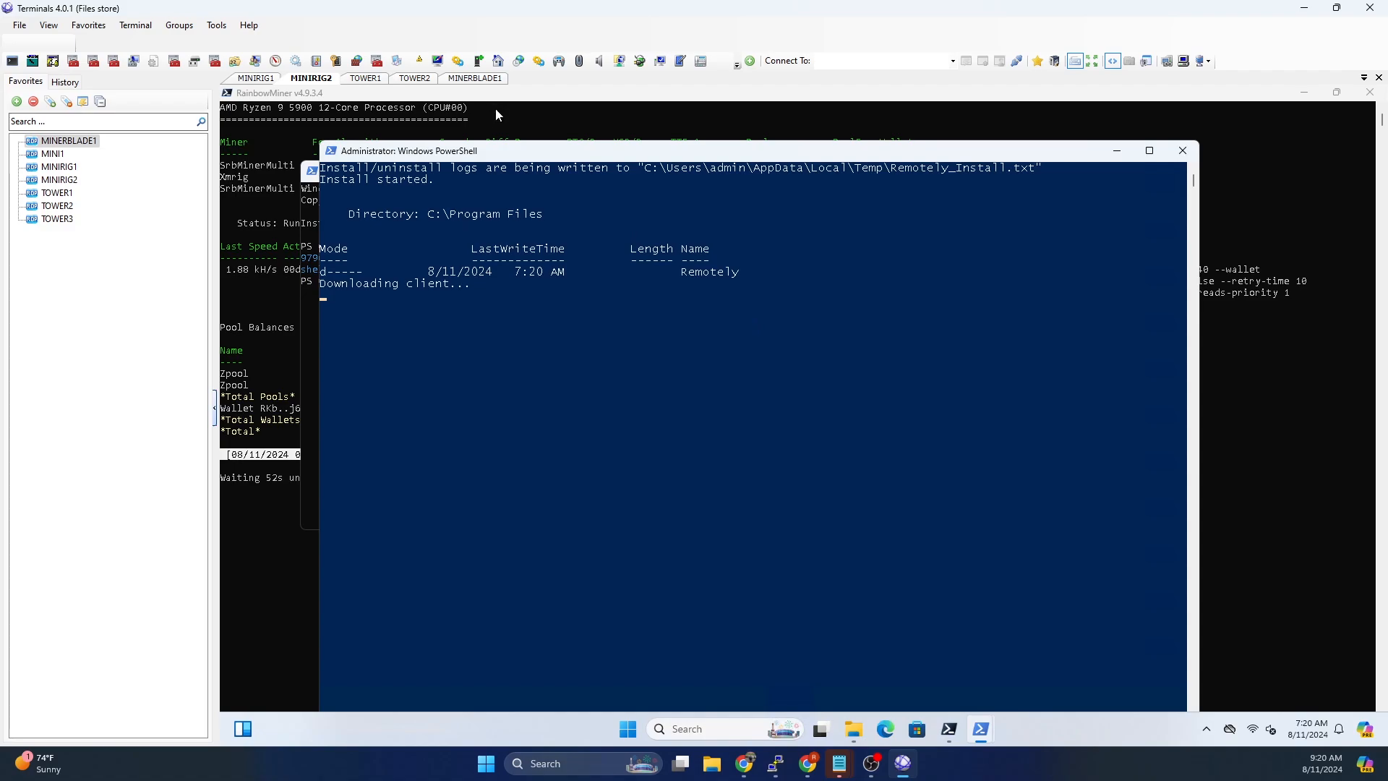
- Check the progress of the Remotely installation on MINERBLADE1, TOWER2, TOWER1 and MINIRIG2
click(490, 81)
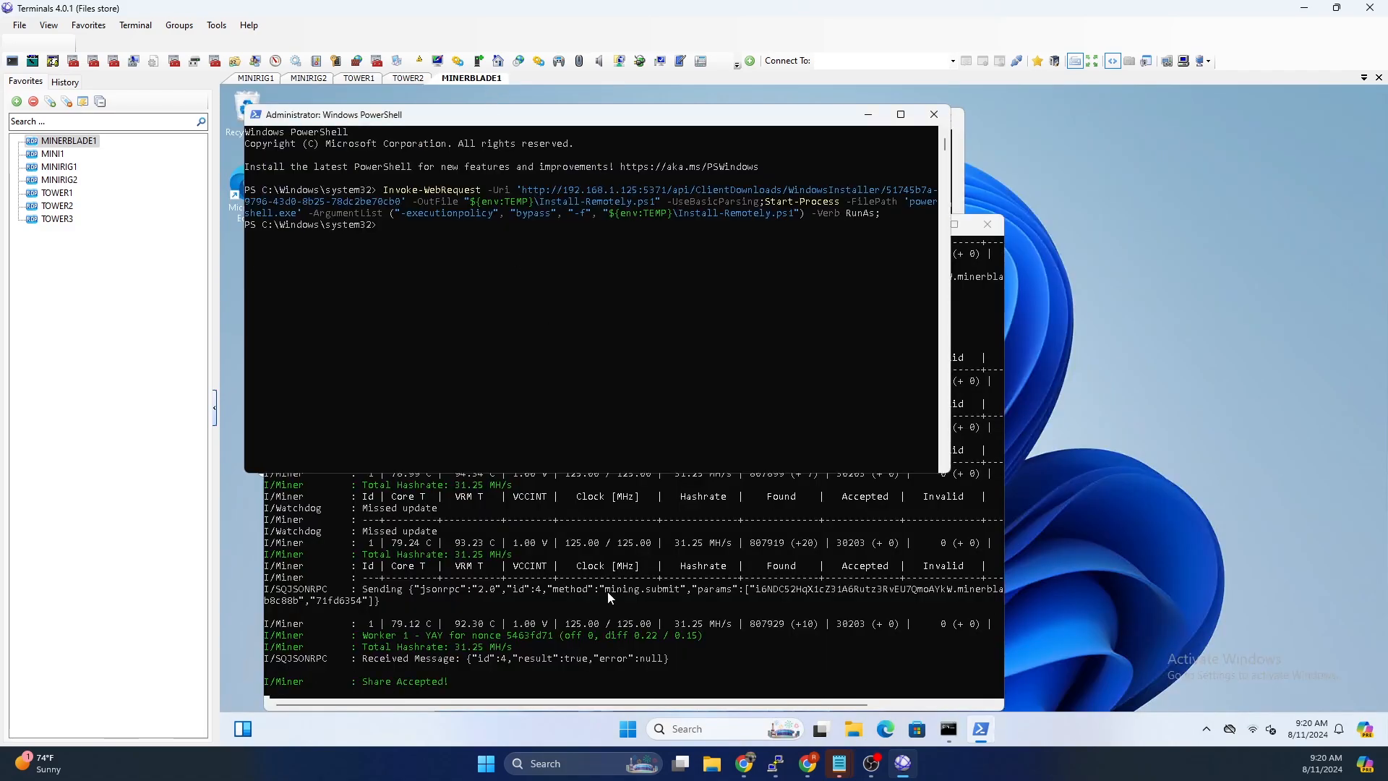
click(407, 78)
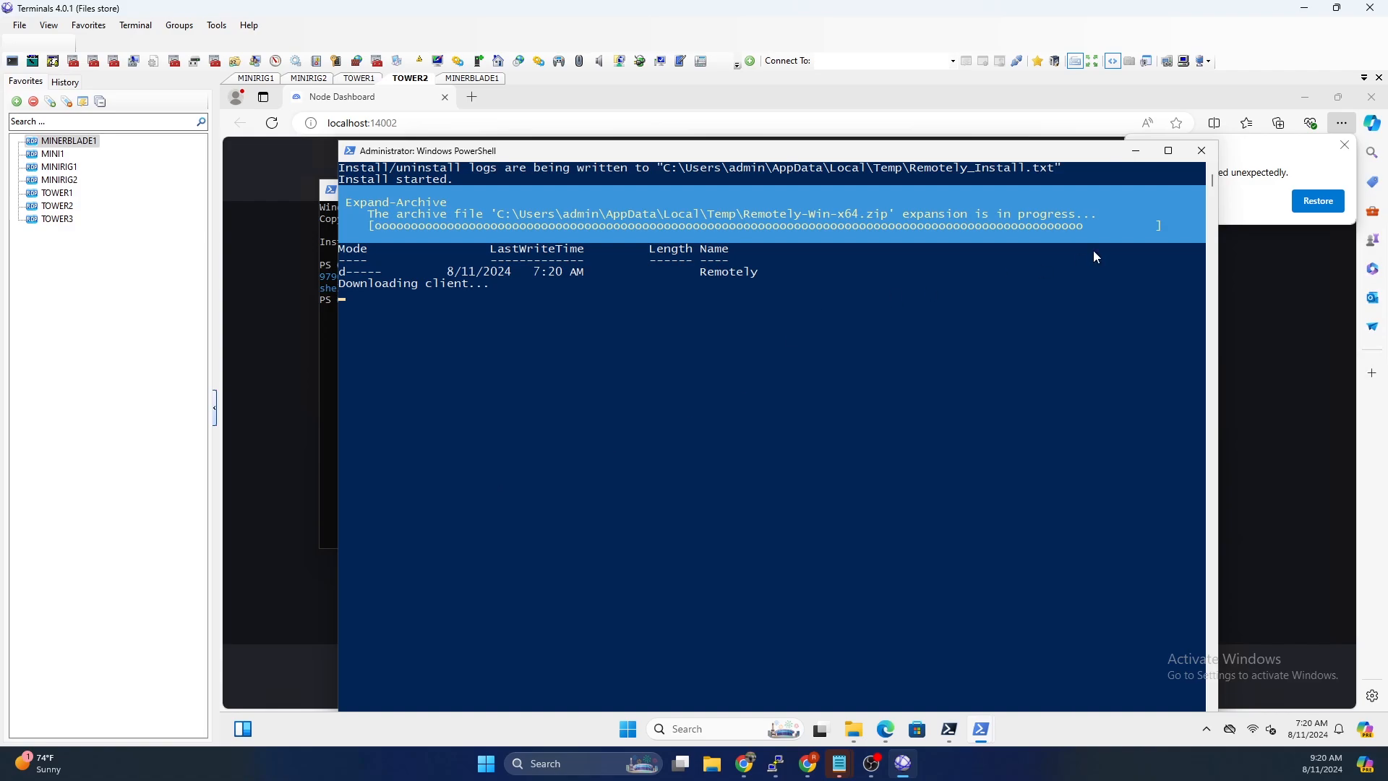
click(356, 79)
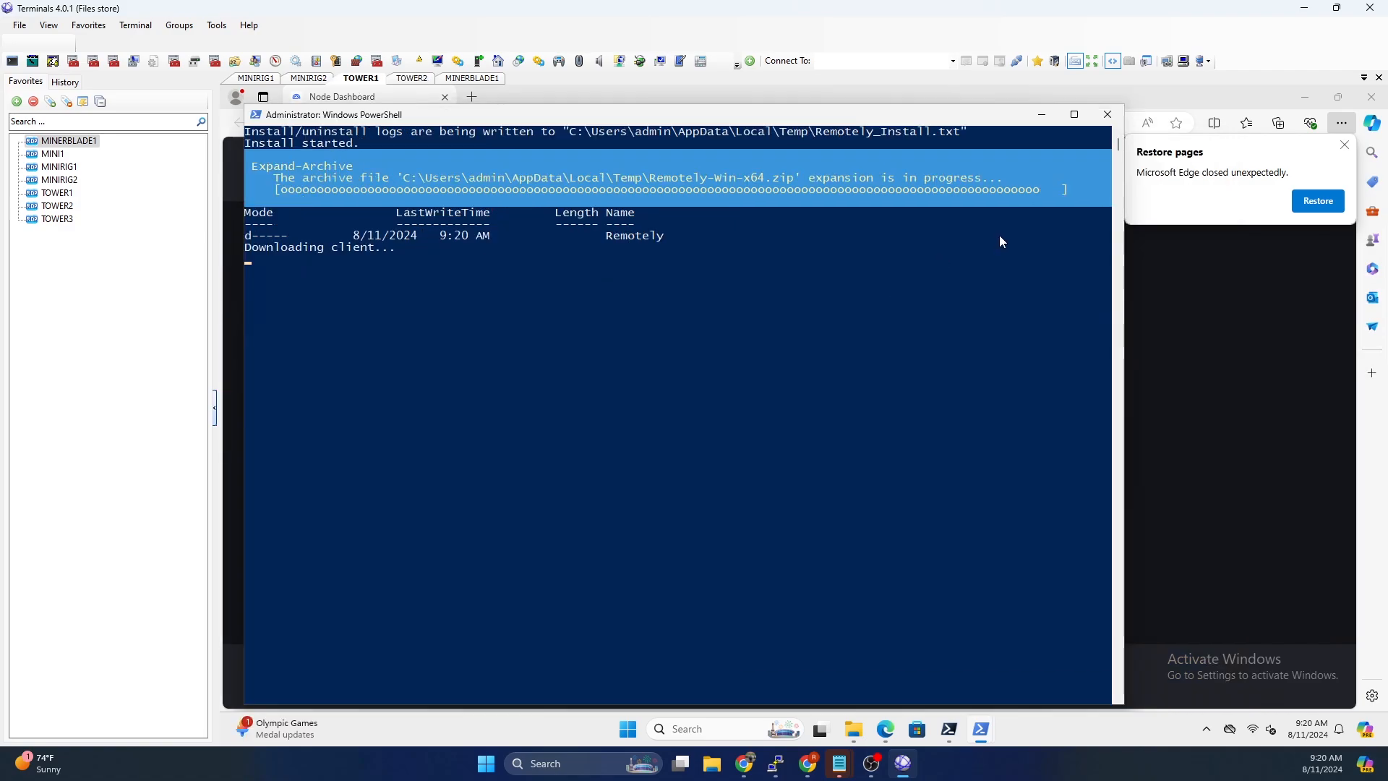
click(309, 78)
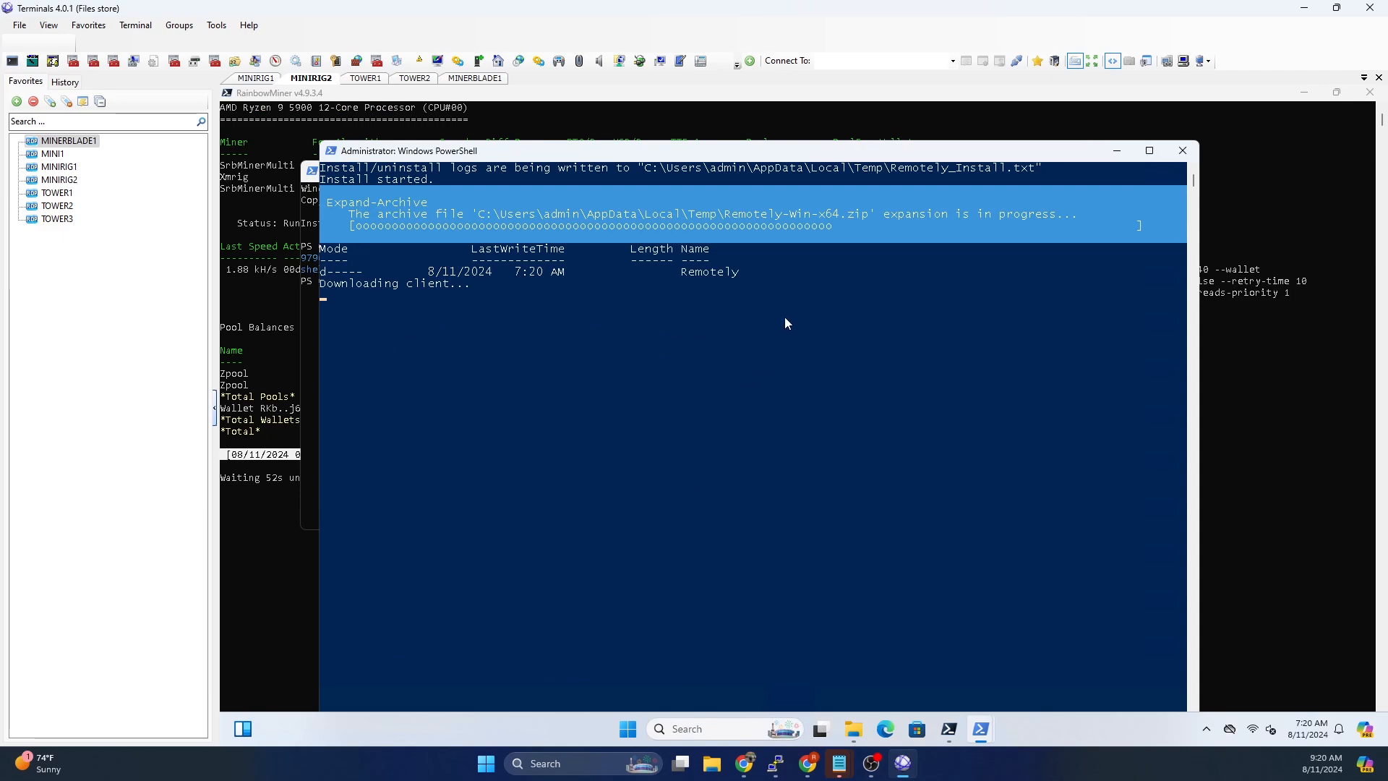
- Switch to the Remotely site in Chrome, open the Home page and refresh the devices list until MINIRIG2 is listed
mouse_move(745, 763)
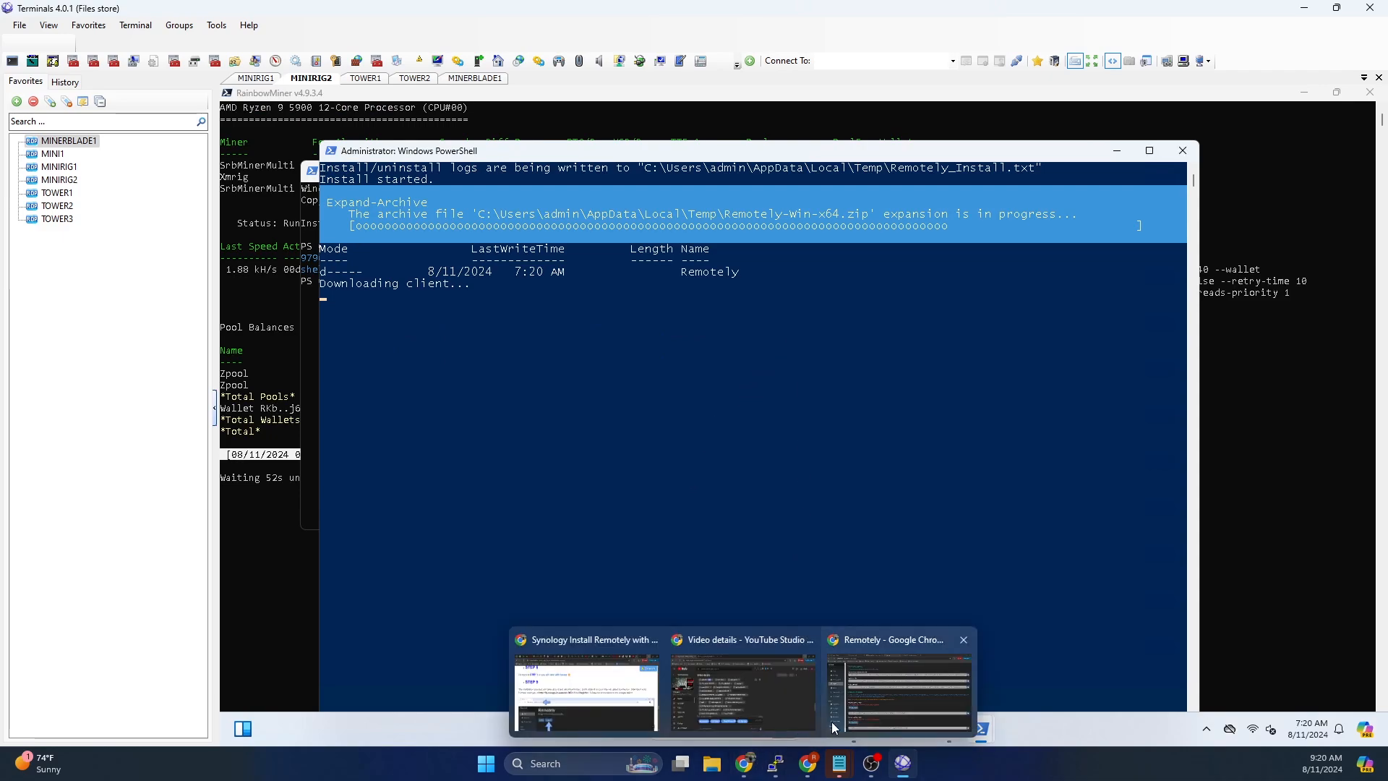
click(860, 689)
click(70, 166)
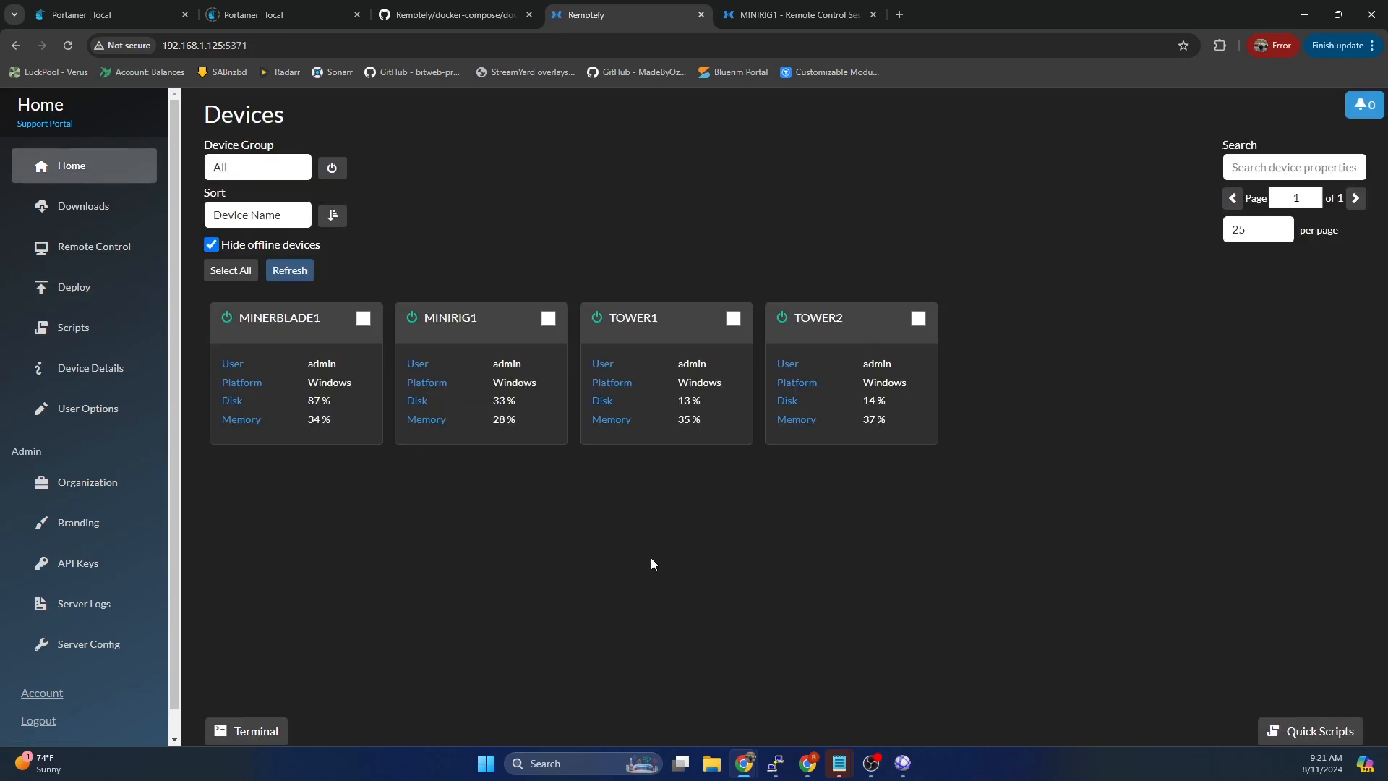
click(306, 271)
click(306, 271)
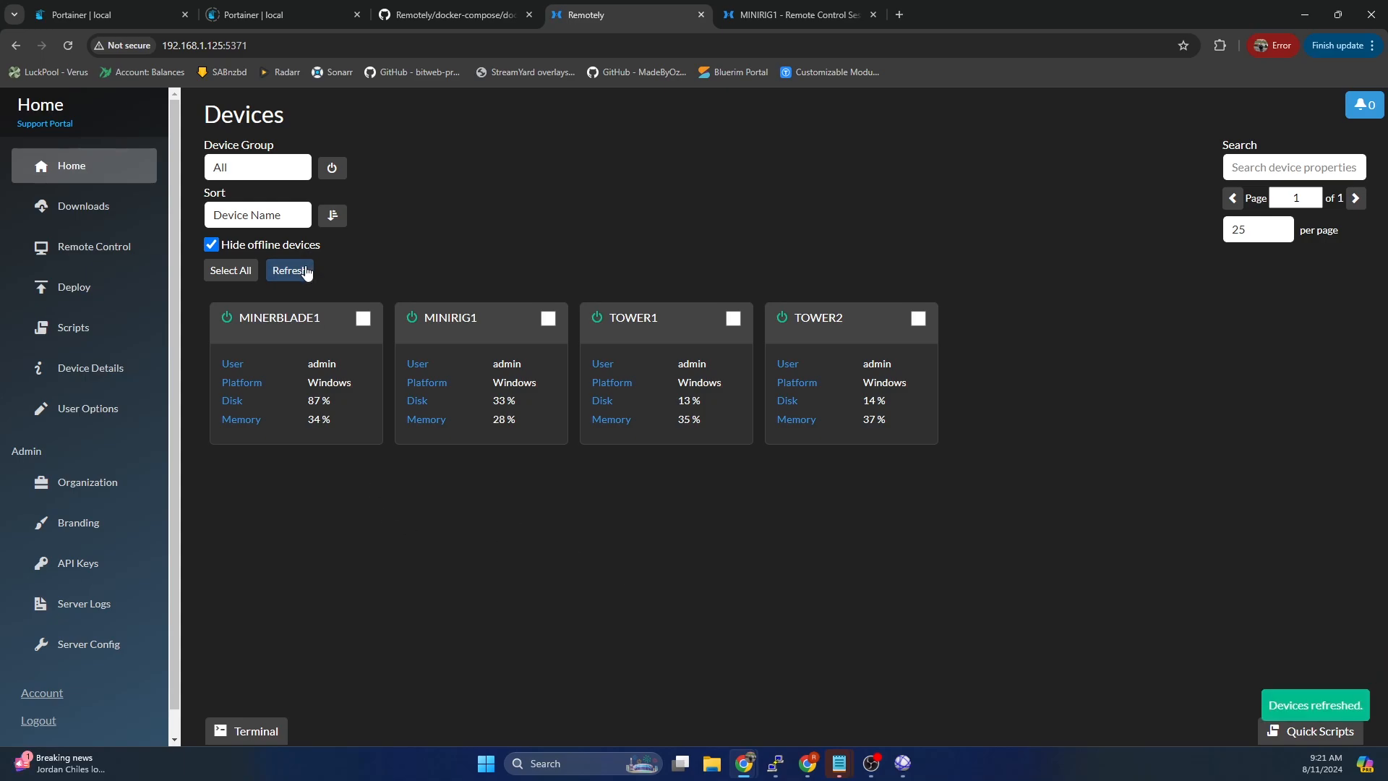
click(306, 270)
click(306, 271)
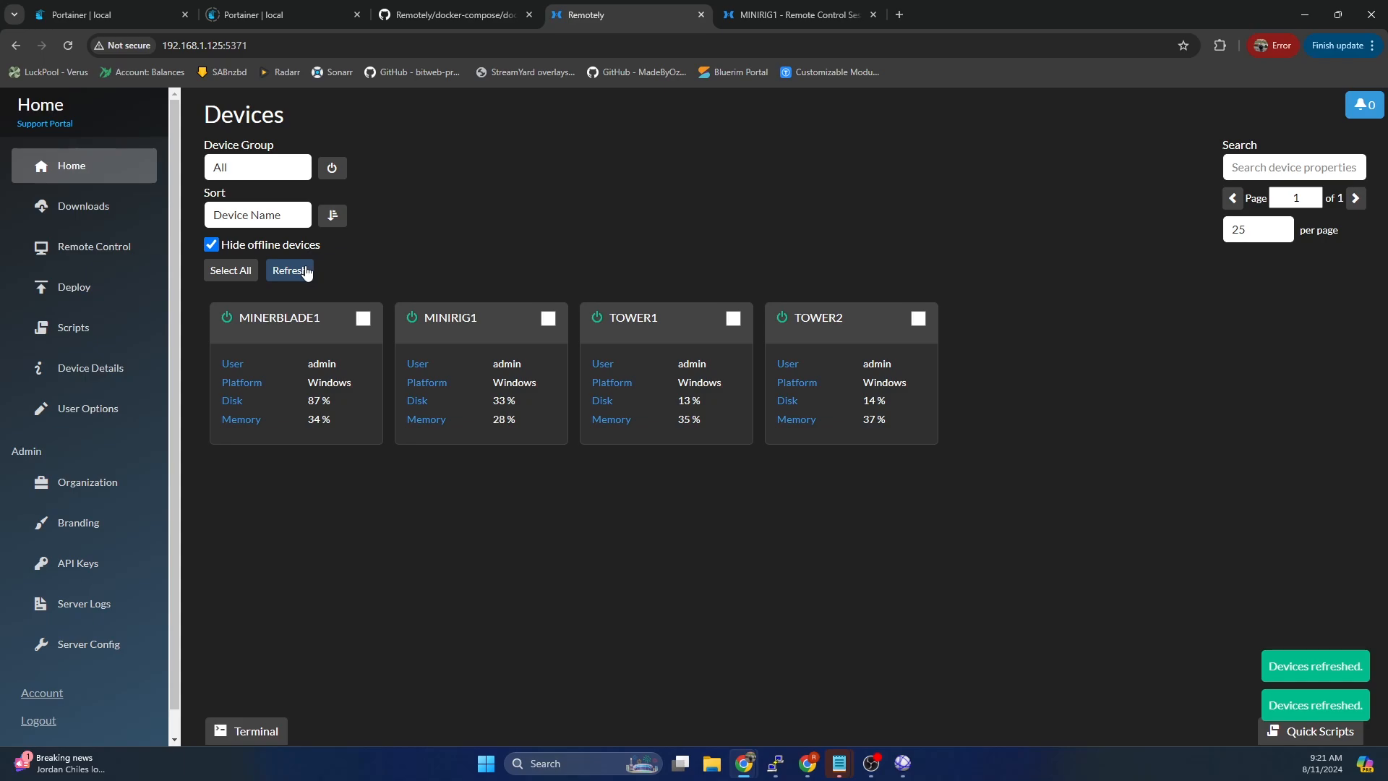
click(306, 270)
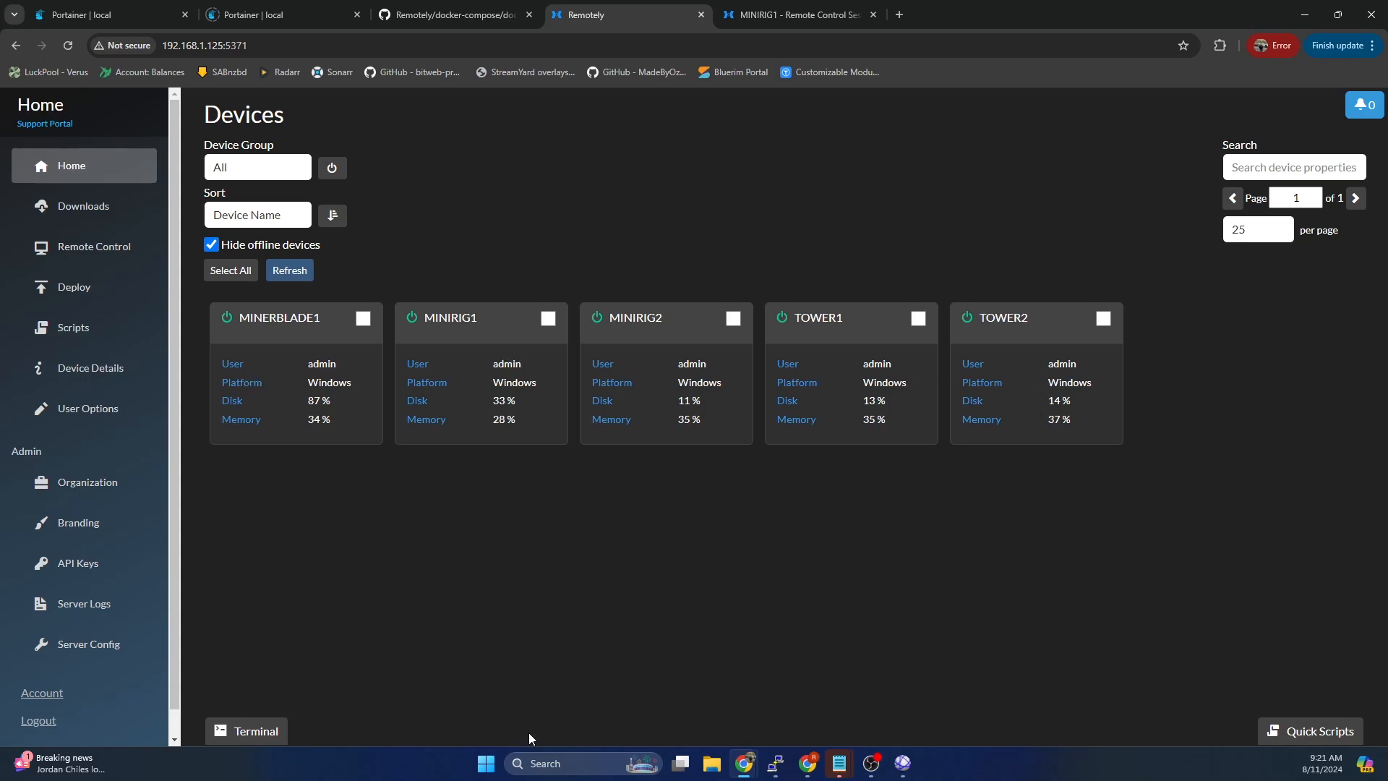
- Filter the devices by the Mining Rigs group and set the Device Group filter back to All
click(257, 167)
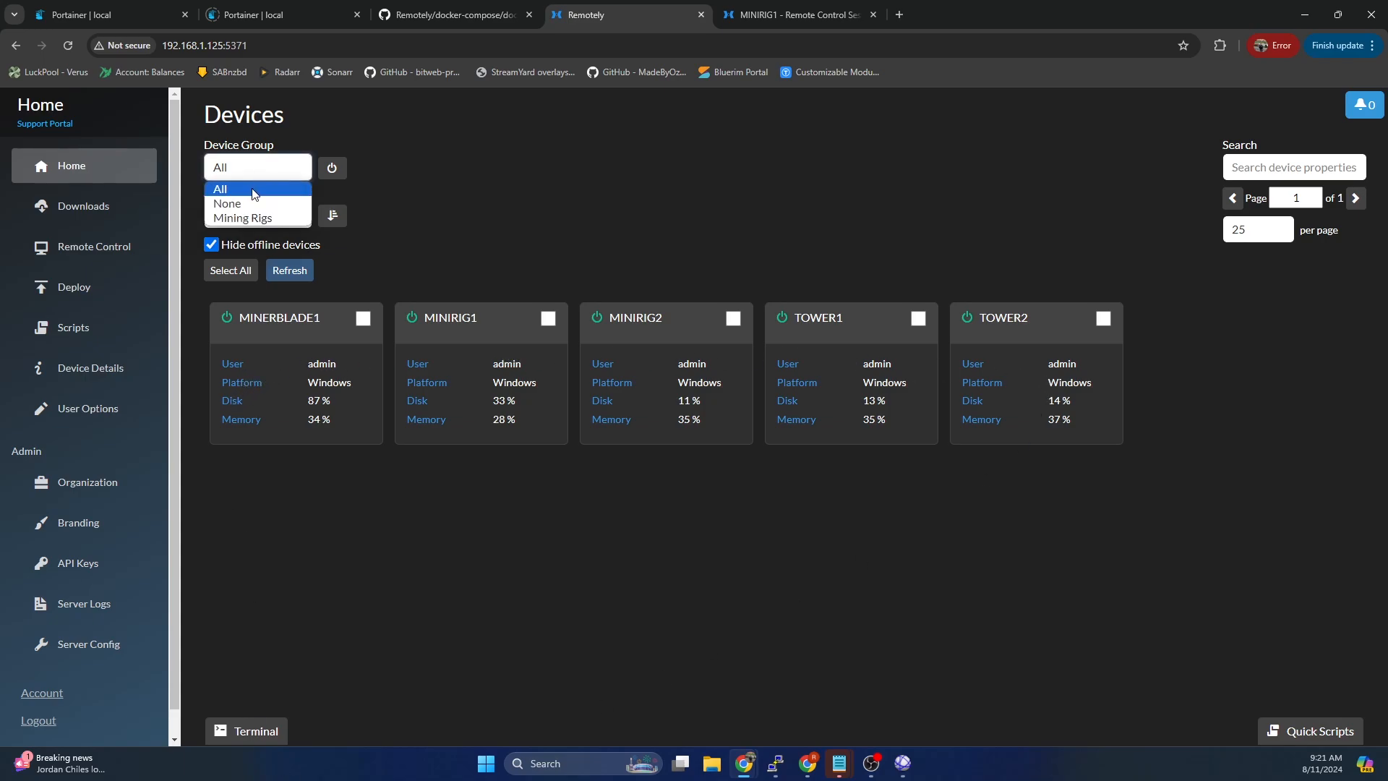
click(248, 220)
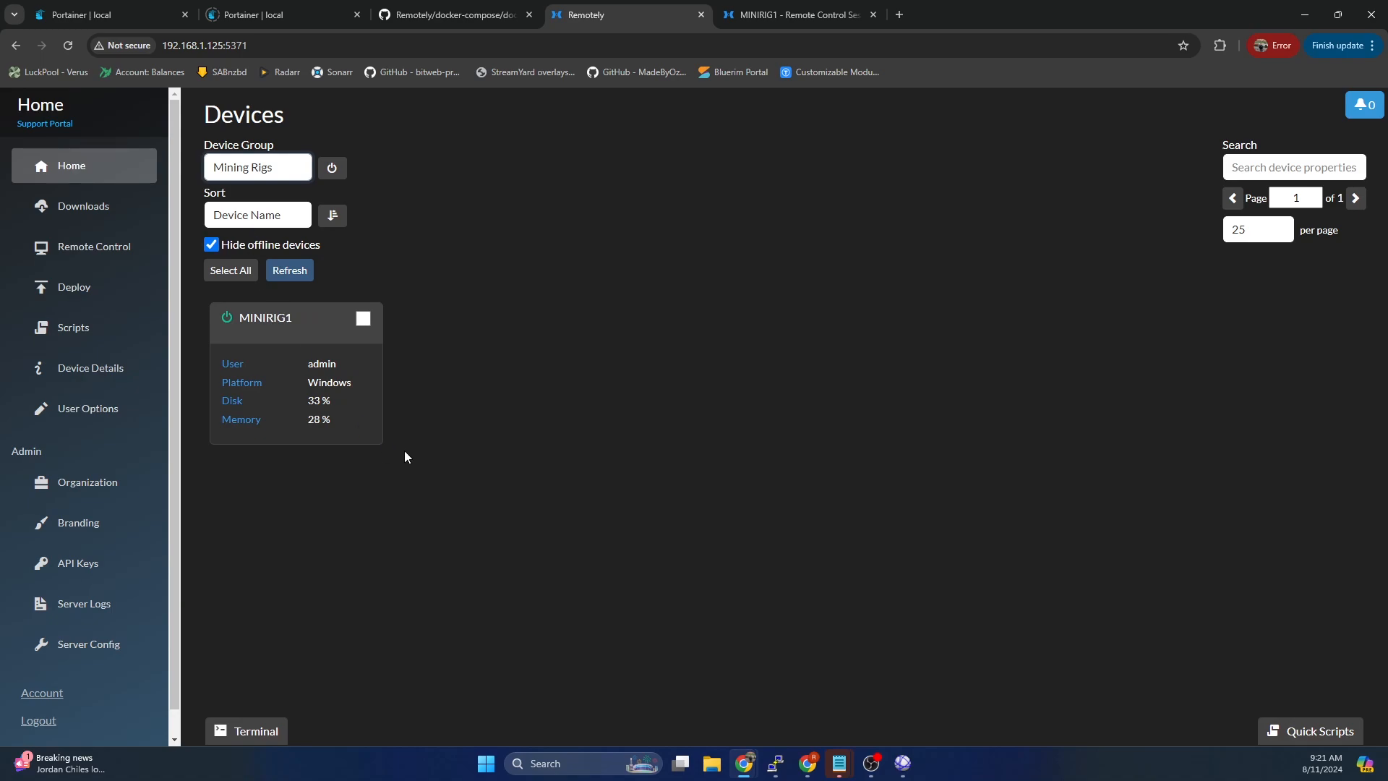
click(253, 173)
click(277, 151)
click(263, 167)
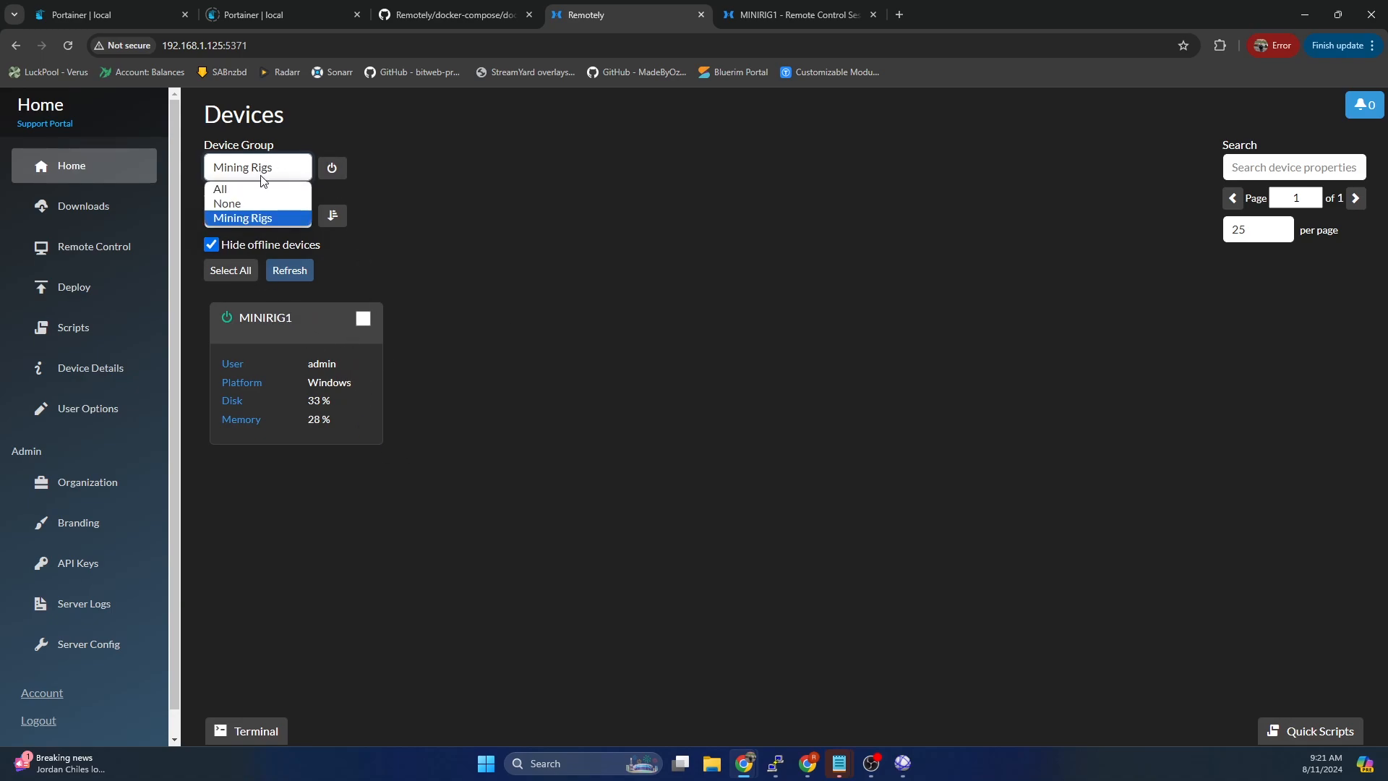
click(262, 188)
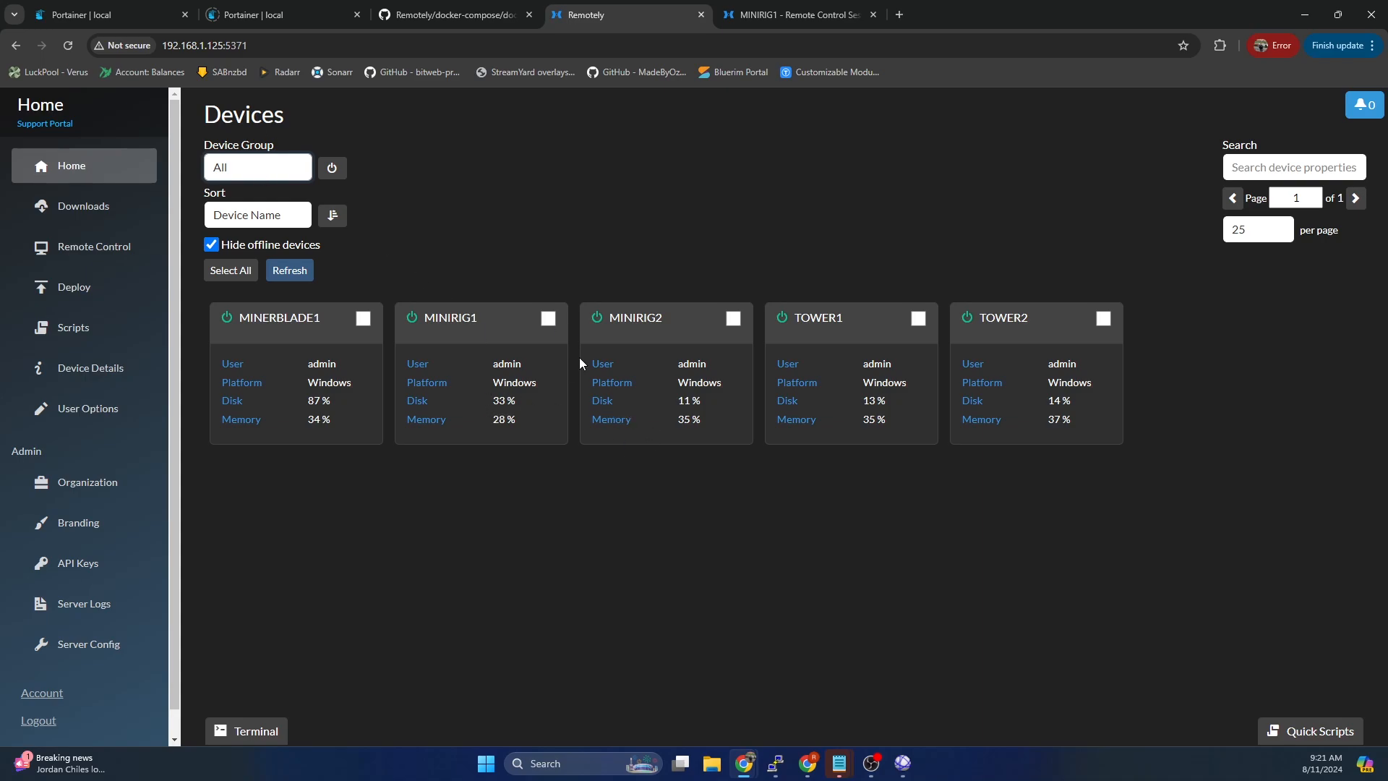
- Assign MINIRIG2 to the Mining Rigs device group and save its device settings
click(639, 309)
scroll(813, 402, down, 4)
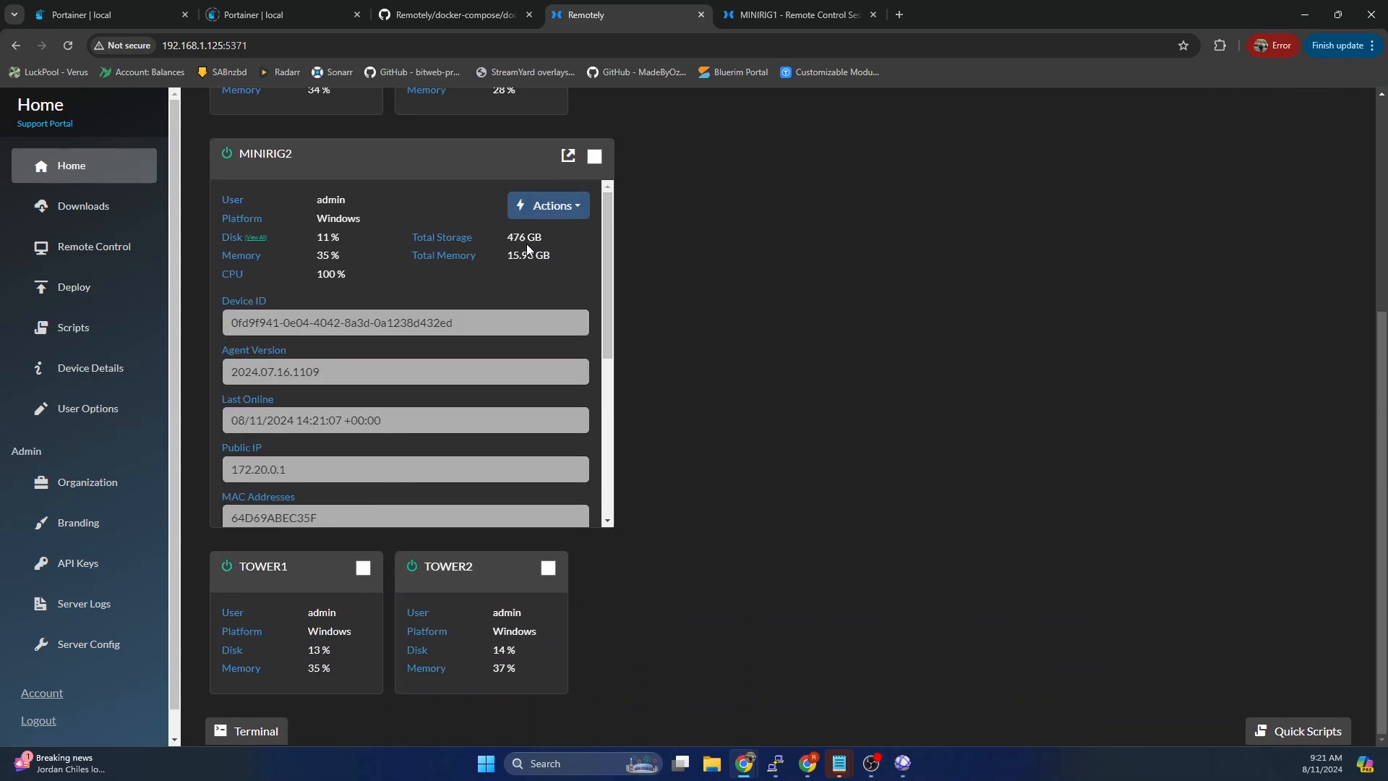
scroll(340, 384, down, 5)
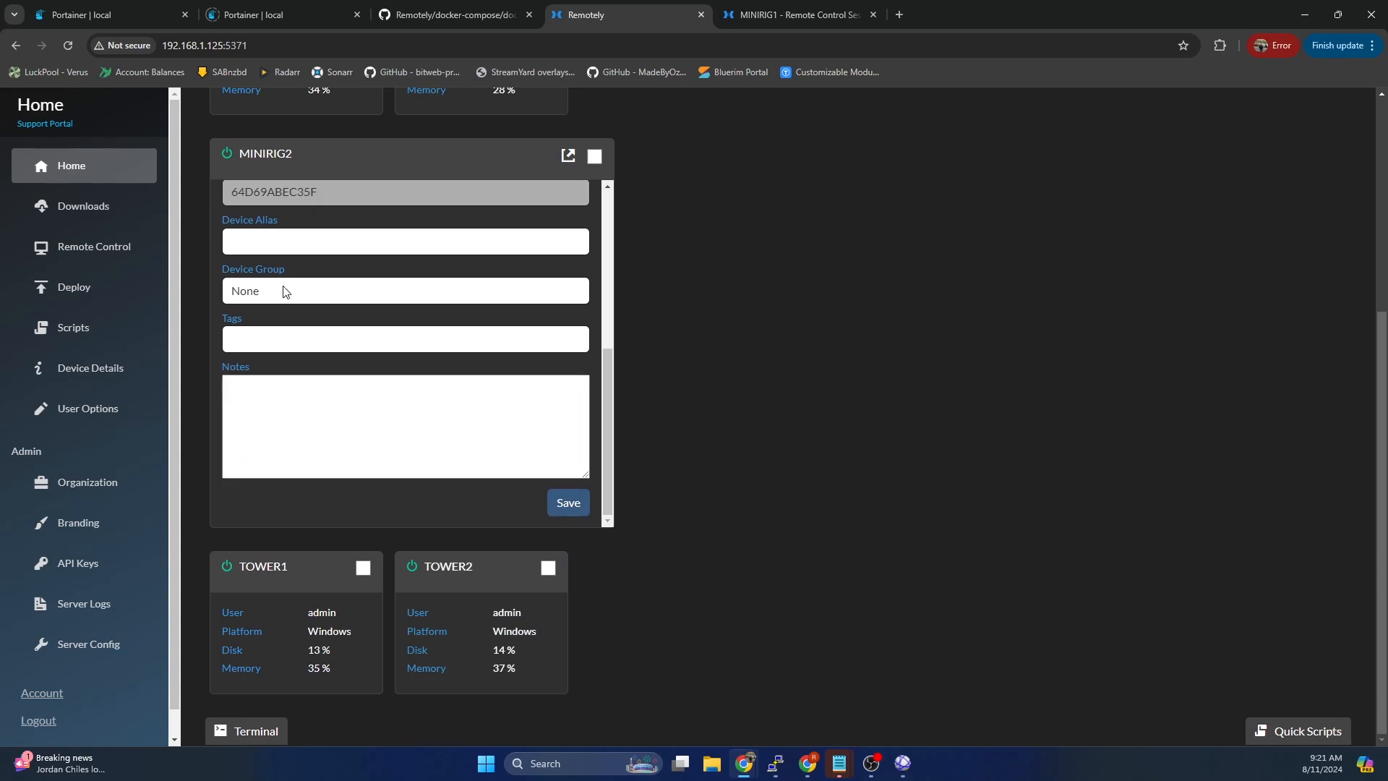
click(284, 292)
click(270, 327)
click(271, 300)
click(260, 328)
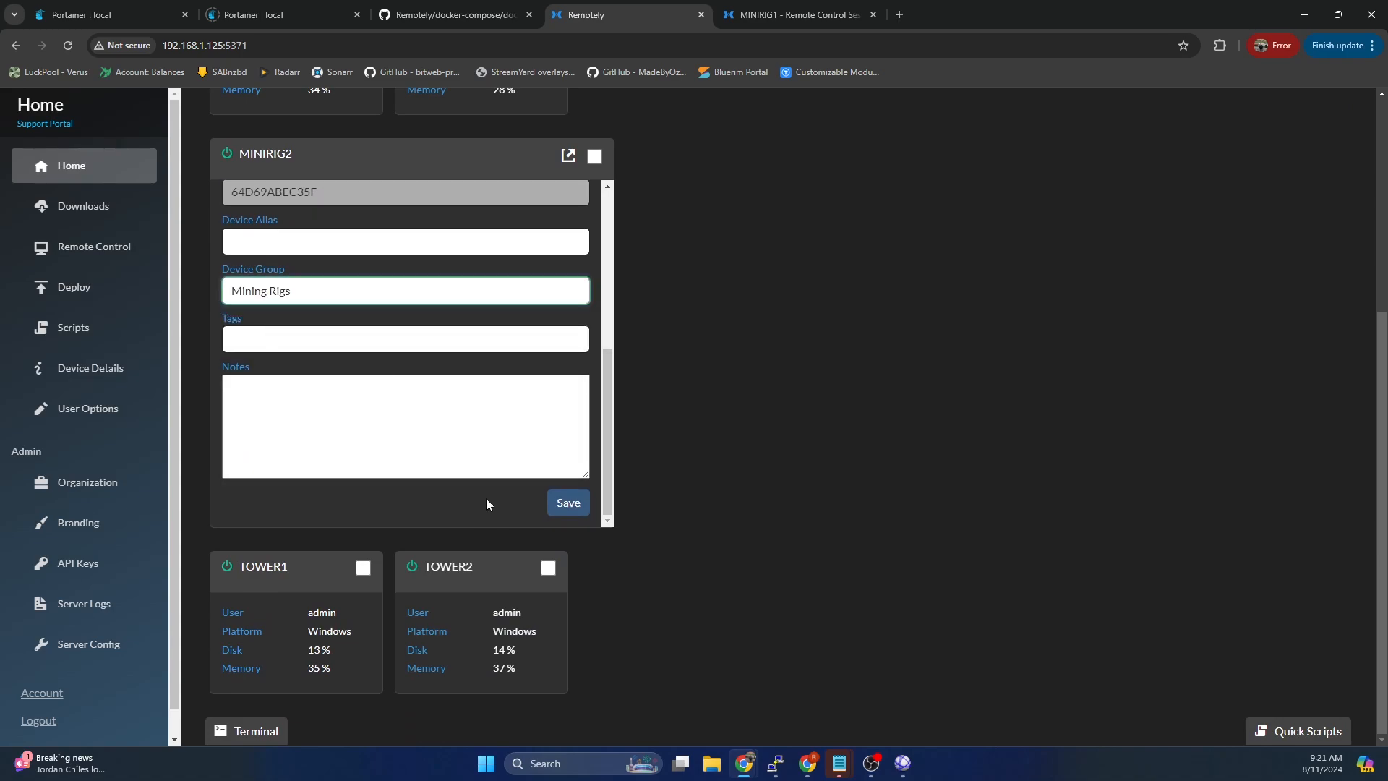
click(570, 507)
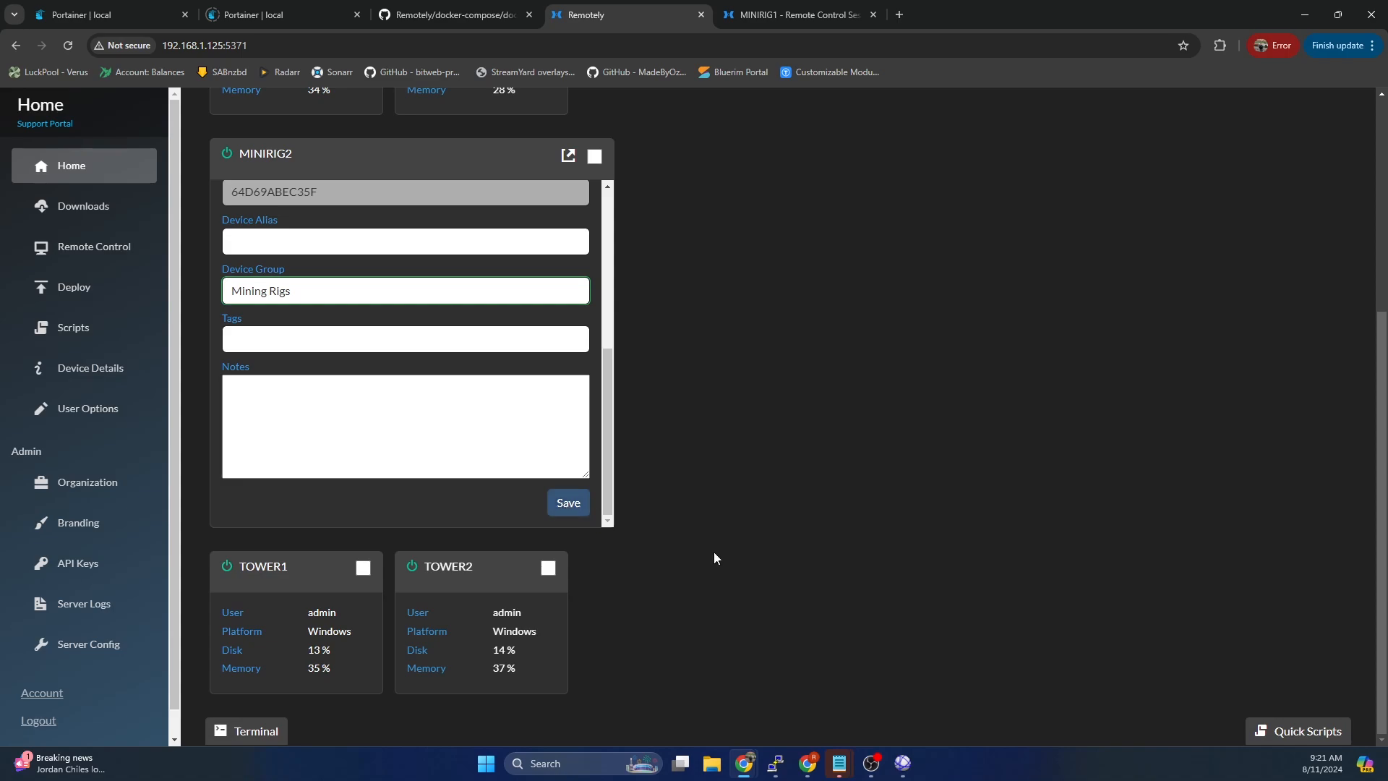
scroll(365, 449, up, 5)
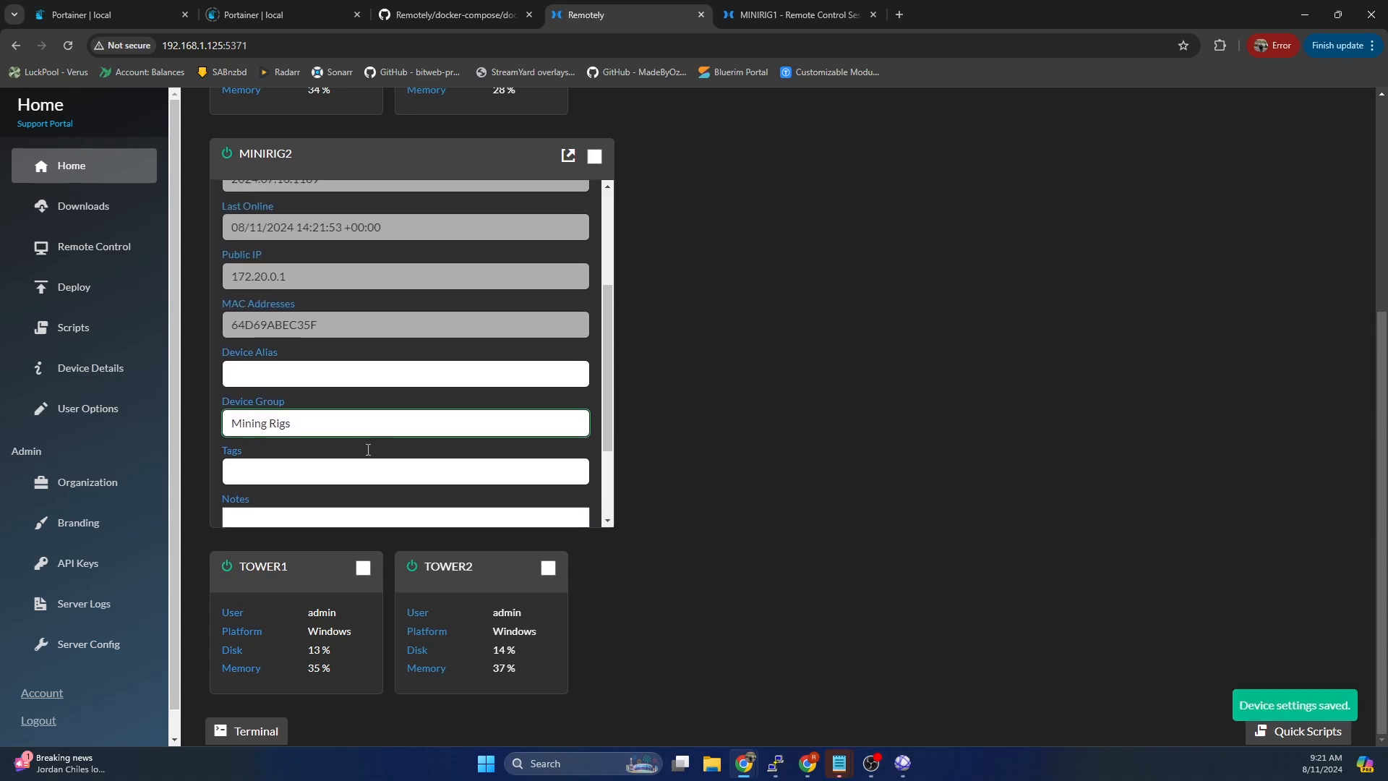
scroll(366, 449, down, 5)
click(566, 511)
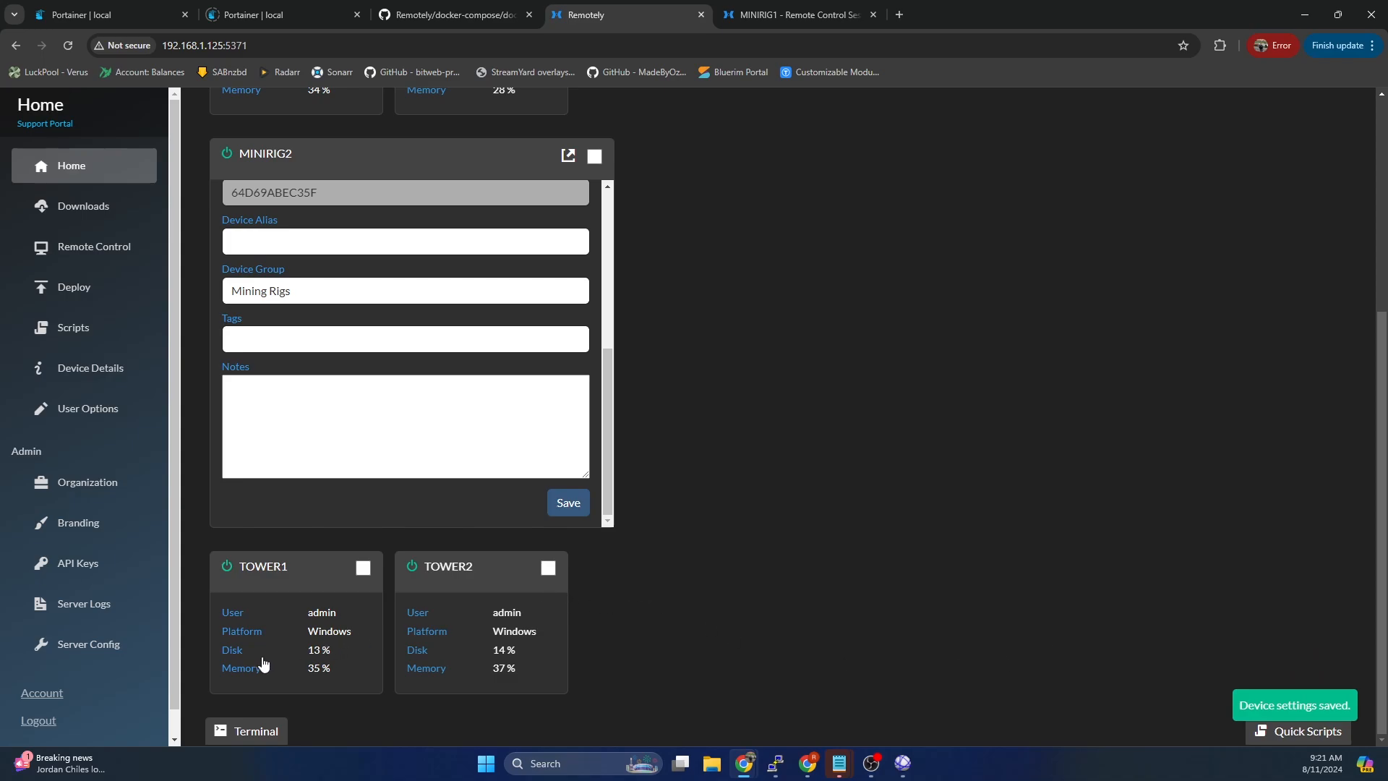
- Assign TOWER1 to the Mining Rigs device group and save its device settings
click(289, 578)
scroll(516, 311, down, 5)
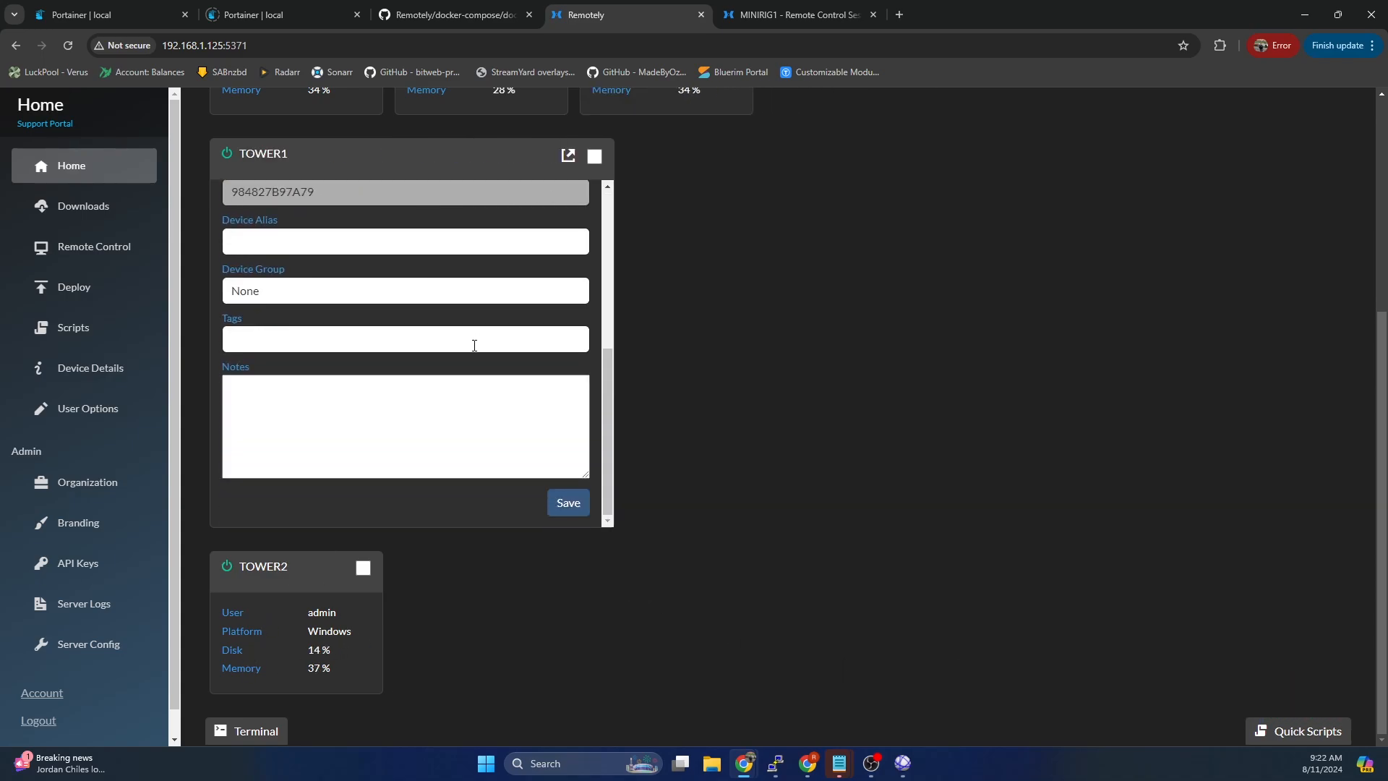
click(293, 290)
click(261, 323)
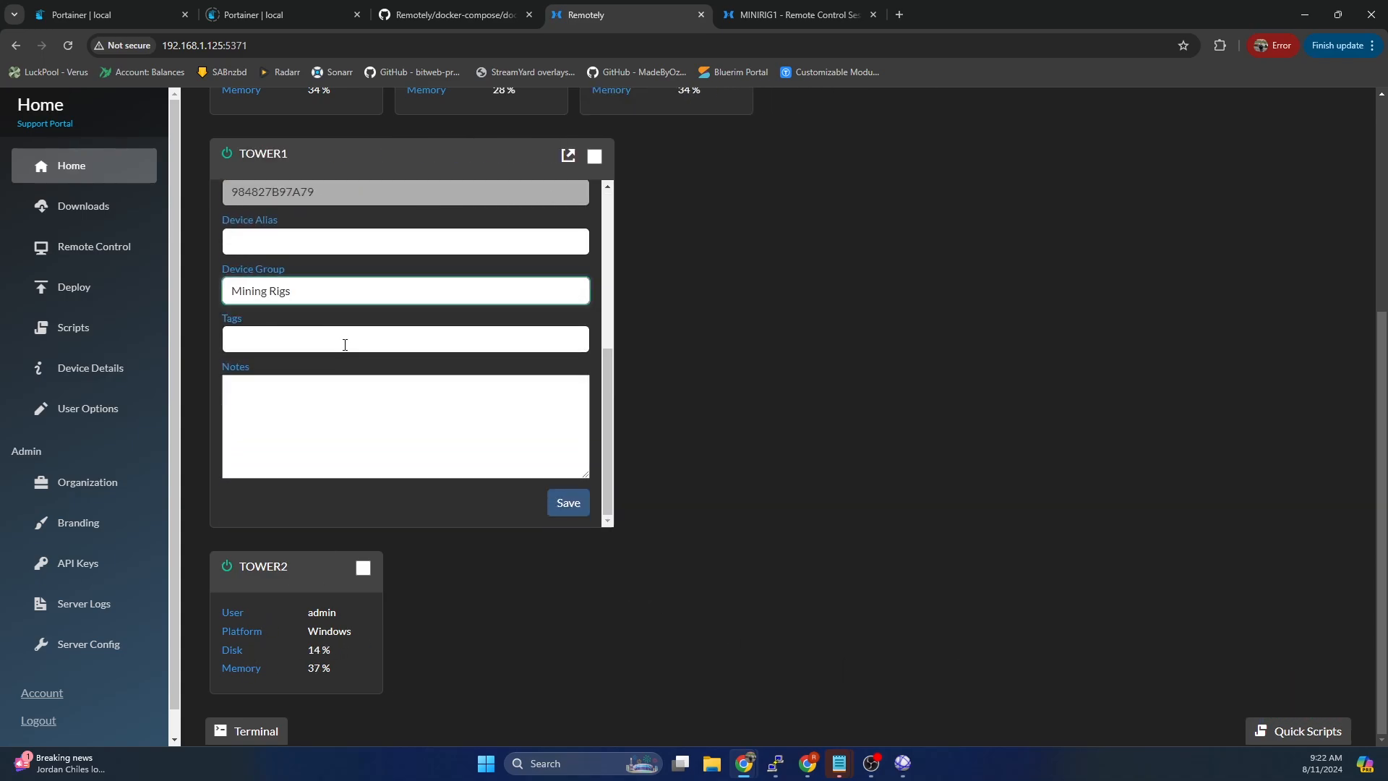
click(566, 500)
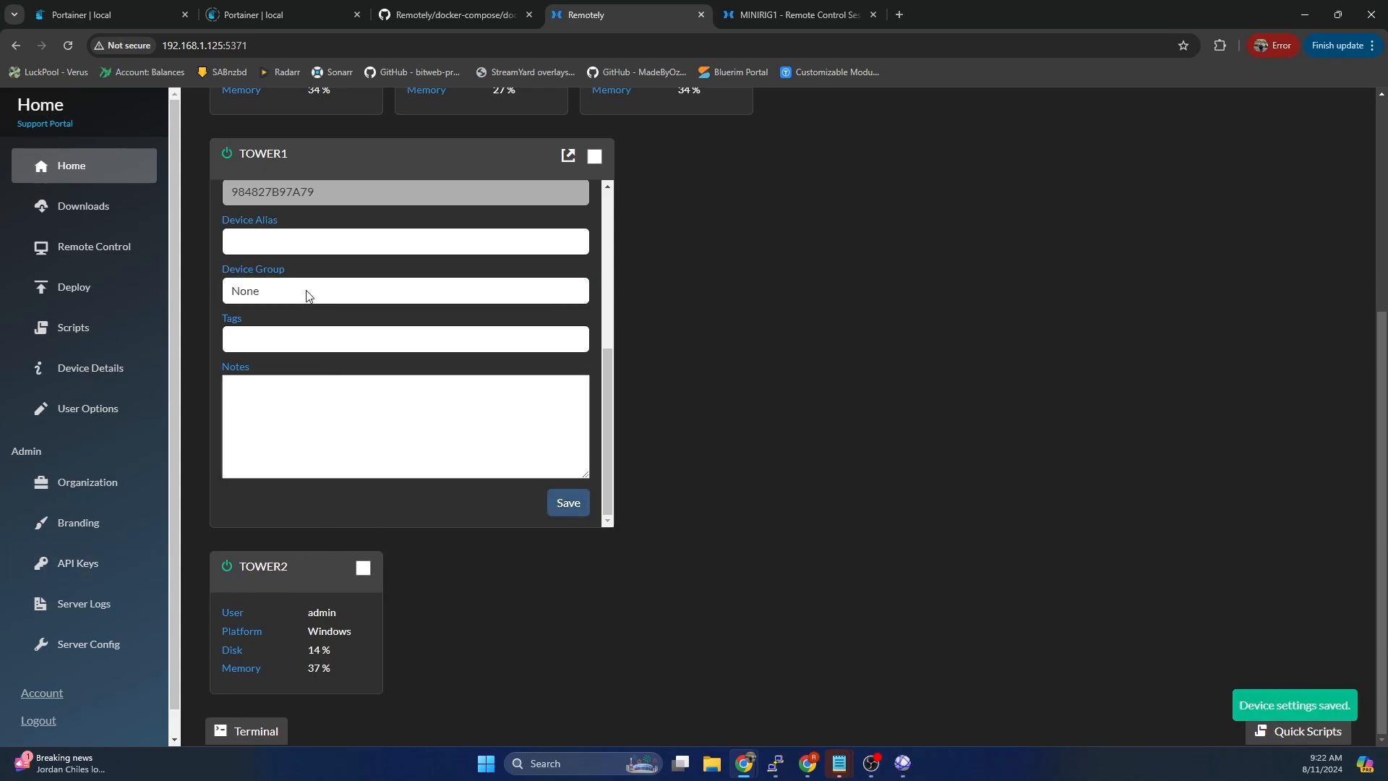
- Assign TOWER2 to the Mining Rigs device group and save its device settings
click(315, 637)
scroll(359, 452, down, 5)
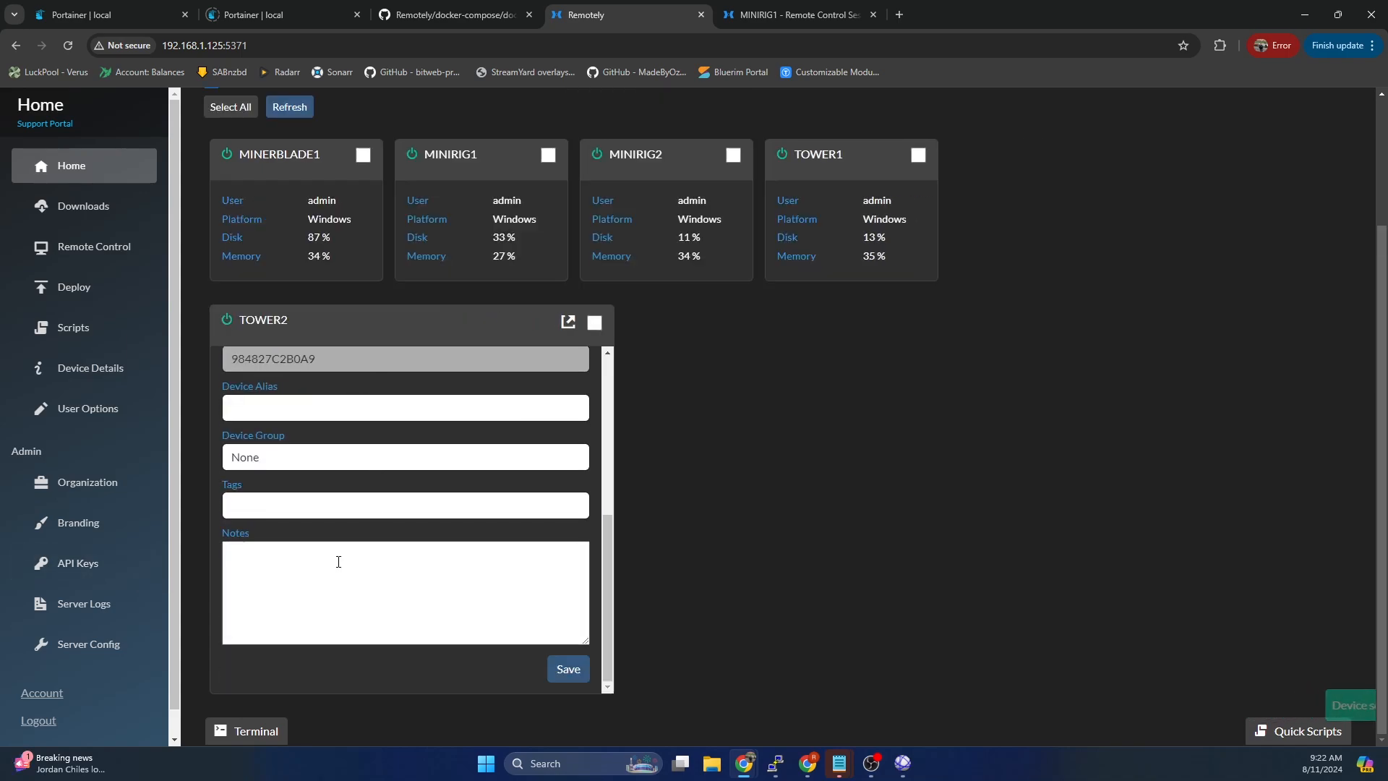
click(291, 462)
click(287, 494)
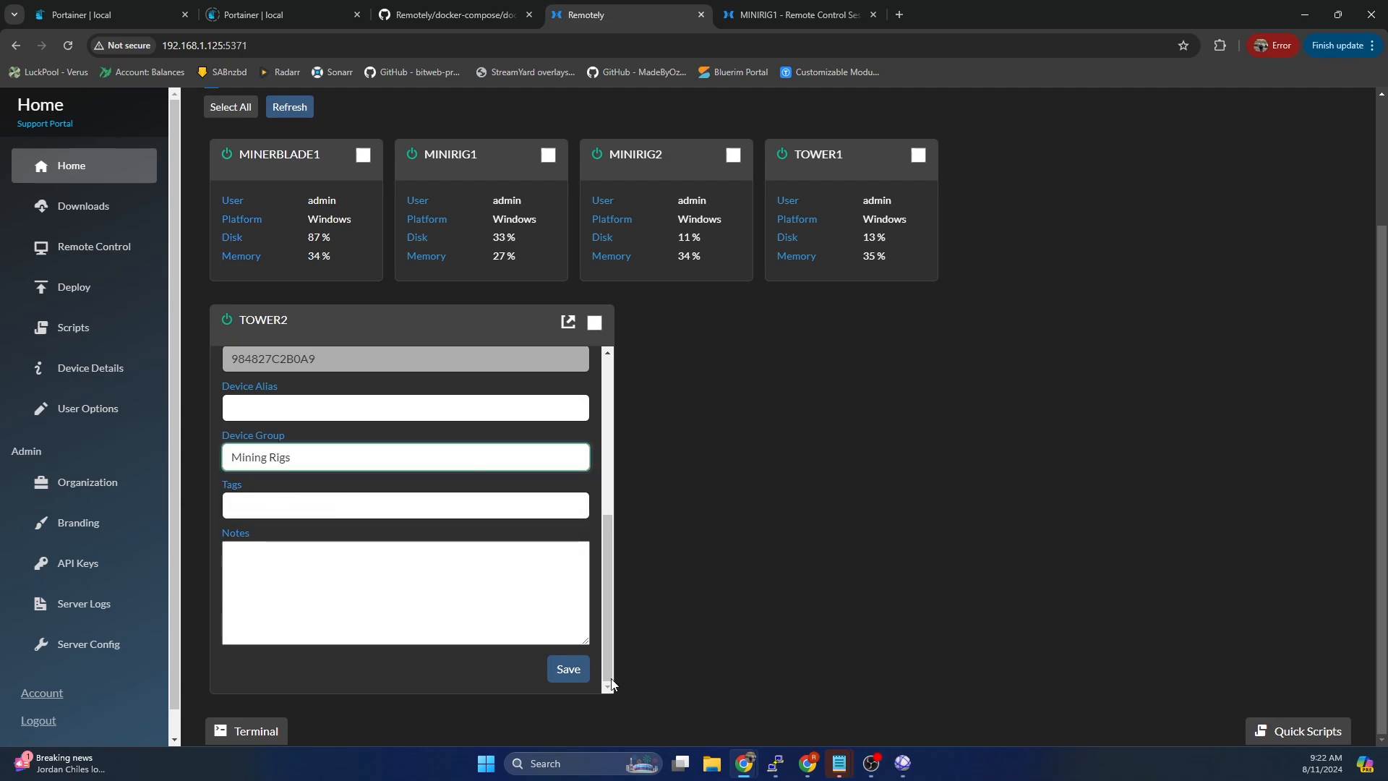
click(568, 668)
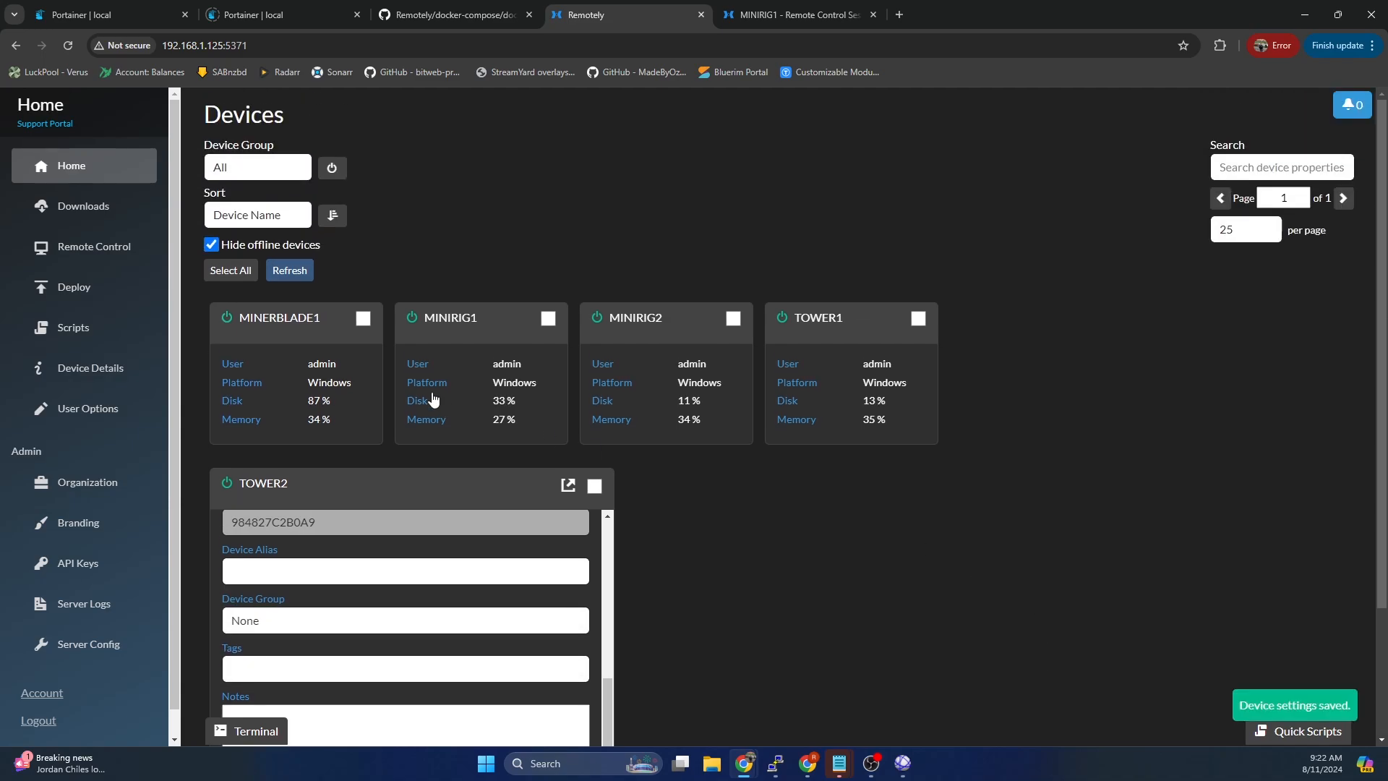
- Try to assign MINERBLADE1 to the Mining Rigs device group and save its device settings
click(304, 337)
scroll(673, 439, down, 2)
scroll(340, 391, down, 4)
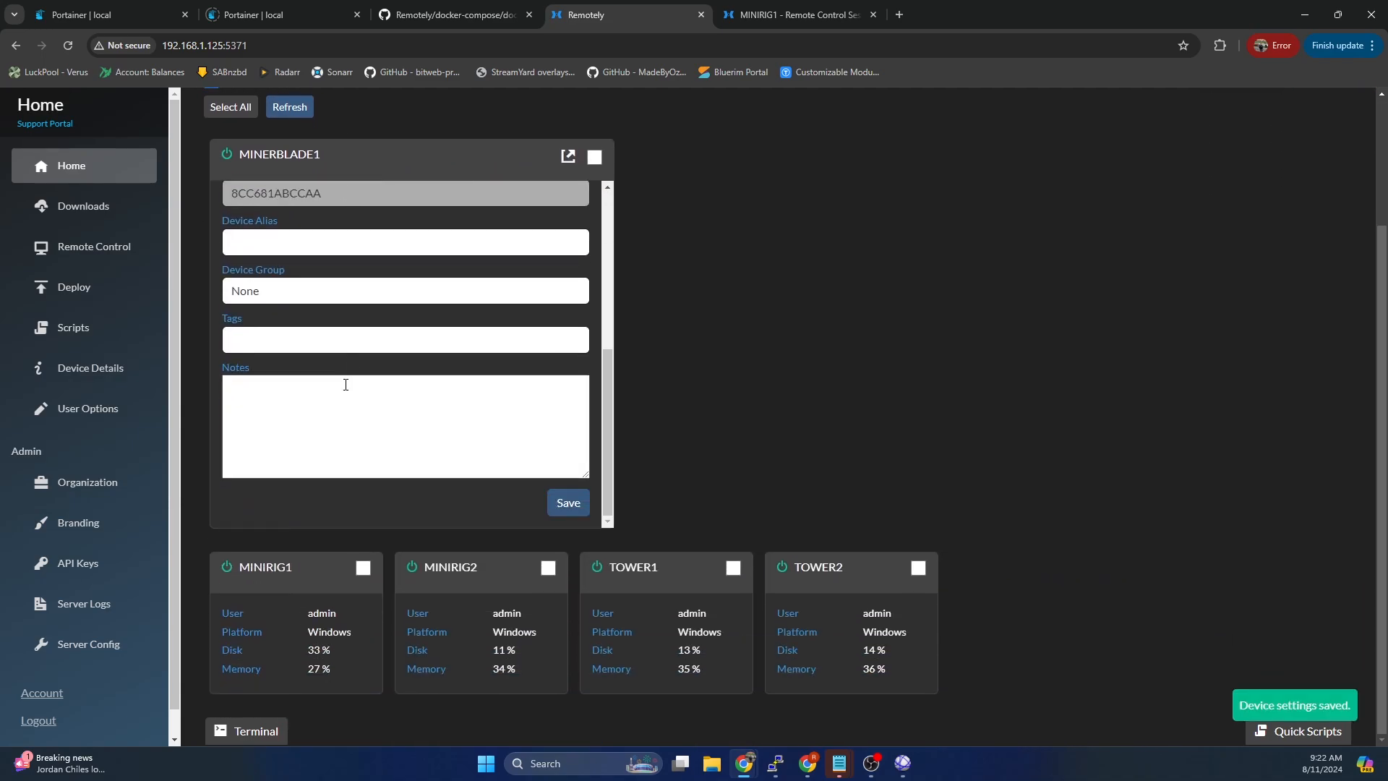
click(289, 291)
click(614, 536)
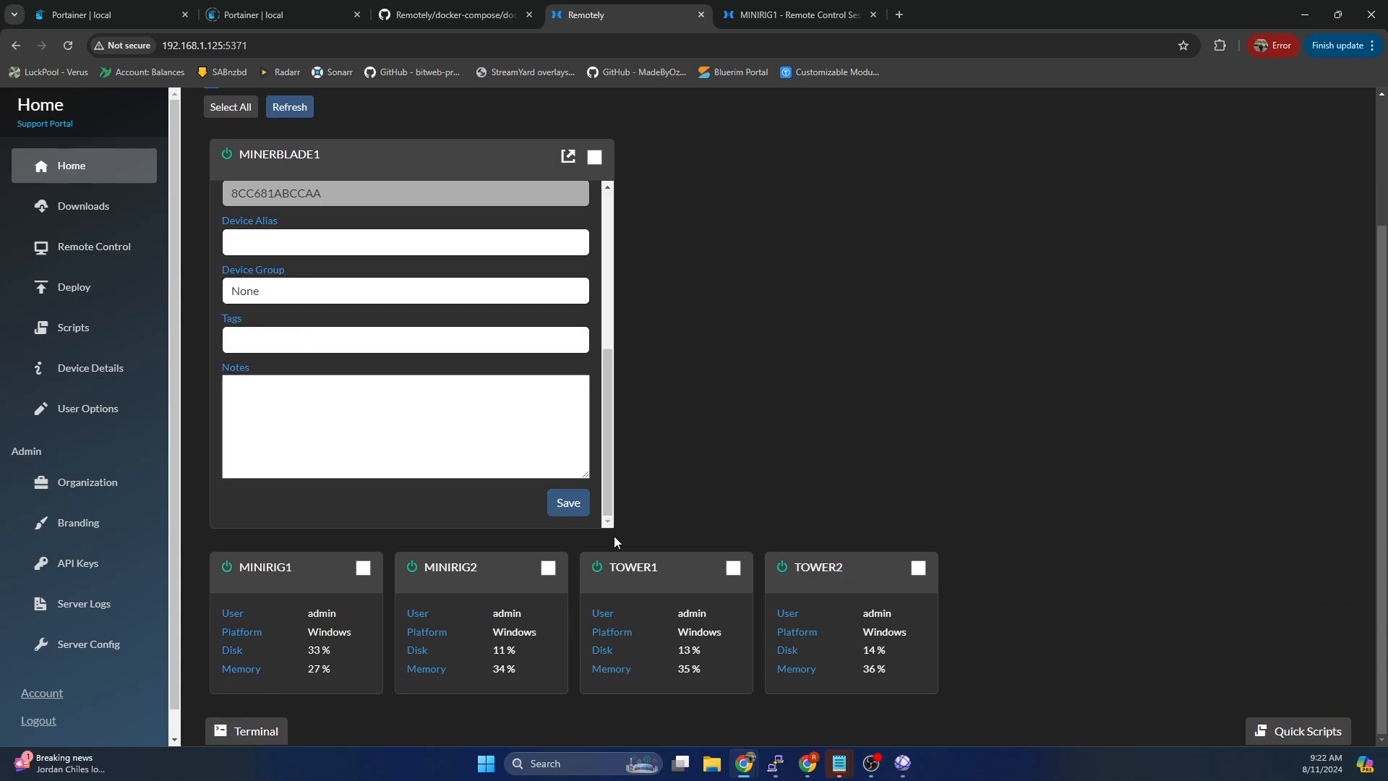
click(570, 509)
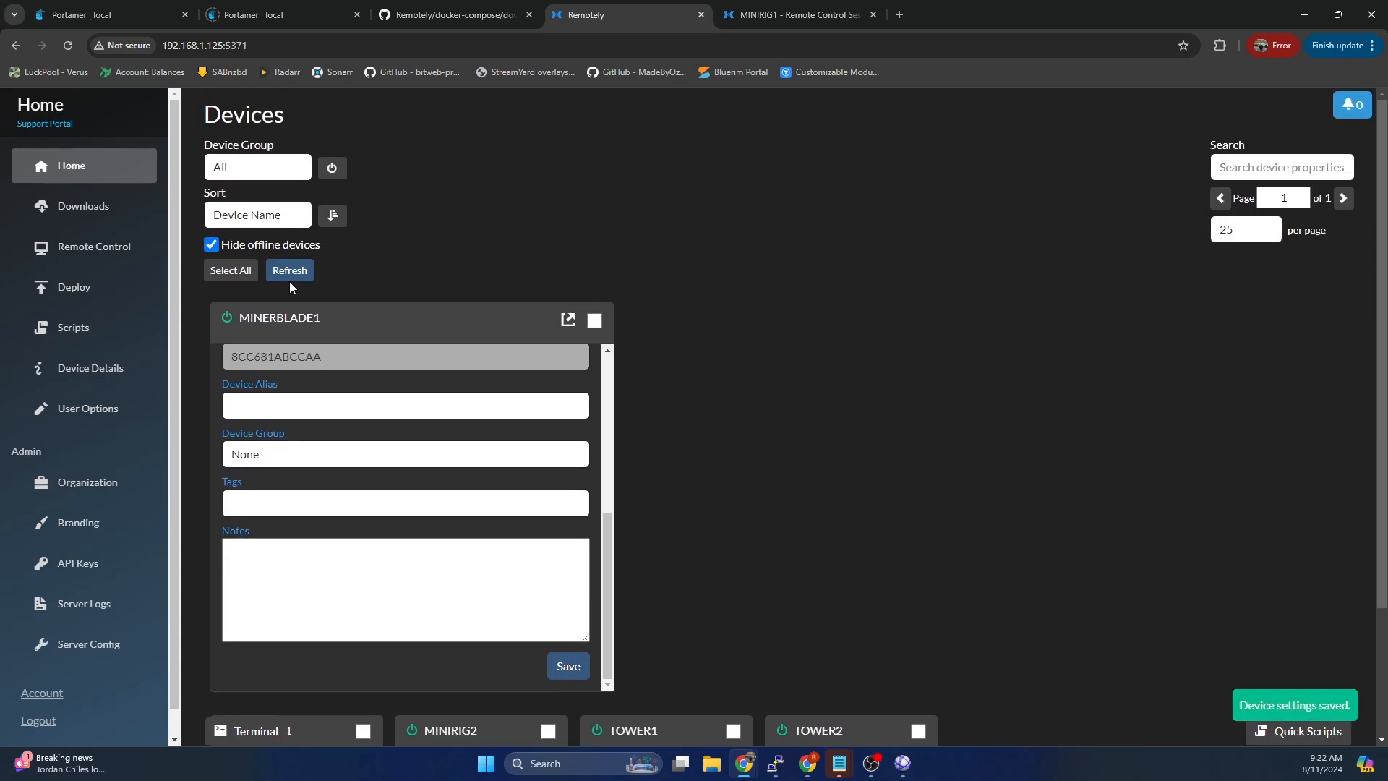
- Refresh the devices, check which ones the Mining Rigs group filter lists, and set the filter back to All
click(290, 281)
click(225, 171)
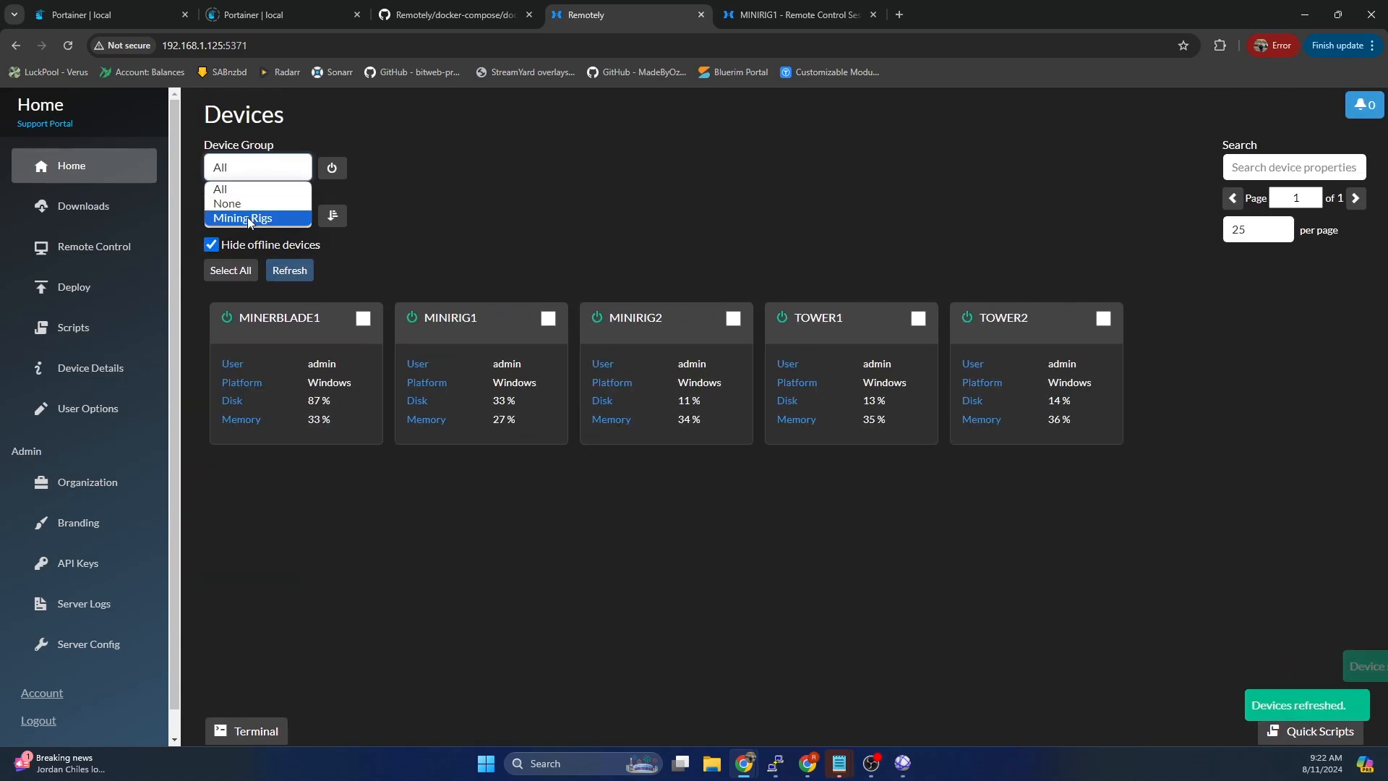
click(246, 218)
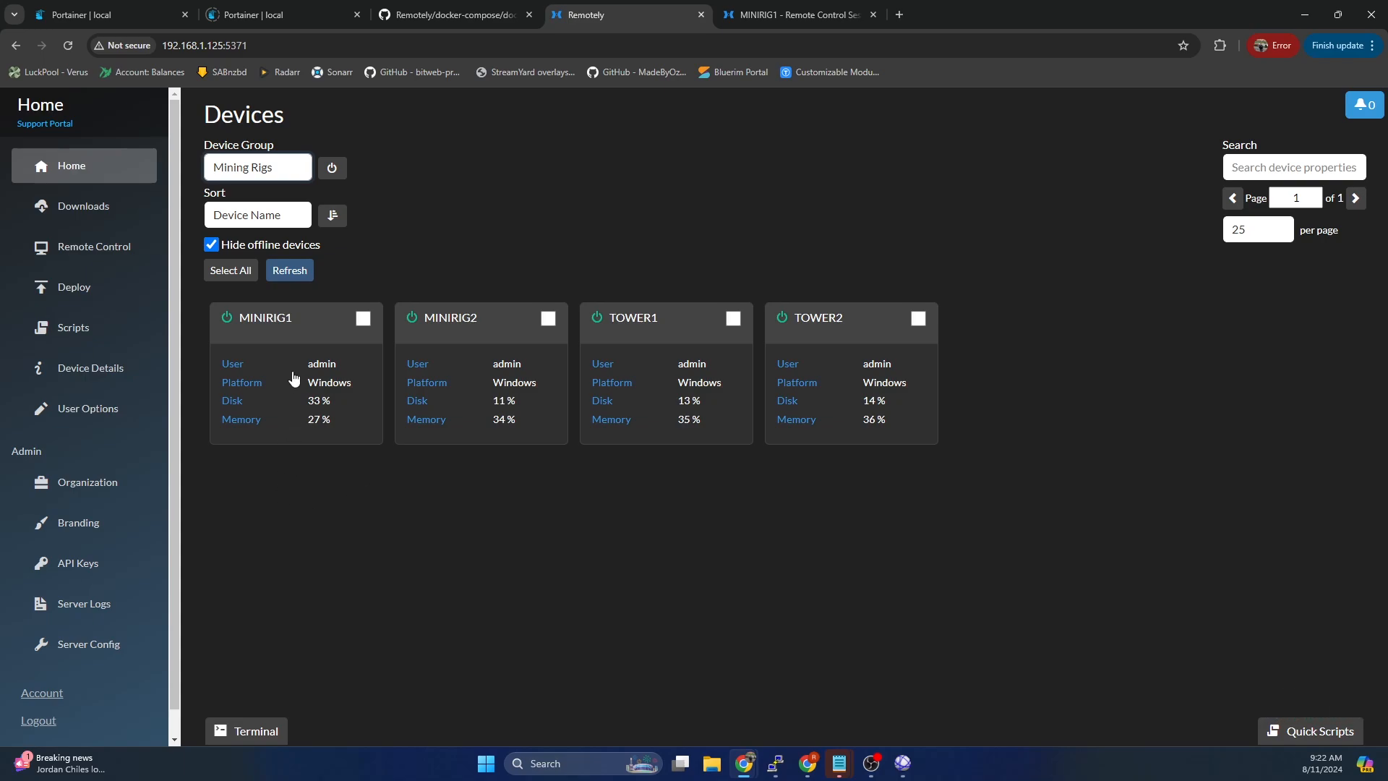
click(288, 271)
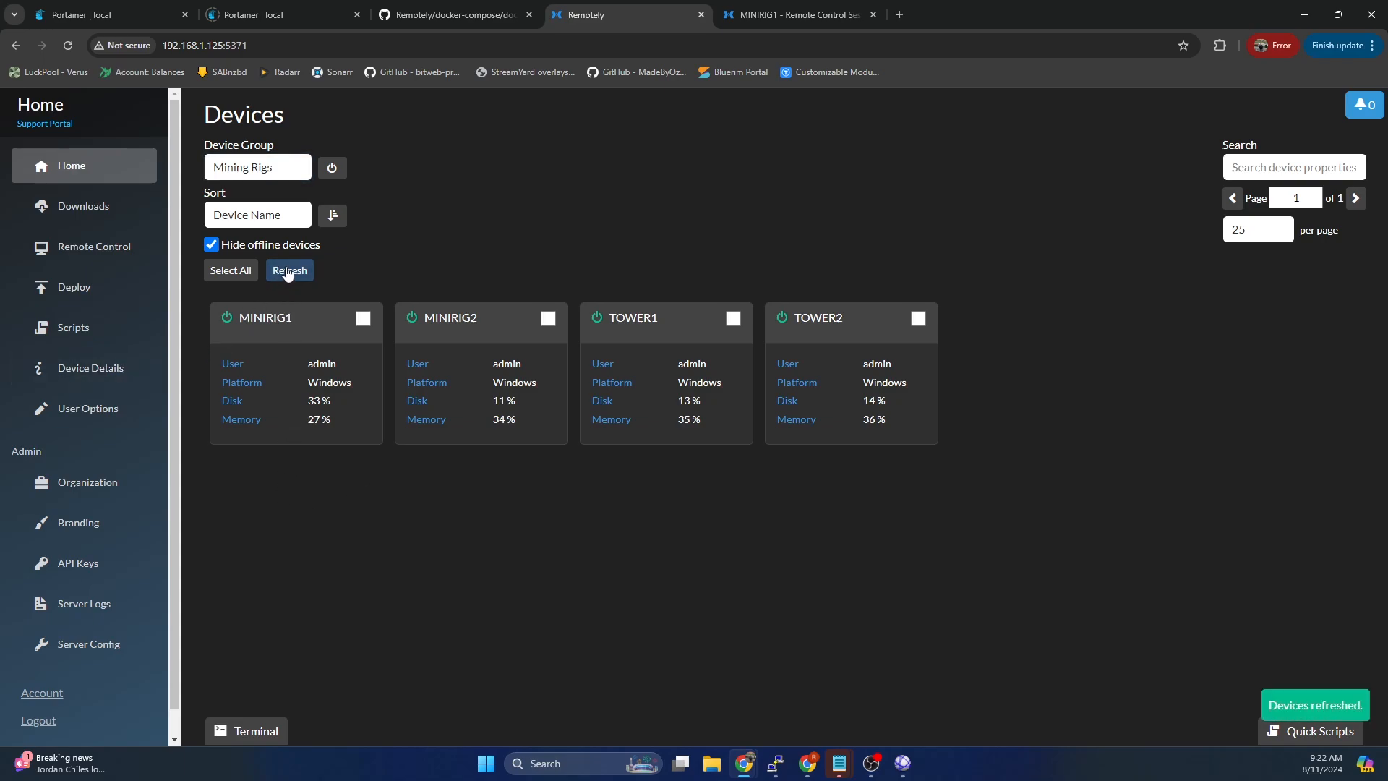
click(291, 272)
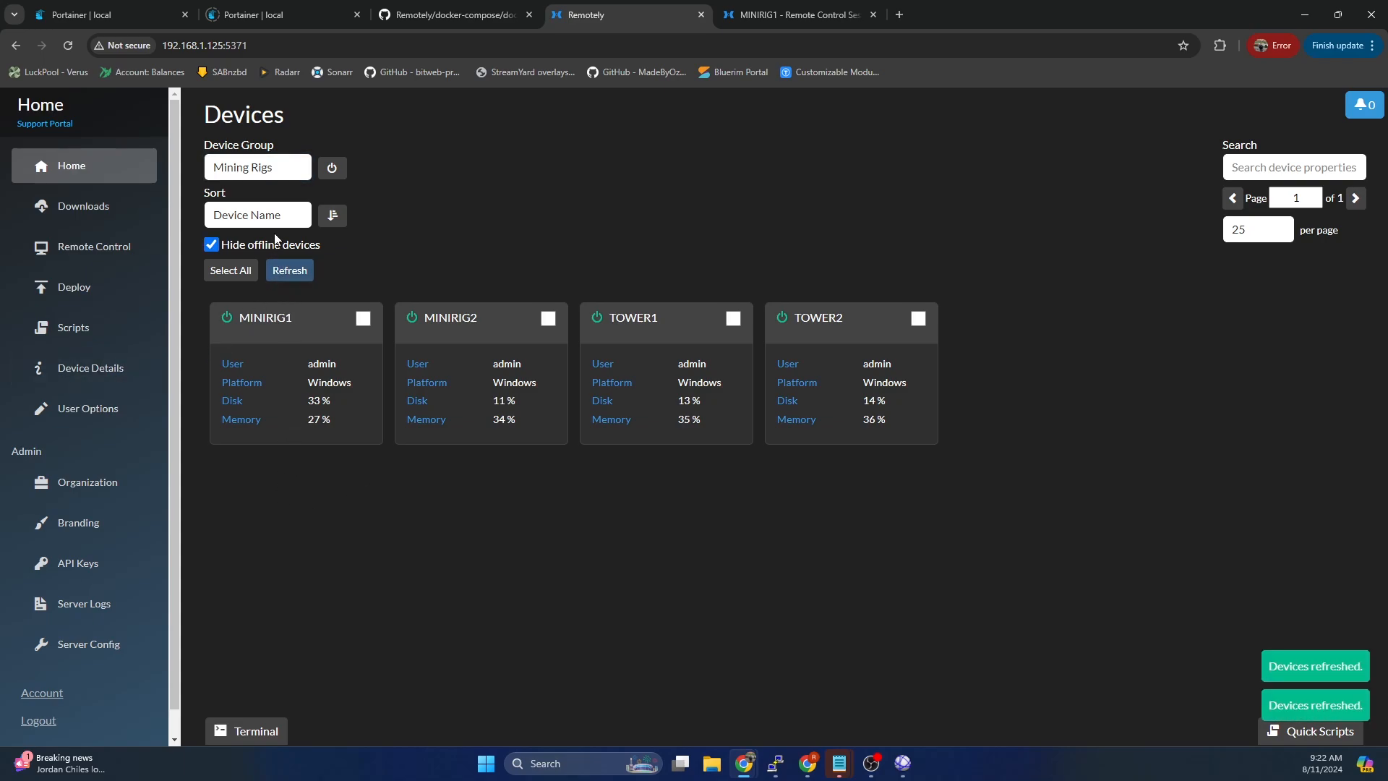
click(242, 177)
click(250, 190)
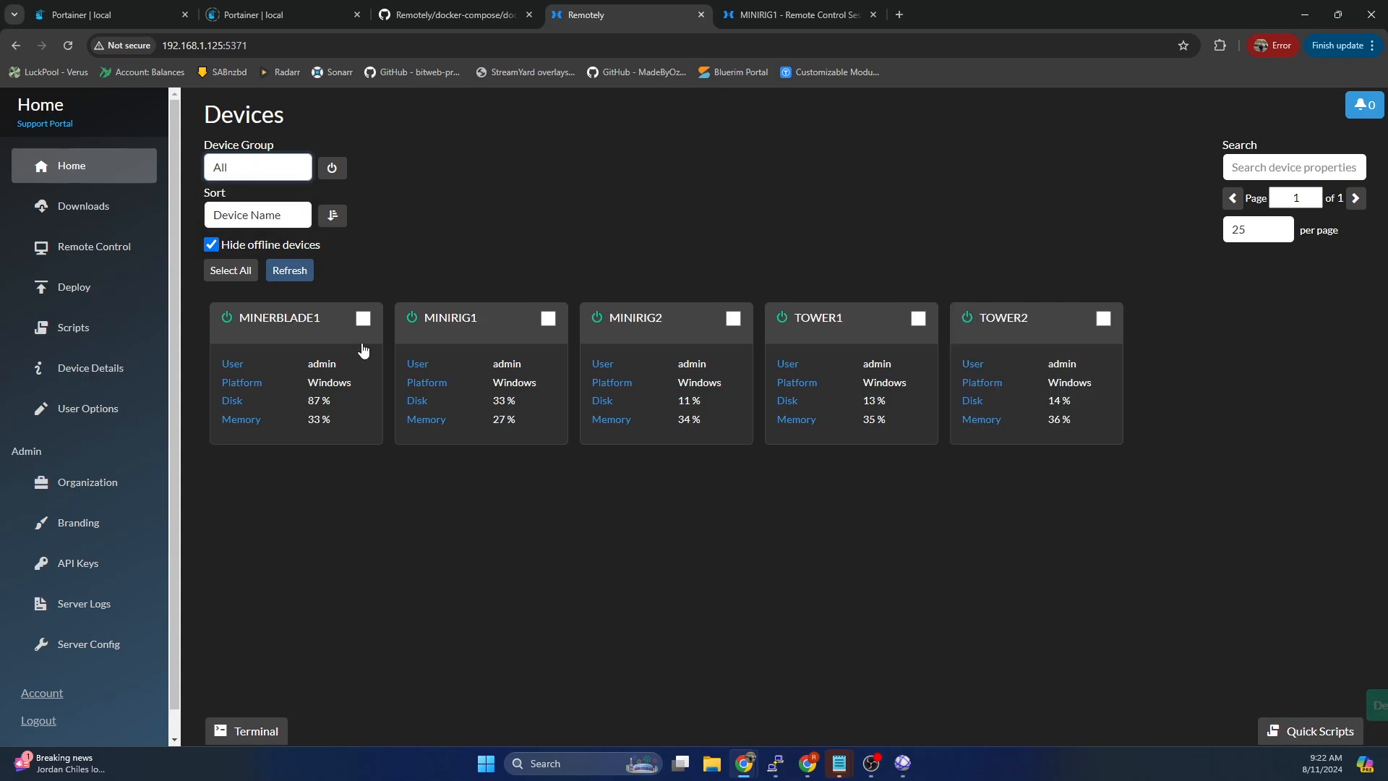
- Assign MINERBLADE1 to the Mining Rigs device group and save its device settings
click(291, 317)
scroll(450, 351, down, 4)
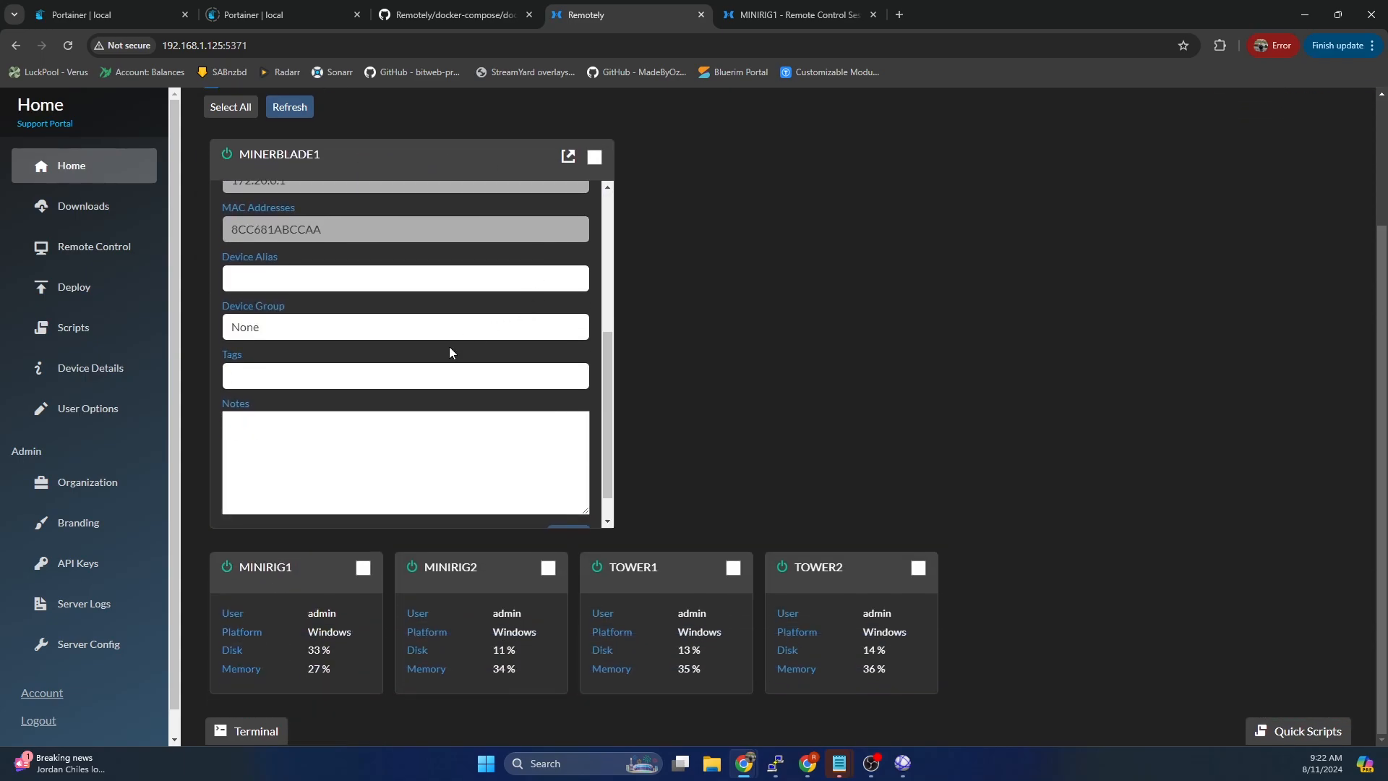
click(268, 318)
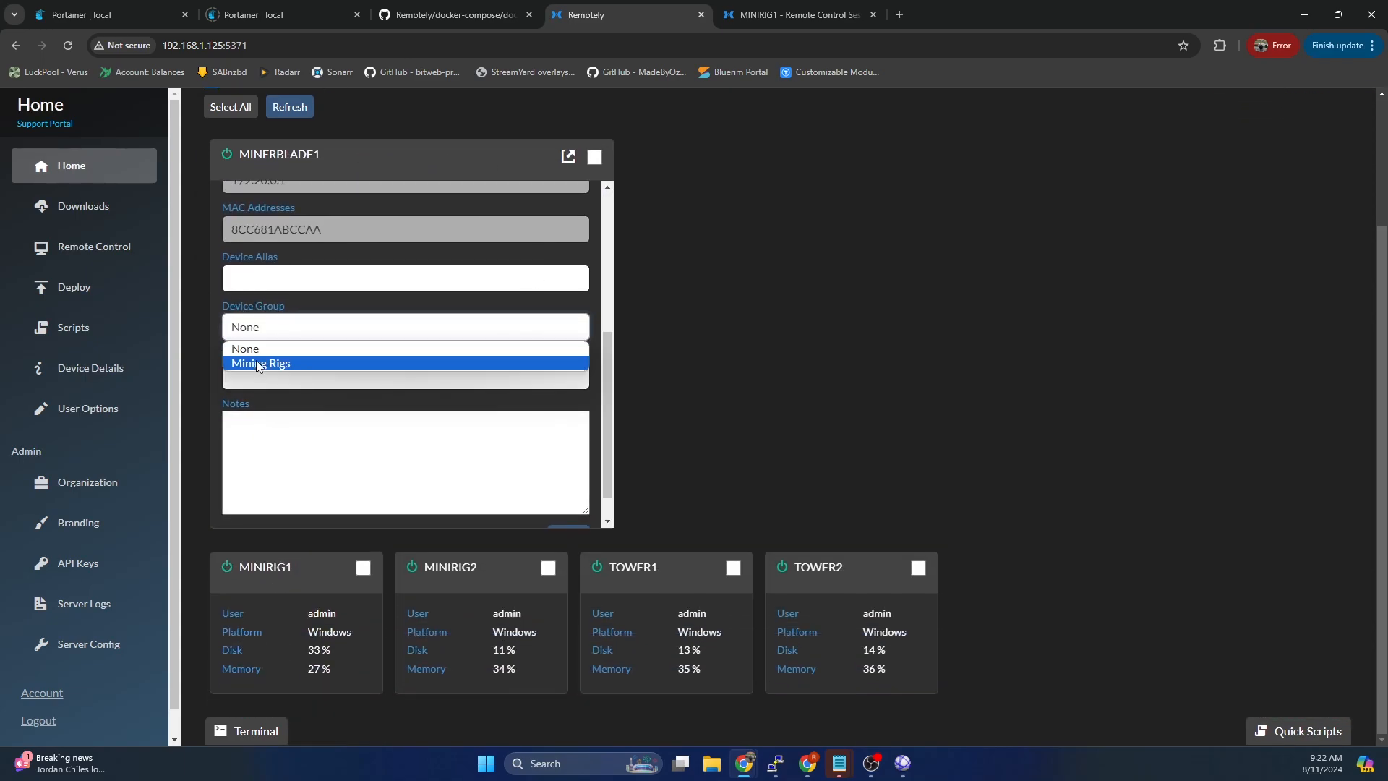
click(256, 360)
scroll(595, 520, down, 1)
click(575, 505)
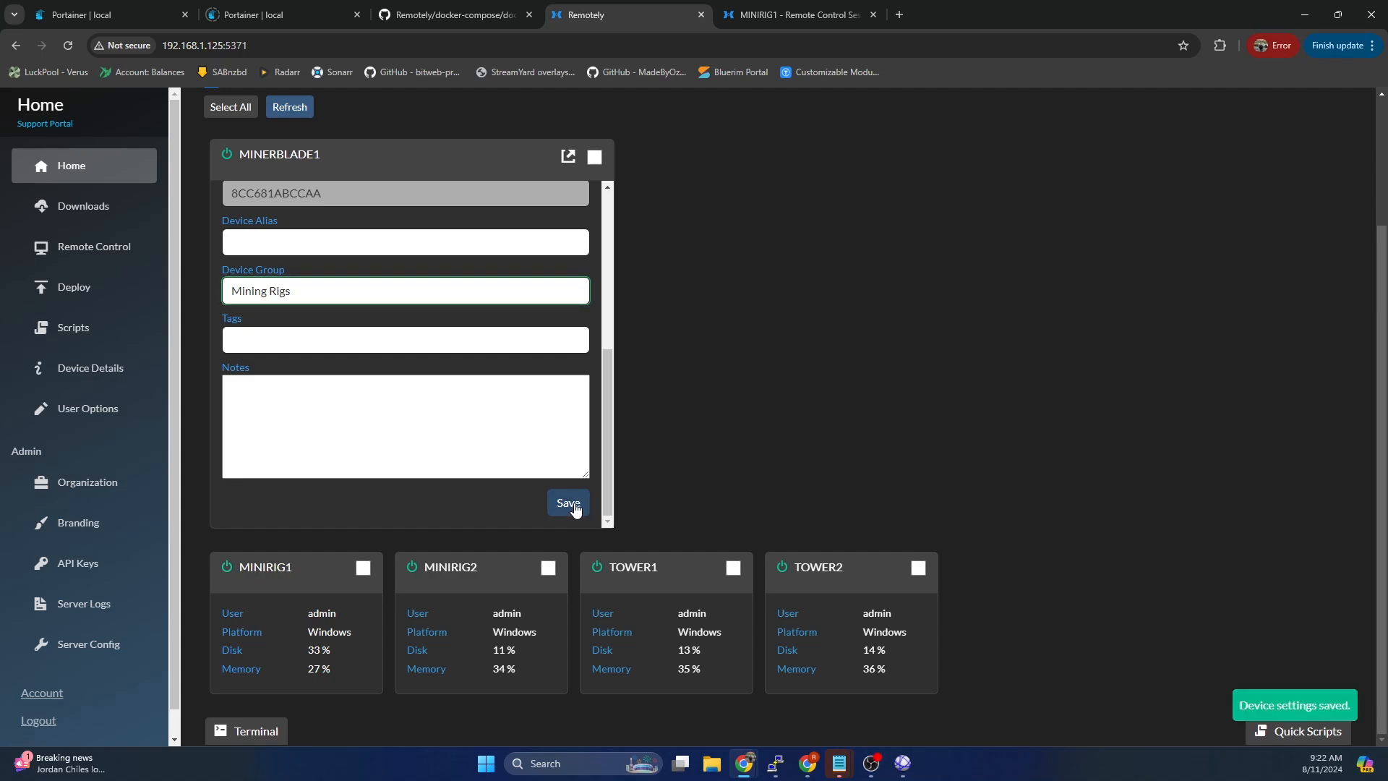
- Filter the device list by the Mining Rigs device group
scroll(641, 445, up, 3)
click(253, 169)
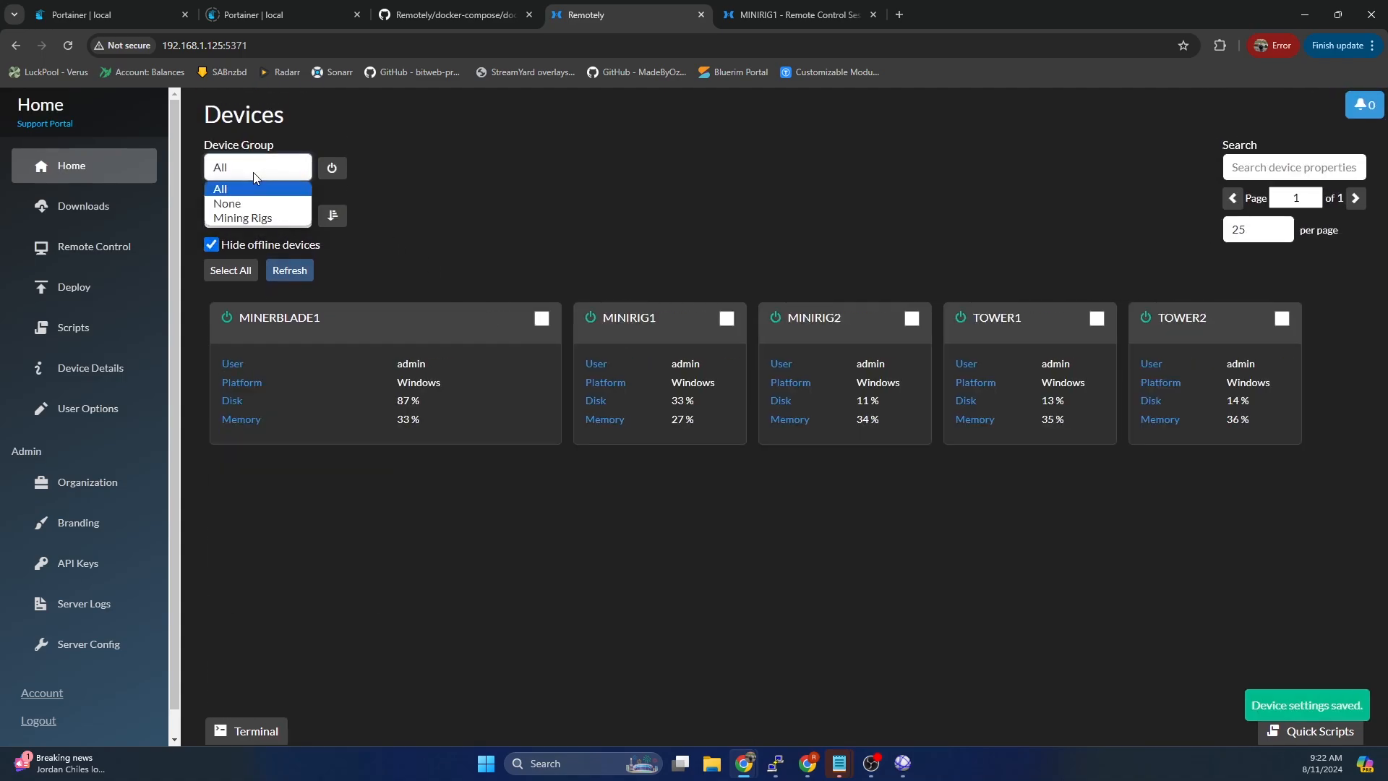
click(262, 221)
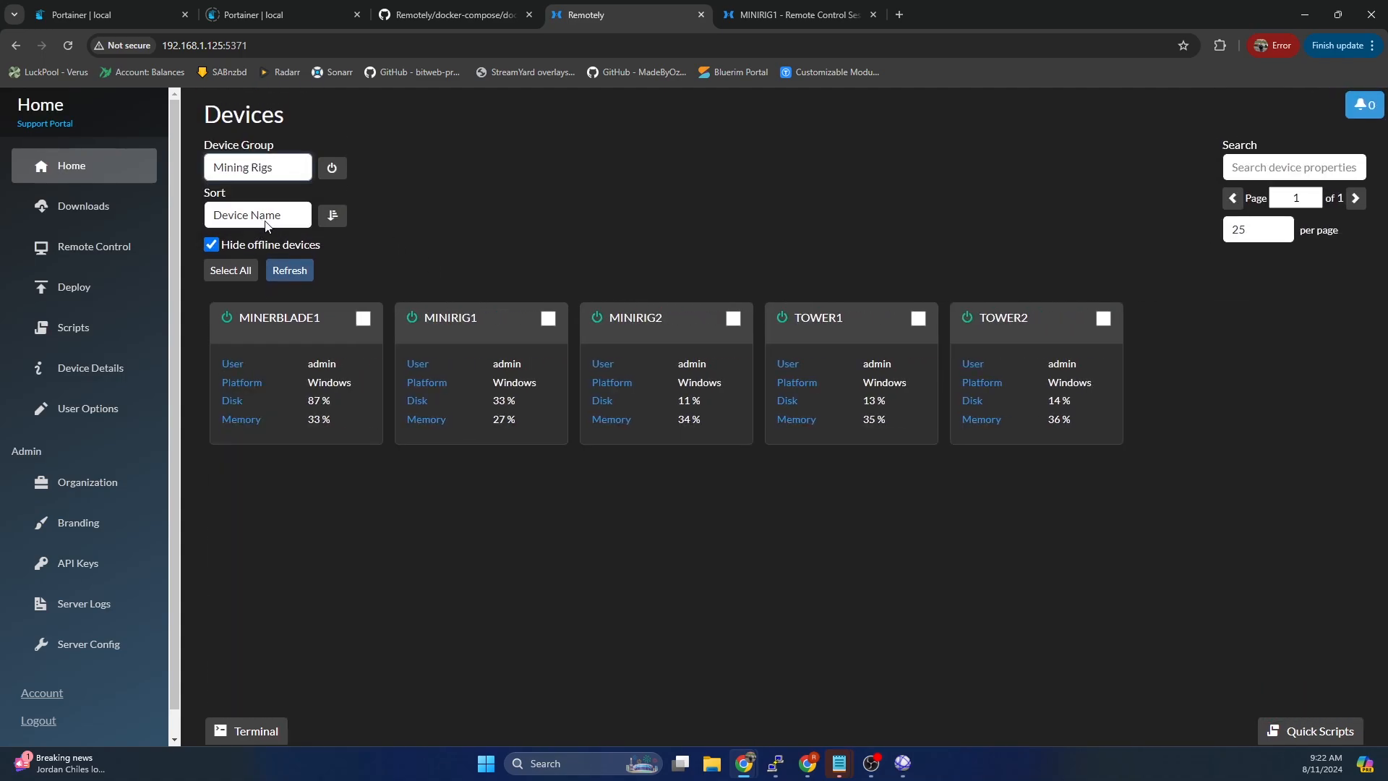
click(313, 277)
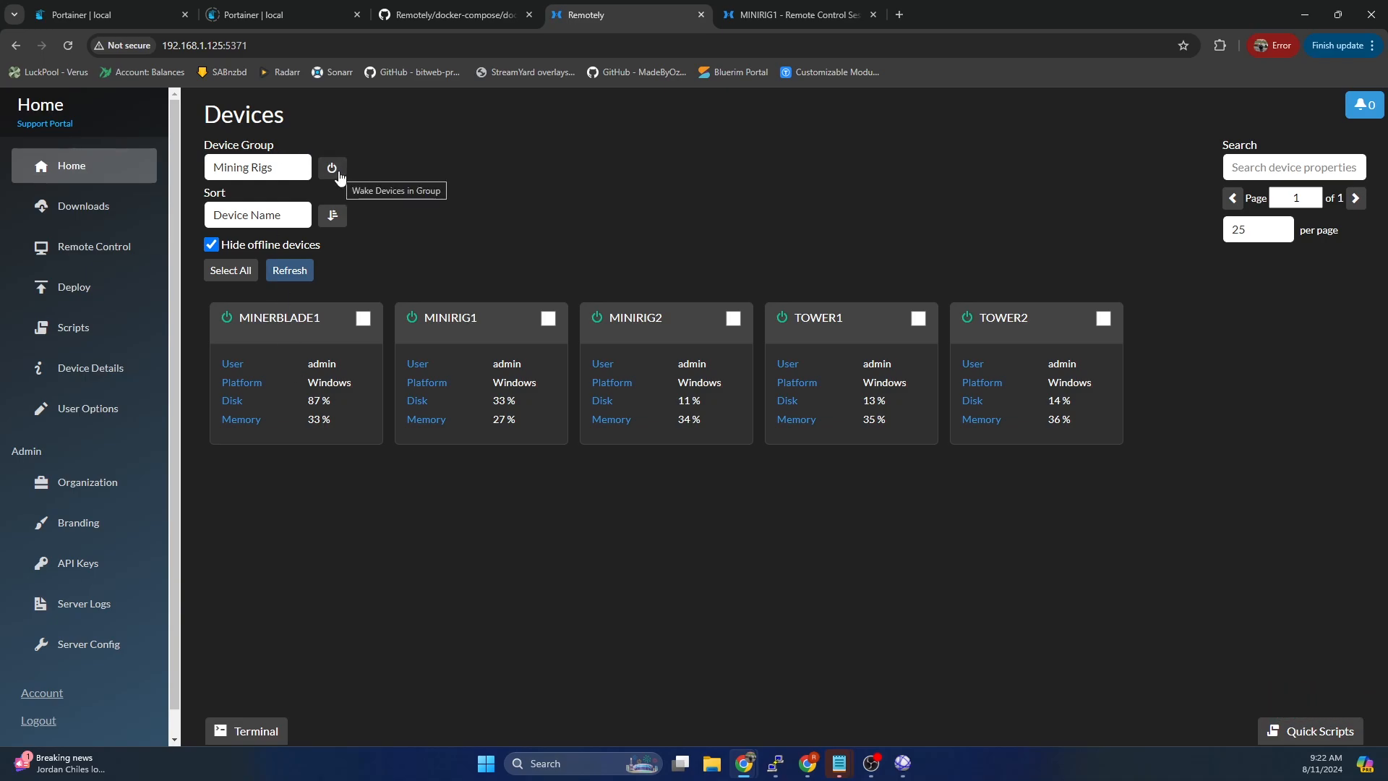
click(260, 169)
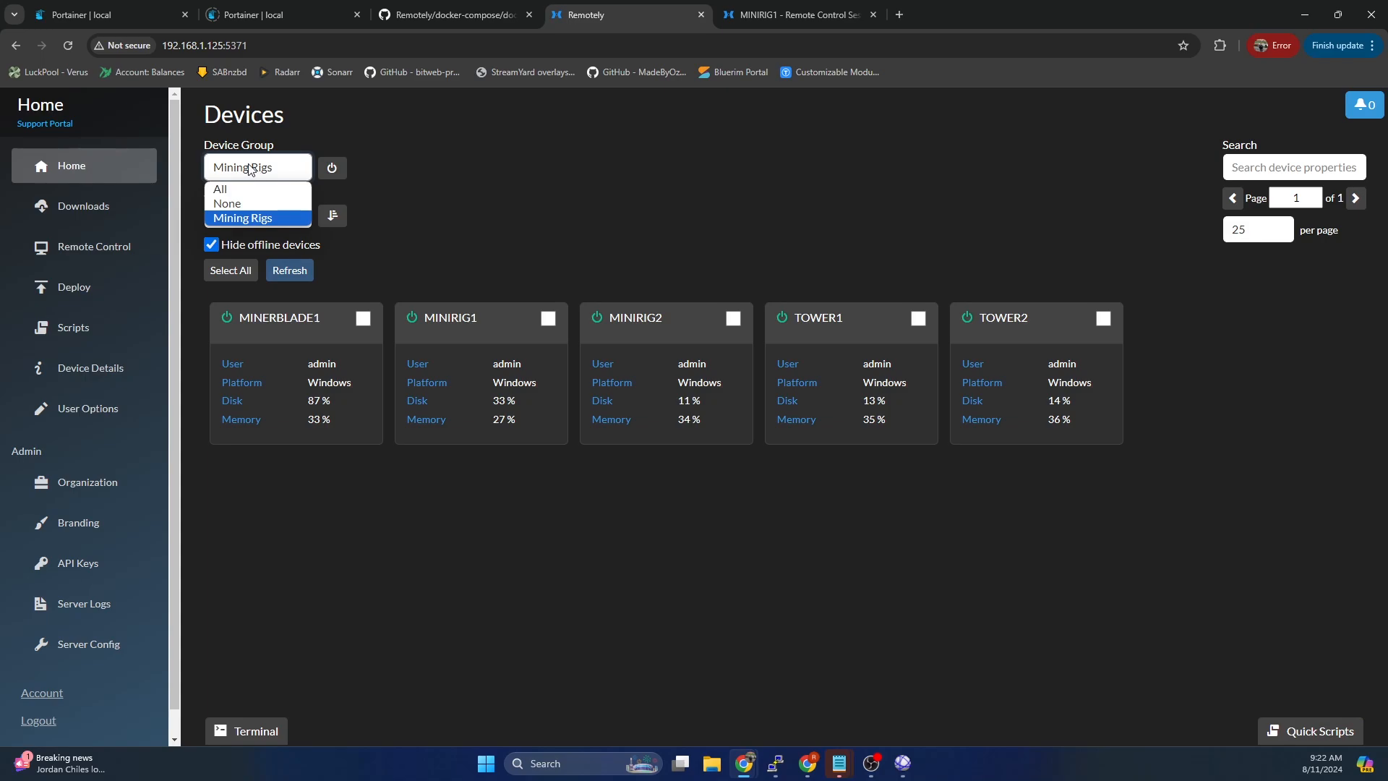
click(242, 221)
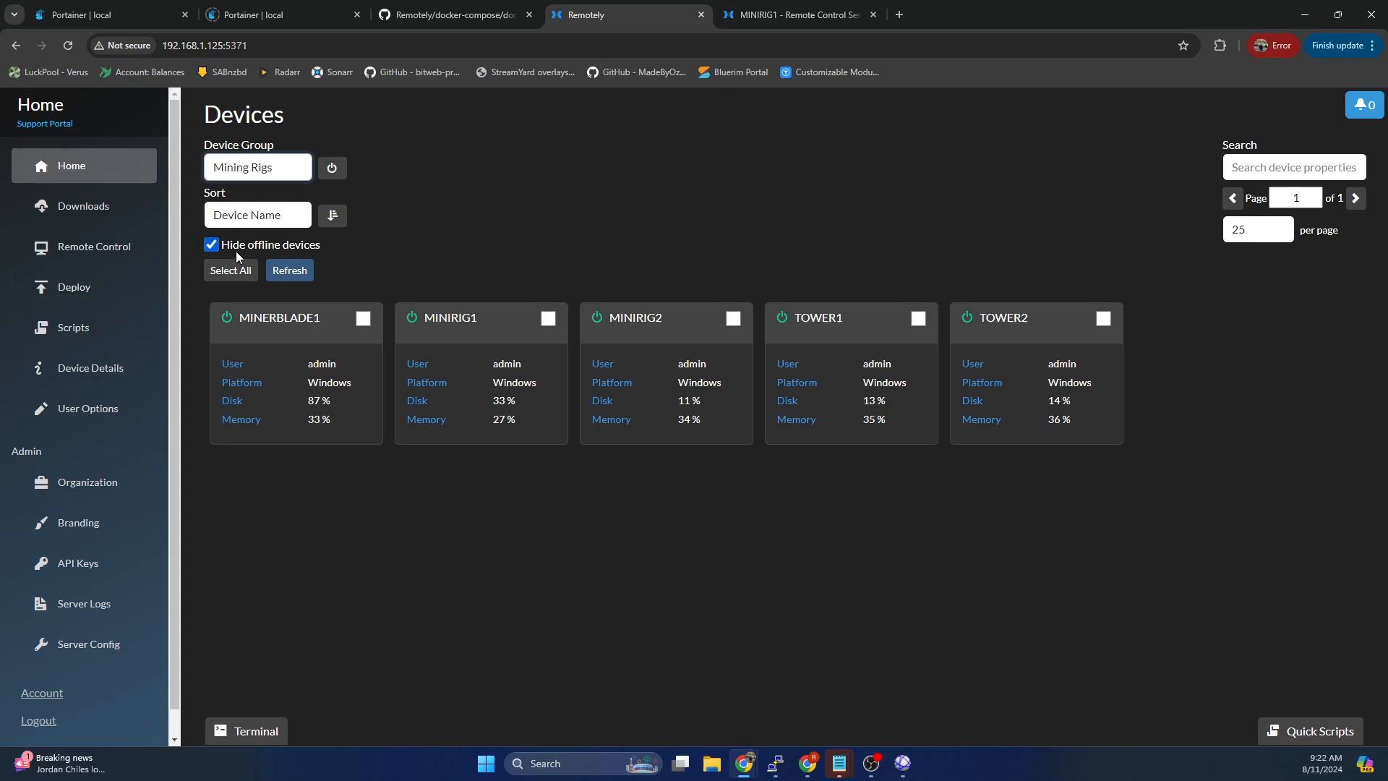
- Include offline devices in the Mining Rigs list, refresh it, and hide offline devices again
click(215, 248)
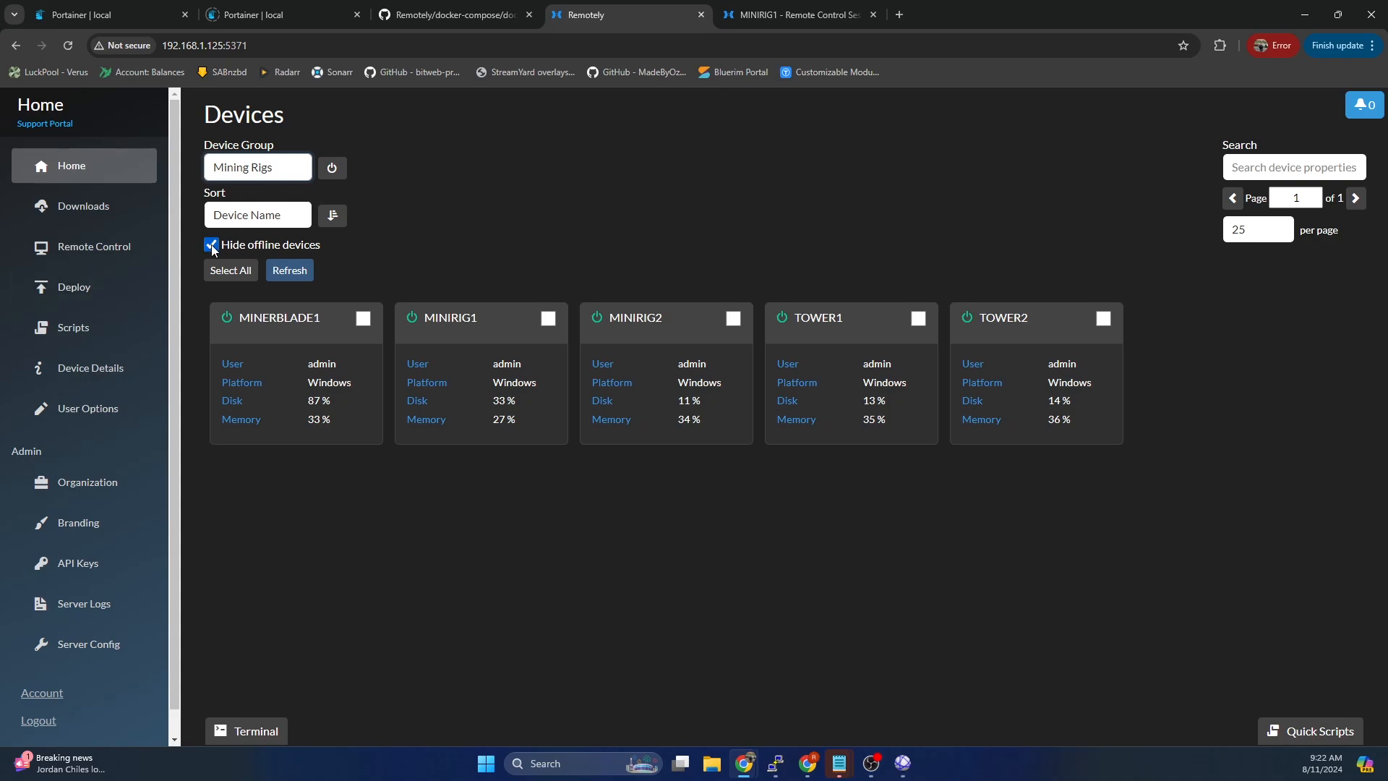
click(293, 281)
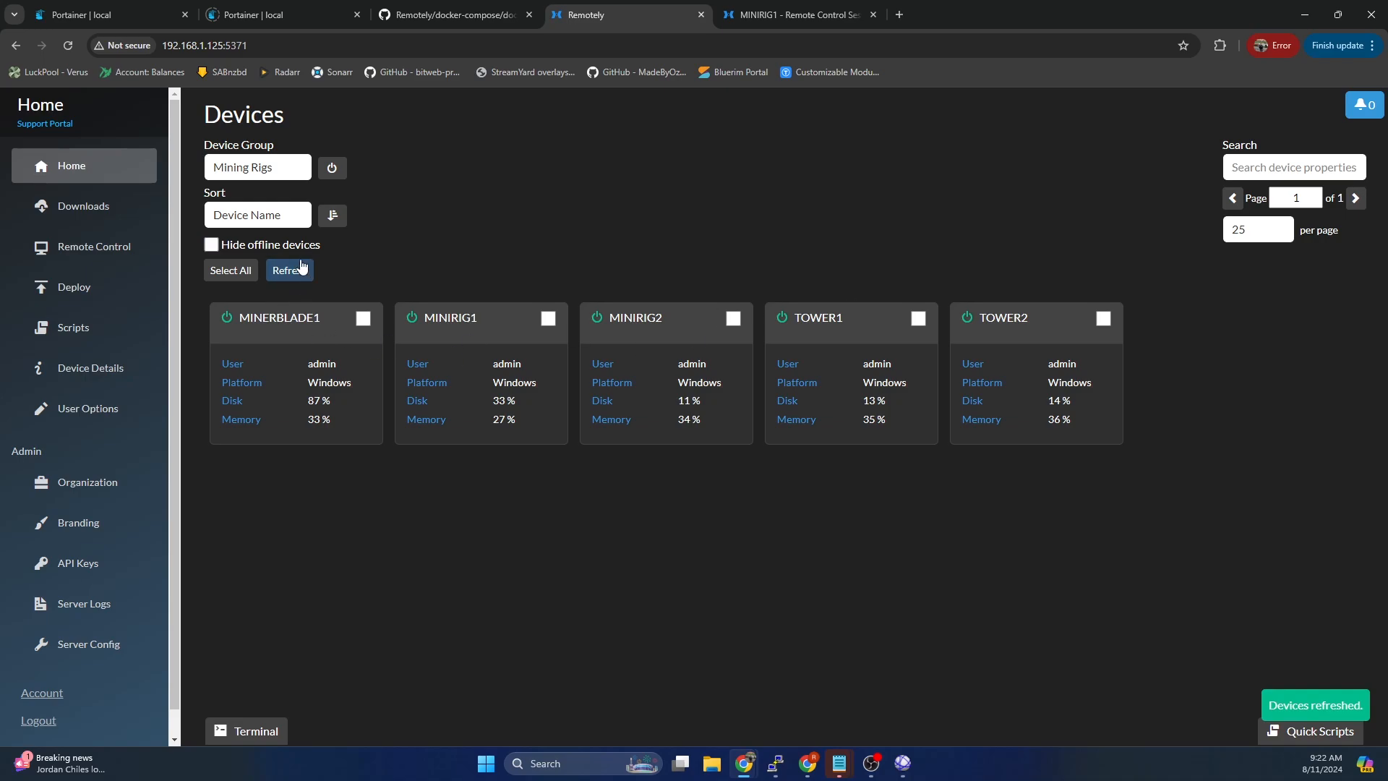
click(210, 246)
mouse_move(902, 763)
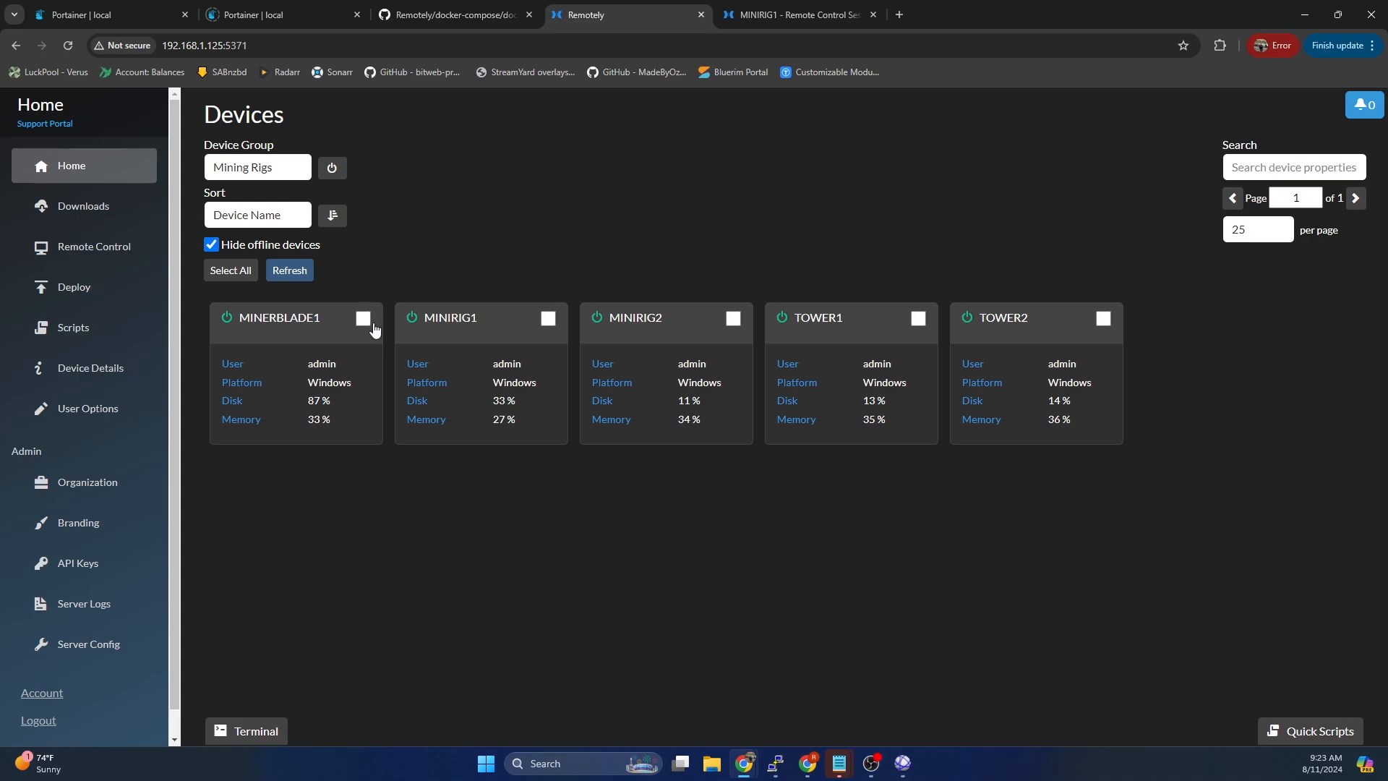
- Select all devices in the Mining Rigs group and view MINIRIG1's device details and settings
click(239, 271)
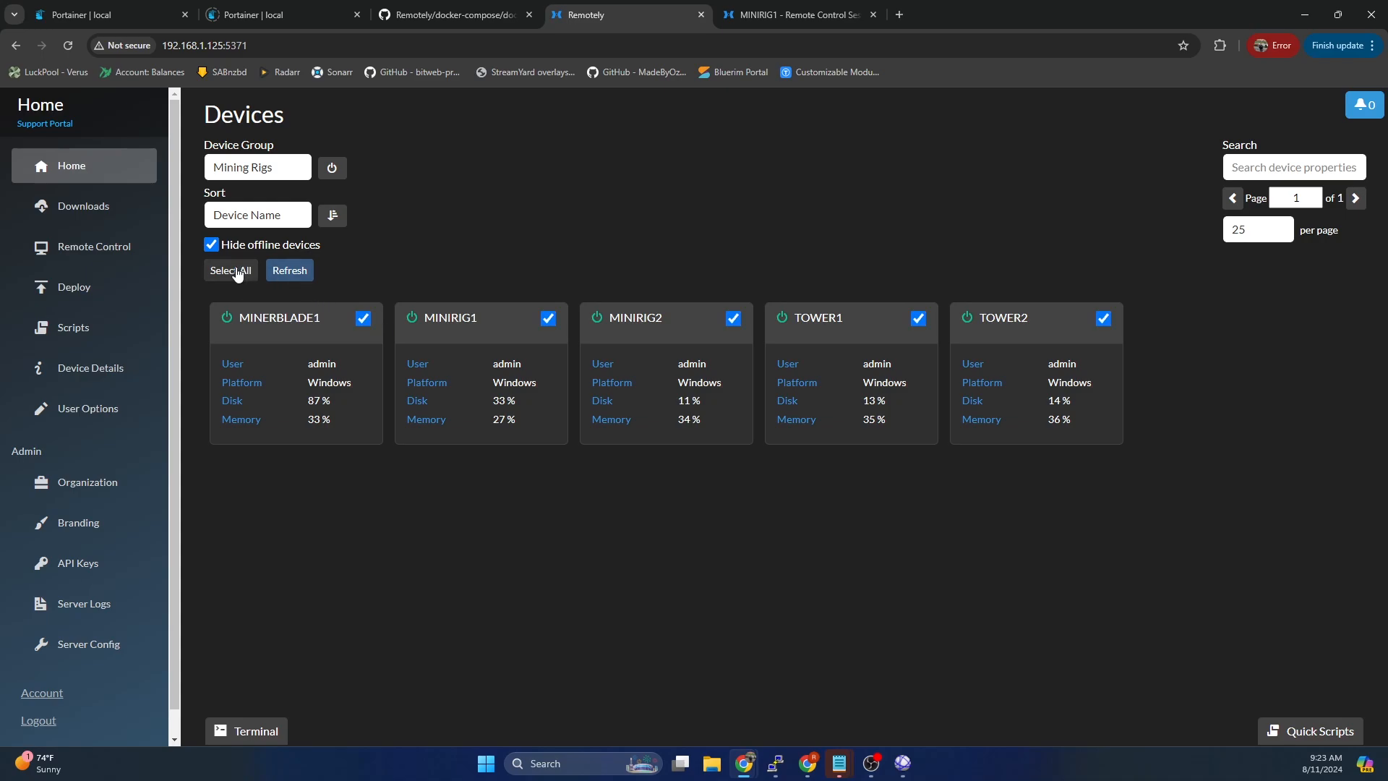
click(1313, 737)
click(454, 321)
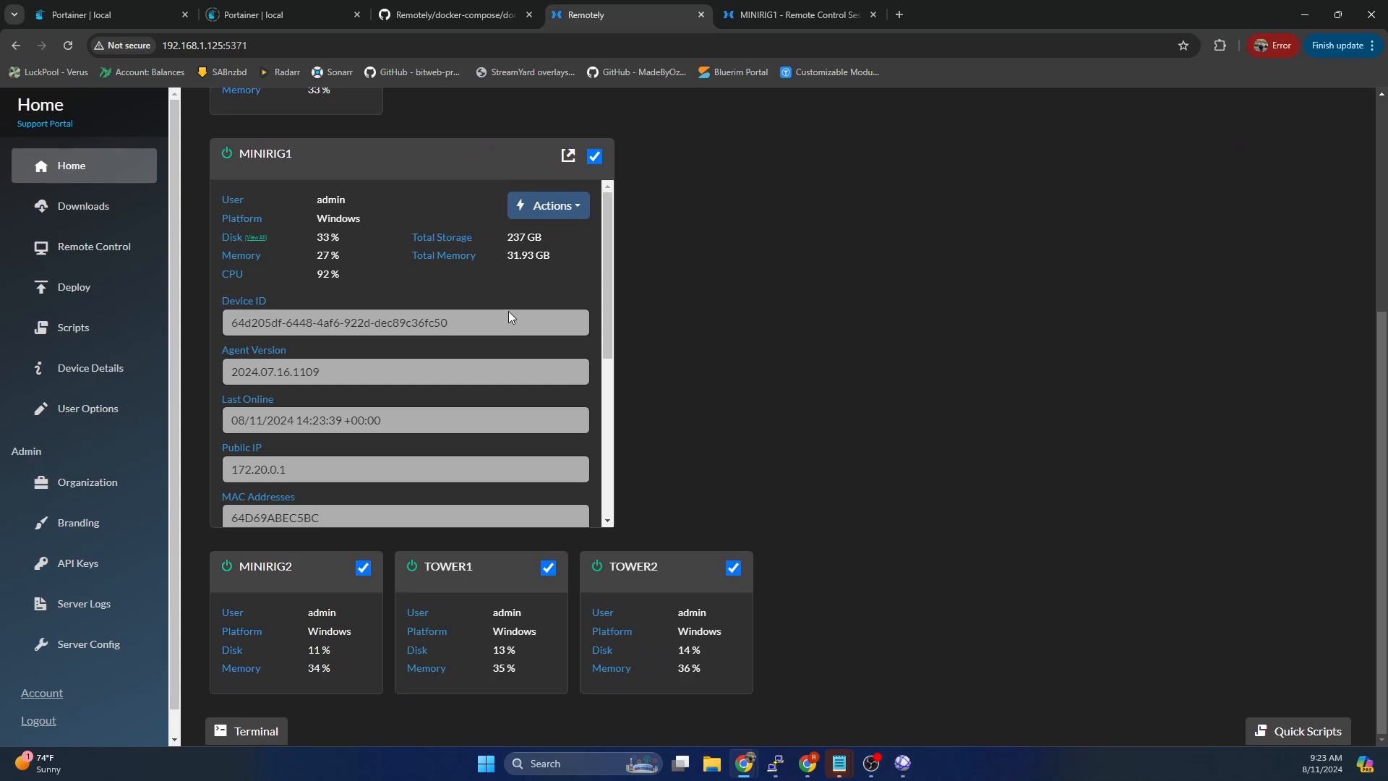
scroll(395, 336, down, 5)
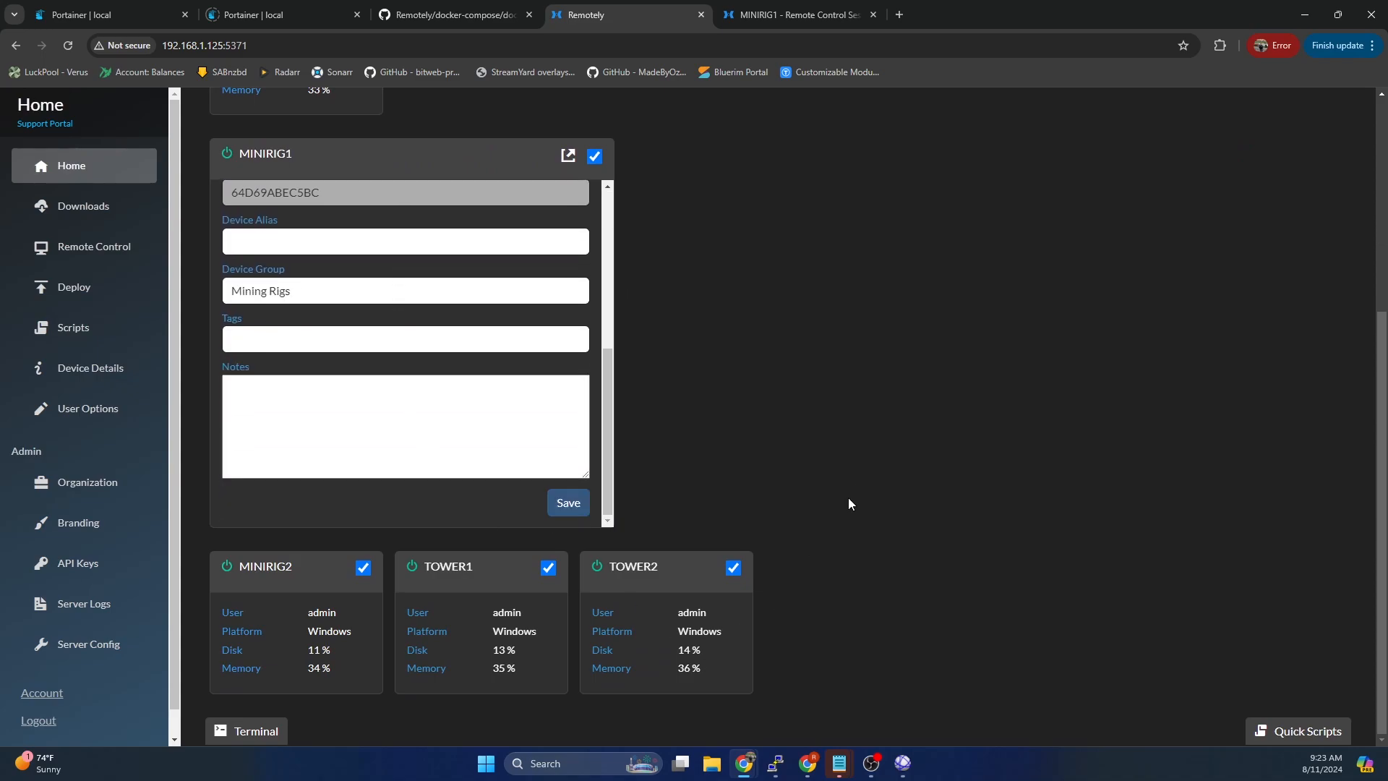
- Open the terminal for the selected devices and examine the available shell types
click(233, 730)
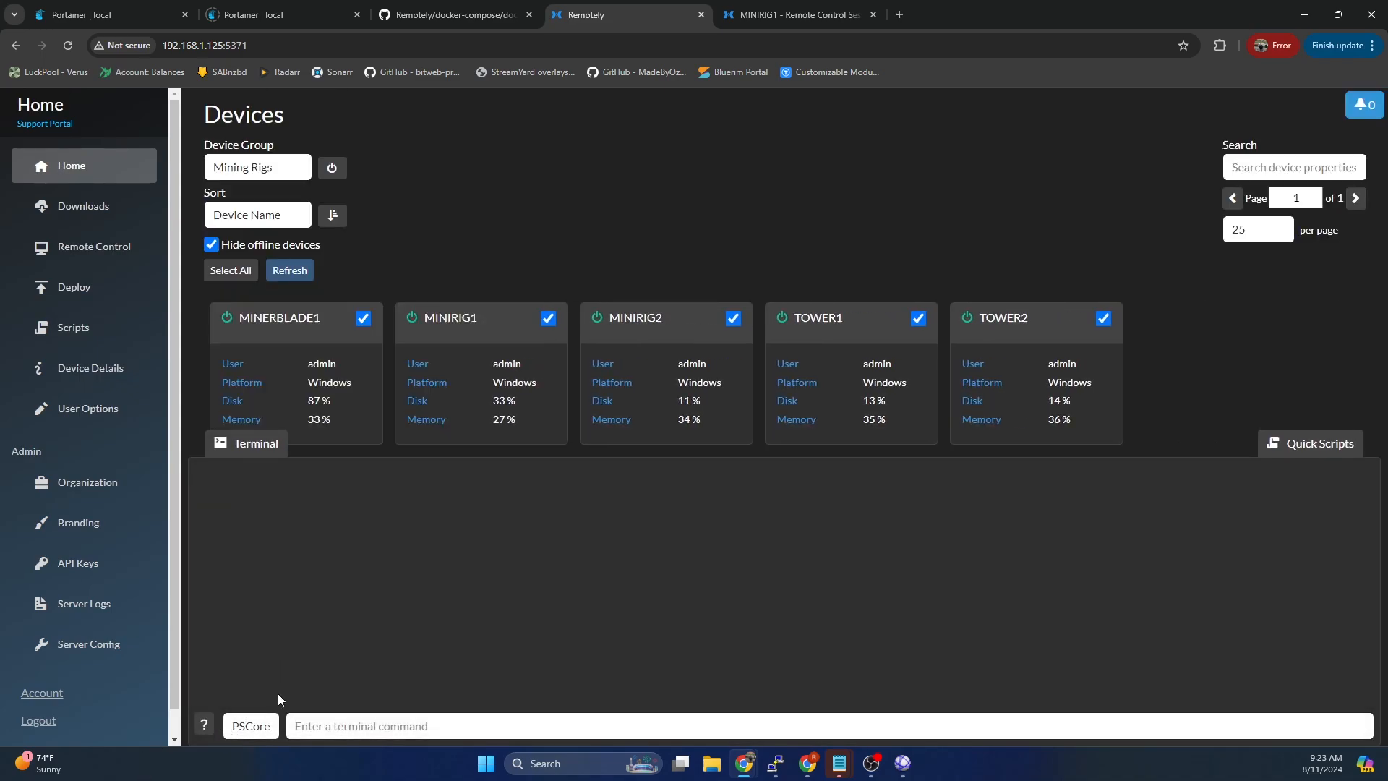
click(261, 727)
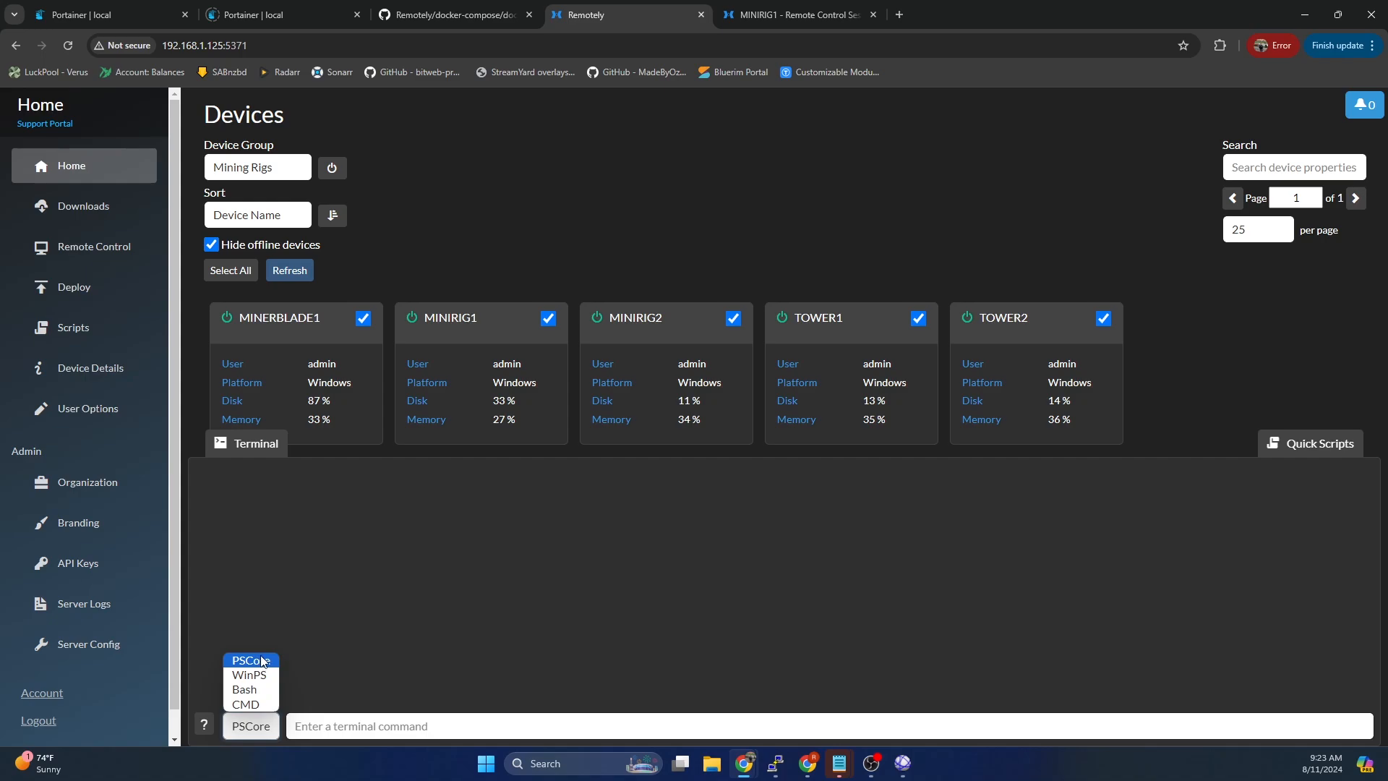
click(403, 642)
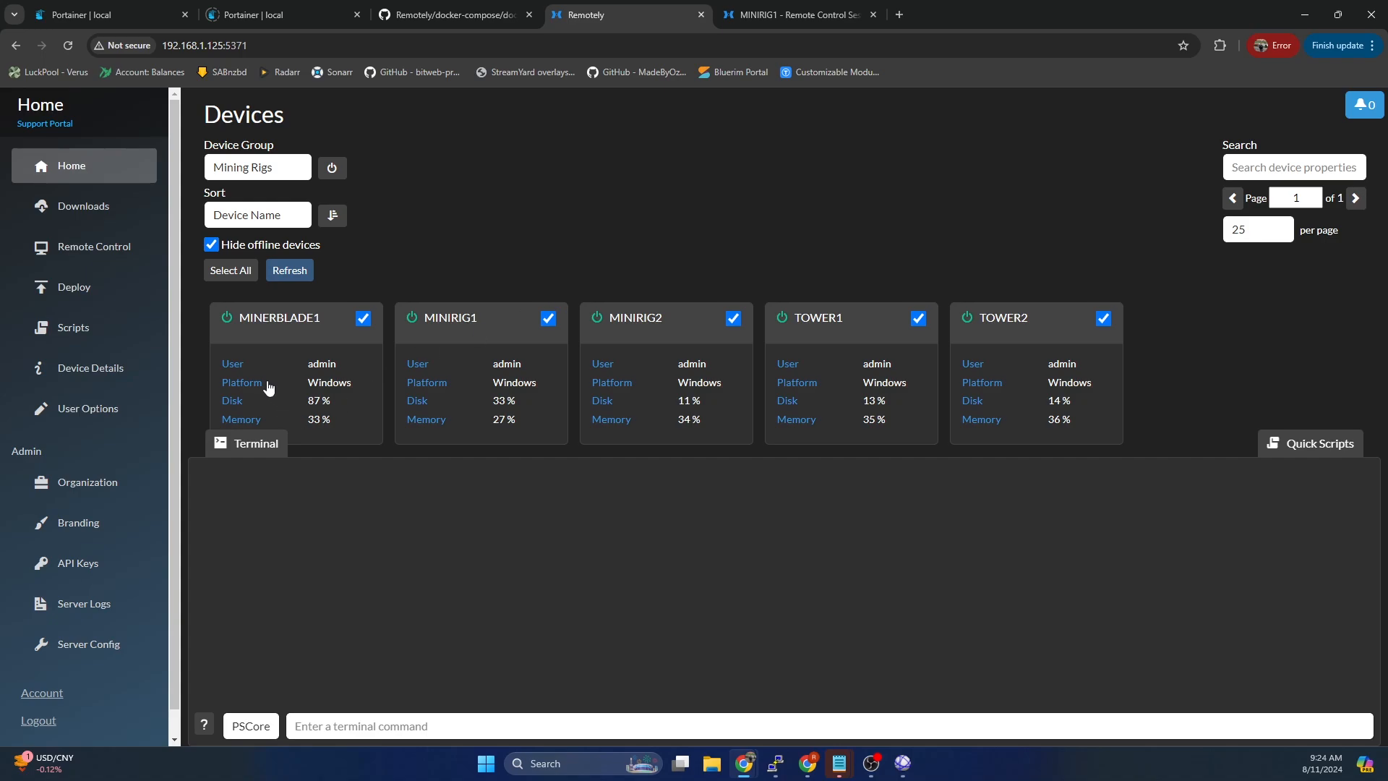
- Review the deploy scripts and the downloadable agent installers for Windows, Linux and macOS
click(84, 286)
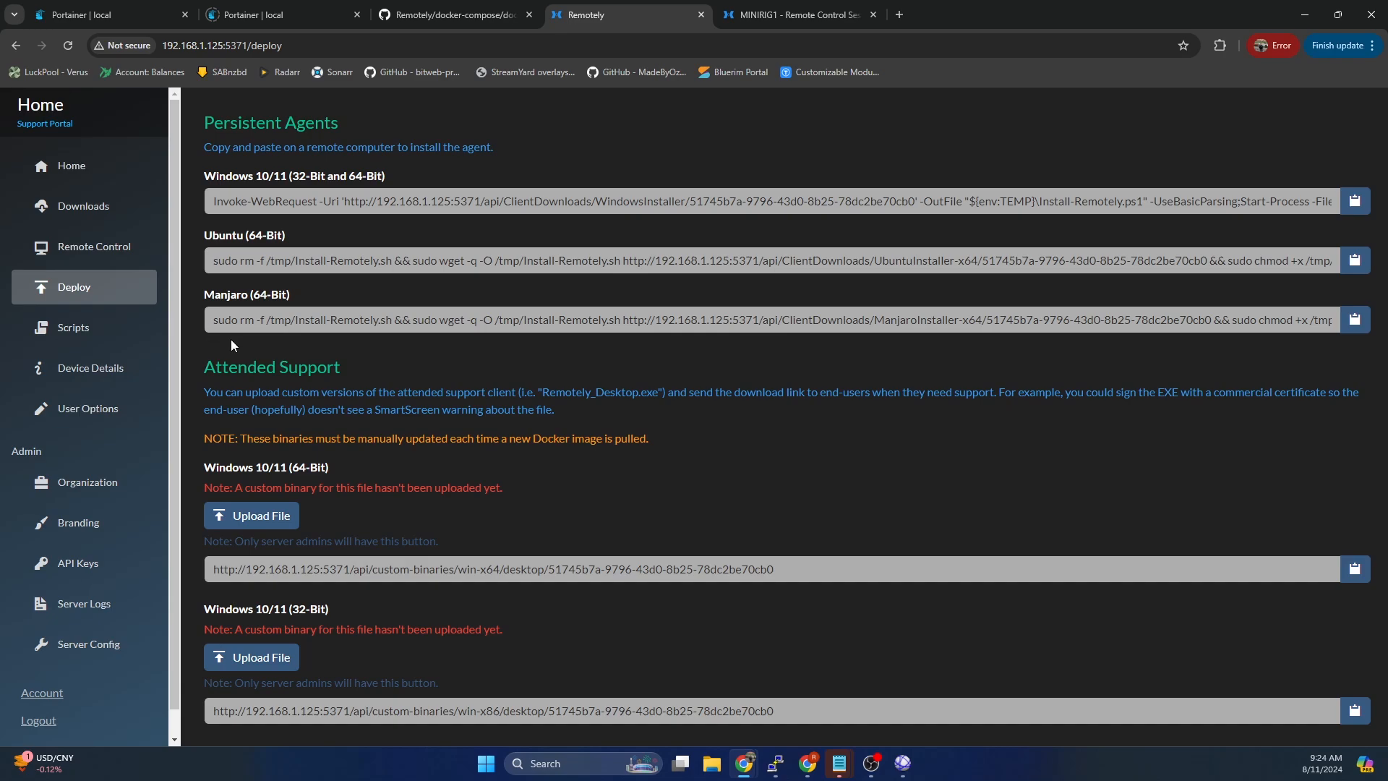
click(93, 199)
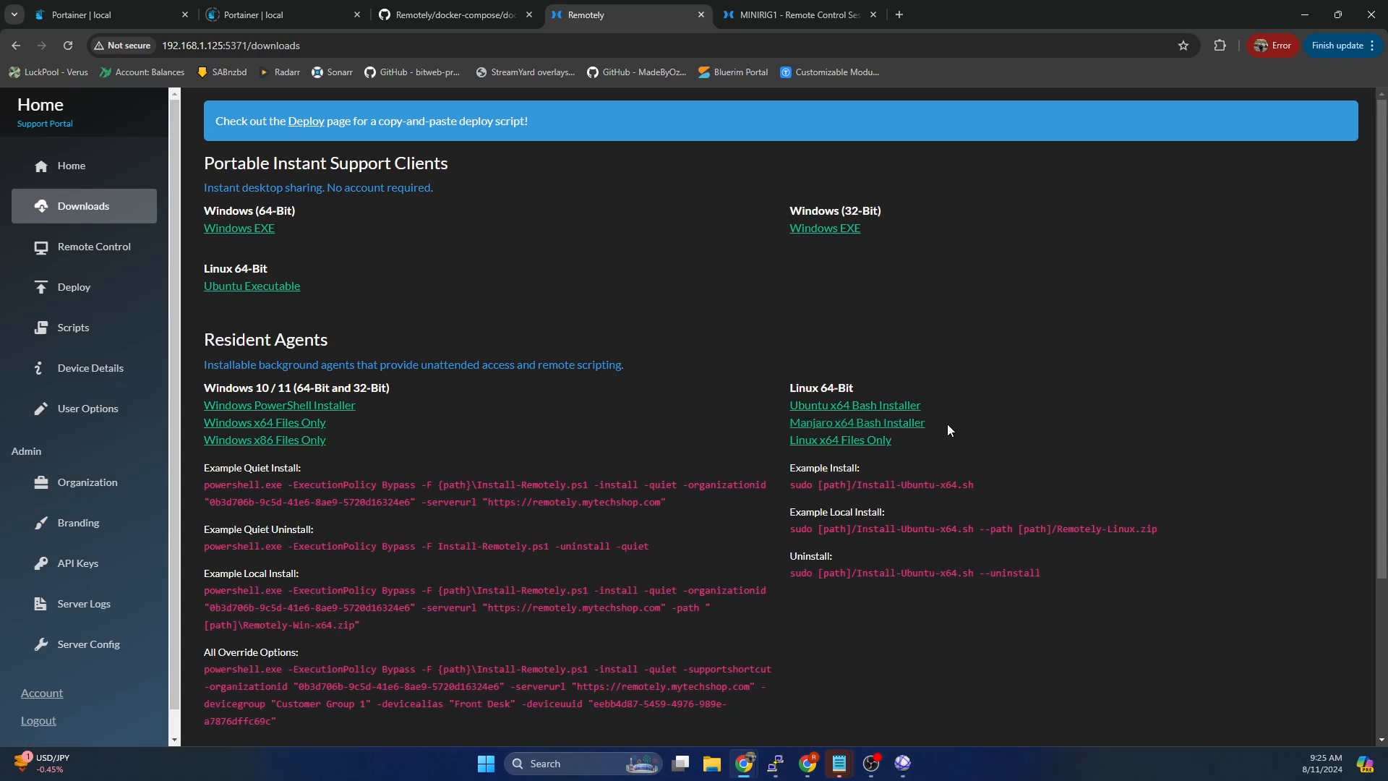
scroll(1105, 390, down, 3)
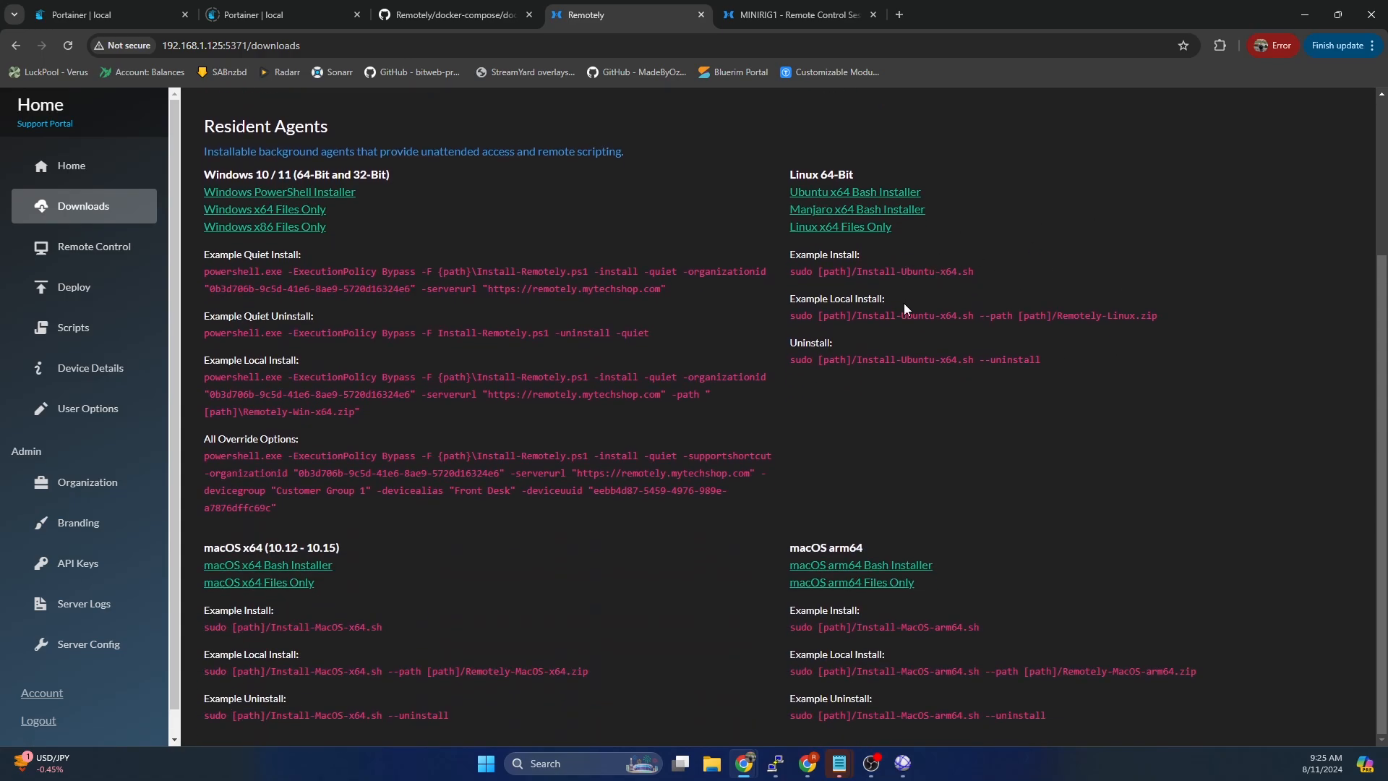
drag(220, 554, 269, 554)
drag(849, 552, 782, 549)
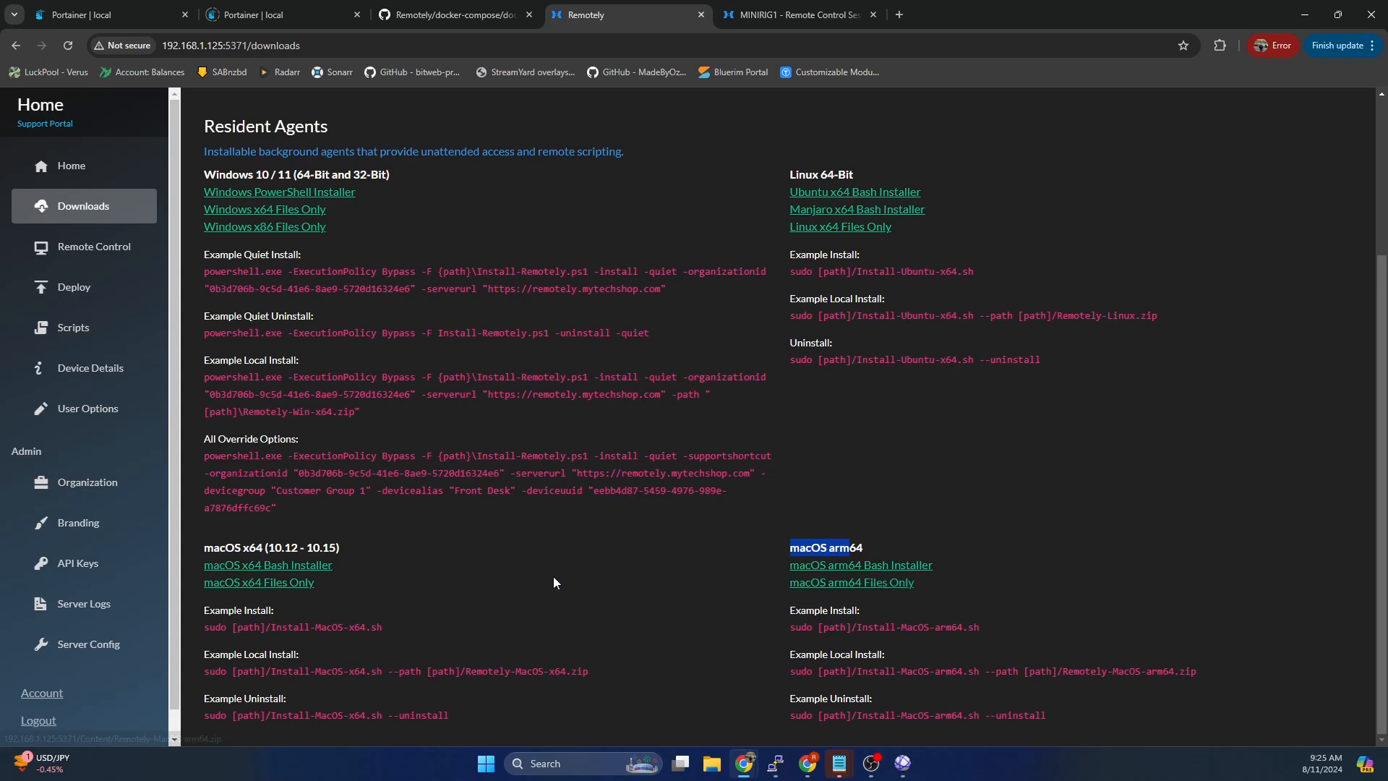
scroll(553, 581, up, 3)
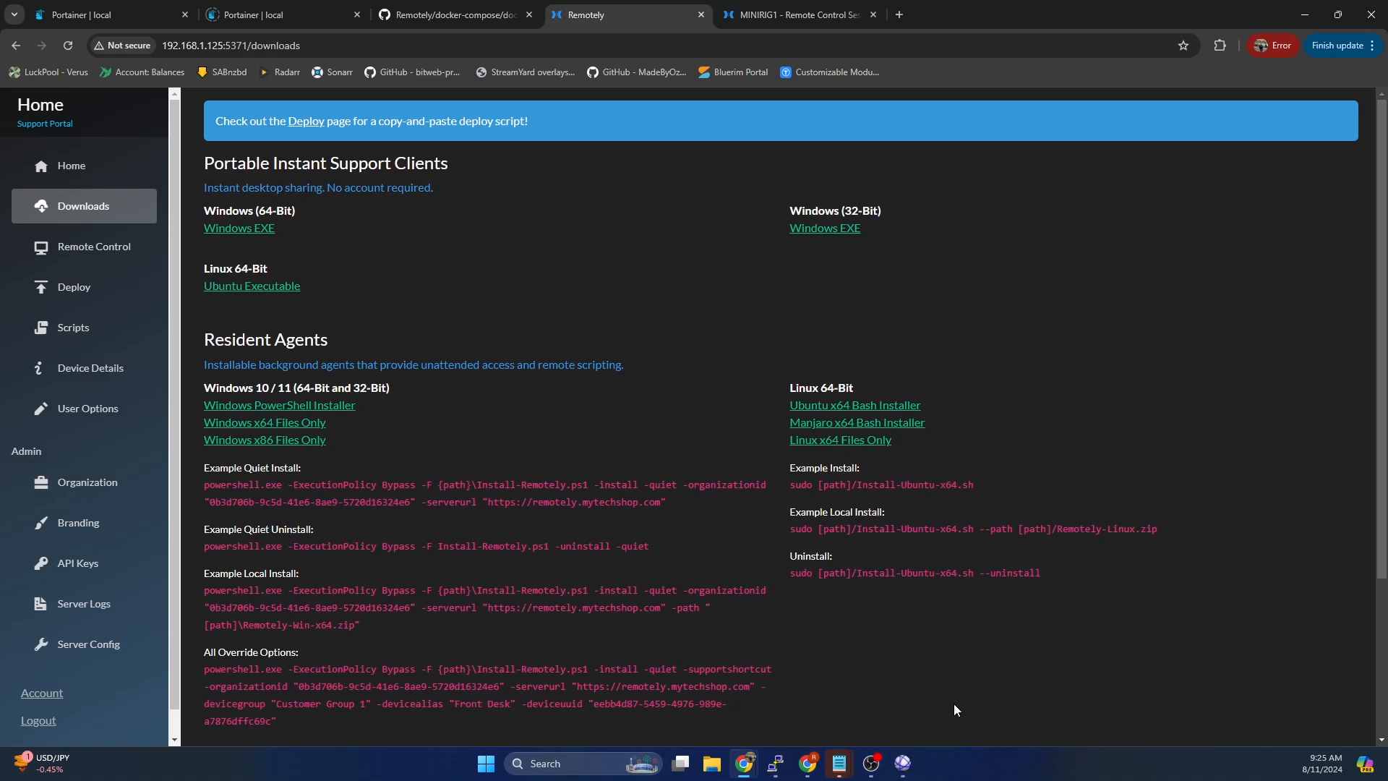
- Switch to the Terminals app and view the MINIRIG1 and MINERBLADE1 remote sessions
click(904, 762)
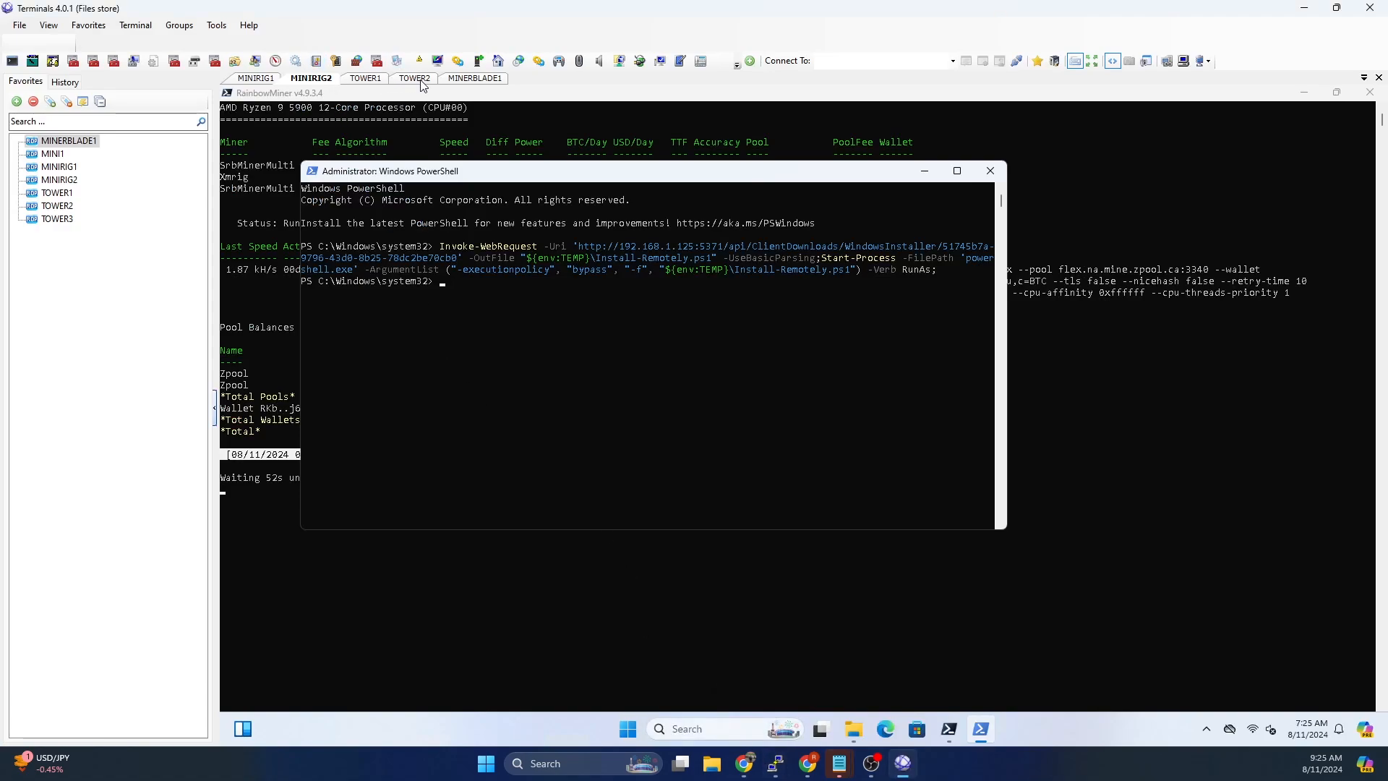
click(257, 79)
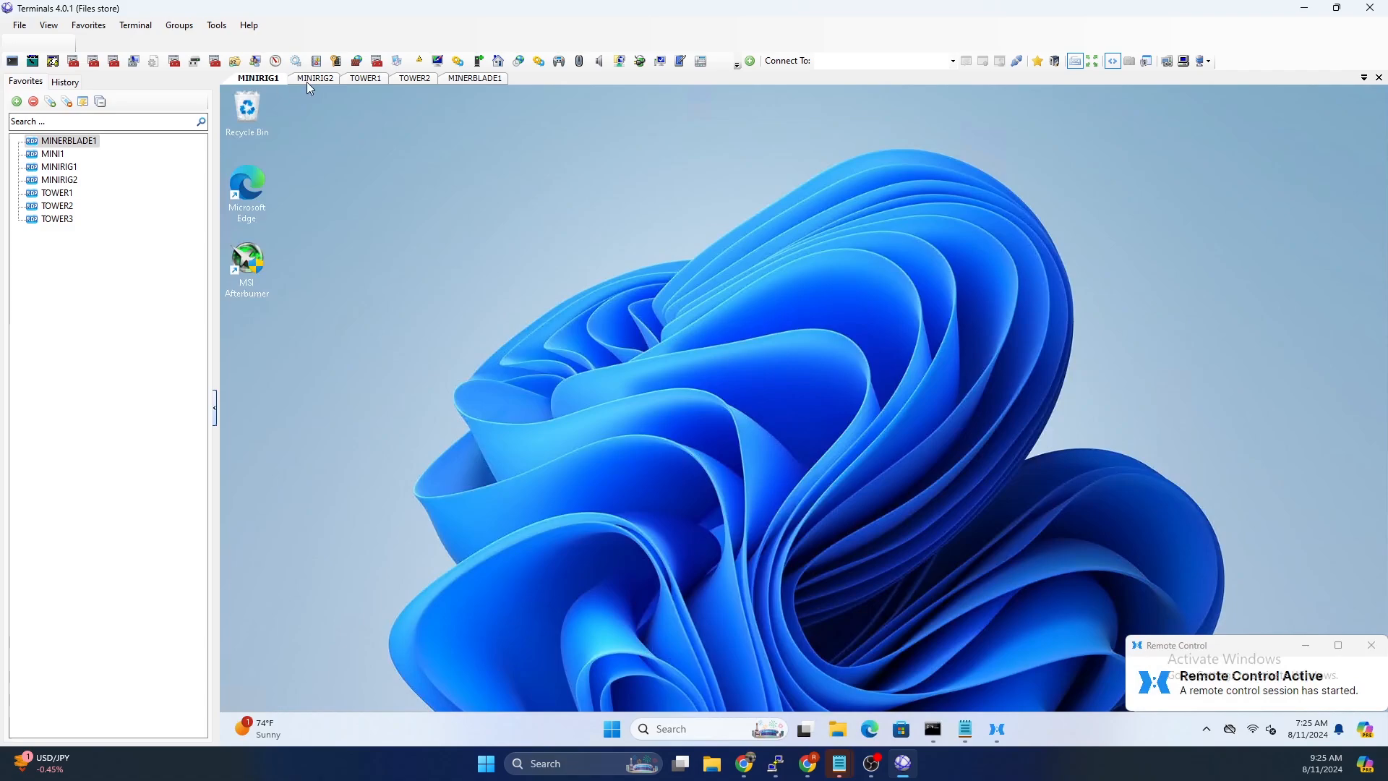
click(468, 79)
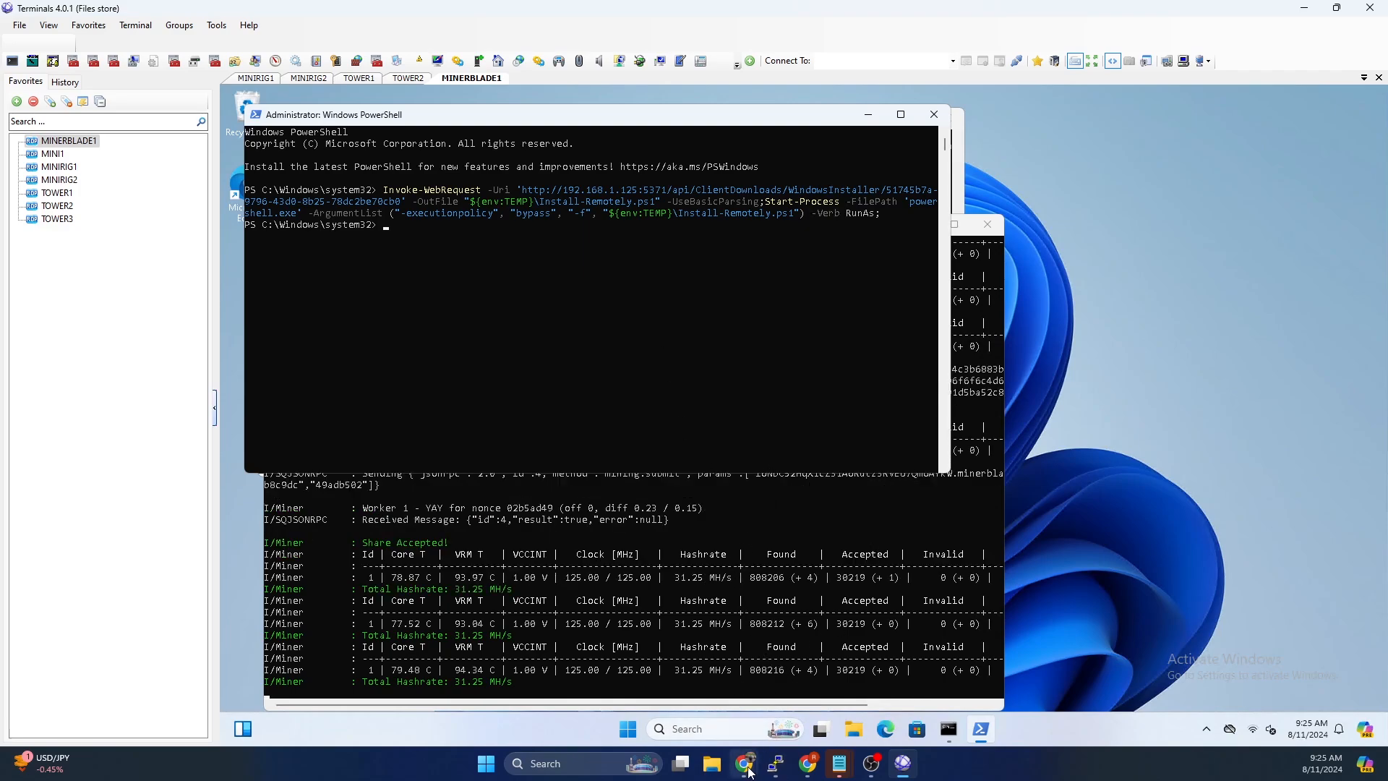
- Switch back to Remotely in Chrome and open its Scripts page
mouse_move(748, 767)
click(948, 691)
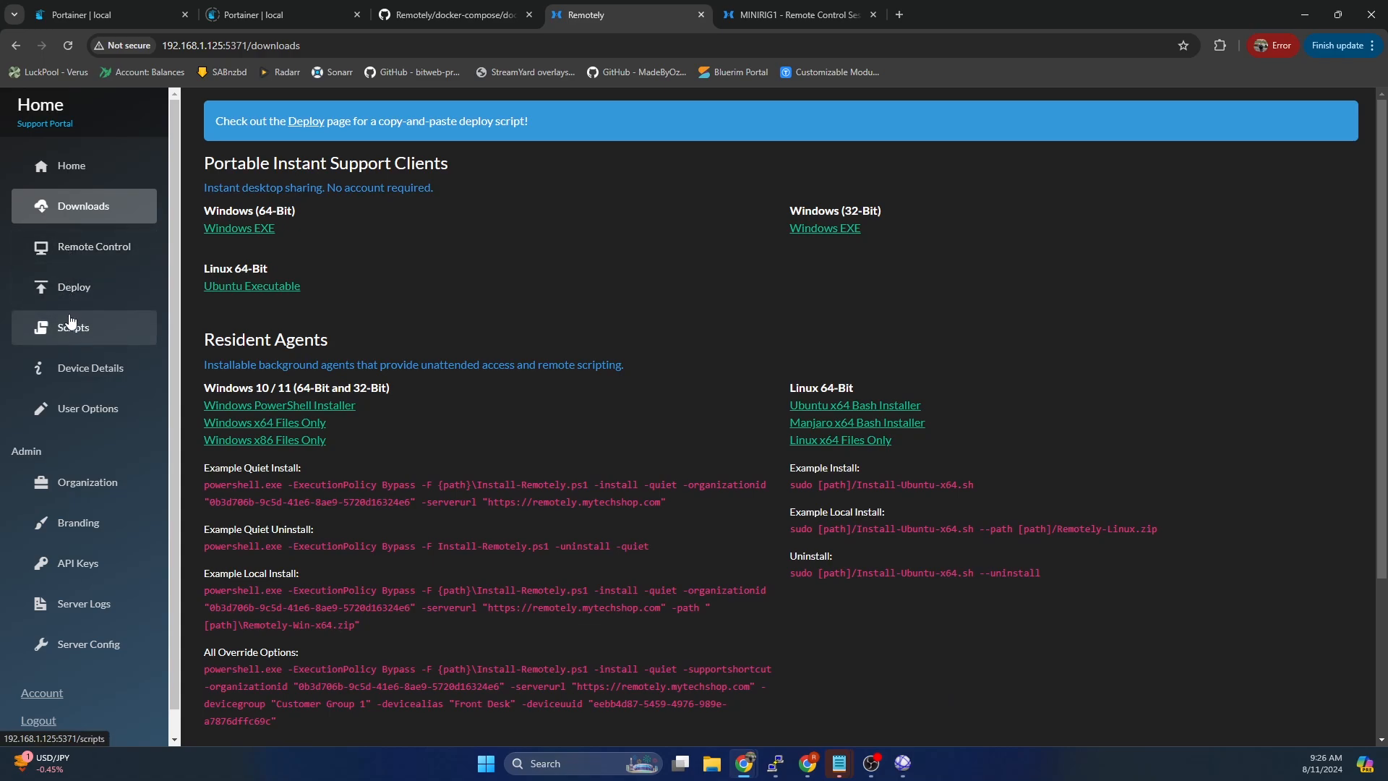
click(69, 338)
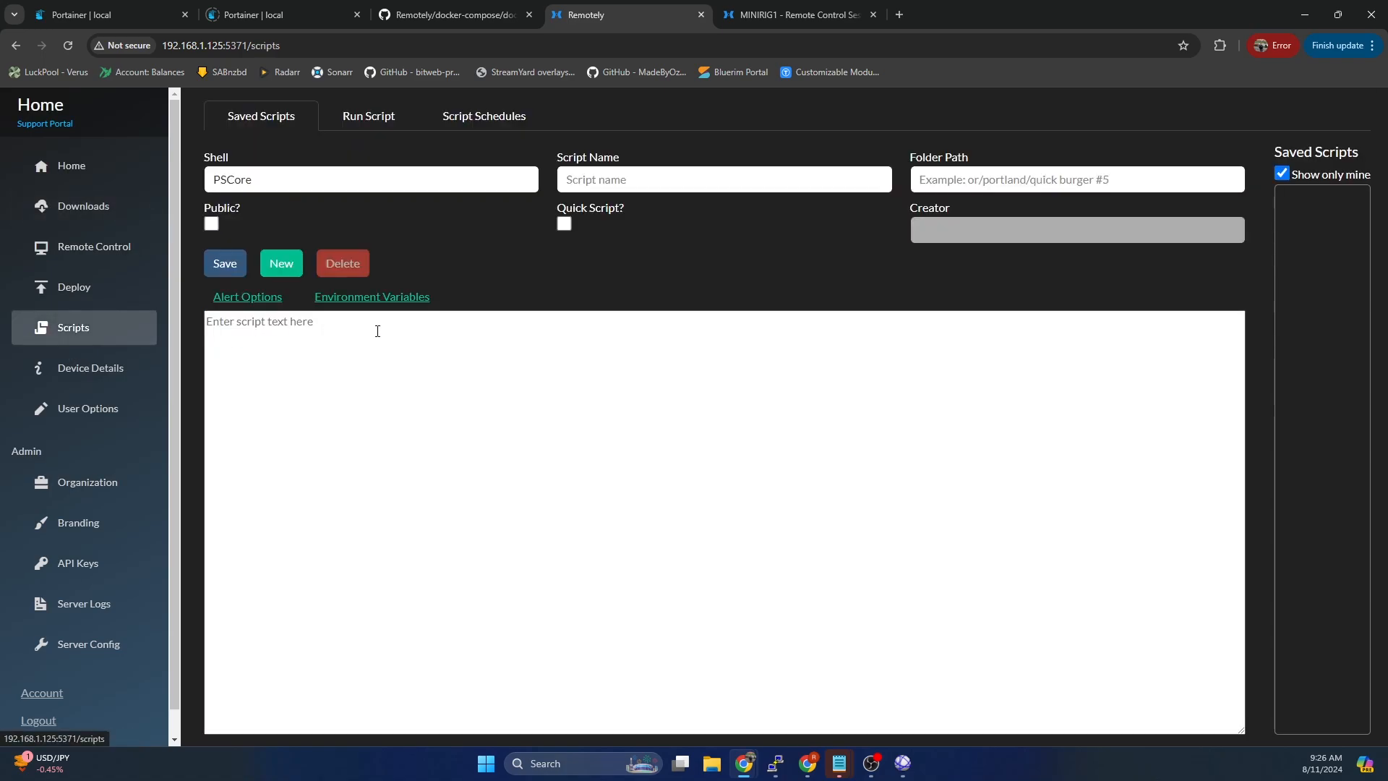